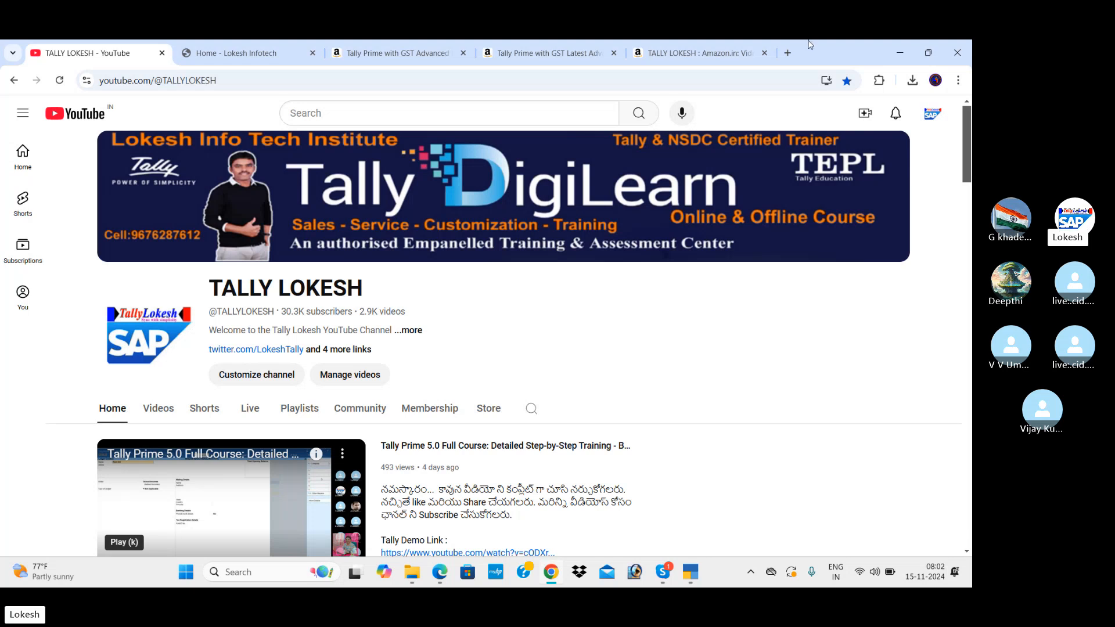
Switch to the 'Home - Lokesh Infotech' website tab in the browser.
{"action": "left_click", "coordinate": [261, 56]}
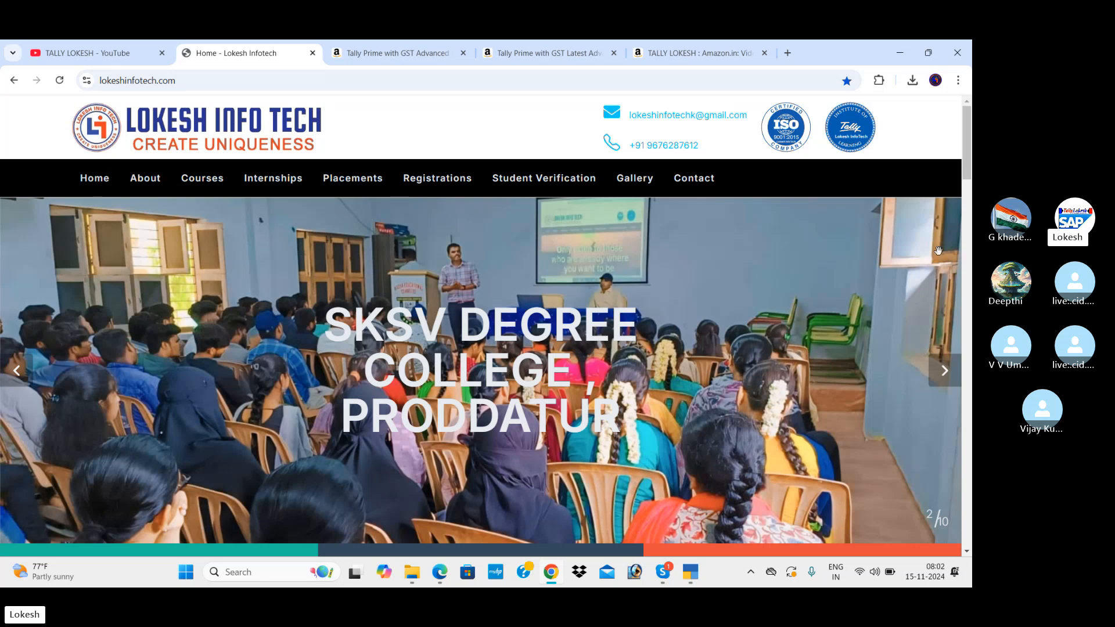
Browse the Lokesh Infotech photo slideshow through the material distribution and student group slides.
{"action": "left_click", "coordinate": [944, 371]}
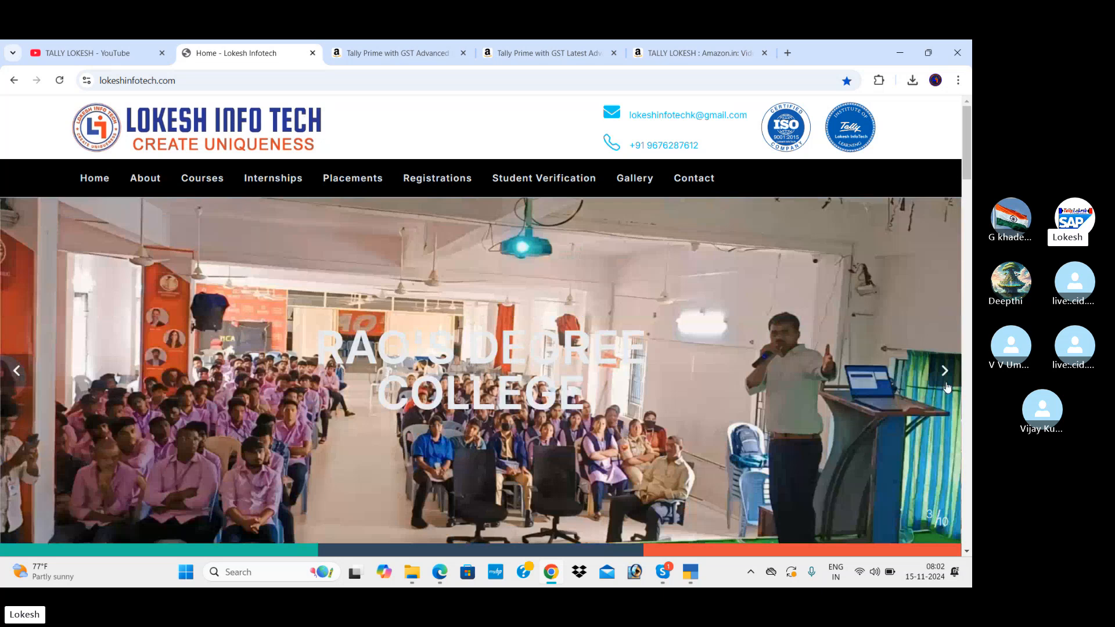
{"action": "left_click", "coordinate": [947, 387]}
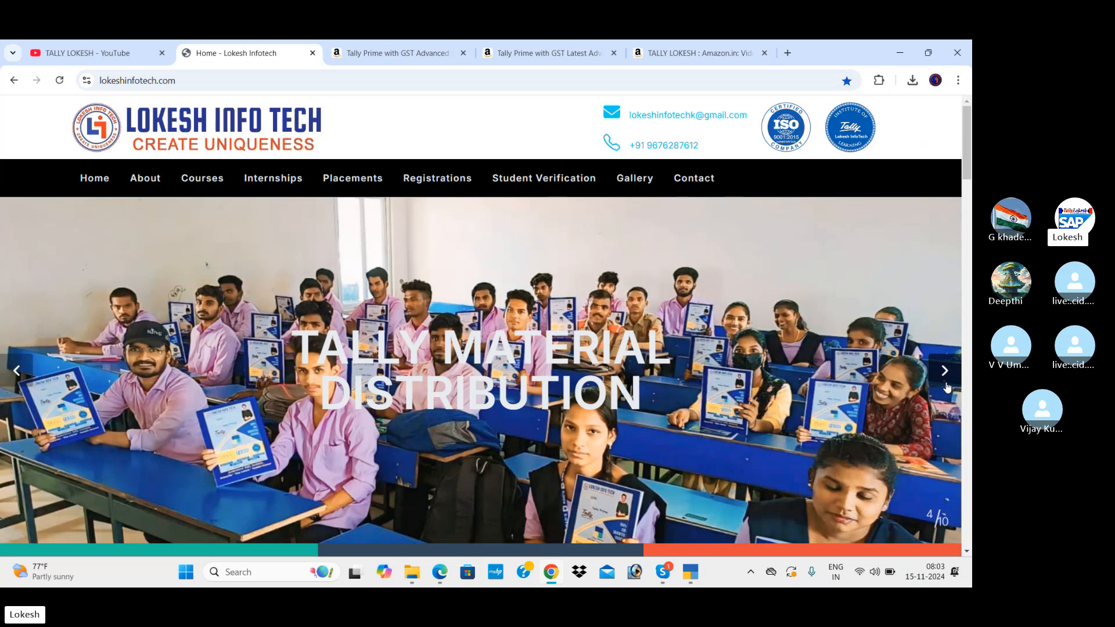
{"action": "left_click", "coordinate": [945, 375]}
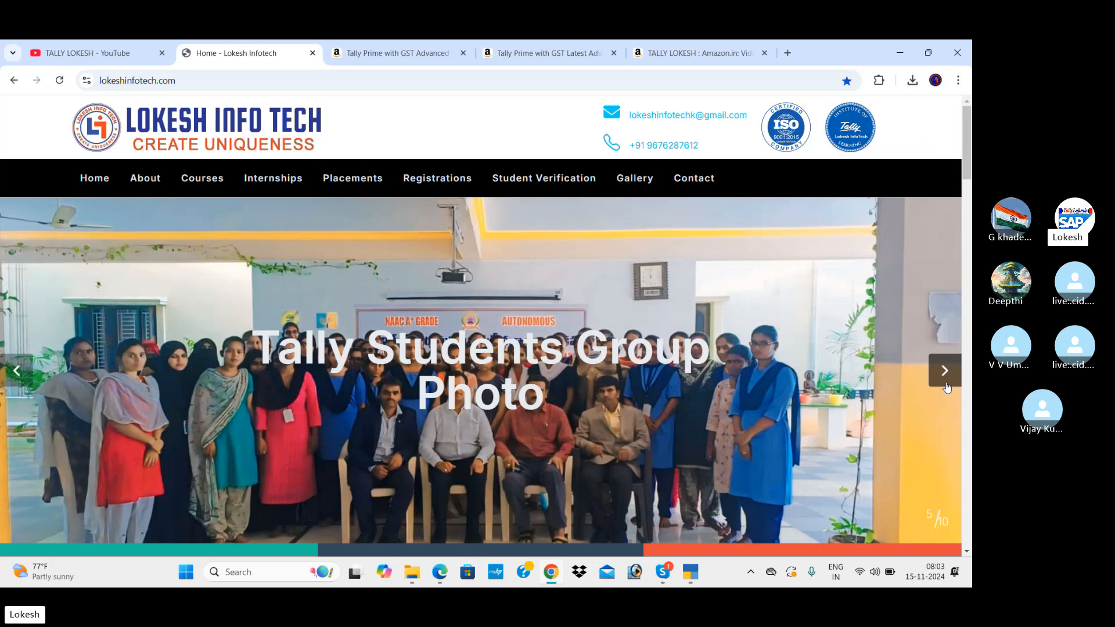
{"action": "left_click", "coordinate": [946, 384]}
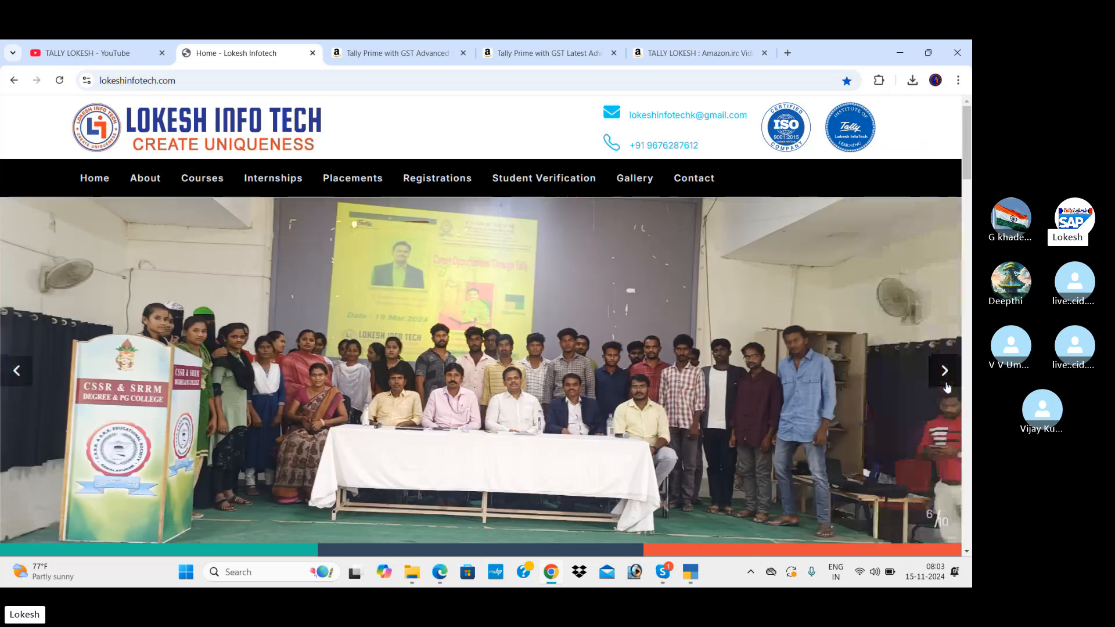
Start a new company in TallyPrime, then bring up the payroll PDF at page 112.
{"action": "mouse_move", "coordinate": [690, 571]}
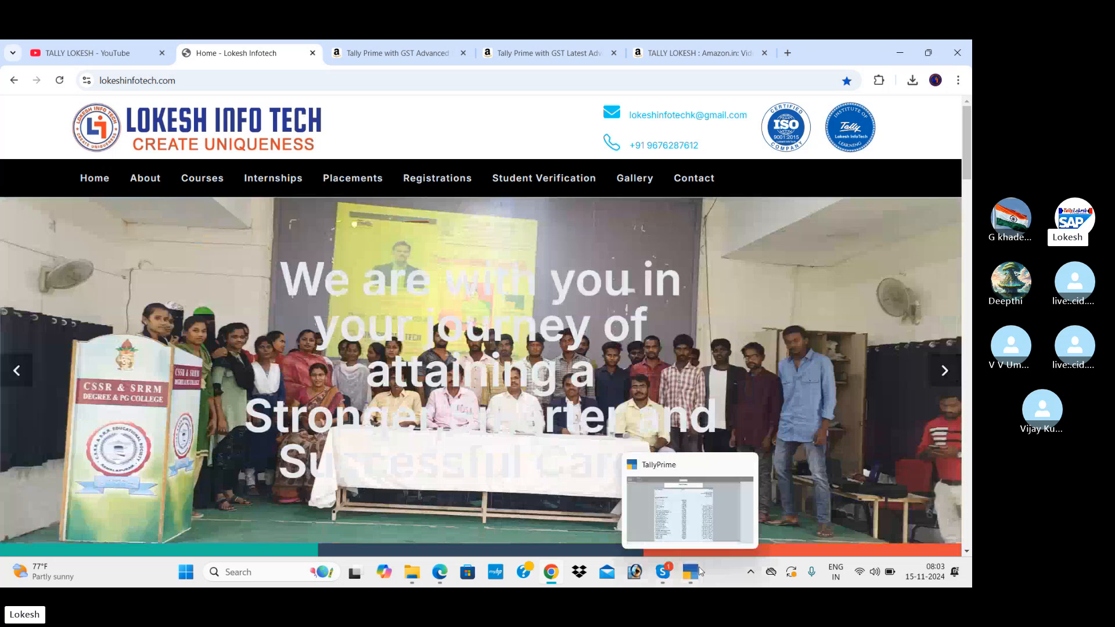
{"action": "left_click", "coordinate": [720, 514]}
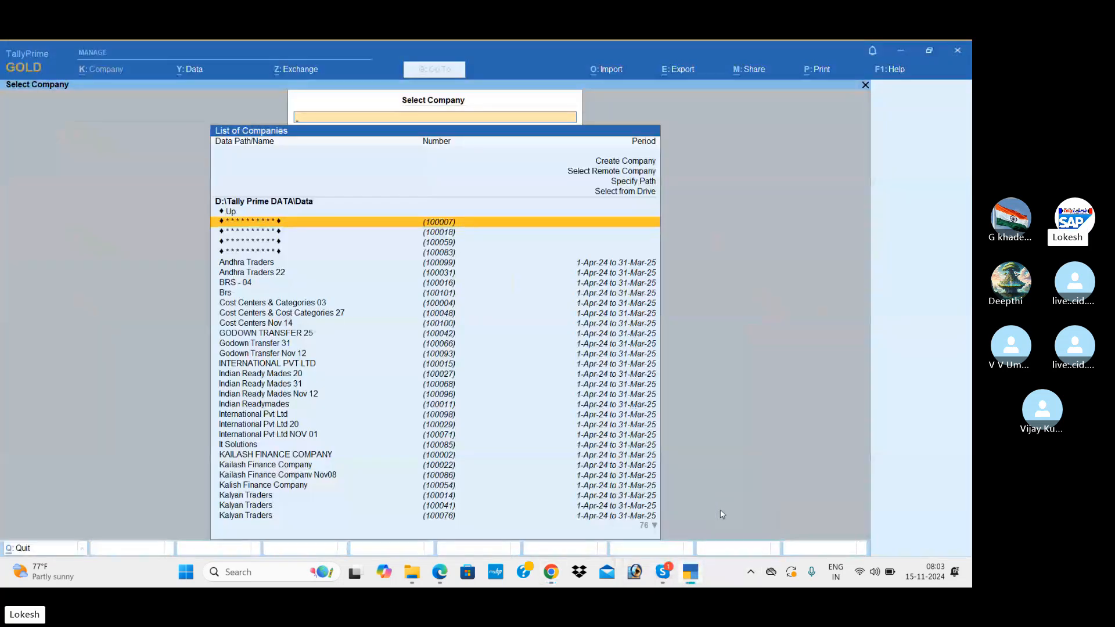
{"action": "key", "text": "Up"}
{"action": "key", "text": "Up"}
{"action": "key", "text": "Up"}
{"action": "key", "text": "Up"}
{"action": "key", "text": "Up"}
{"action": "key", "text": "Return"}
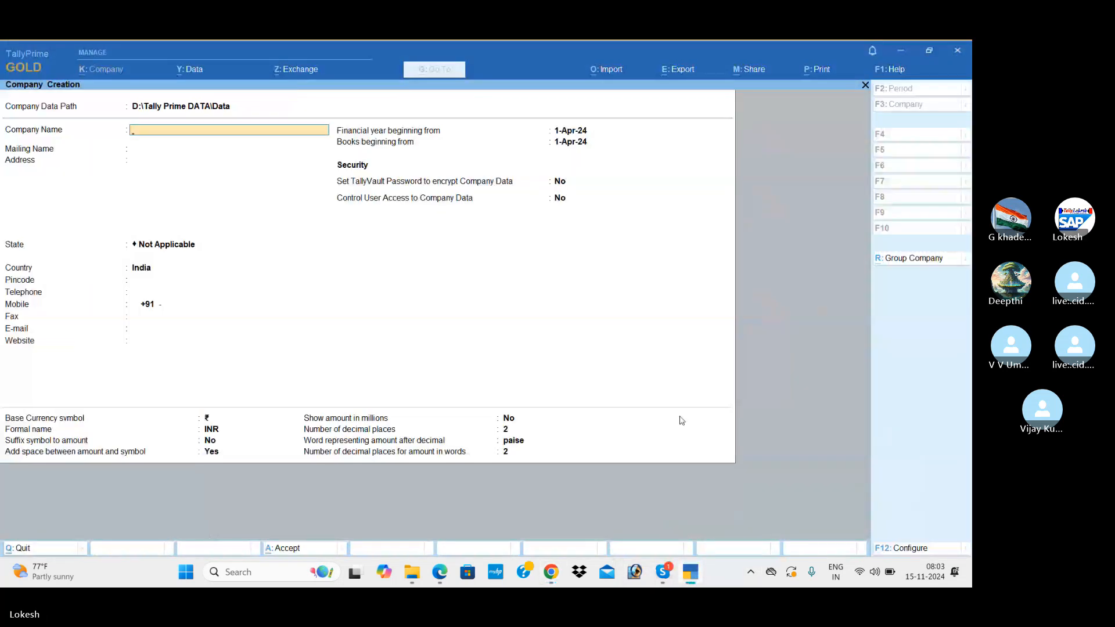
{"action": "key", "text": "alt+Tab"}
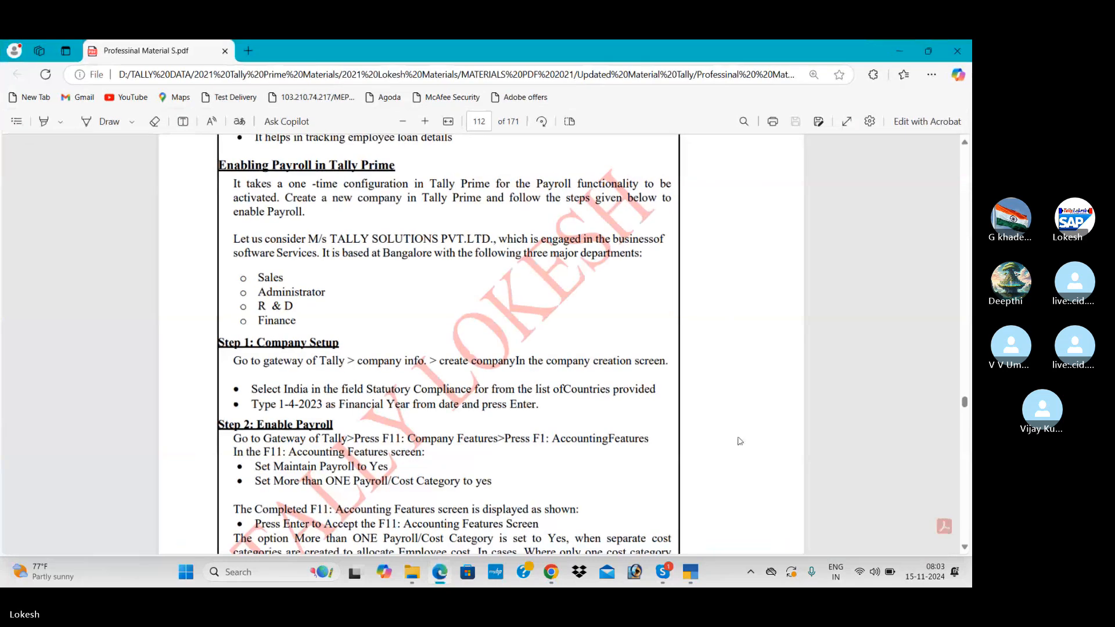
{"action": "left_click", "coordinate": [965, 143]}
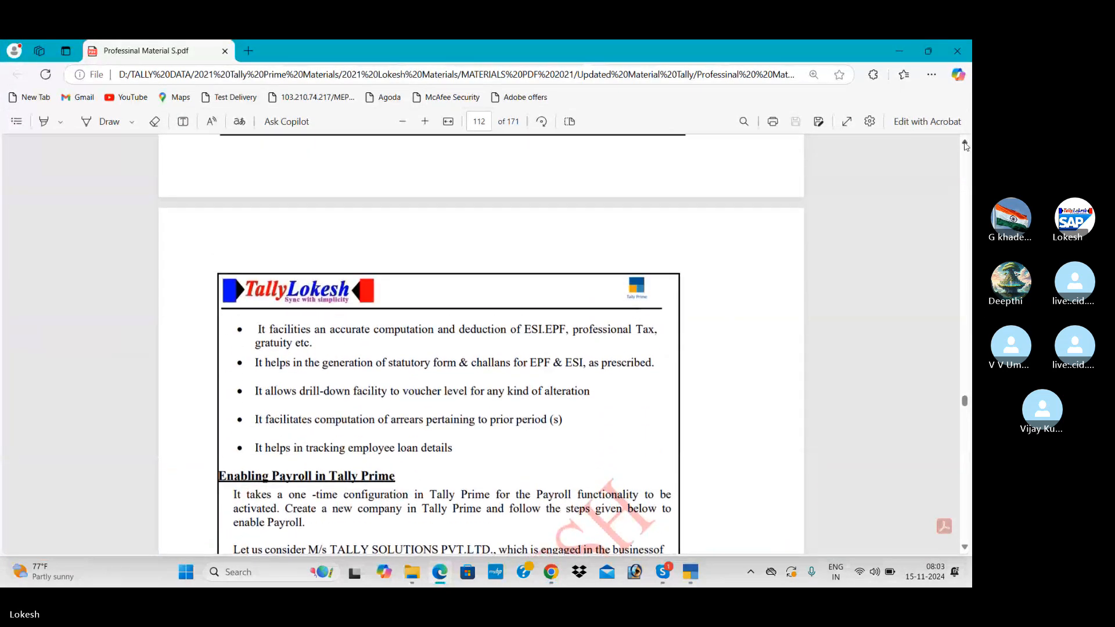
{"action": "left_click", "coordinate": [968, 546]}
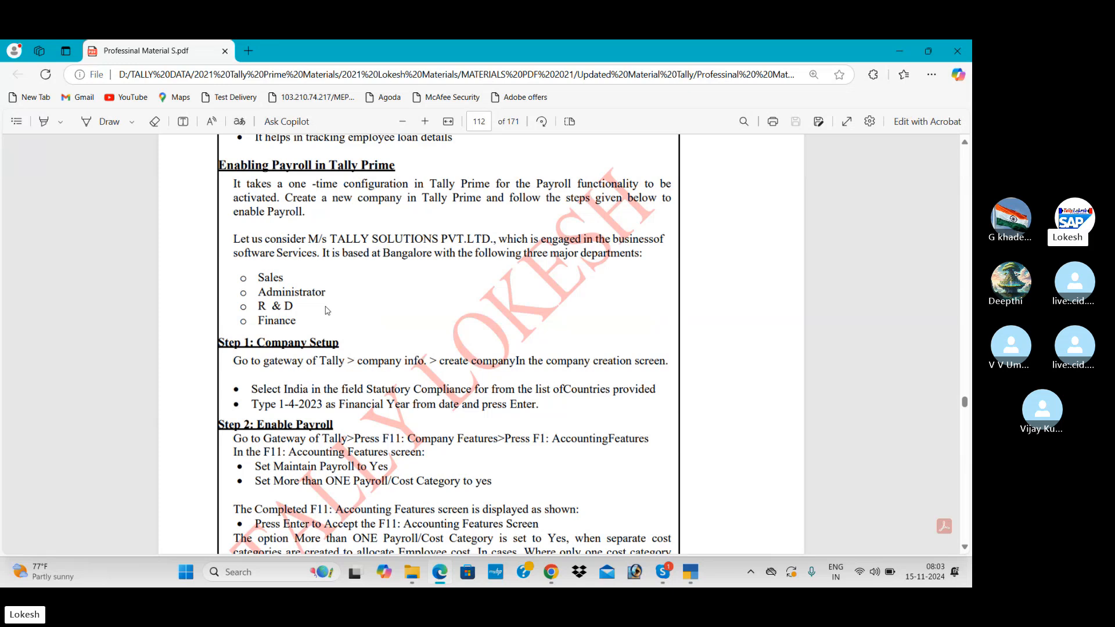
Create the company TALLY SOLUTIONS PVT LTD with state Andhra Pradesh.
{"action": "key", "text": "alt+Tab"}
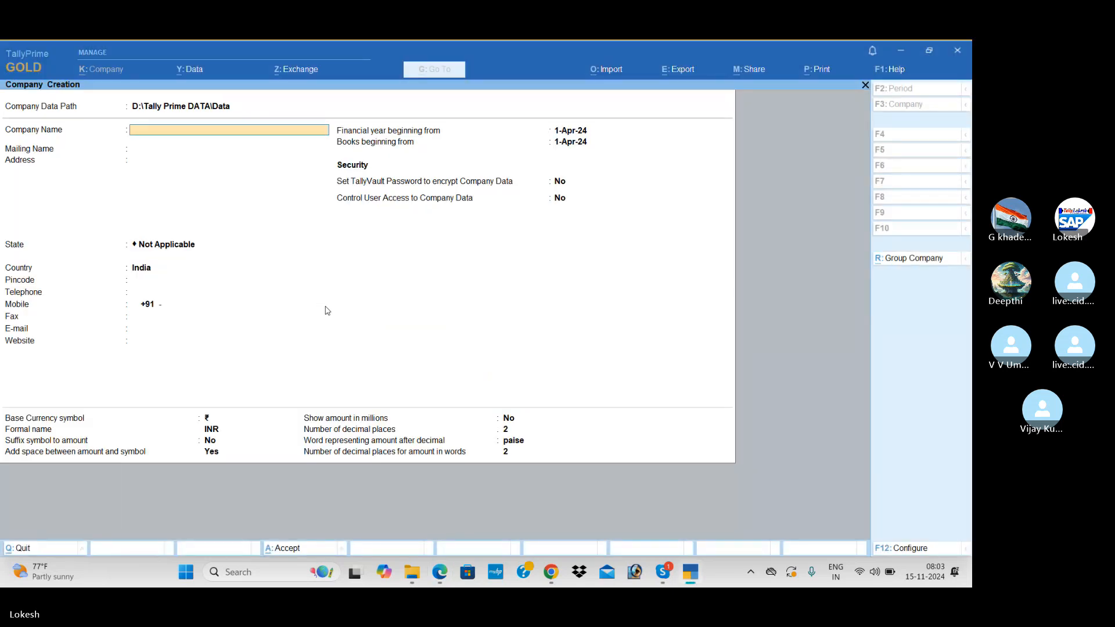
{"action": "type", "text": "TALLY SOLUTIONS"}
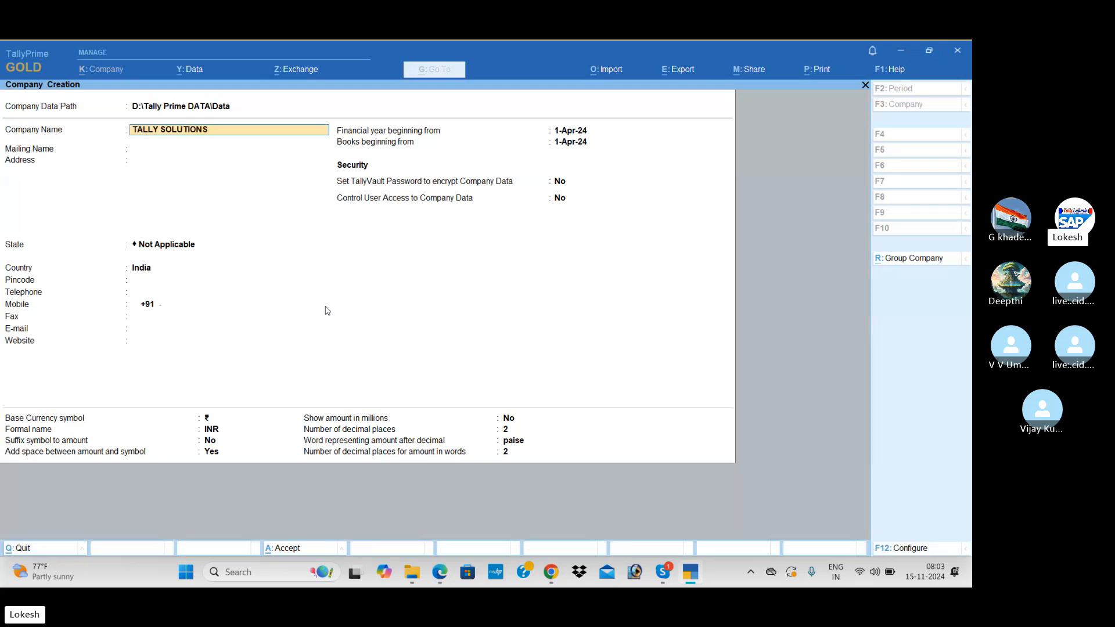
{"action": "type", "text": " PVT LTD"}
{"action": "key", "text": "Return"}
{"action": "key", "text": "Return"}
{"action": "key", "text": "Return"}
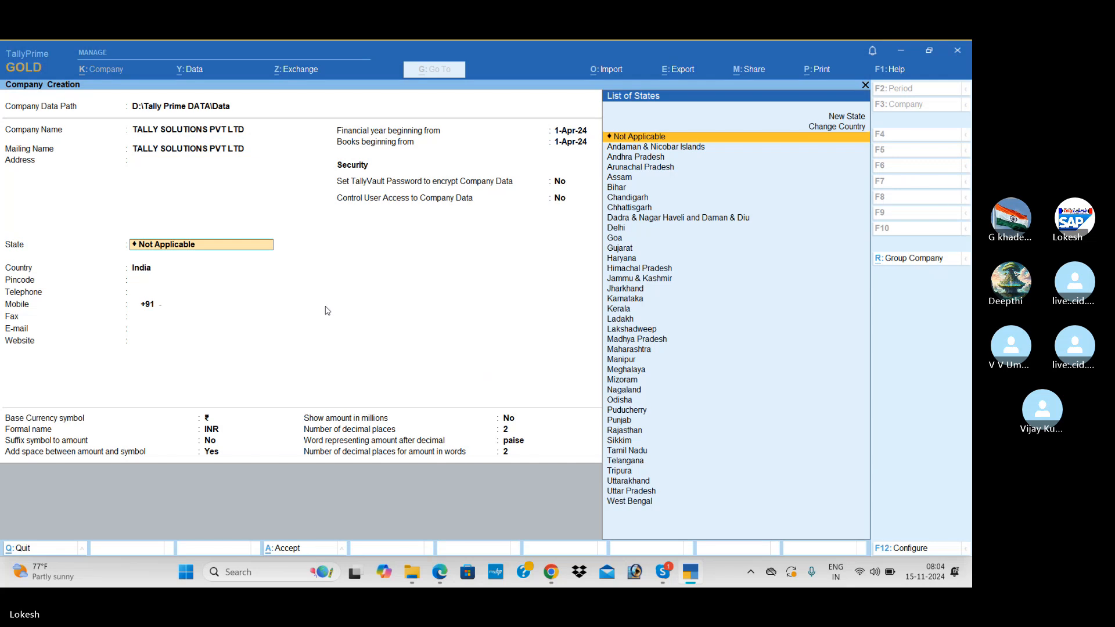
{"action": "key", "text": "Down"}
{"action": "key", "text": "Down"}
{"action": "key", "text": "Return"}
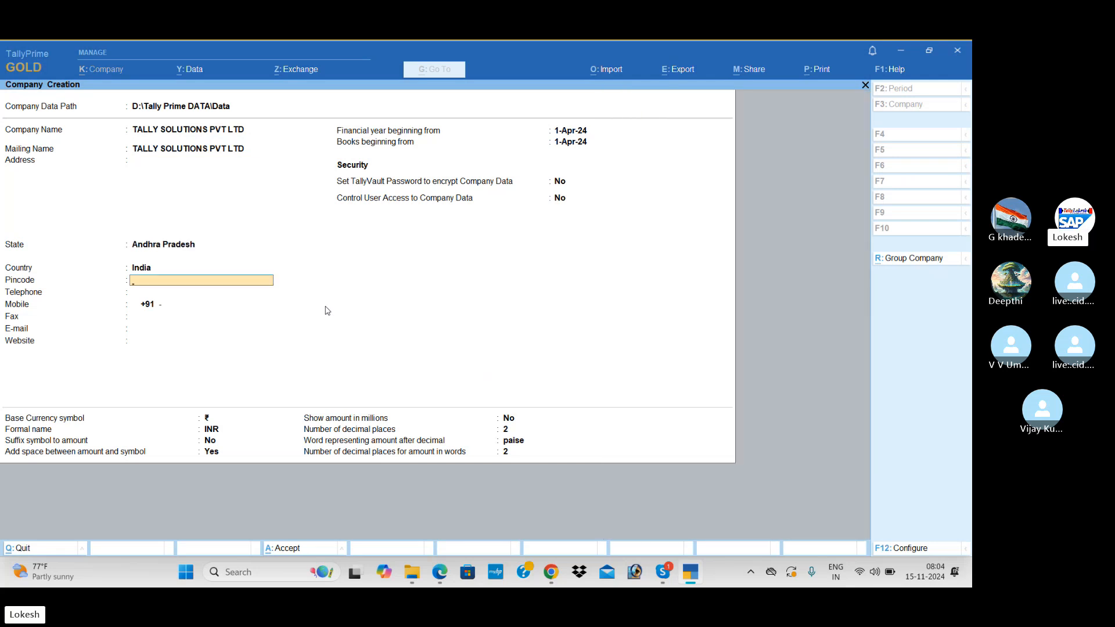
{"action": "key", "text": "ctrl+a"}
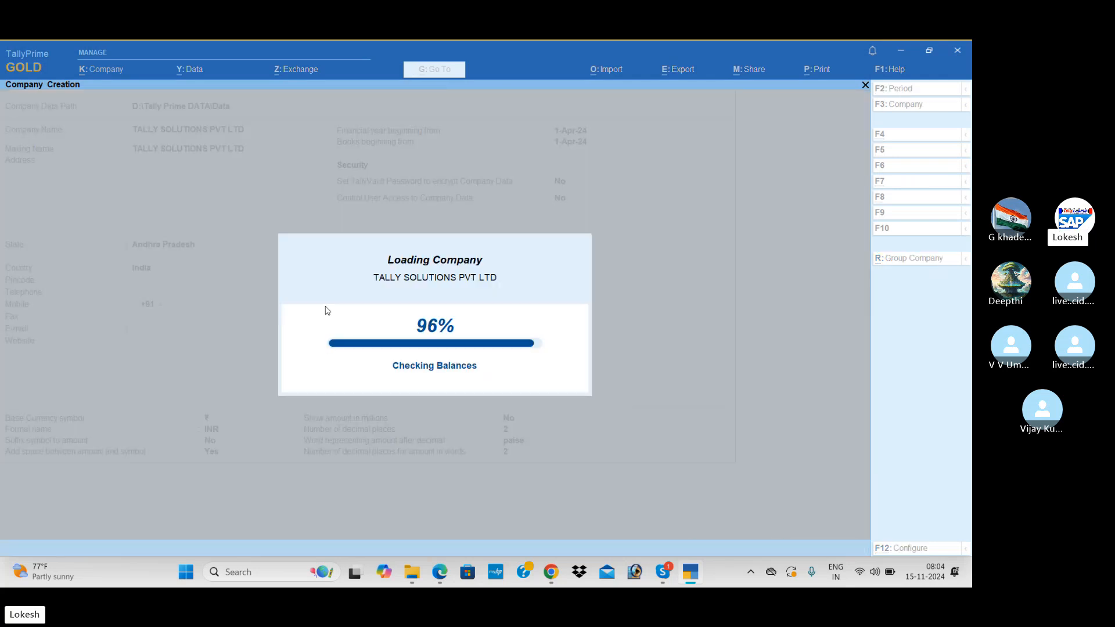
{"action": "key", "text": "Return"}
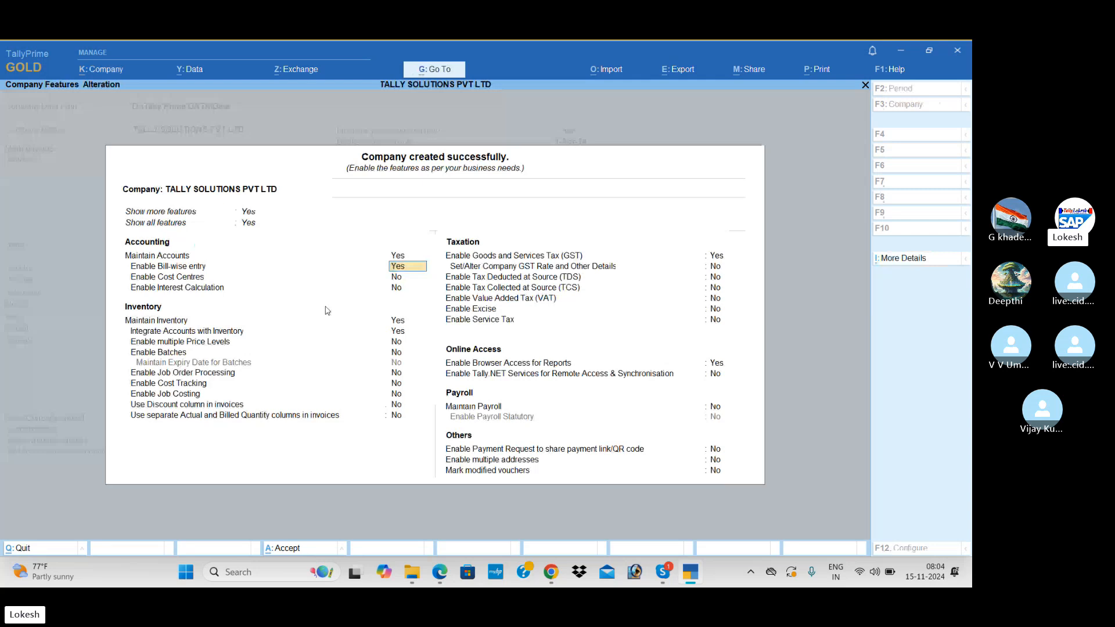
Turn off bill-wise entry, inventory and GST in Company Features.
{"action": "type", "text": "N"}
{"action": "key", "text": "Return"}
{"action": "key", "text": "Return"}
{"action": "type", "text": "N"}
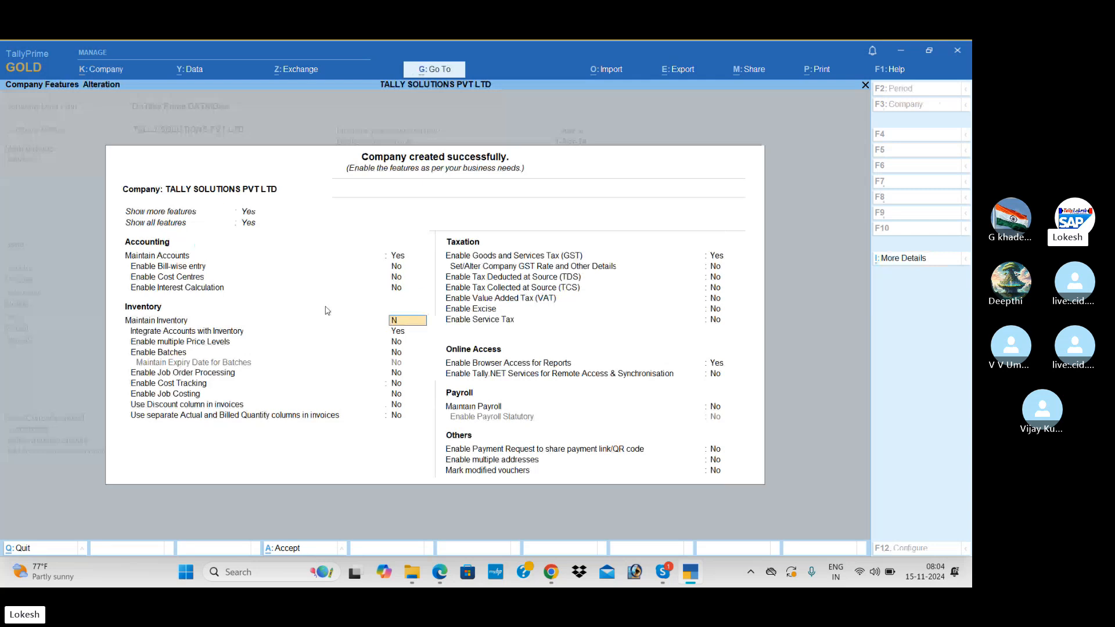
{"action": "key", "text": "Return"}
{"action": "type", "text": "N"}
{"action": "key", "text": "Return"}
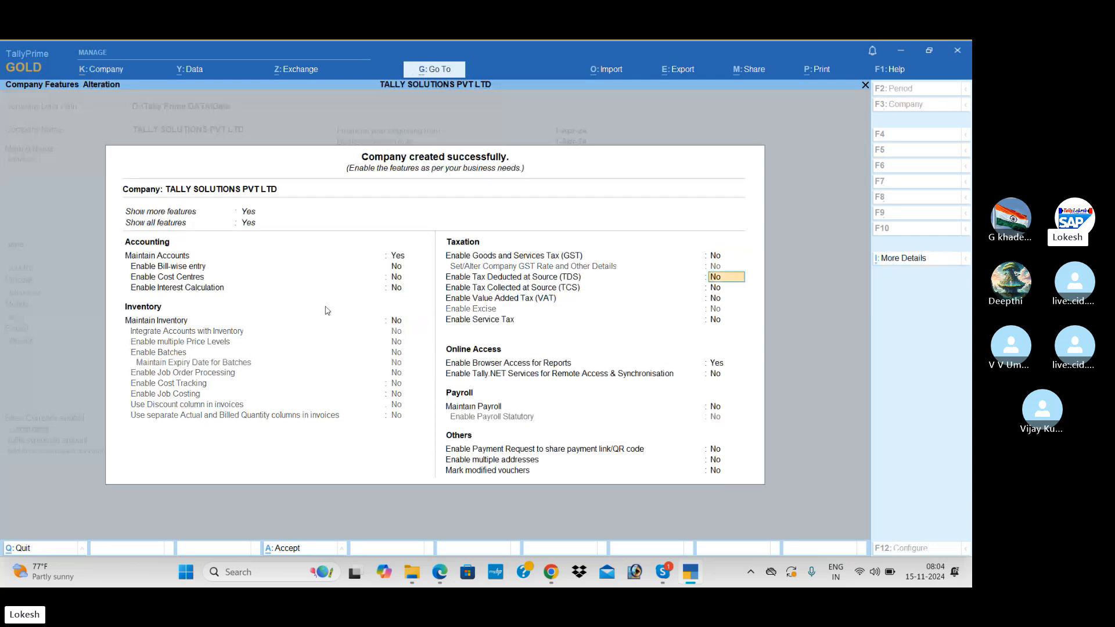
{"action": "key", "text": "Return"}
{"action": "key", "text": "Return"}
{"action": "key", "text": "Return"}
{"action": "key", "text": "Return"}
{"action": "key", "text": "Return"}
{"action": "key", "text": "Return"}
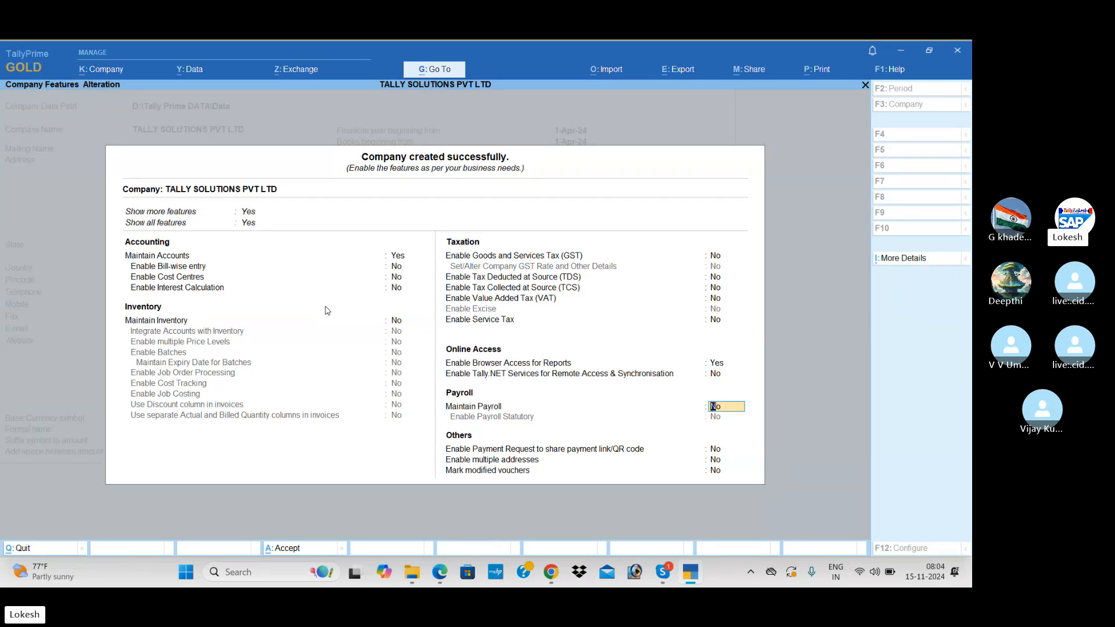
Set Maintain Payroll and Enable Payroll Statutory to Yes, with deductor type Others.
{"action": "type", "text": "Y"}
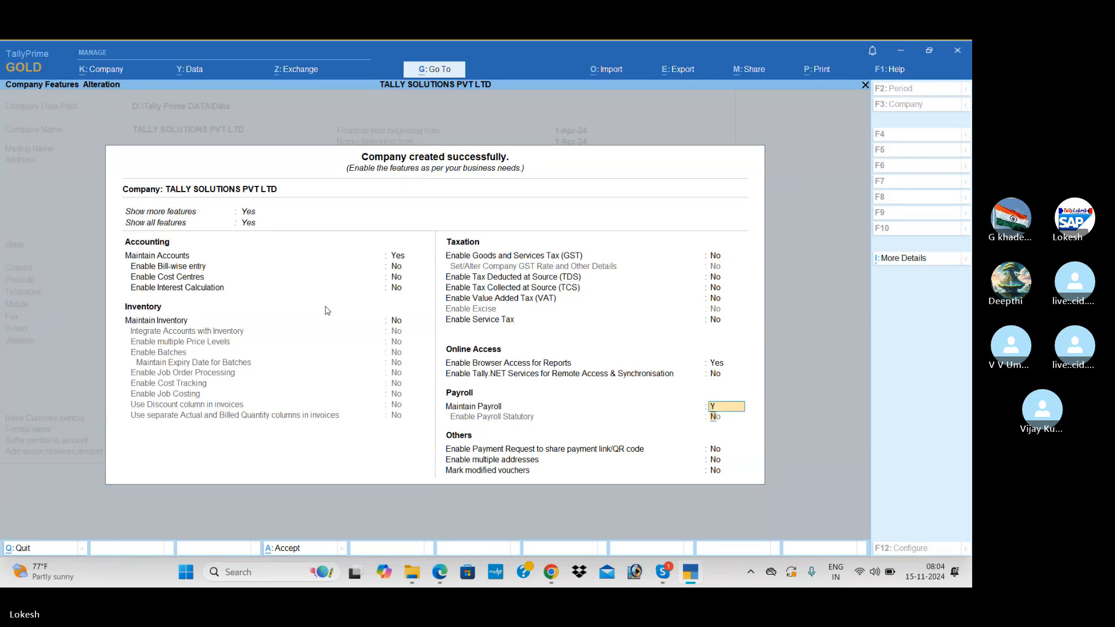
{"action": "key", "text": "Return"}
{"action": "type", "text": "Y"}
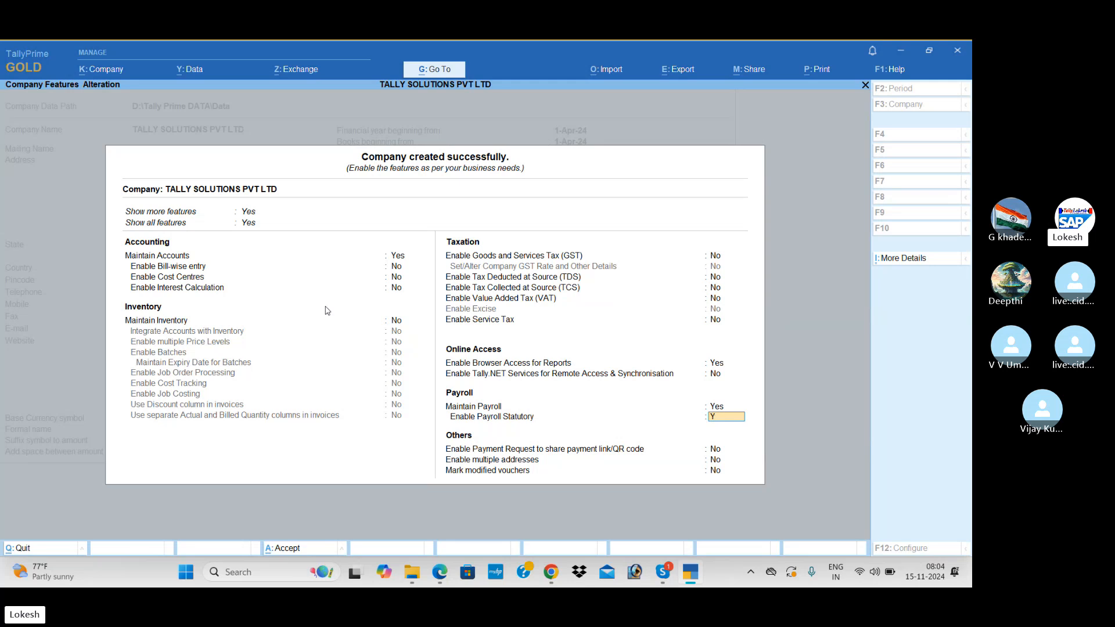
{"action": "key", "text": "Return"}
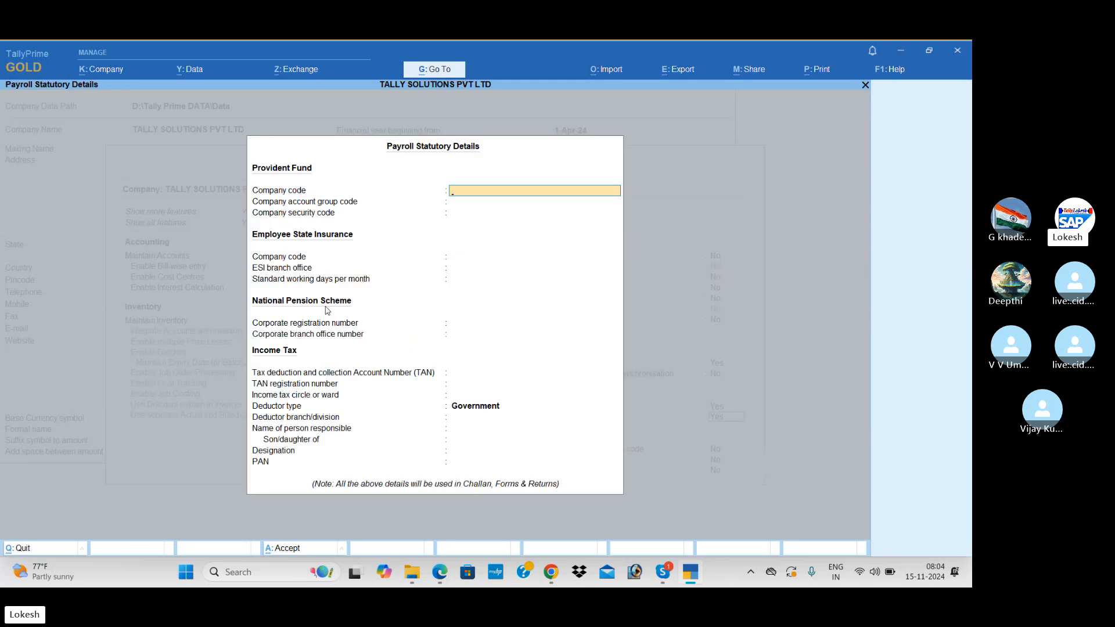
{"action": "key", "text": "Return"}
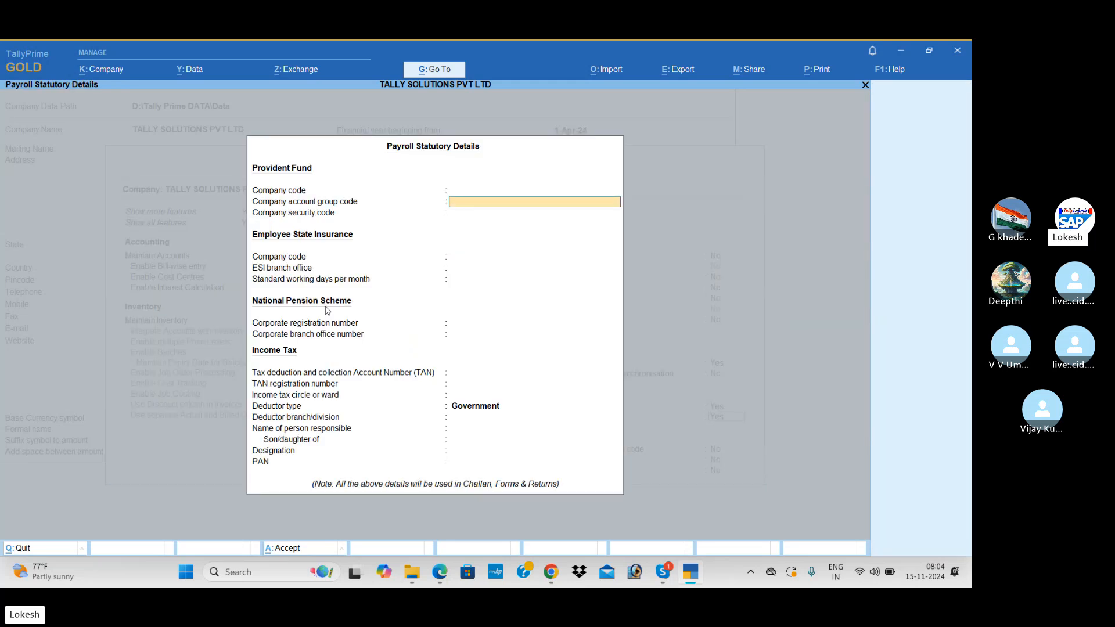
{"action": "key", "text": "Return"}
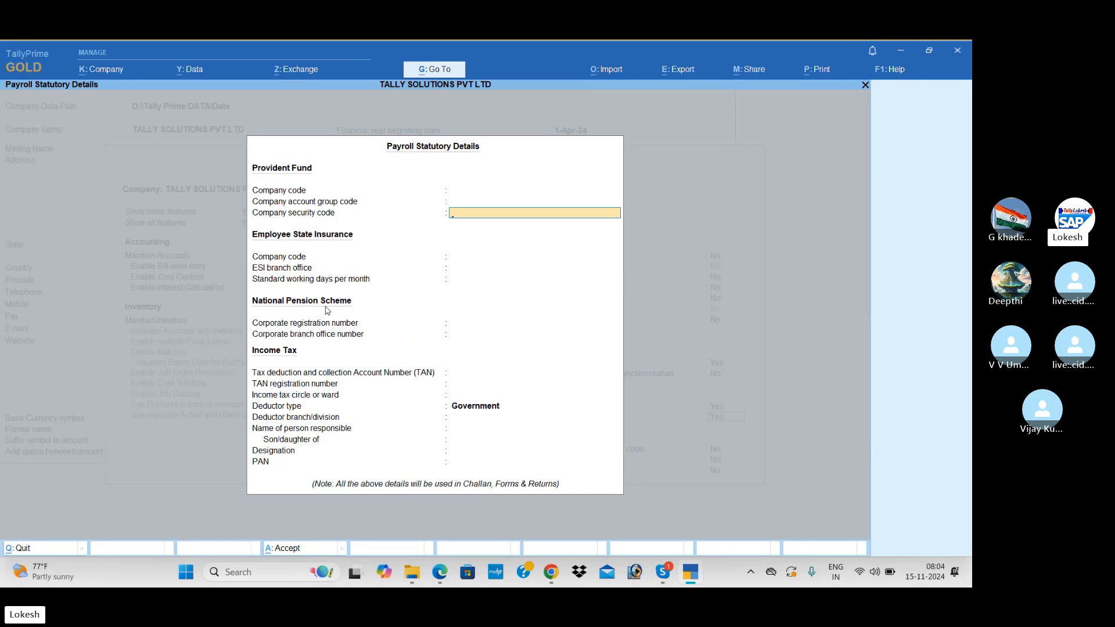
{"action": "key", "text": "Return"}
{"action": "key", "text": "Return"}
{"action": "key", "text": "Return"}
{"action": "key", "text": "Return"}
{"action": "key", "text": "Return"}
{"action": "key", "text": "Return"}
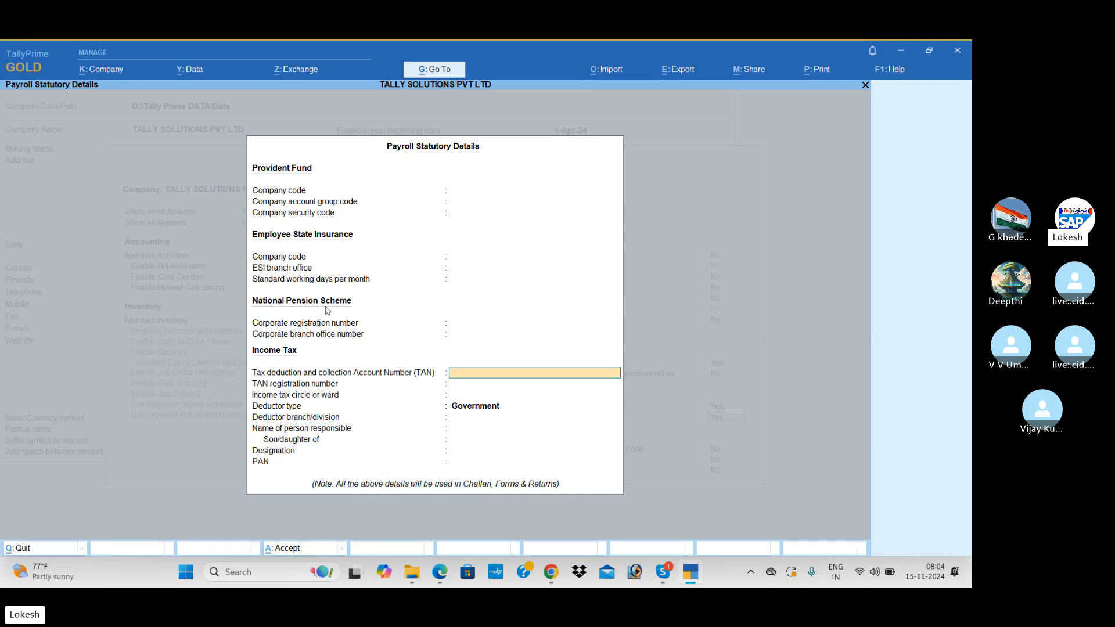
{"action": "key", "text": "Return"}
{"action": "key", "text": "Return"}
{"action": "key", "text": "Return"}
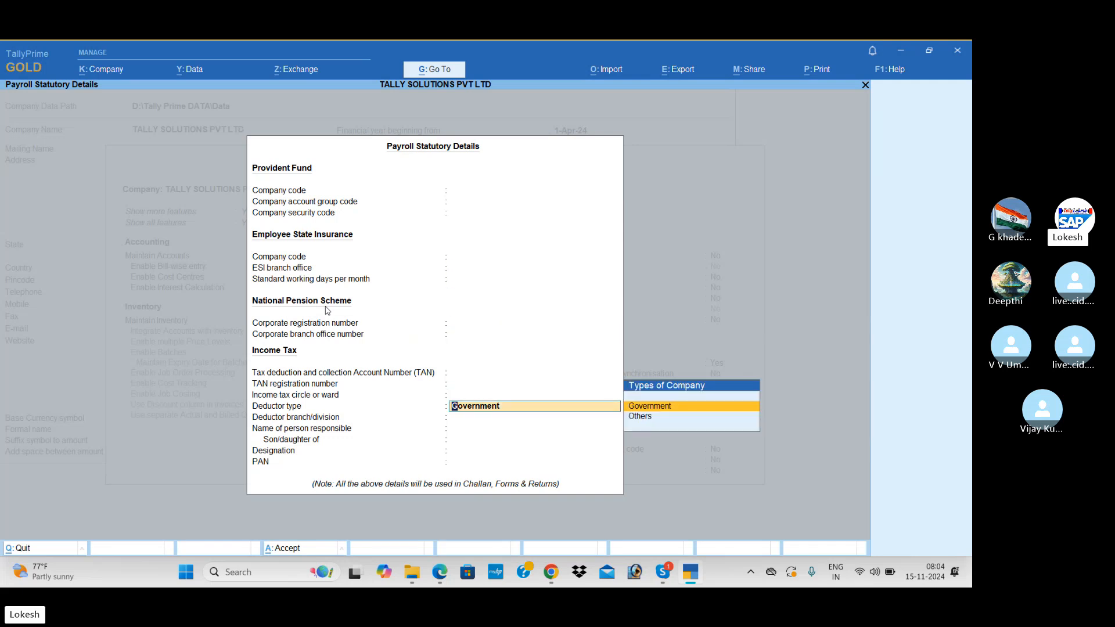
{"action": "key", "text": "Down"}
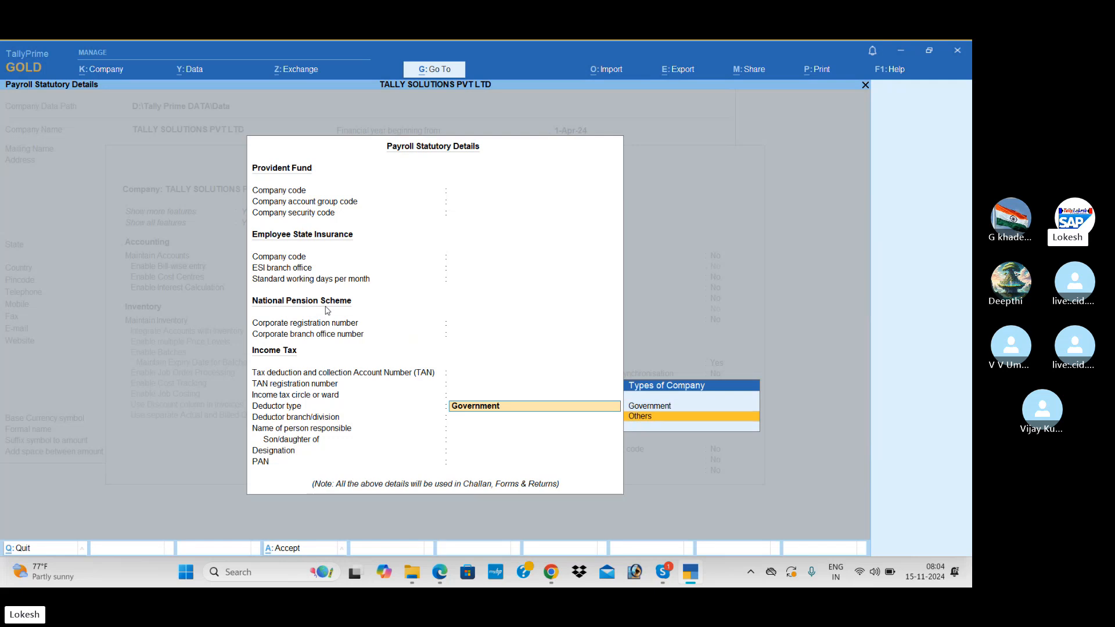
{"action": "key", "text": "Return"}
{"action": "key", "text": "ctrl+a"}
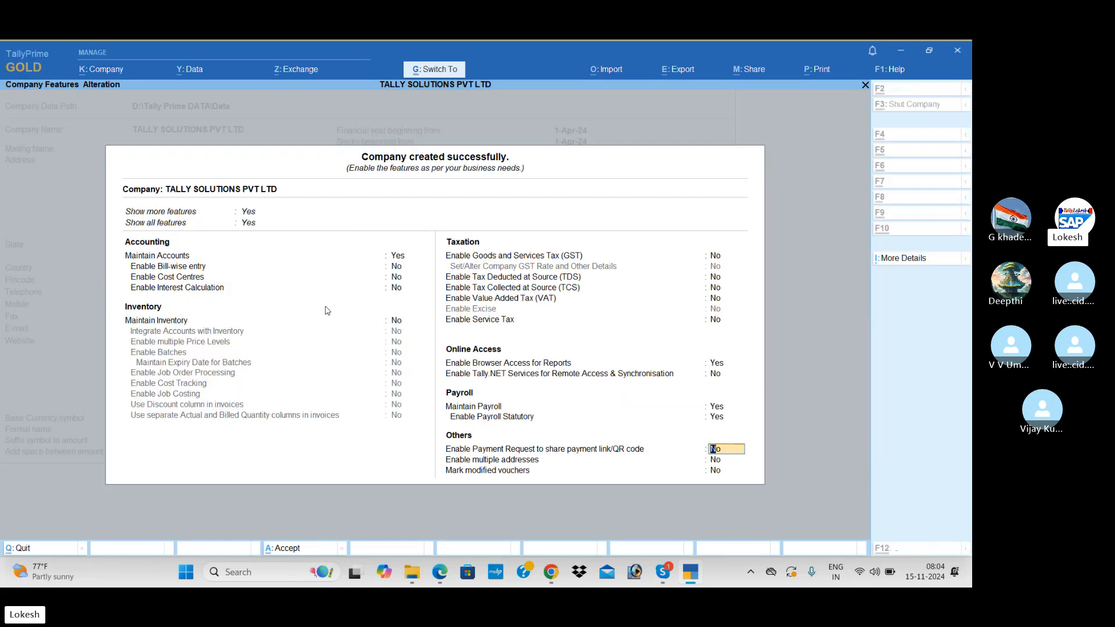
Accept the company features and open a new Employee Group form.
{"action": "key", "text": "ctrl+a"}
{"action": "key", "text": "Return"}
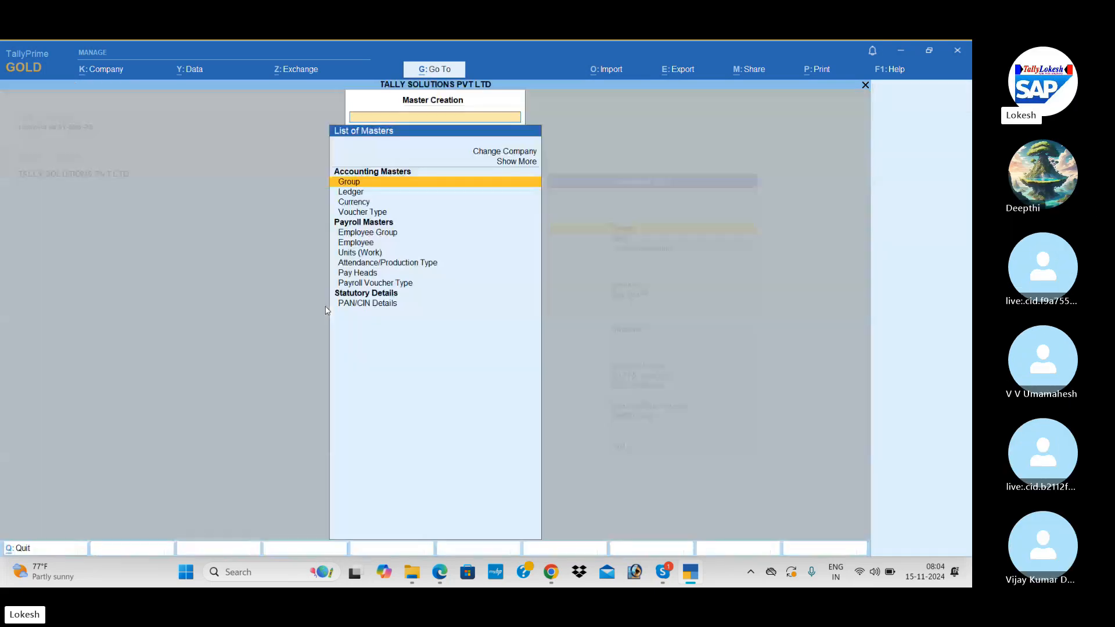
{"action": "key", "text": "Down"}
{"action": "key", "text": "Down"}
{"action": "key", "text": "Down"}
{"action": "key", "text": "Down"}
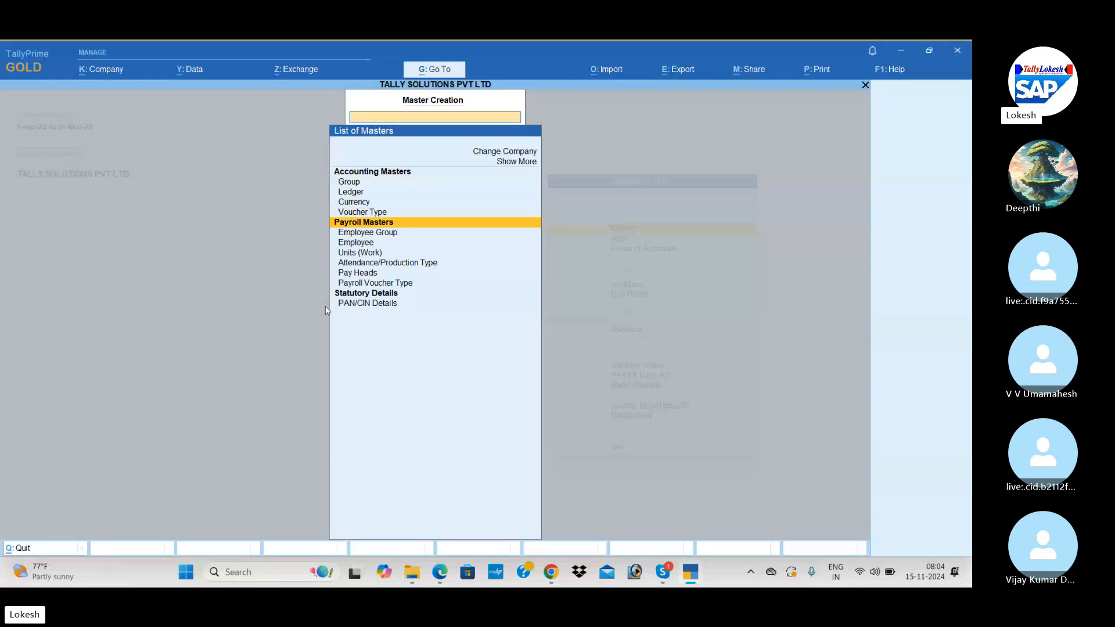
{"action": "key", "text": "Down"}
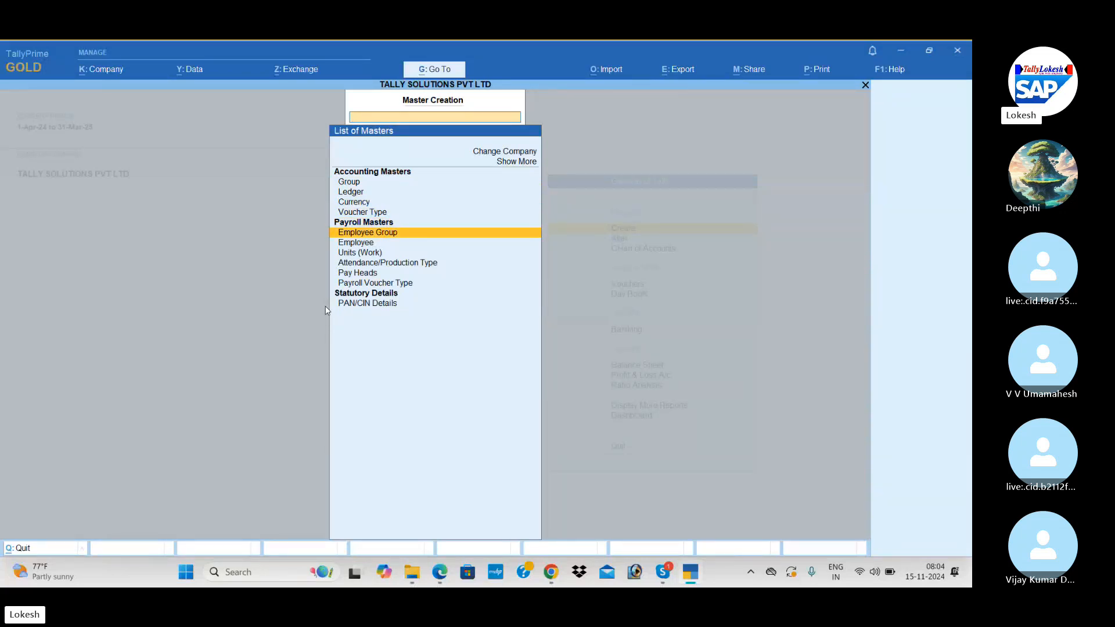
{"action": "key", "text": "Return"}
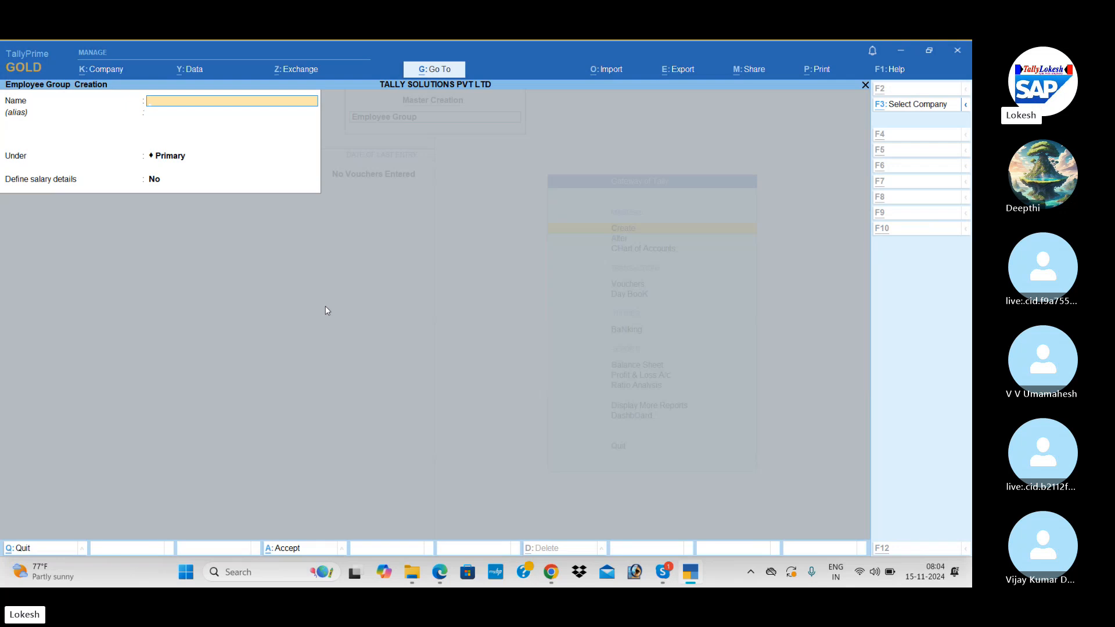
{"action": "key", "text": "alt+Tab"}
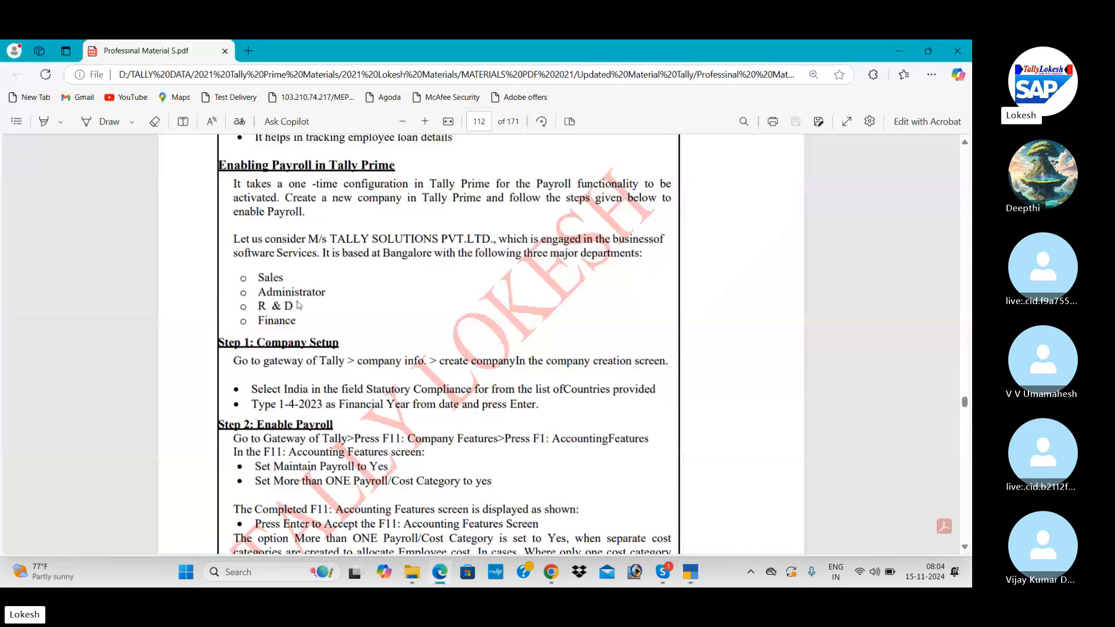
{"action": "key", "text": "alt+Tab"}
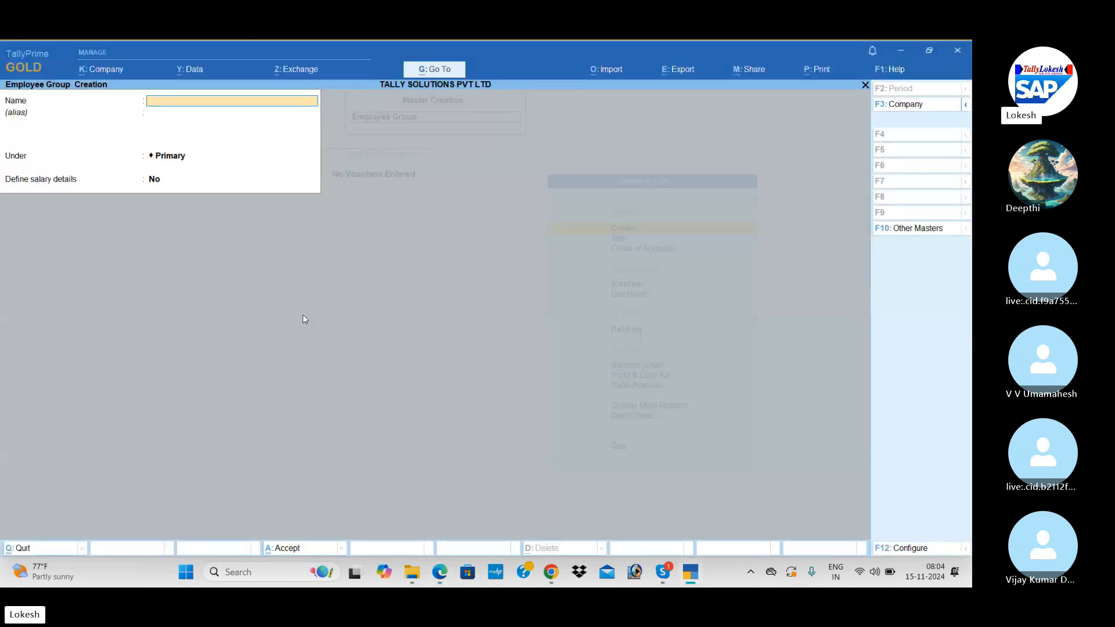
Create the Sales and Administrator employee groups.
{"action": "type", "text": "SAL"}
{"action": "key", "text": "BackSpace"}
{"action": "key", "text": "BackSpace"}
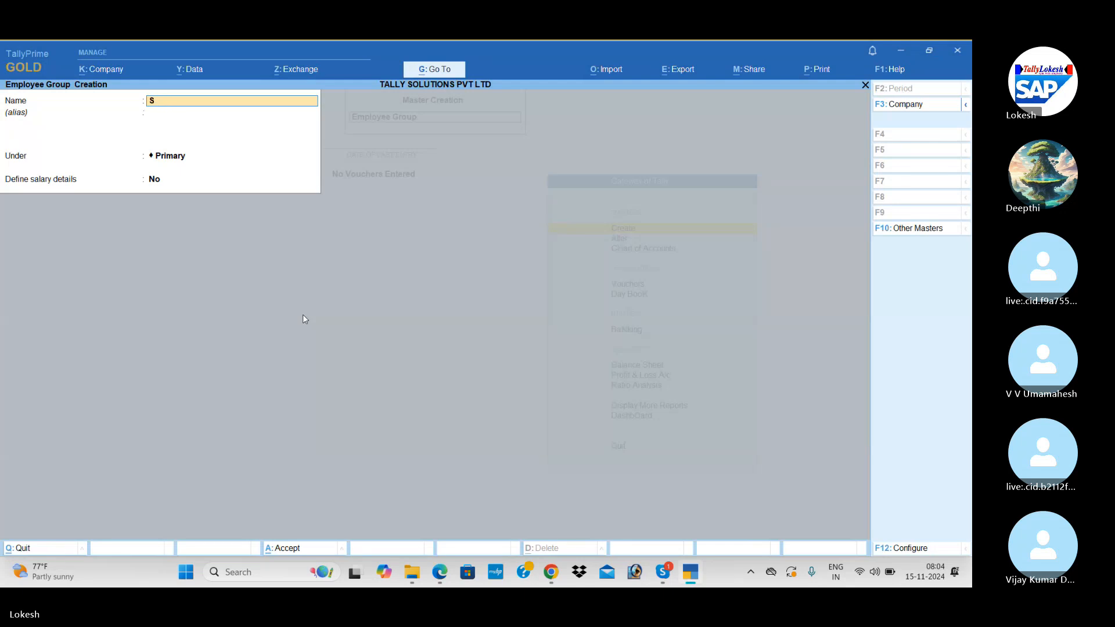
{"action": "type", "text": "ales"}
{"action": "key", "text": "Return"}
{"action": "key", "text": "Return"}
{"action": "key", "text": "Return"}
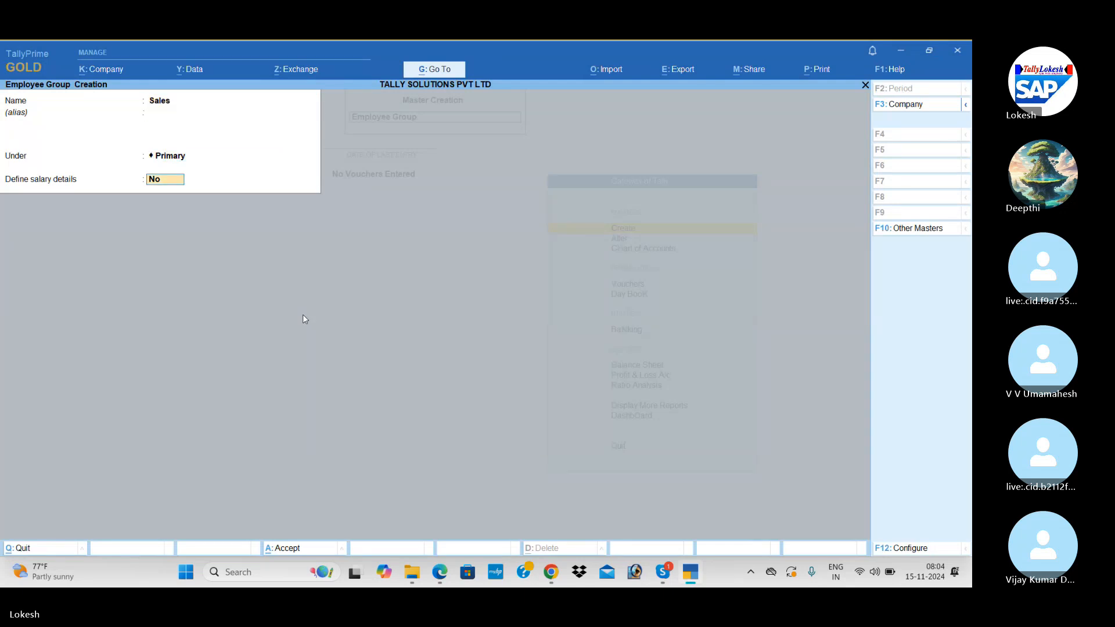
{"action": "key", "text": "Return"}
{"action": "key", "text": "Return"}
{"action": "type", "text": "Ad"}
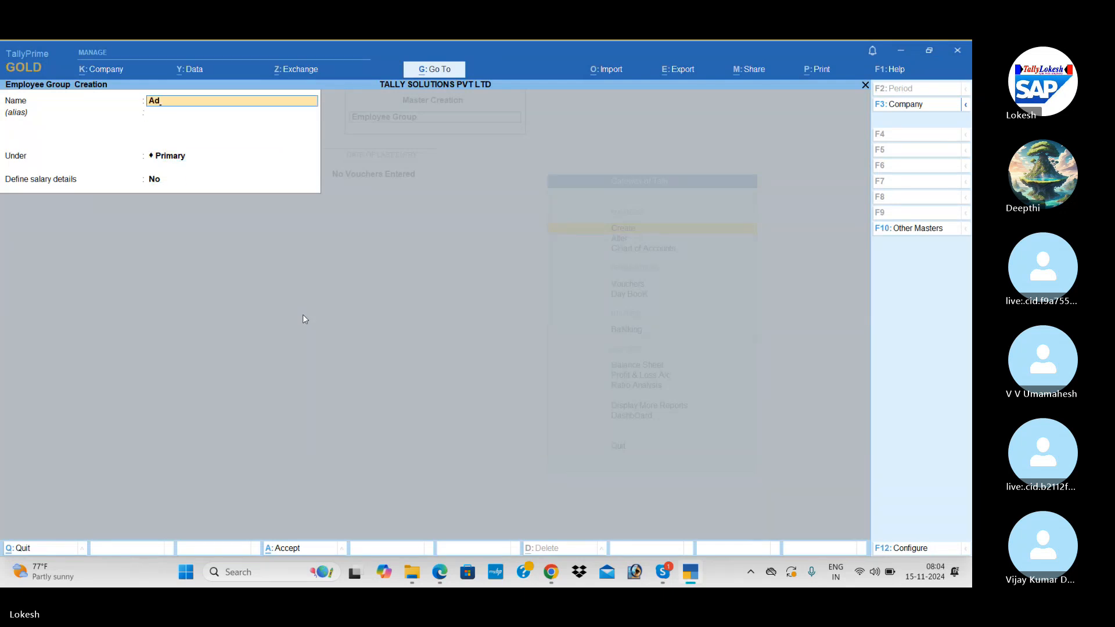
{"action": "type", "text": "ministrat"}
{"action": "key", "text": "Return"}
{"action": "key", "text": "Return"}
{"action": "key", "text": "Return"}
{"action": "key", "text": "Return"}
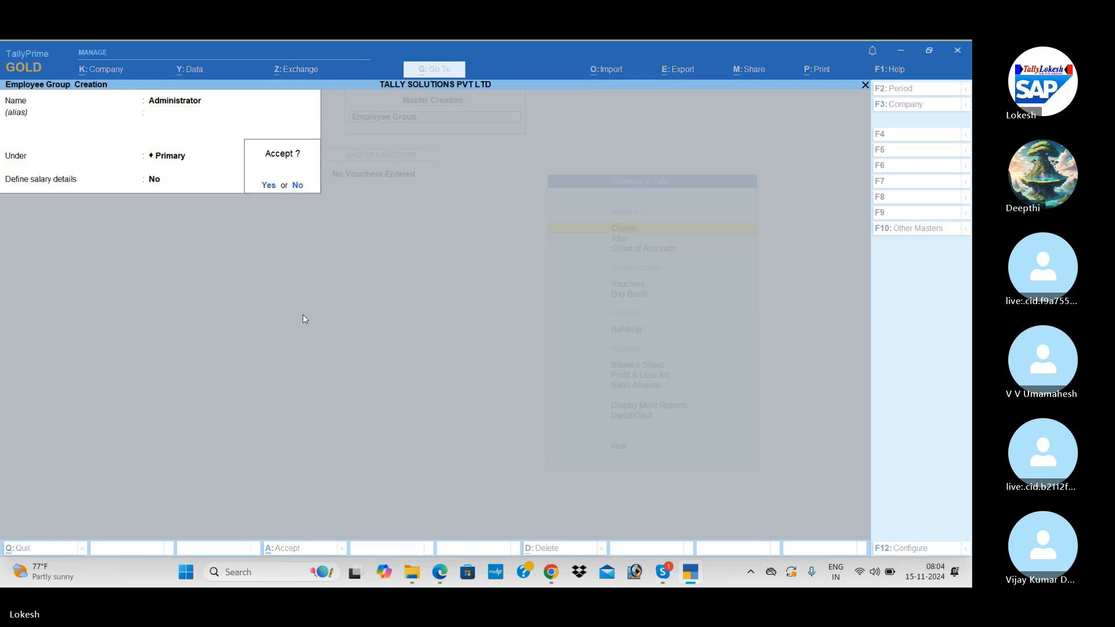
{"action": "key", "text": "Return"}
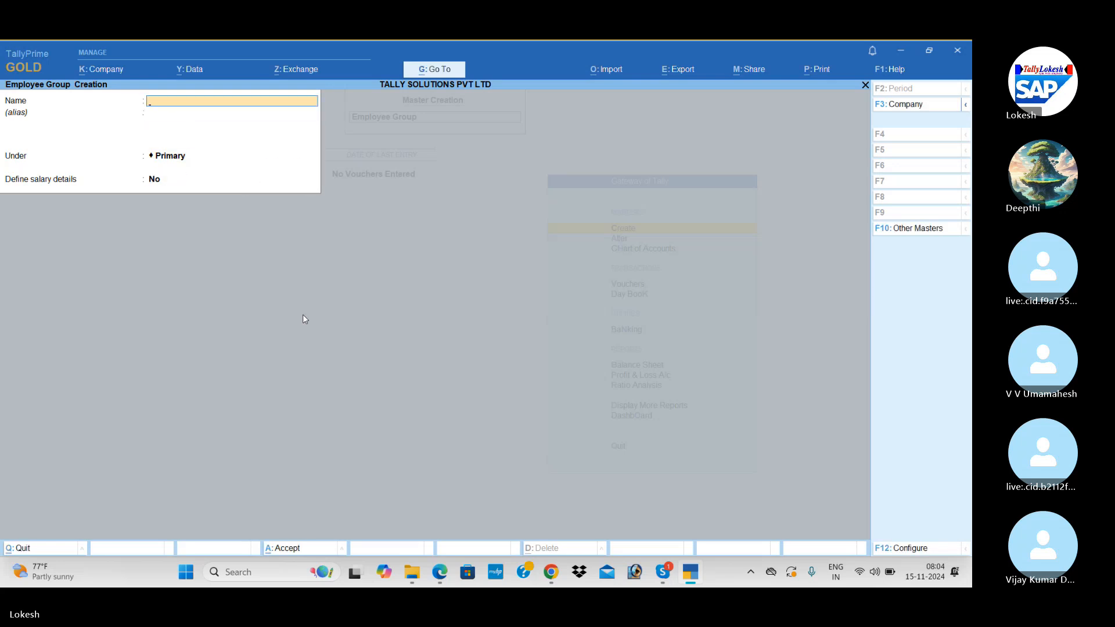
Create the FINANACE employee group and quit back to the list of masters.
{"action": "type", "text": "R"}
{"action": "type", "text": "d"}
{"action": "key", "text": "BackSpace"}
{"action": "key", "text": "BackSpace"}
{"action": "key", "text": "BackSpace"}
{"action": "key", "text": "BackSpace"}
{"action": "key", "text": "BackSpace"}
{"action": "type", "text": "FINANACE"}
{"action": "key", "text": "Return"}
{"action": "key", "text": "Return"}
{"action": "key", "text": "Return"}
{"action": "key", "text": "Return"}
{"action": "key", "text": "Escape"}
{"action": "key", "text": "y"}
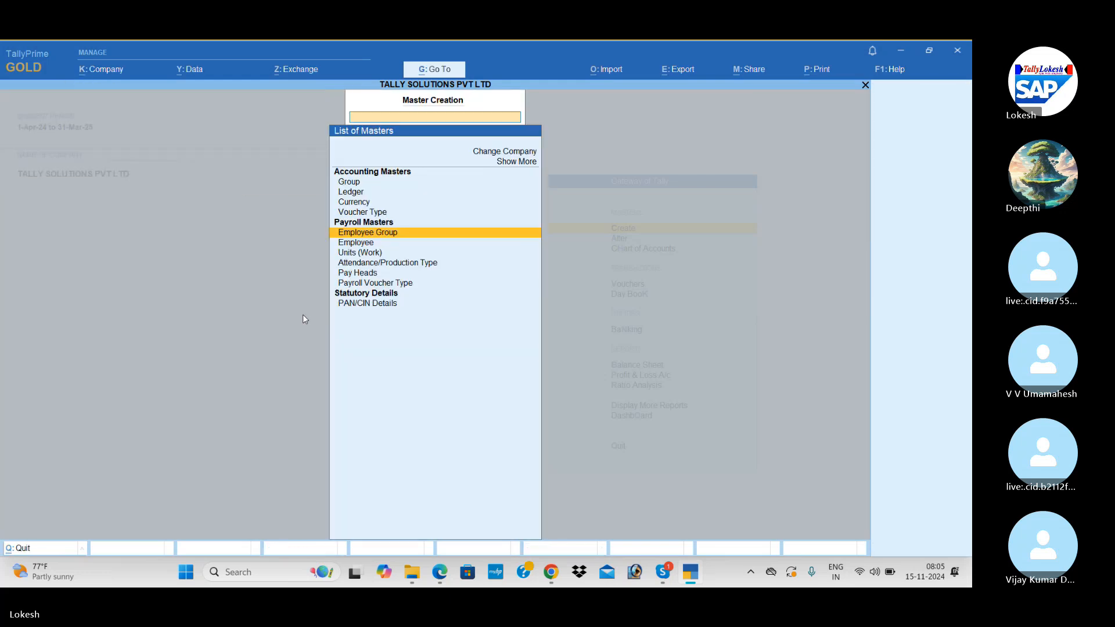
{"action": "key", "text": "Down"}
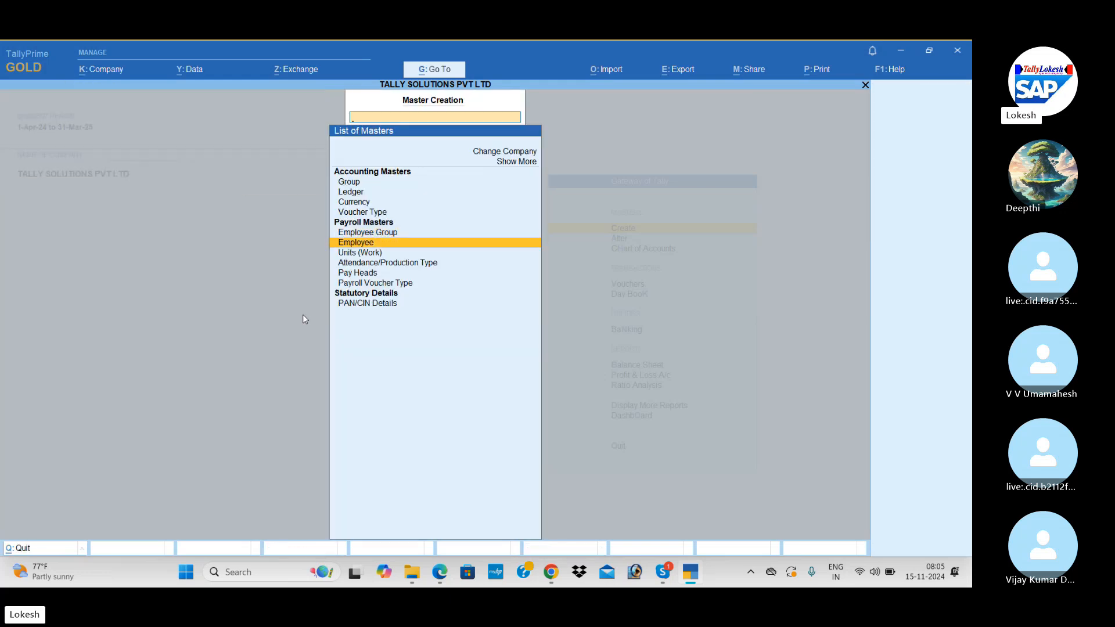
Configure Employee Creation to show aliases, display name, notes, statutory, passport/visa and contract details.
{"action": "key", "text": "Return"}
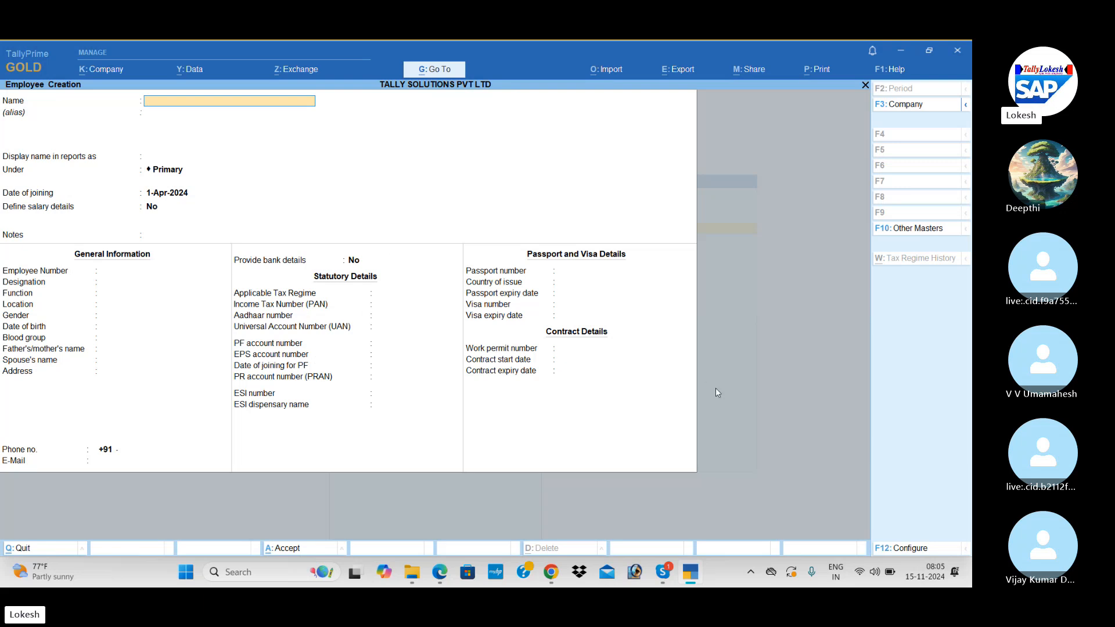
{"action": "left_click", "coordinate": [910, 548]}
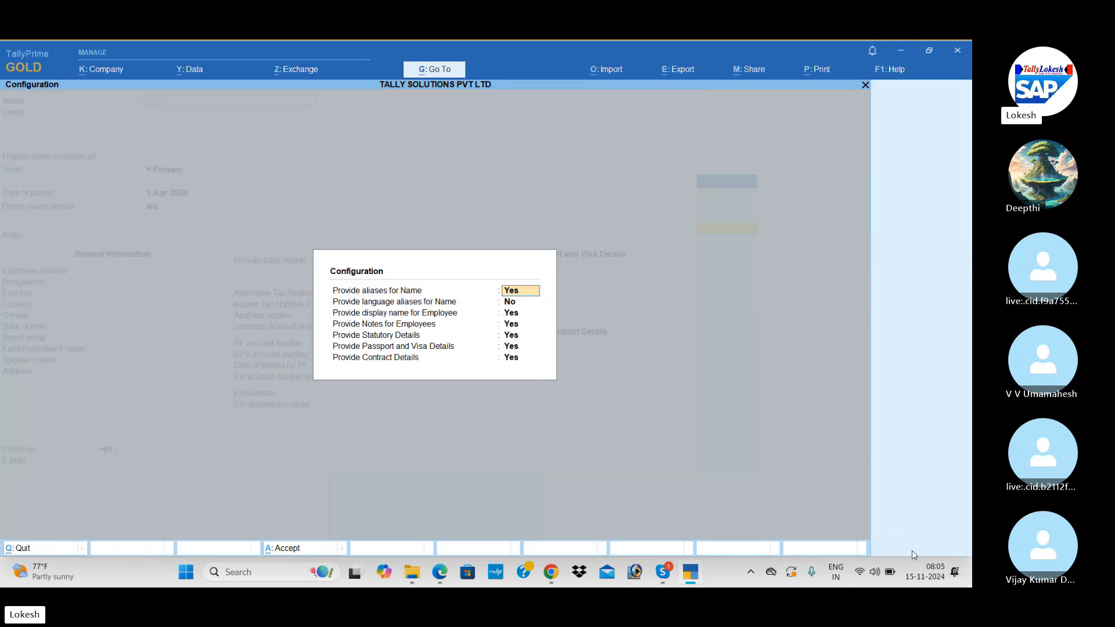
{"action": "key", "text": "n"}
{"action": "key", "text": "n"}
{"action": "key", "text": "n"}
{"action": "key", "text": "n"}
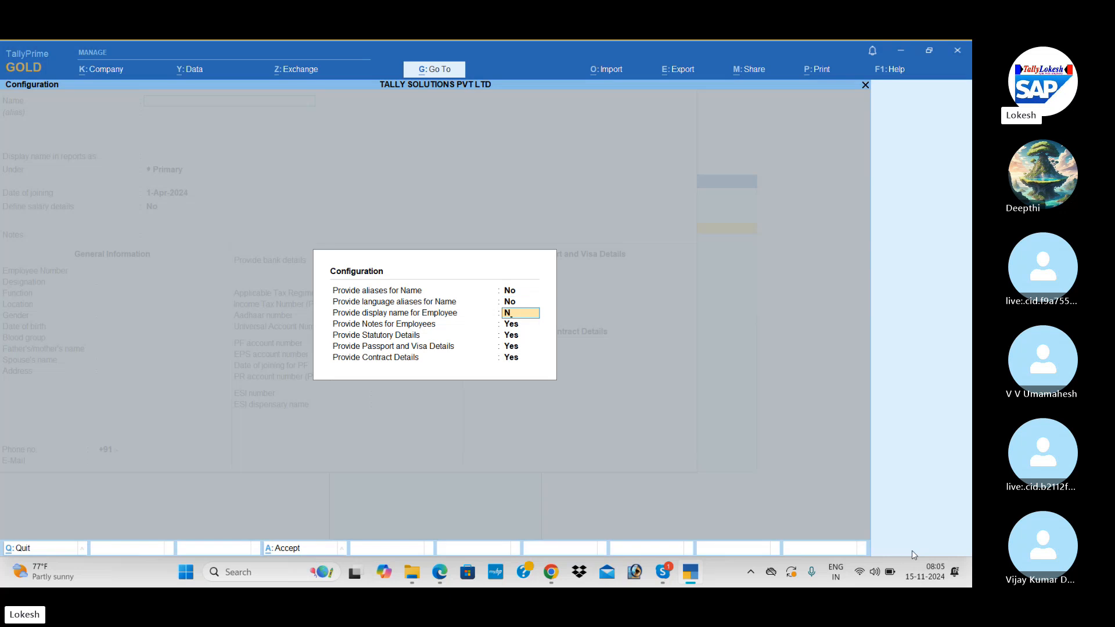
{"action": "key", "text": "n"}
{"action": "key", "text": "n"}
{"action": "key", "text": "n"}
{"action": "key", "text": "Return"}
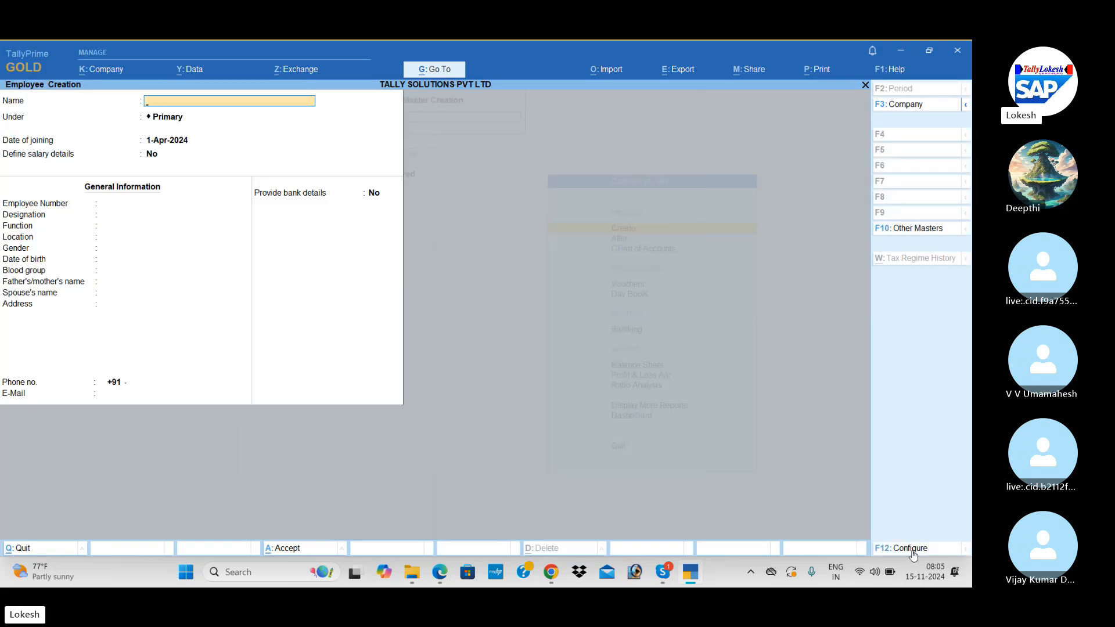
{"action": "left_click", "coordinate": [913, 552]}
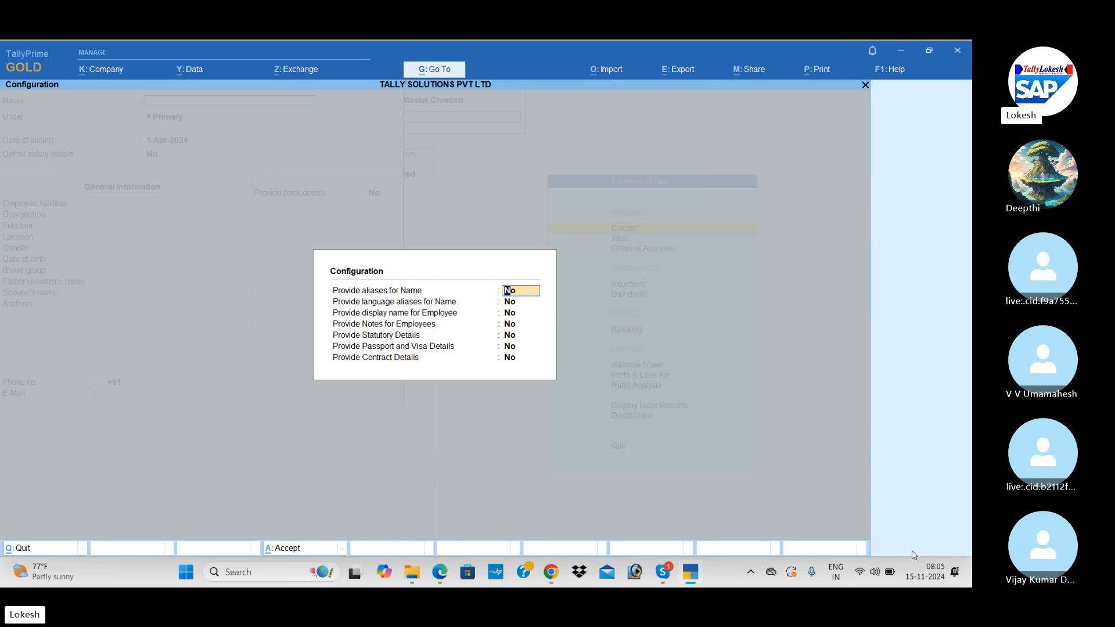
{"action": "key", "text": "y"}
{"action": "key", "text": "n"}
{"action": "key", "text": "y"}
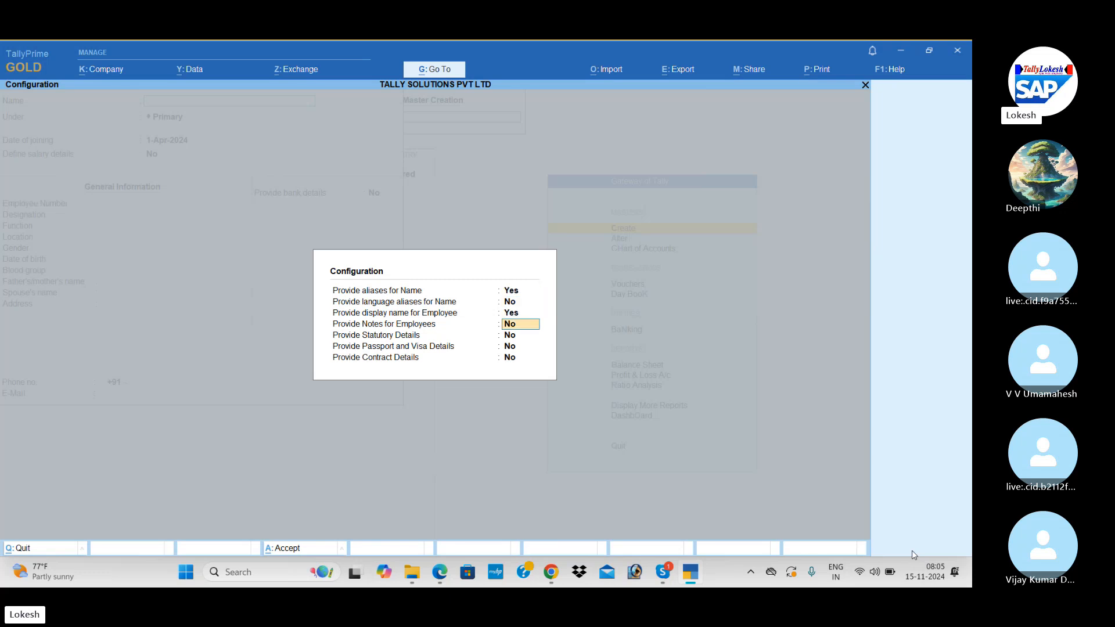
{"action": "key", "text": "y"}
{"action": "key", "text": "y"}
{"action": "key", "text": "y"}
{"action": "key", "text": "y"}
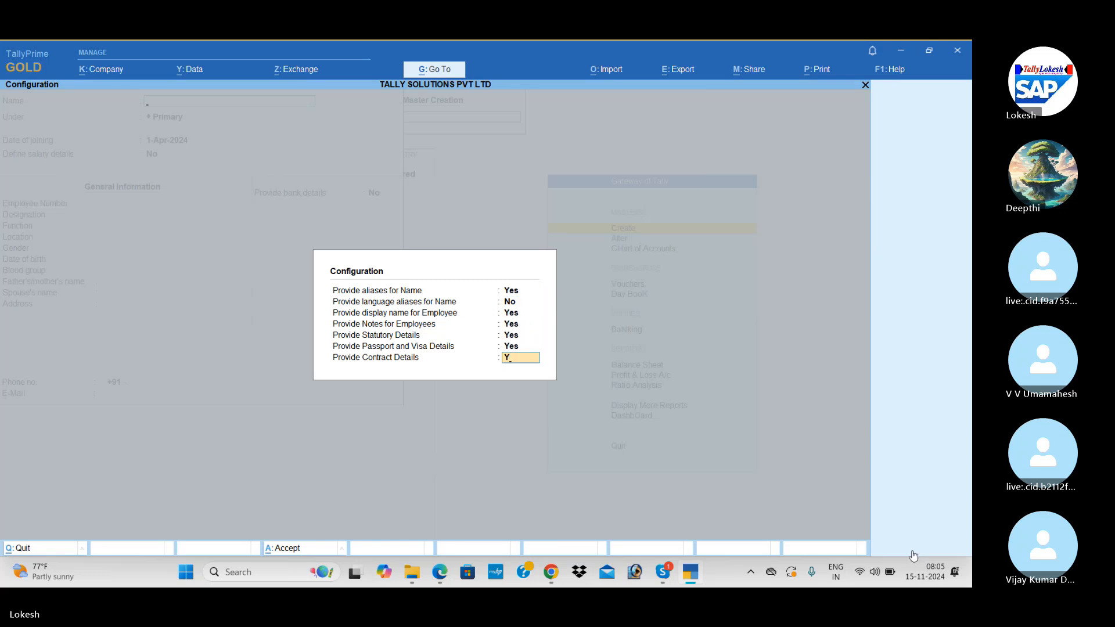
{"action": "key", "text": "Return"}
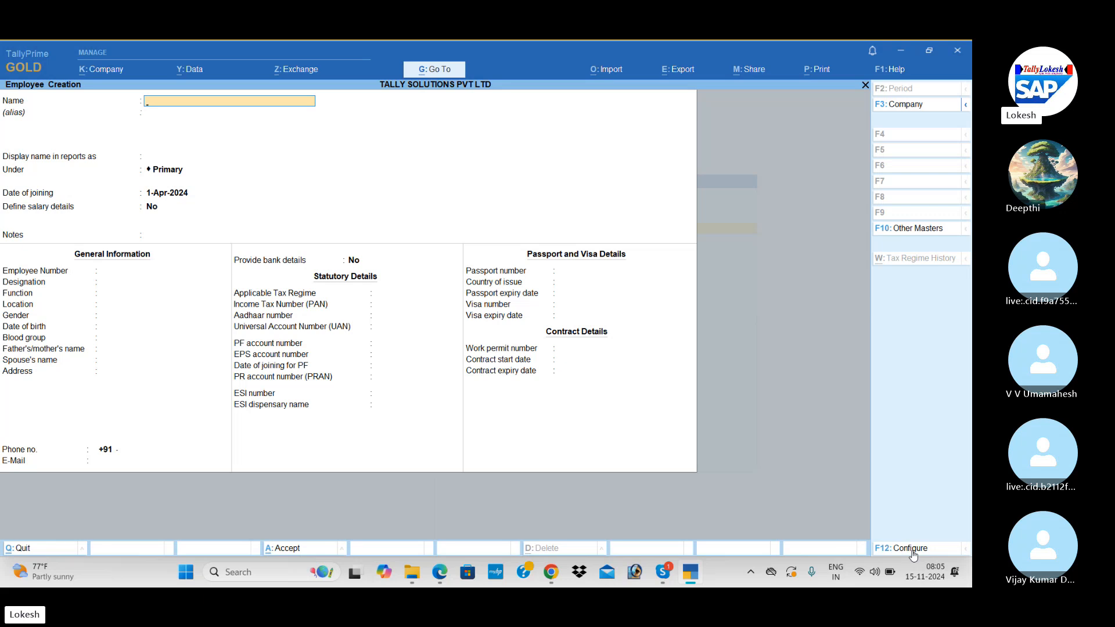
Scroll the PDF from page 112 to the Employee Masters table and page 116 sample record.
{"action": "key", "text": "alt"}
{"action": "key", "text": "alt+Tab"}
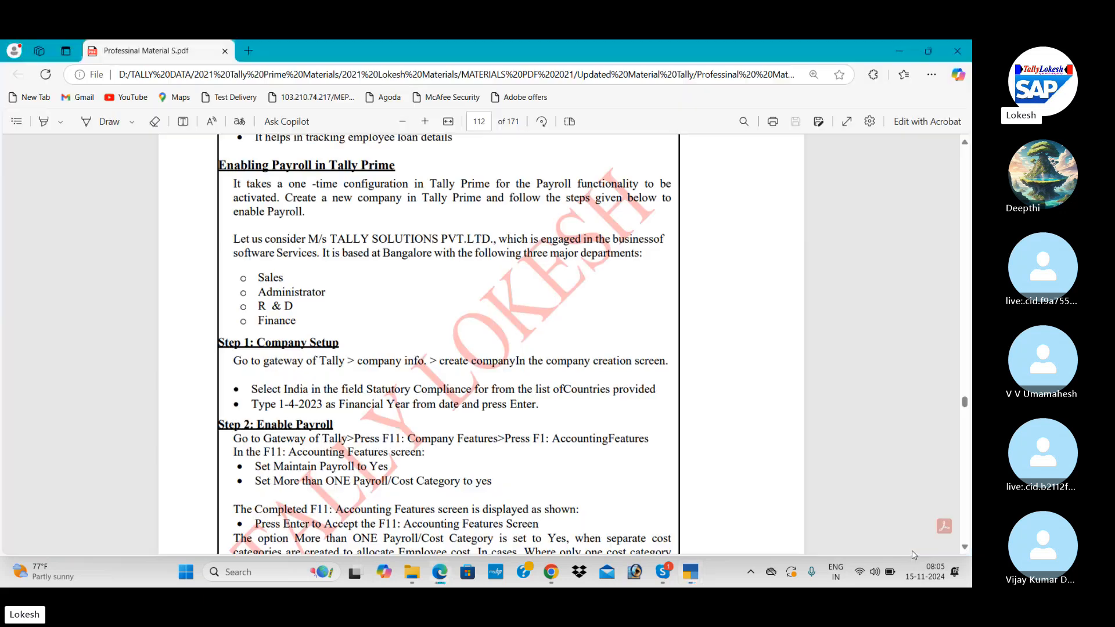
{"action": "left_click", "coordinate": [965, 548]}
{"action": "scroll", "coordinate": [965, 548], "scroll_direction": "down", "scroll_amount": 15}
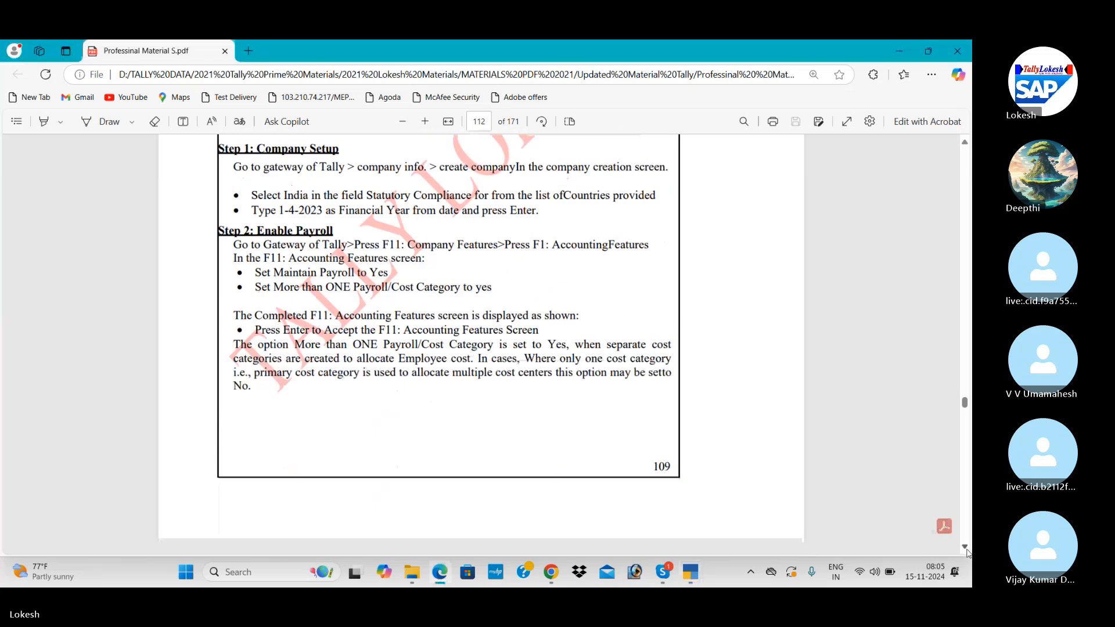
{"action": "scroll", "coordinate": [968, 552], "scroll_direction": "down", "scroll_amount": 13}
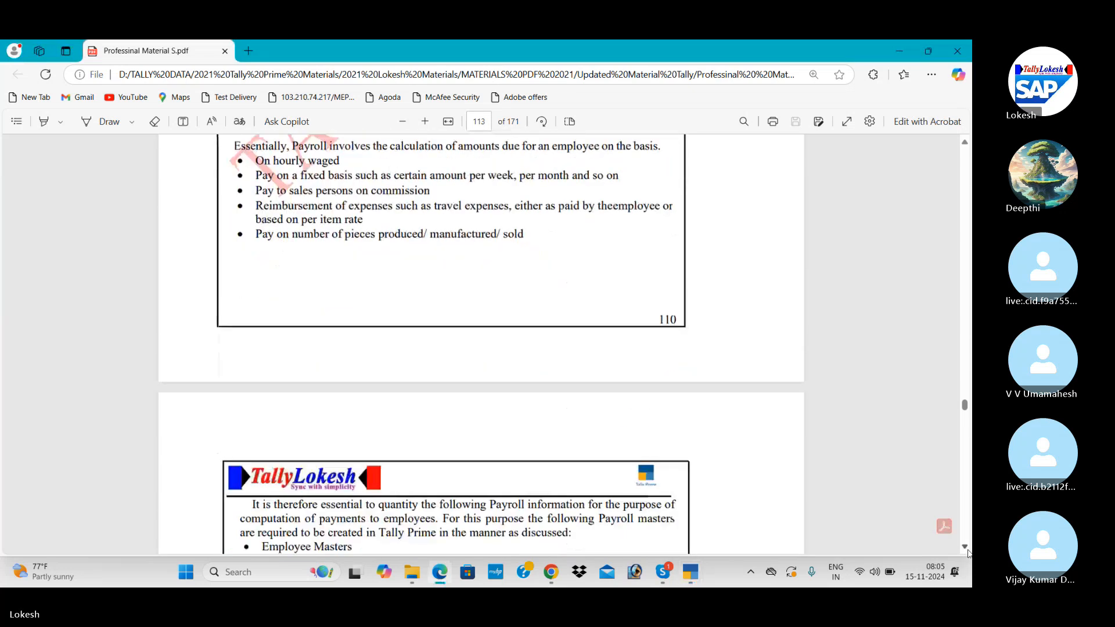
{"action": "scroll", "coordinate": [968, 553], "scroll_direction": "down", "scroll_amount": 11}
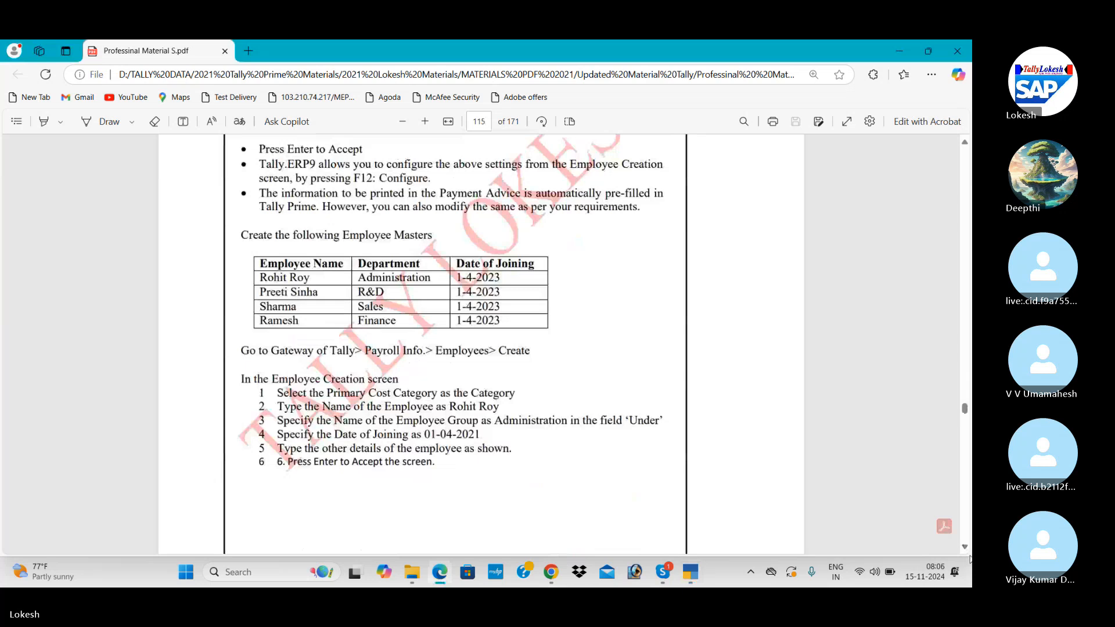
{"action": "scroll", "coordinate": [965, 550], "scroll_direction": "down", "scroll_amount": 1}
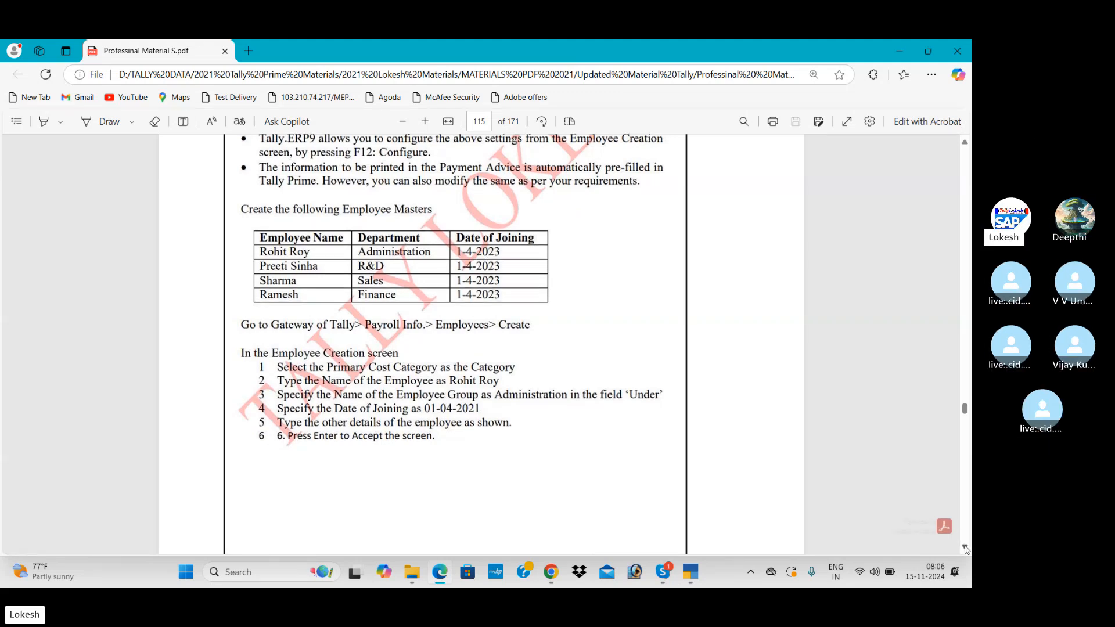
{"action": "scroll", "coordinate": [965, 546], "scroll_direction": "down", "scroll_amount": 10}
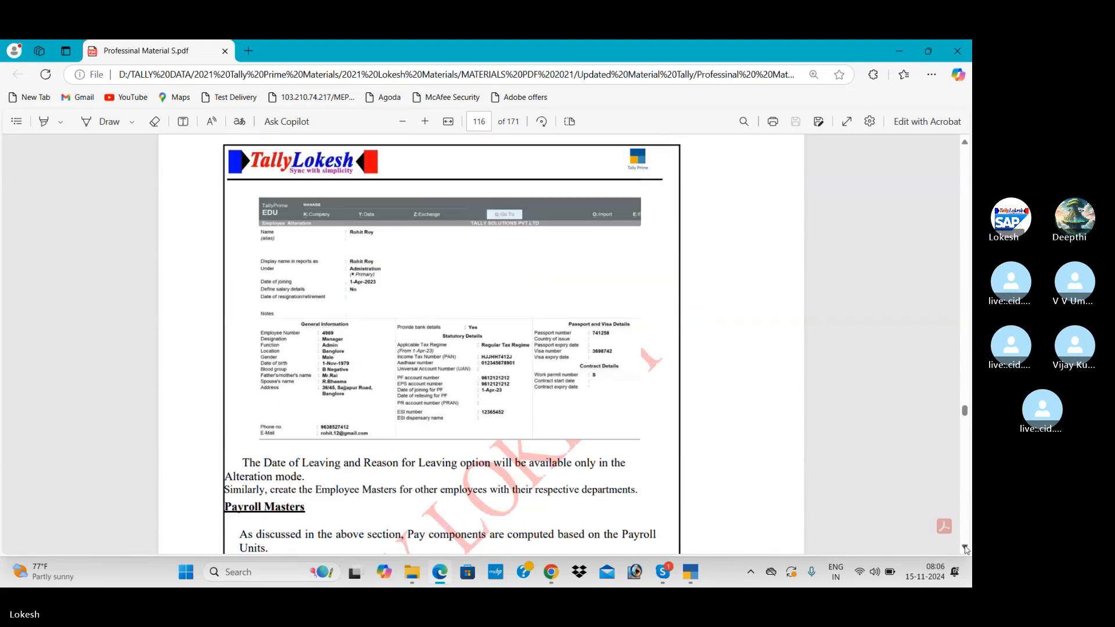
{"action": "key", "text": "alt+Tab"}
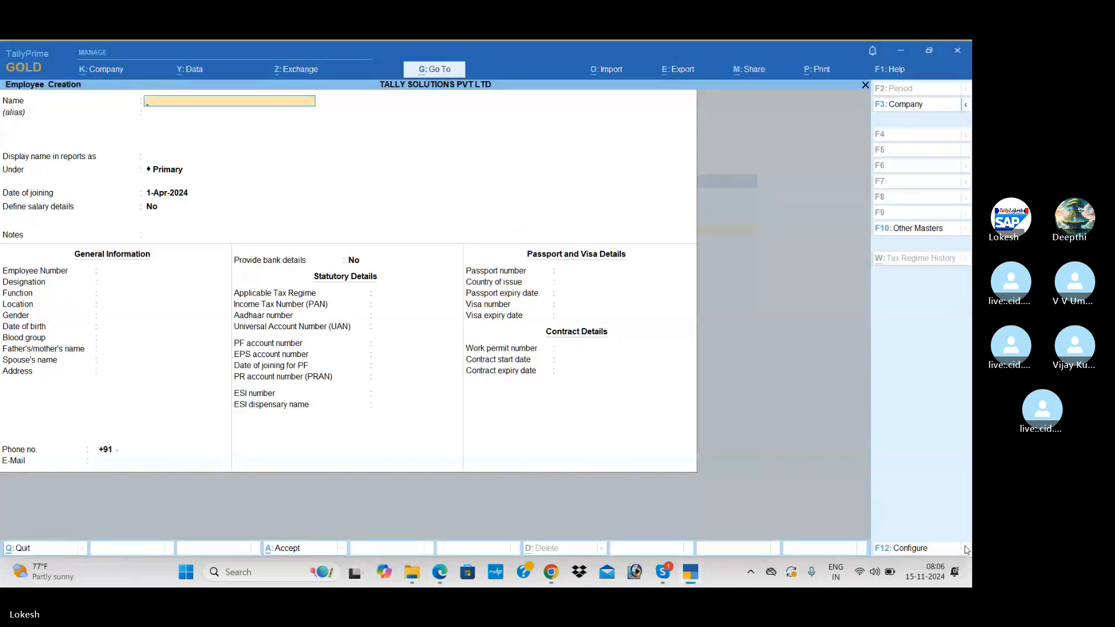
Enter the employee's full name and place them under the Administrator group.
{"action": "type", "text": "RP"}
{"action": "key", "text": "BackSpace"}
{"action": "type", "text": "OHIT"}
{"action": "key", "text": "BackSpace"}
{"action": "key", "text": "BackSpace"}
{"action": "key", "text": "BackSpace"}
{"action": "key", "text": "BackSpace"}
{"action": "key", "text": "Return"}
{"action": "key", "text": "Return"}
{"action": "key", "text": "Return"}
{"action": "type", "text": "ad"}
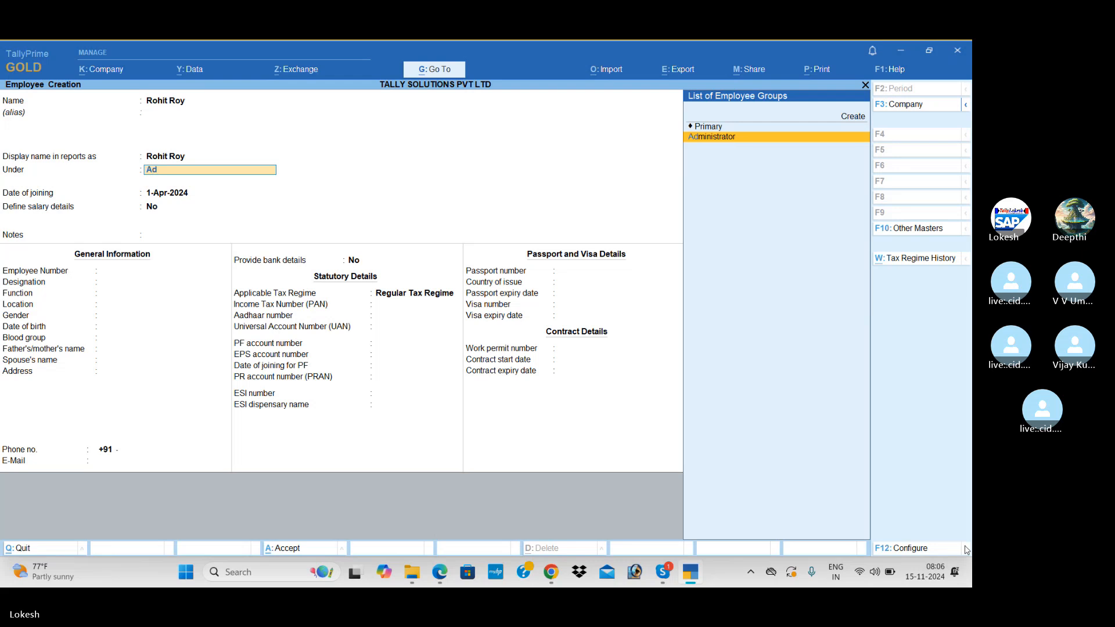
{"action": "key", "text": "Return"}
{"action": "key", "text": "Return"}
{"action": "key", "text": "Return"}
{"action": "key", "text": "Return"}
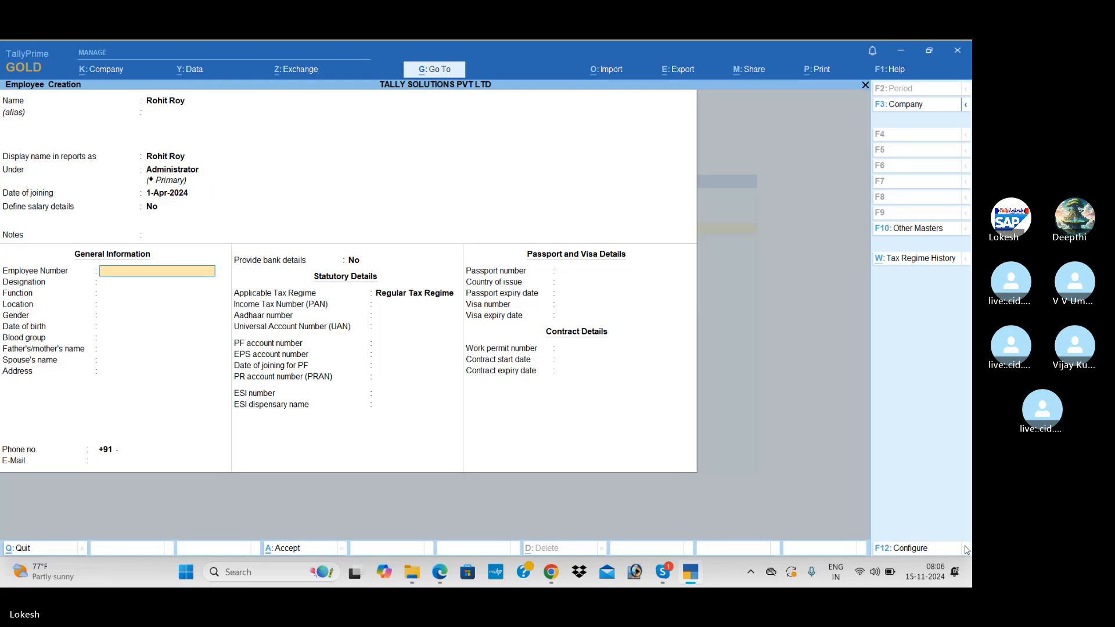
Fill in the employee number, designation Manager and function Admin.
{"action": "key", "text": "alt+Tab"}
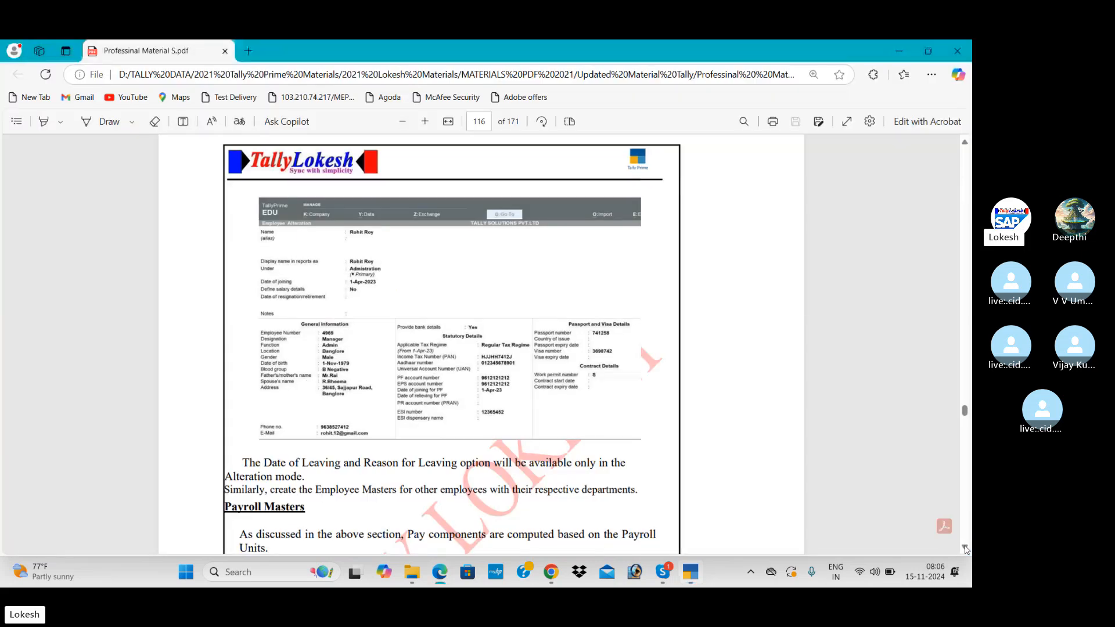
{"action": "key", "text": "alt+Tab"}
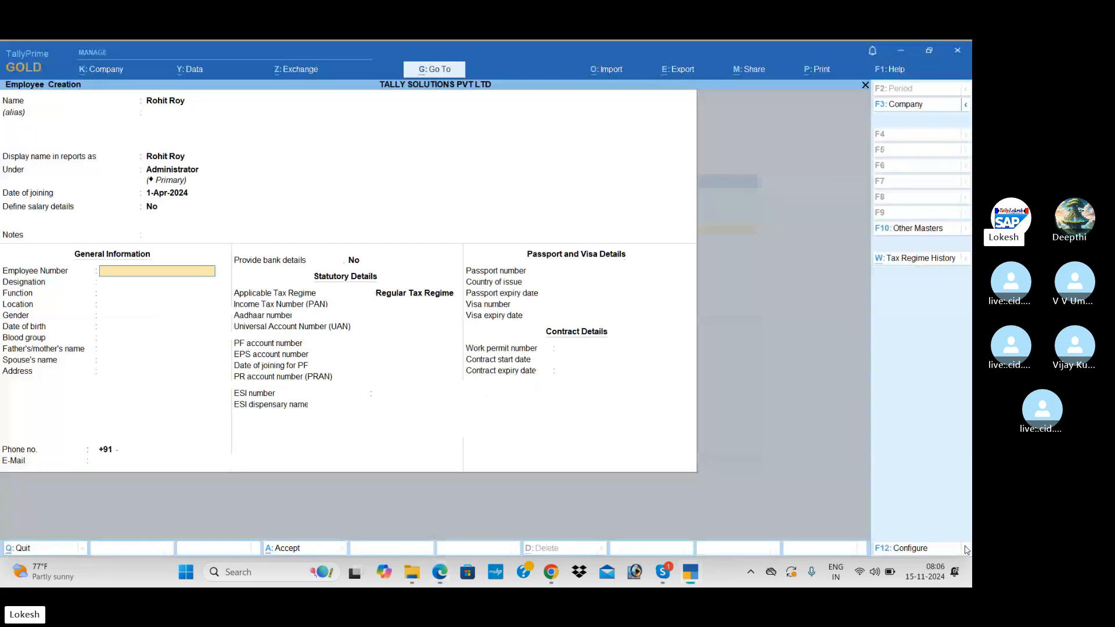
{"action": "type", "text": "4969"}
{"action": "key", "text": "Return"}
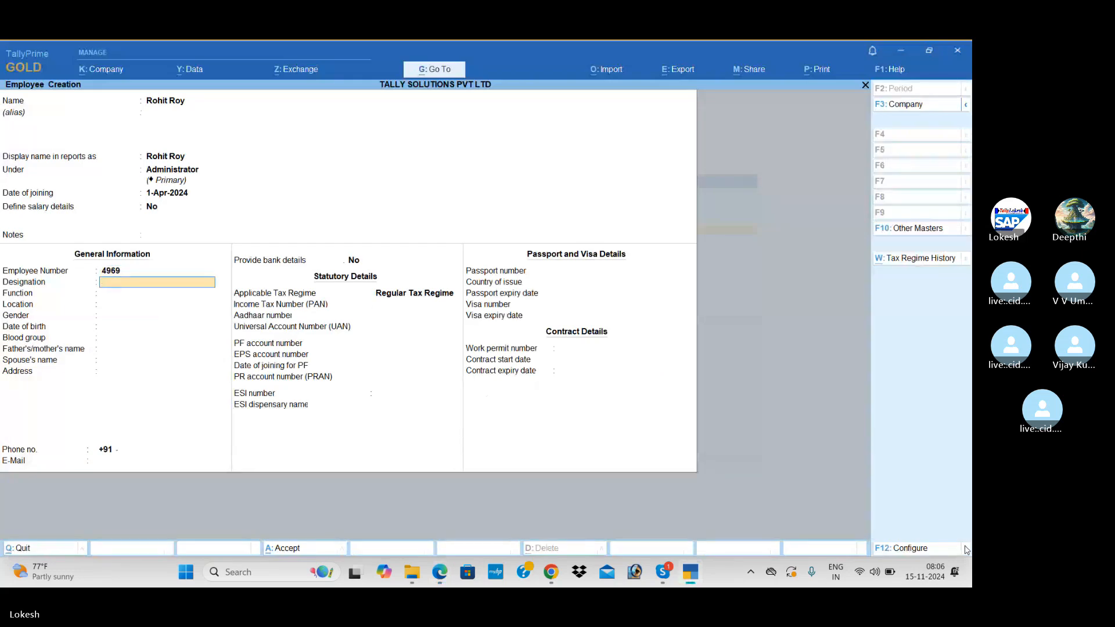
{"action": "key", "text": "alt+Tab"}
{"action": "key", "text": "alt+Tab"}
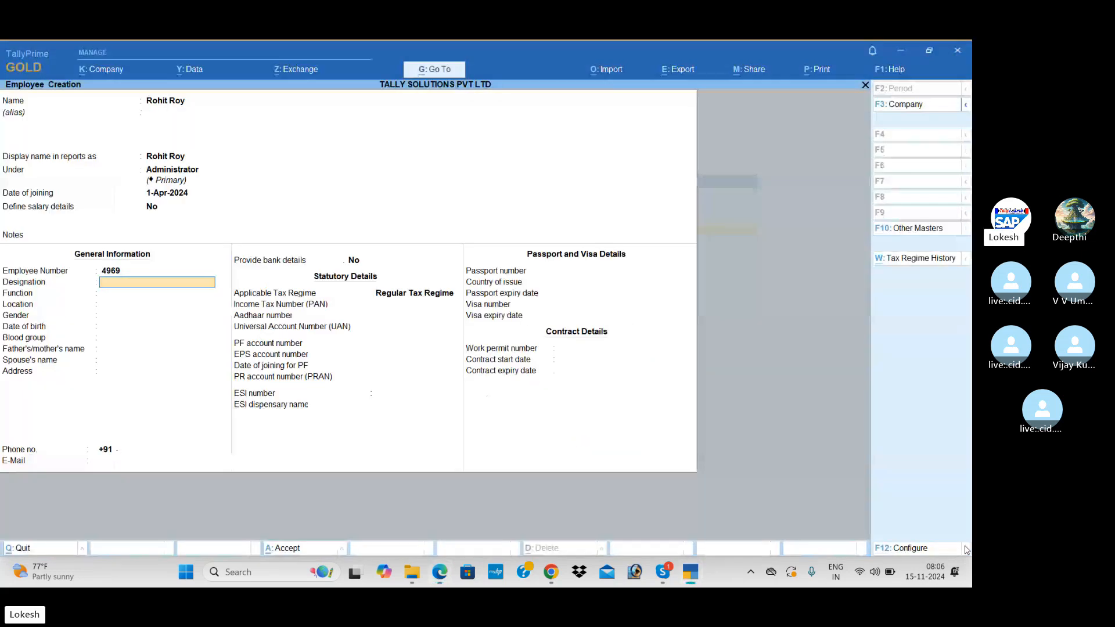
{"action": "type", "text": "Manager"}
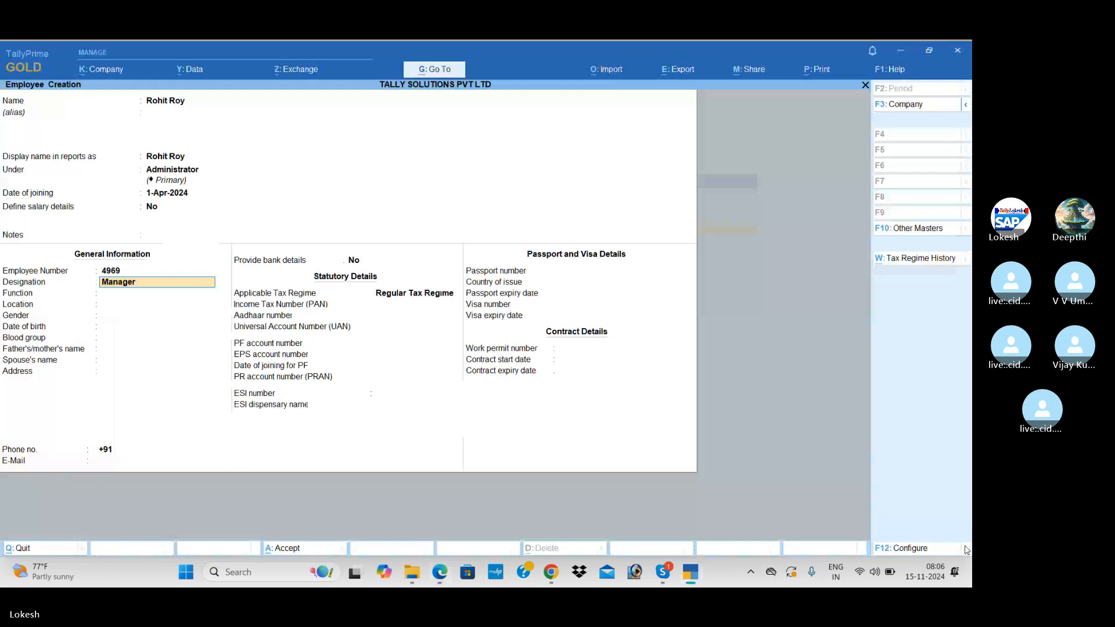
{"action": "key", "text": "Return"}
{"action": "key", "text": "alt+Tab"}
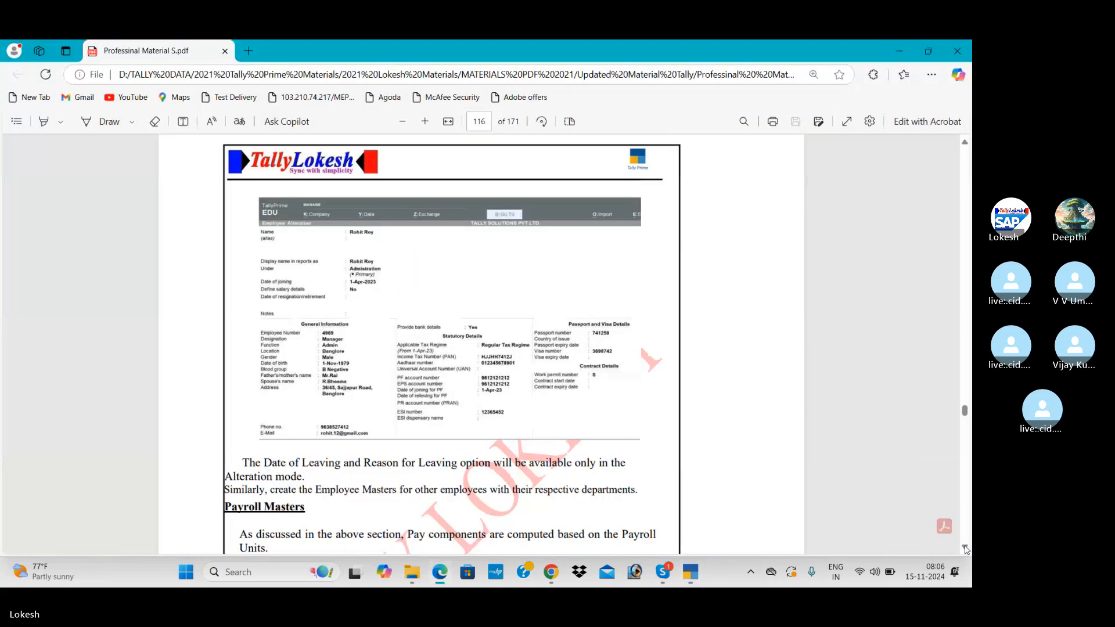
{"action": "key", "text": "alt+Tab"}
{"action": "type", "text": "Admin"}
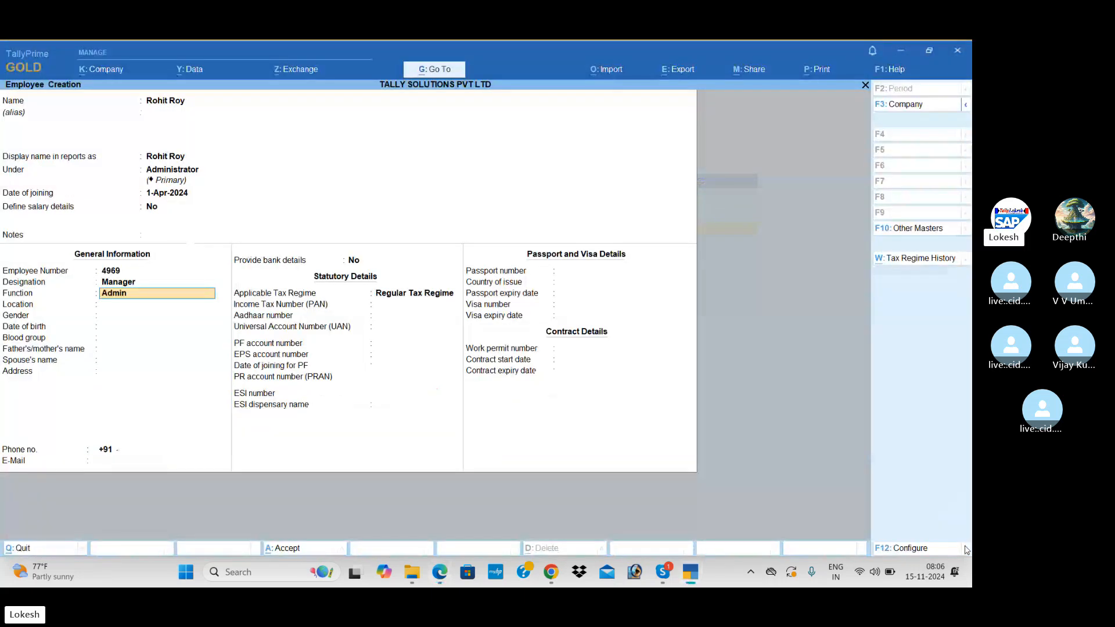
{"action": "key", "text": "Return"}
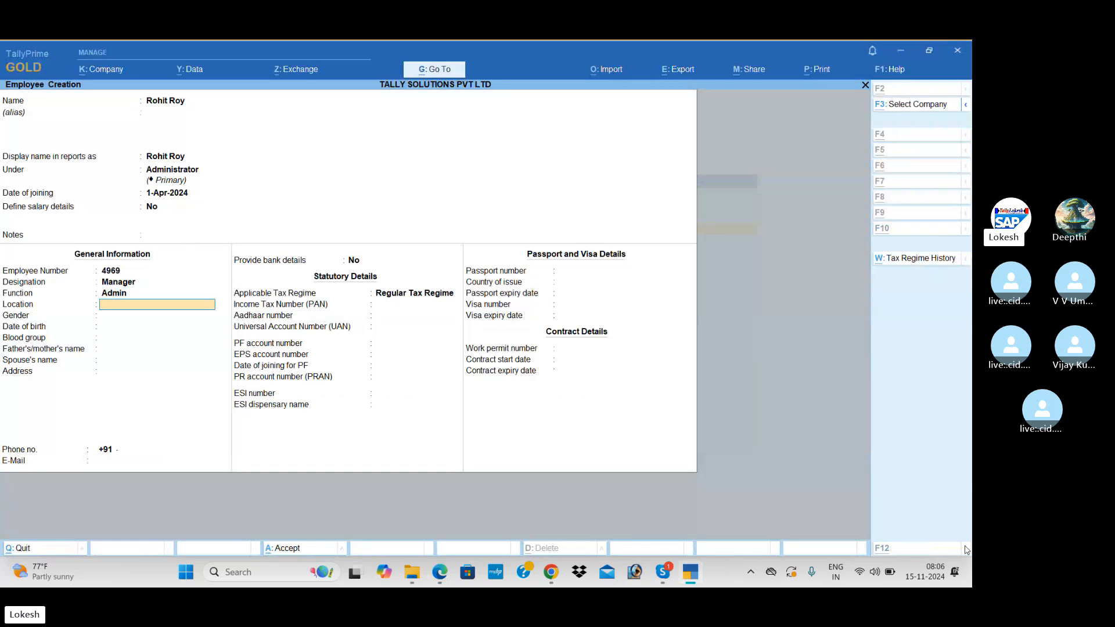
Set location Banglore, gender Male, the date of birth and blood group B Negative.
{"action": "key", "text": "alt+Tab"}
{"action": "key", "text": "alt+Tab"}
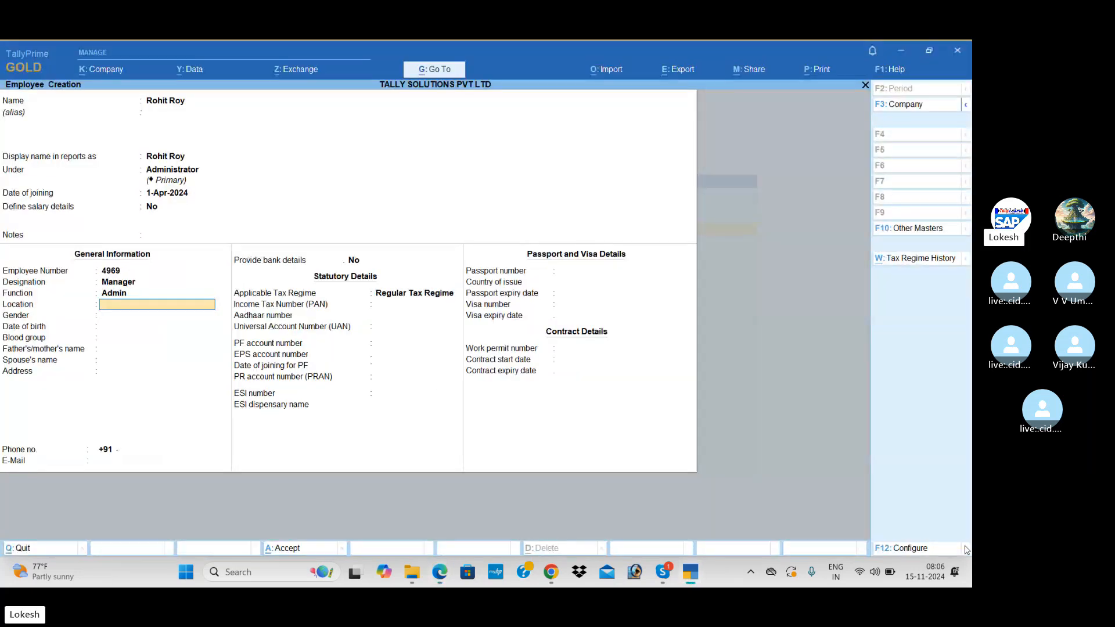
{"action": "type", "text": "Banglore"}
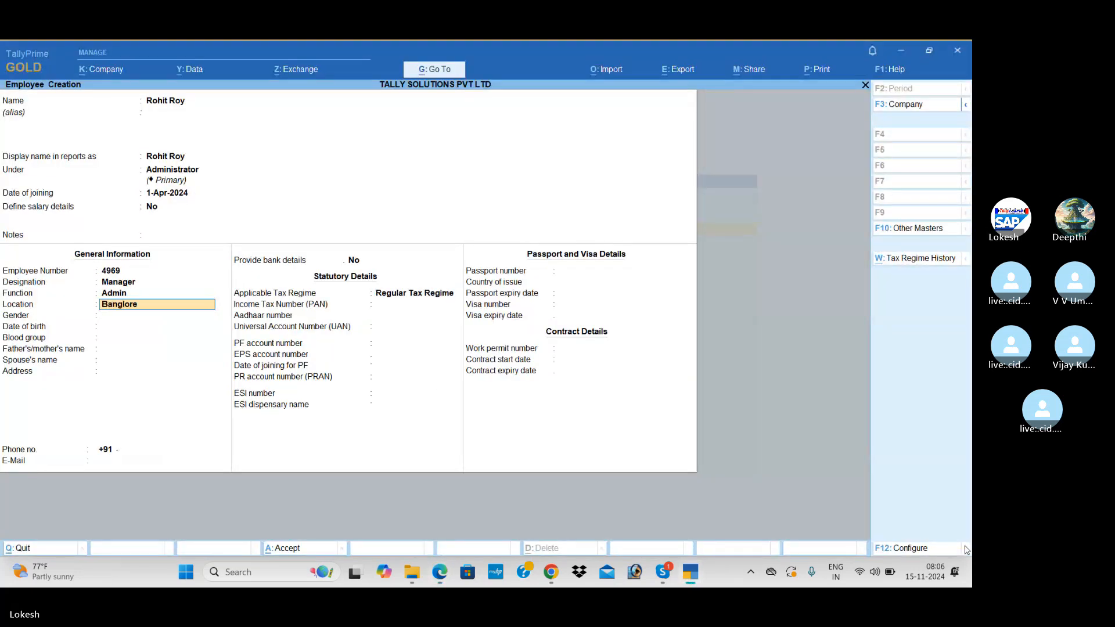
{"action": "key", "text": "Return"}
{"action": "key", "text": "Down"}
{"action": "key", "text": "Down"}
{"action": "key", "text": "Return"}
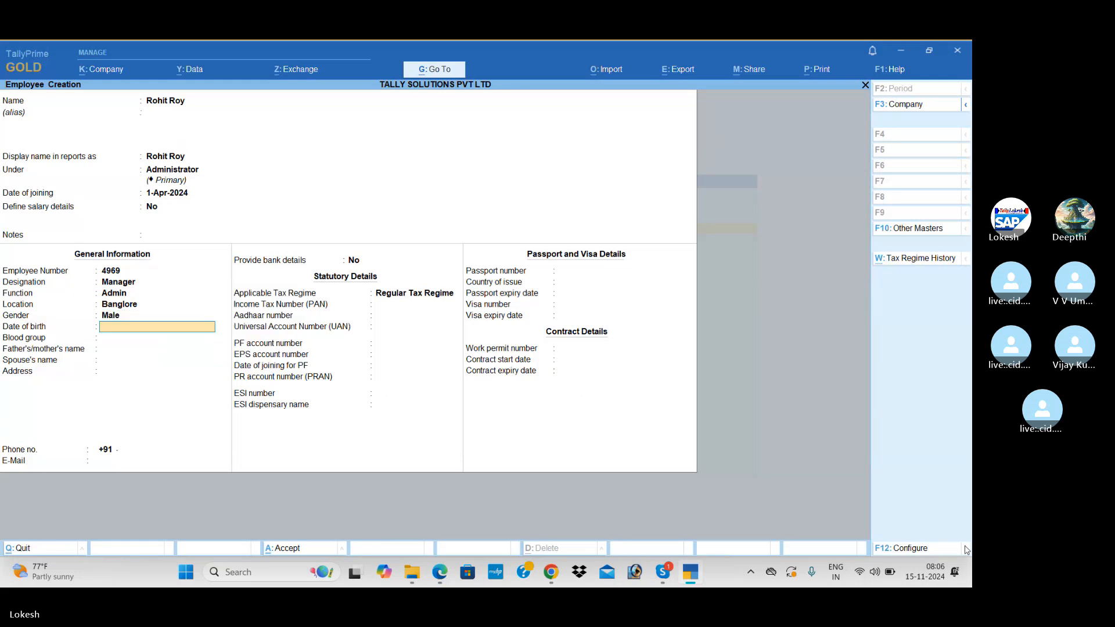
{"action": "type", "text": "1-"}
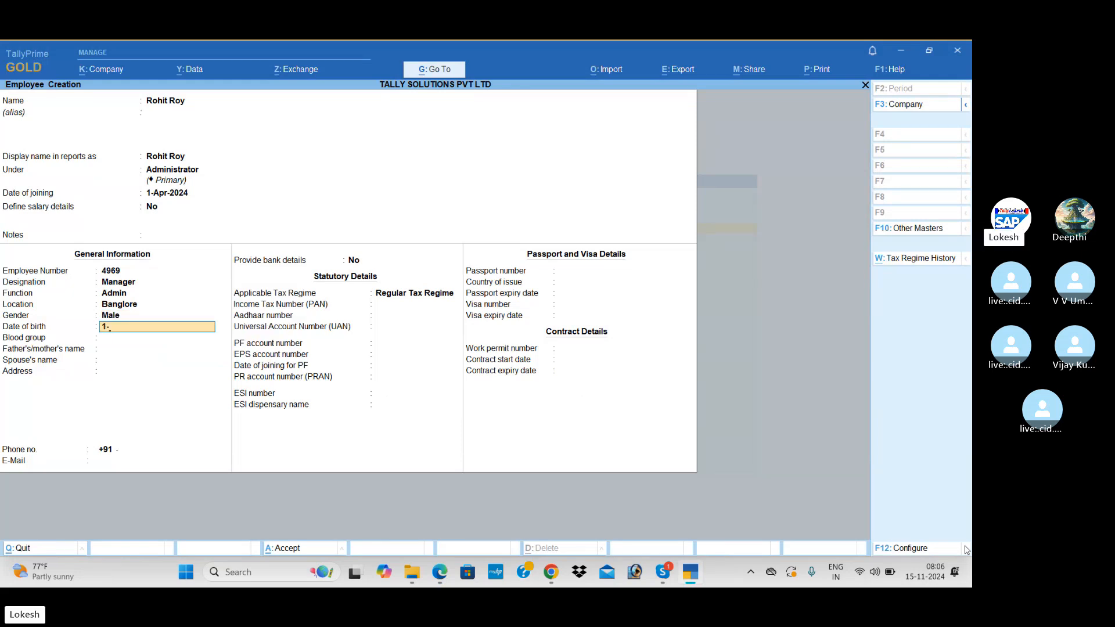
{"action": "type", "text": "nov-1"}
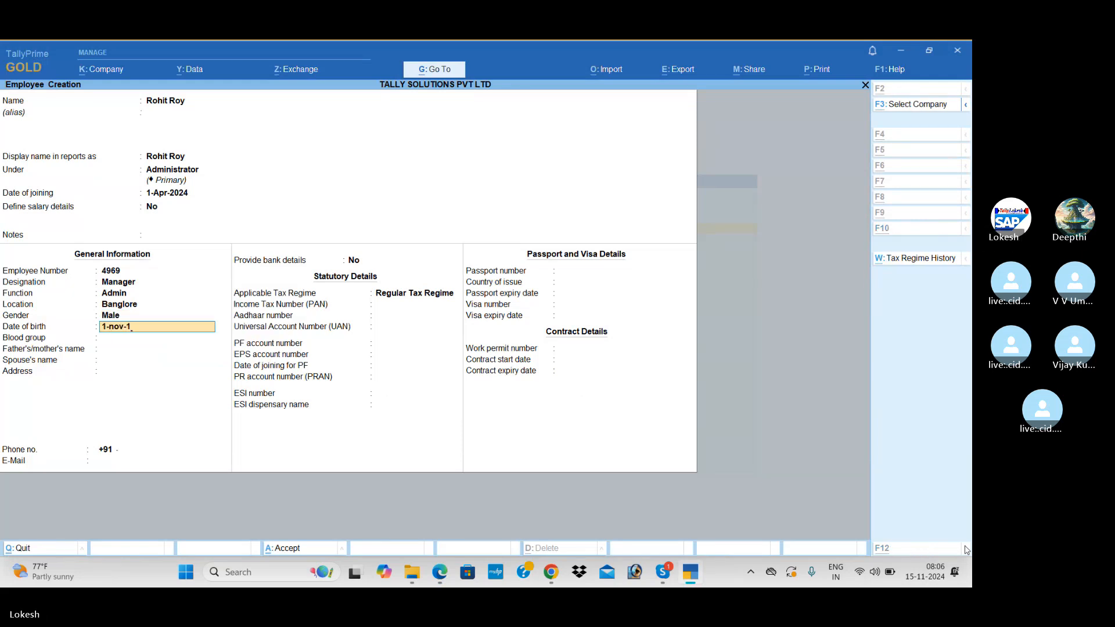
{"action": "key", "text": "alt+Tab"}
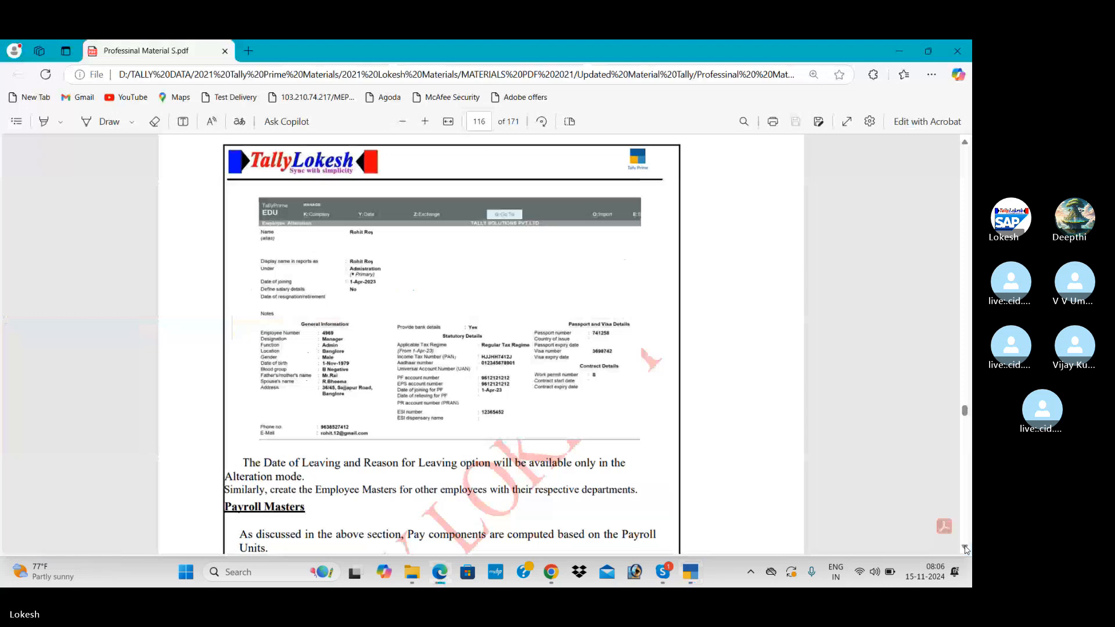
{"action": "key", "text": "alt+Tab"}
{"action": "type", "text": "v-19"}
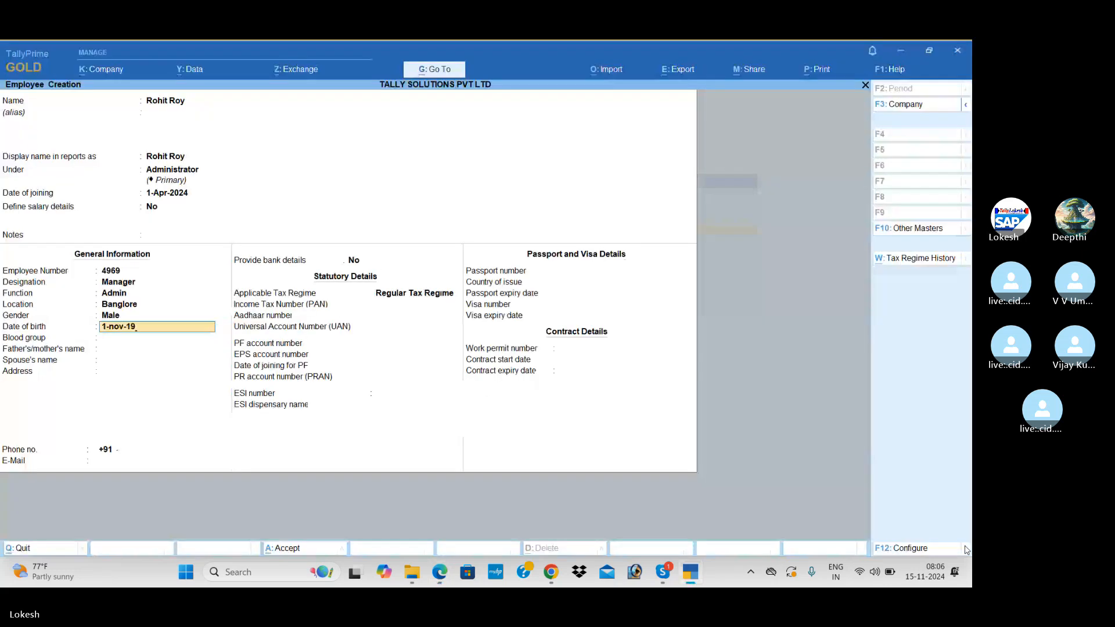
{"action": "type", "text": "79"}
{"action": "key", "text": "Return"}
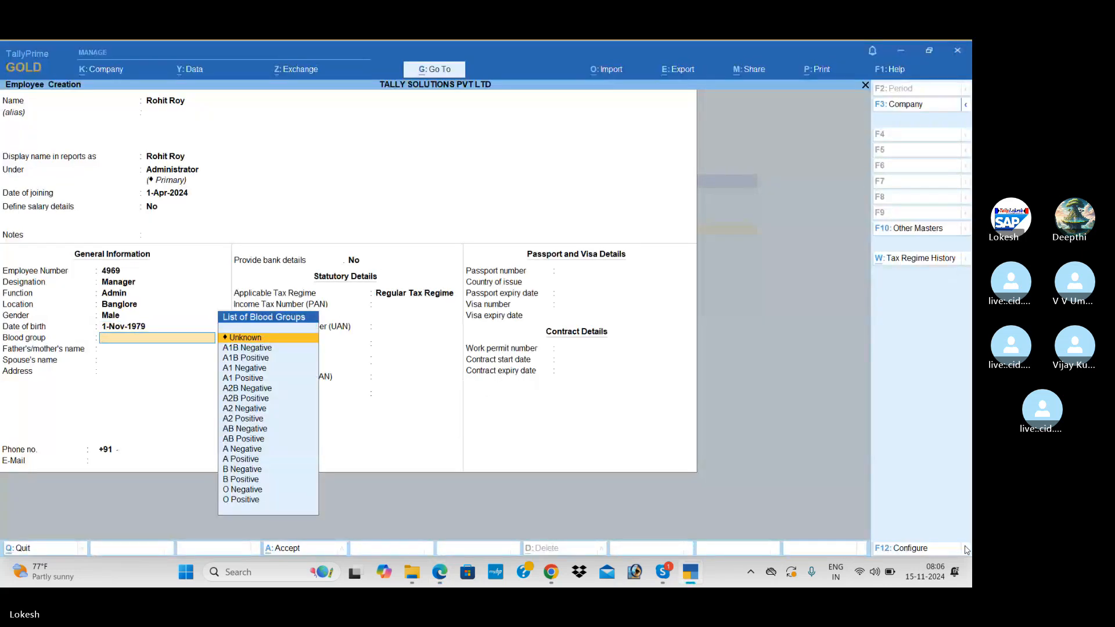
{"action": "type", "text": "b"}
{"action": "key", "text": "Return"}
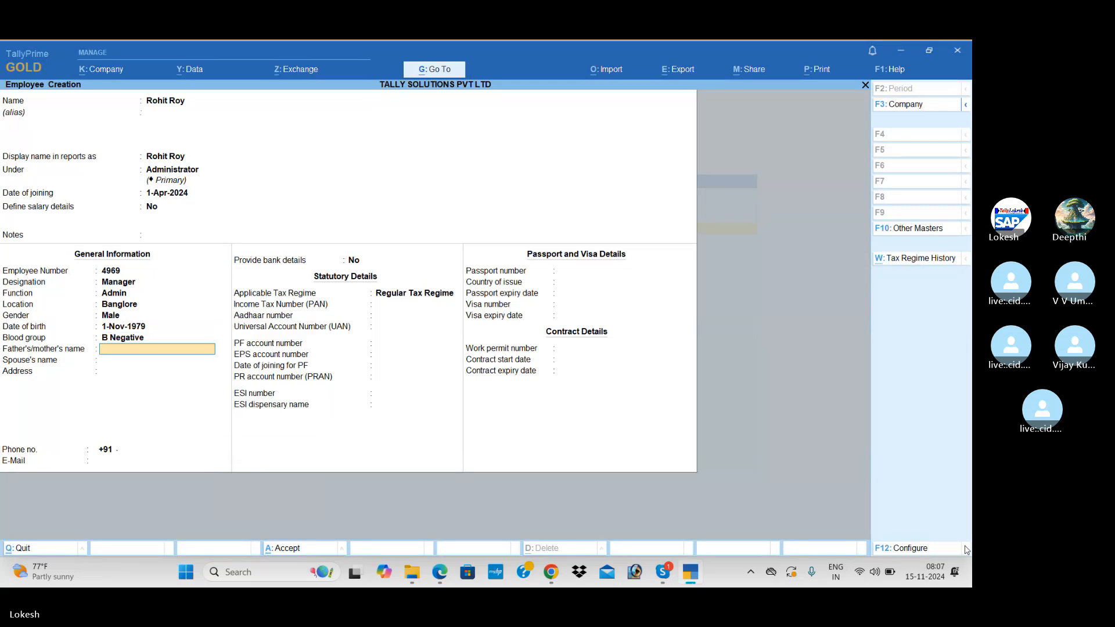
Enter the father's name, spouse's name and the two-line postal address.
{"action": "key", "text": "alt+Tab"}
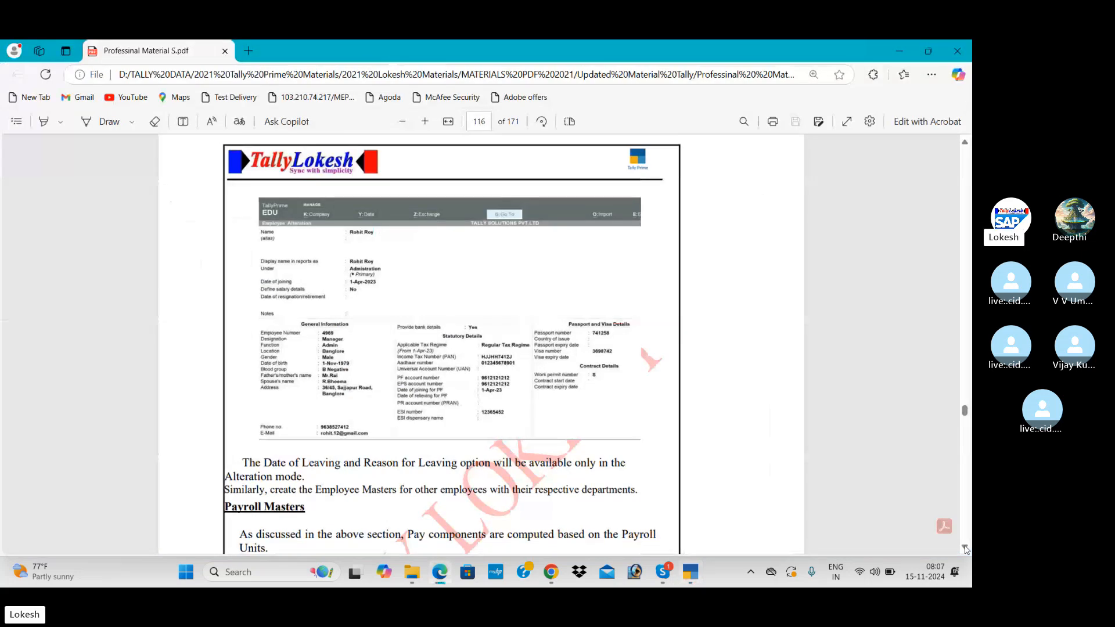
{"action": "key", "text": "alt+Tab"}
{"action": "type", "text": "Mr"}
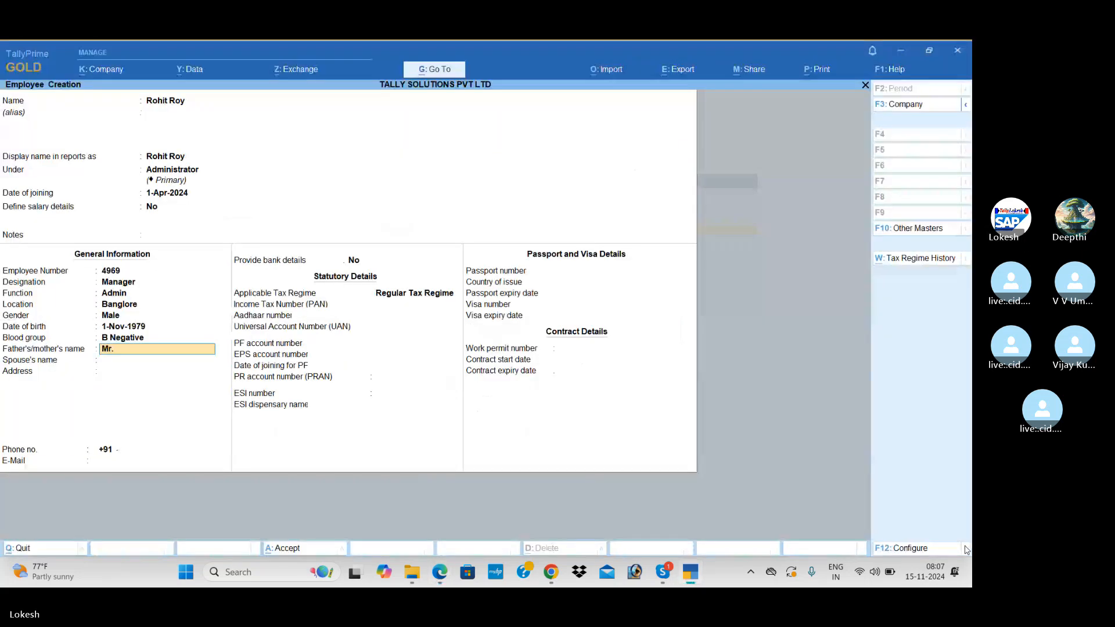
{"action": "type", "text": ".Rai"}
{"action": "key", "text": "Return"}
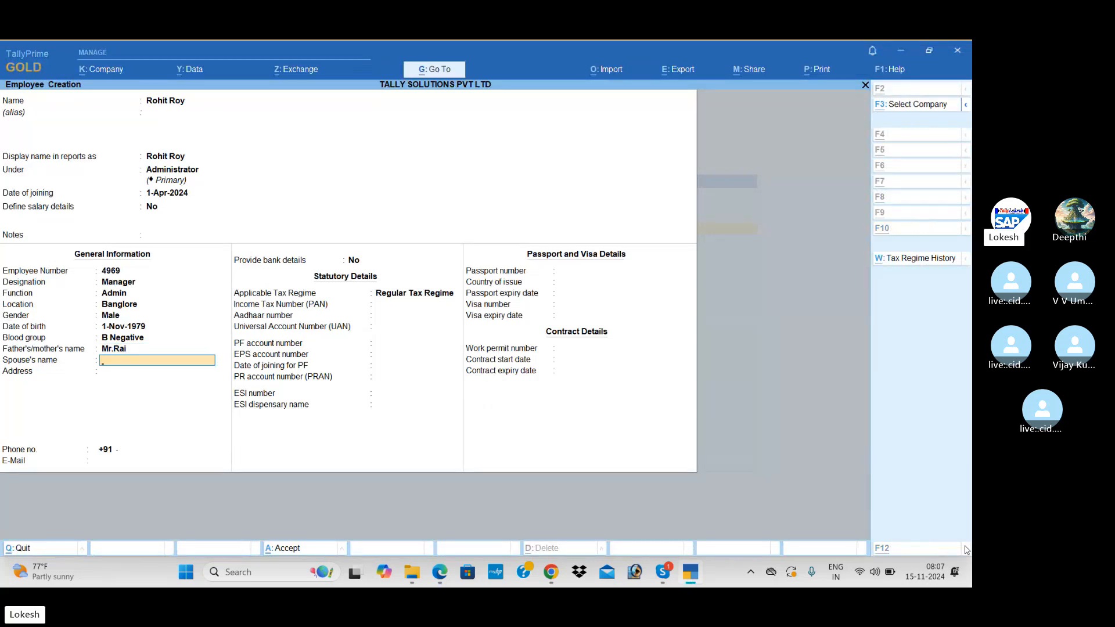
{"action": "key", "text": "alt+Tab"}
{"action": "key", "text": "alt+Tab"}
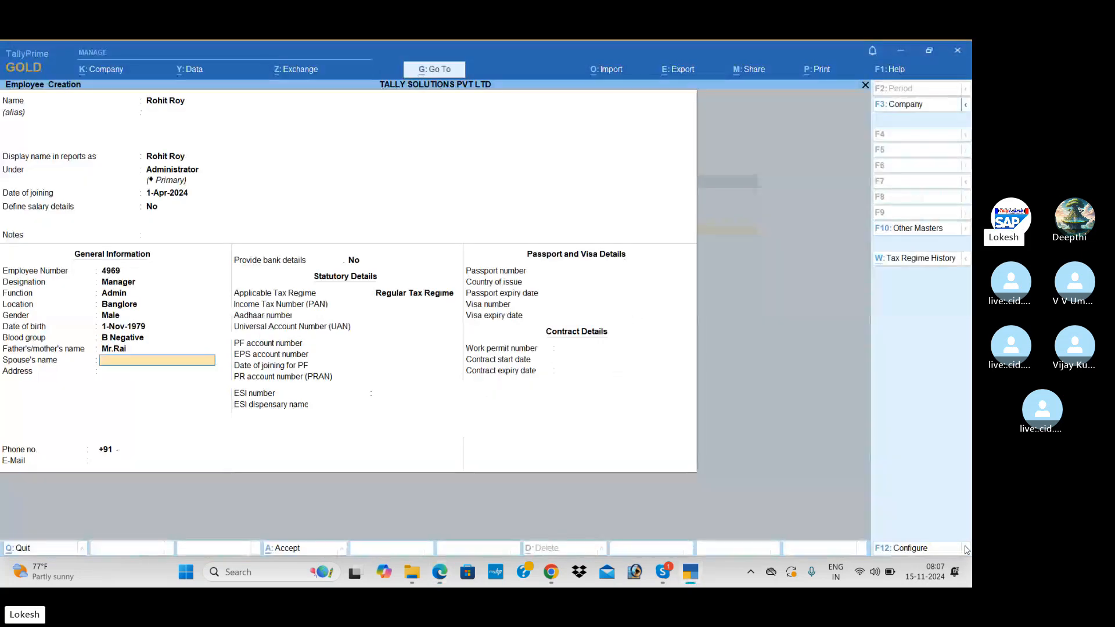
{"action": "type", "text": "R"}
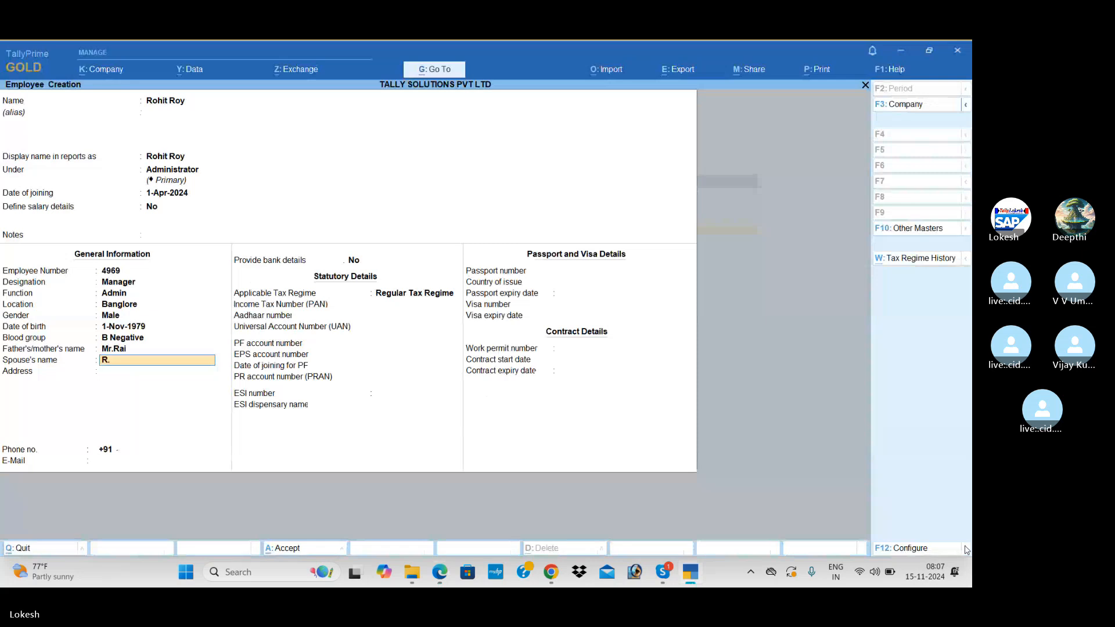
{"action": "type", "text": ".Bheema"}
{"action": "key", "text": "Return"}
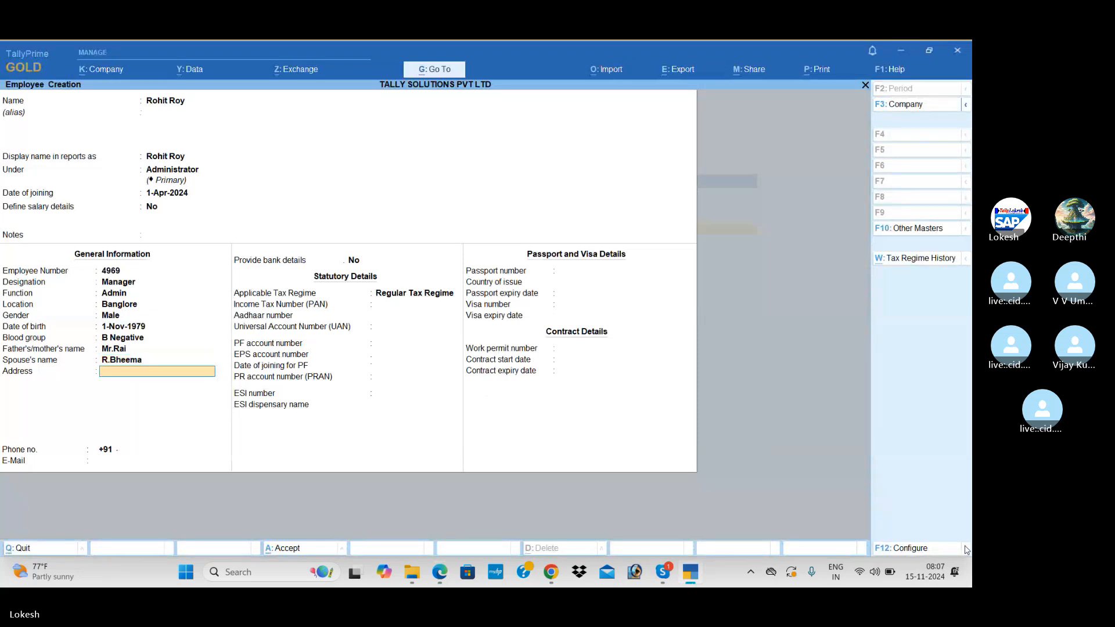
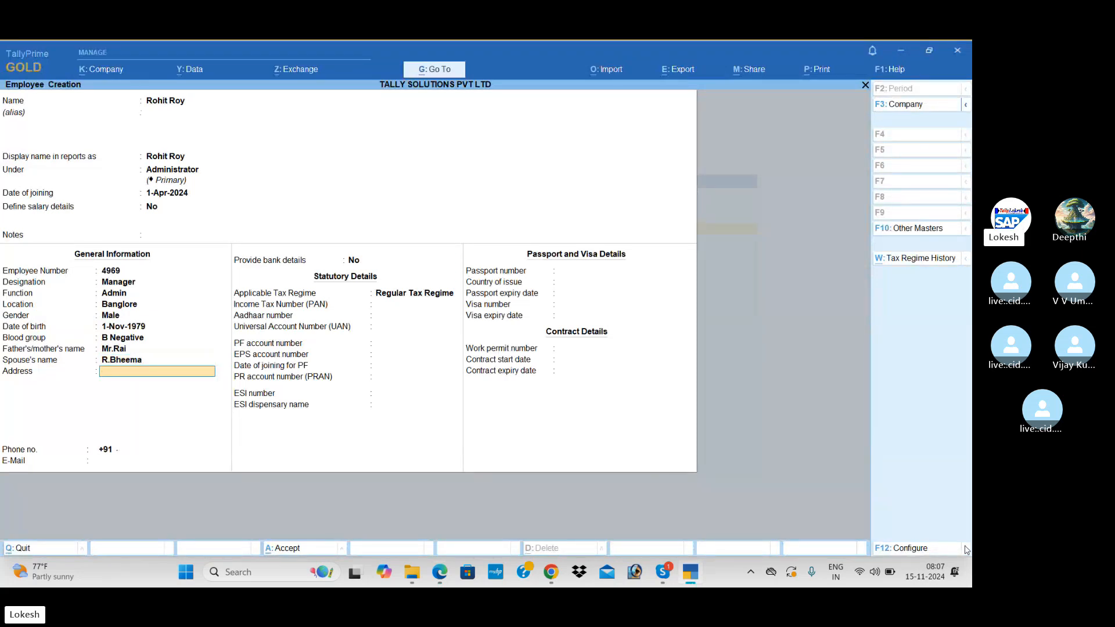
{"action": "key", "text": "alt+Tab"}
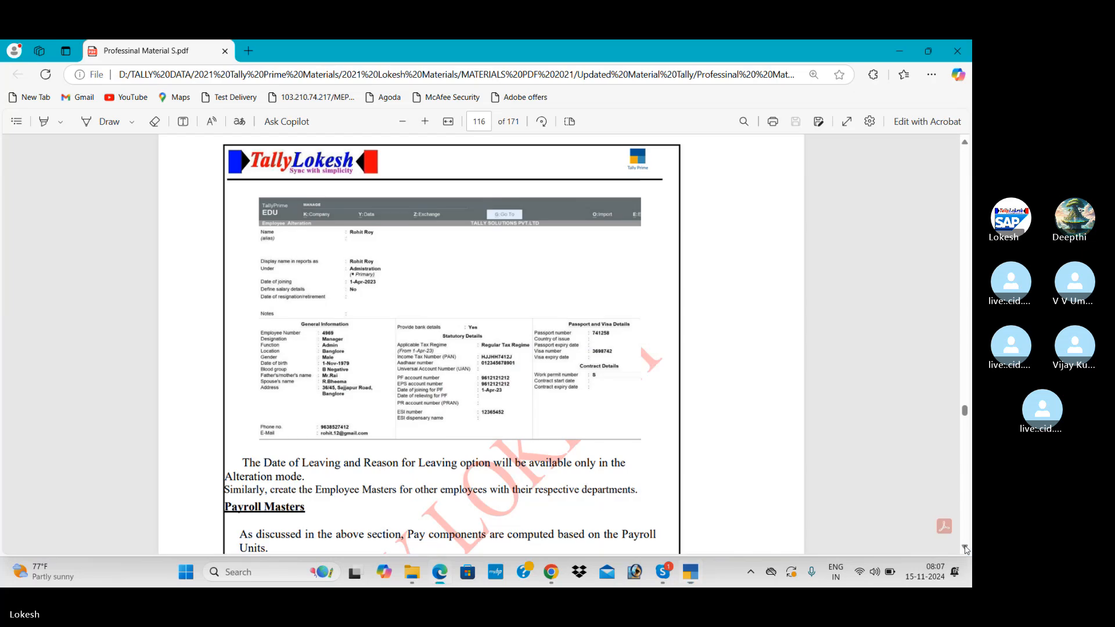
{"action": "key", "text": "alt+Tab"}
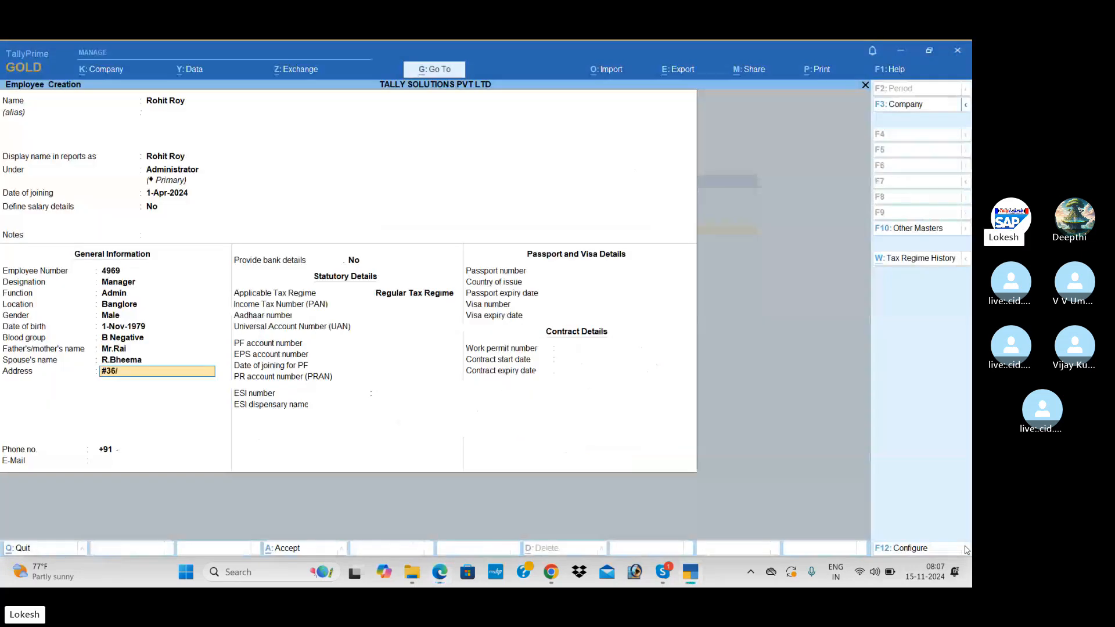
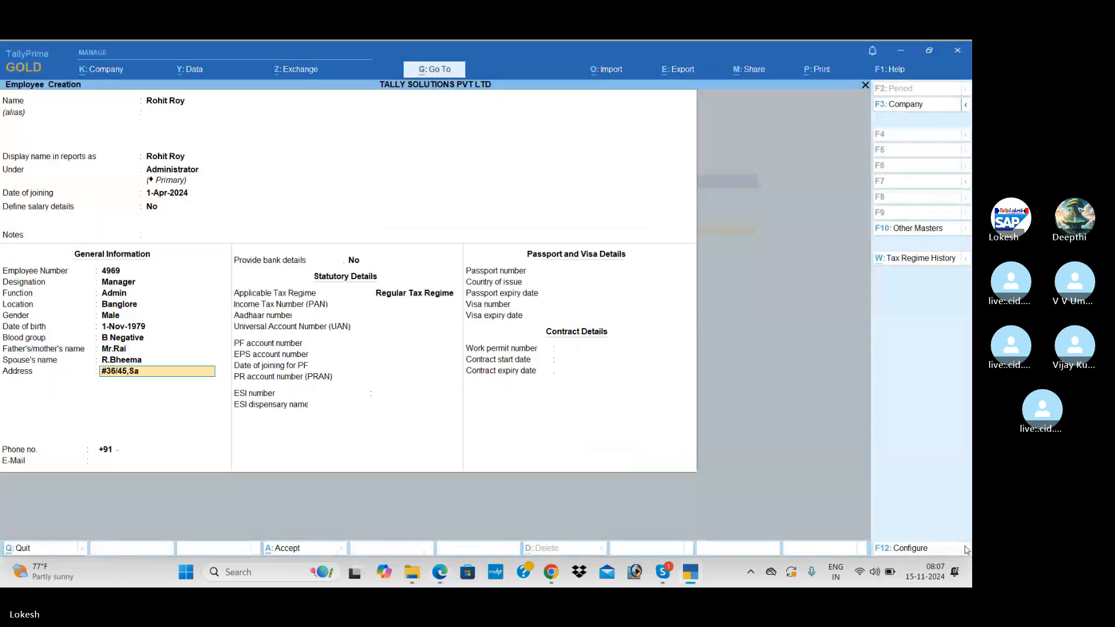
{"action": "key", "text": "Return"}
{"action": "type", "text": "Ban"}
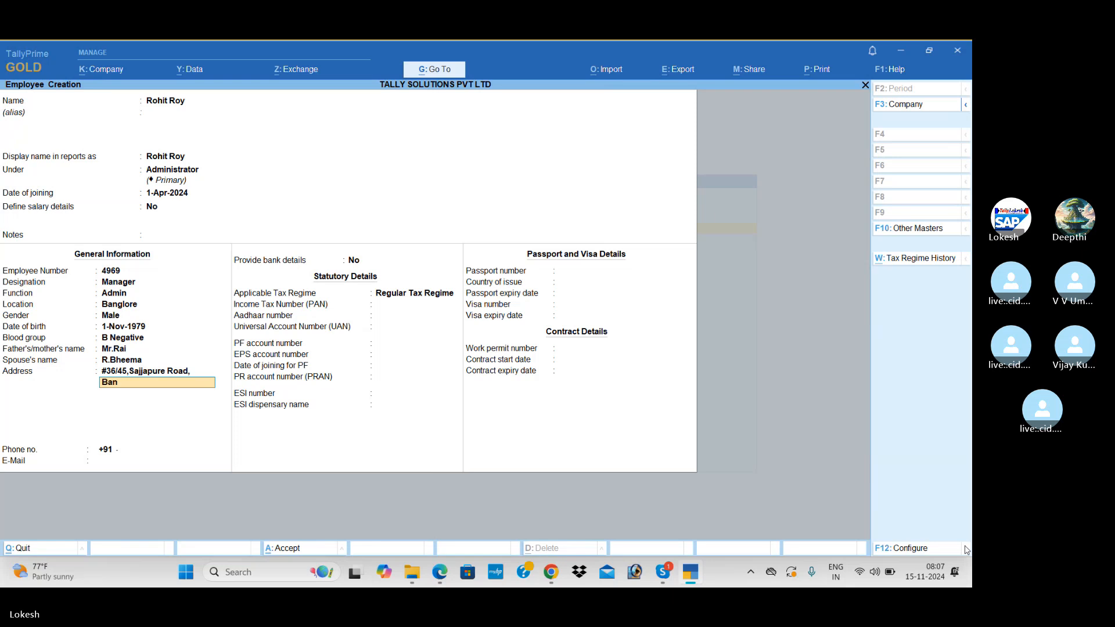
{"action": "type", "text": "glore"}
{"action": "key", "text": "Return"}
Fill in the employee's phone number and e-mail address.
{"action": "key", "text": "Return"}
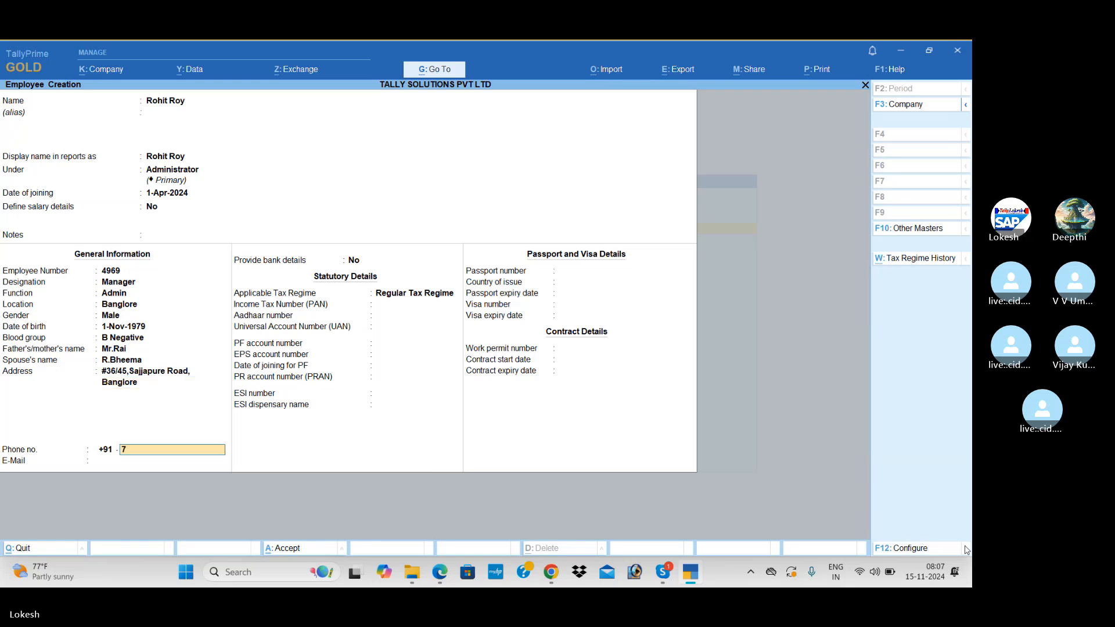
{"action": "key", "text": "Return"}
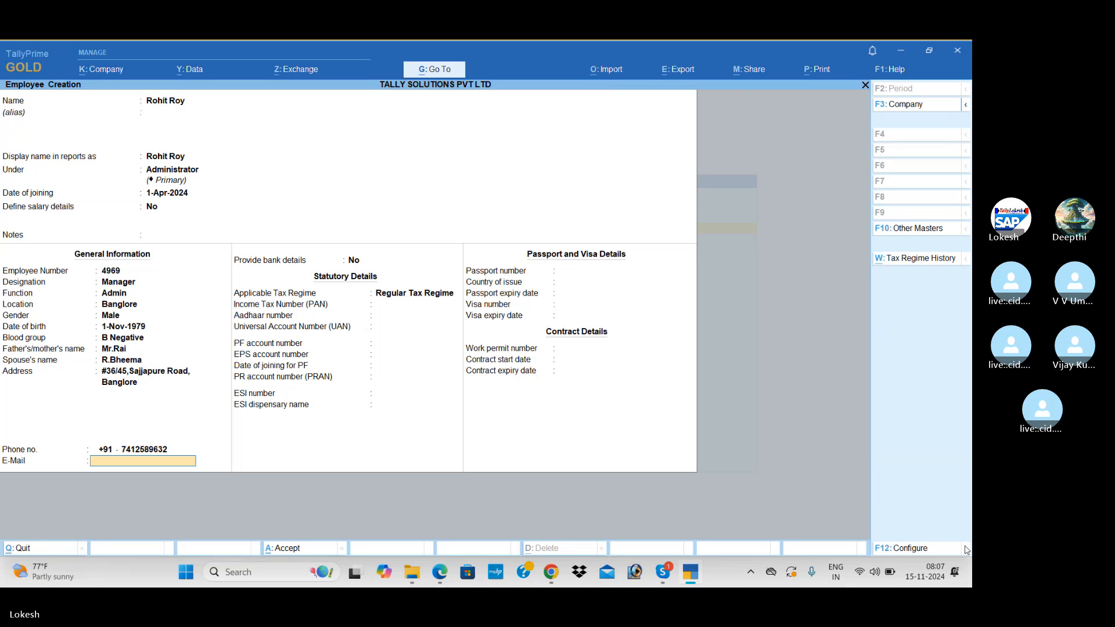
{"action": "type", "text": "RO"}
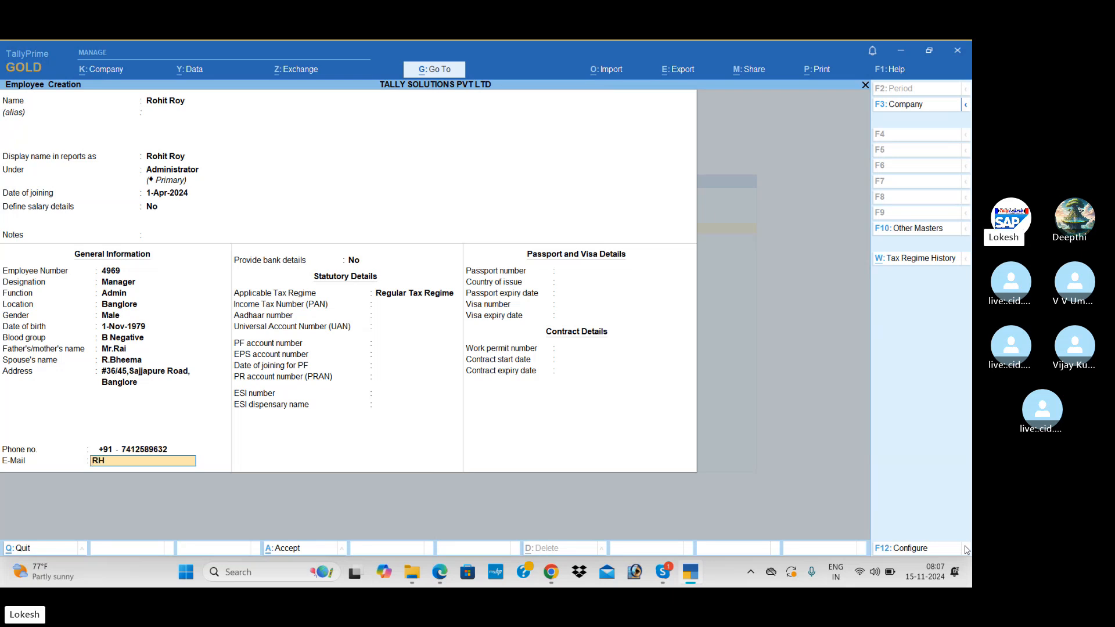
{"action": "key", "text": "BackSpace"}
{"action": "key", "text": "BackSpace"}
{"action": "type", "text": "rohitory"}
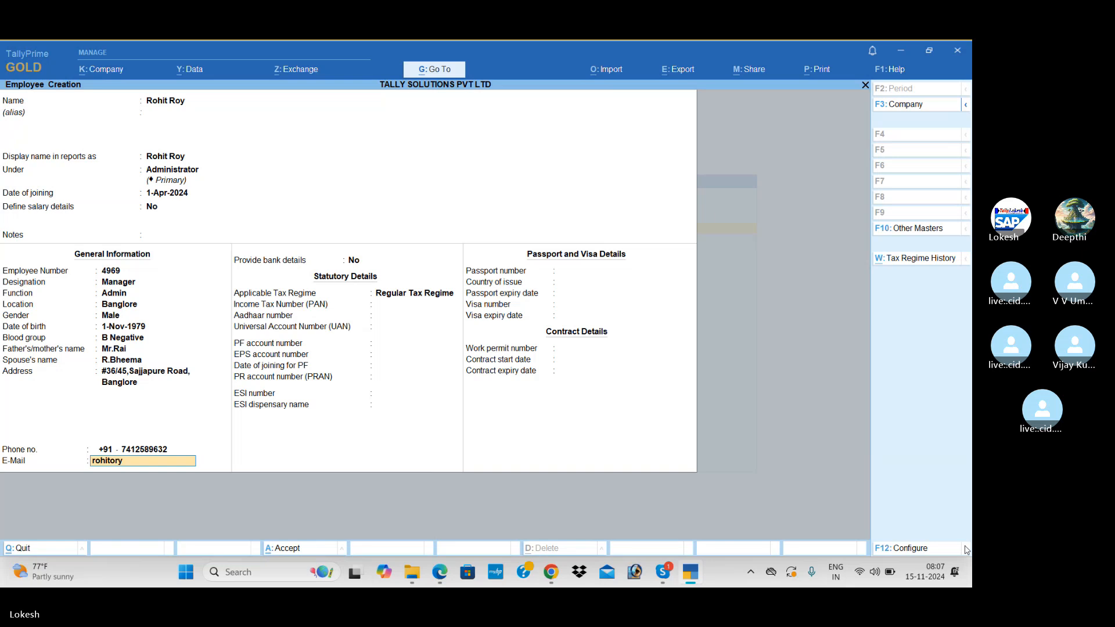
{"action": "key", "text": "BackSpace"}
{"action": "key", "text": "BackSpace"}
{"action": "key", "text": "Return"}
Turn on bank details and enter the employee's account number, IFS code and branch Kadapa.
{"action": "key", "text": "Return"}
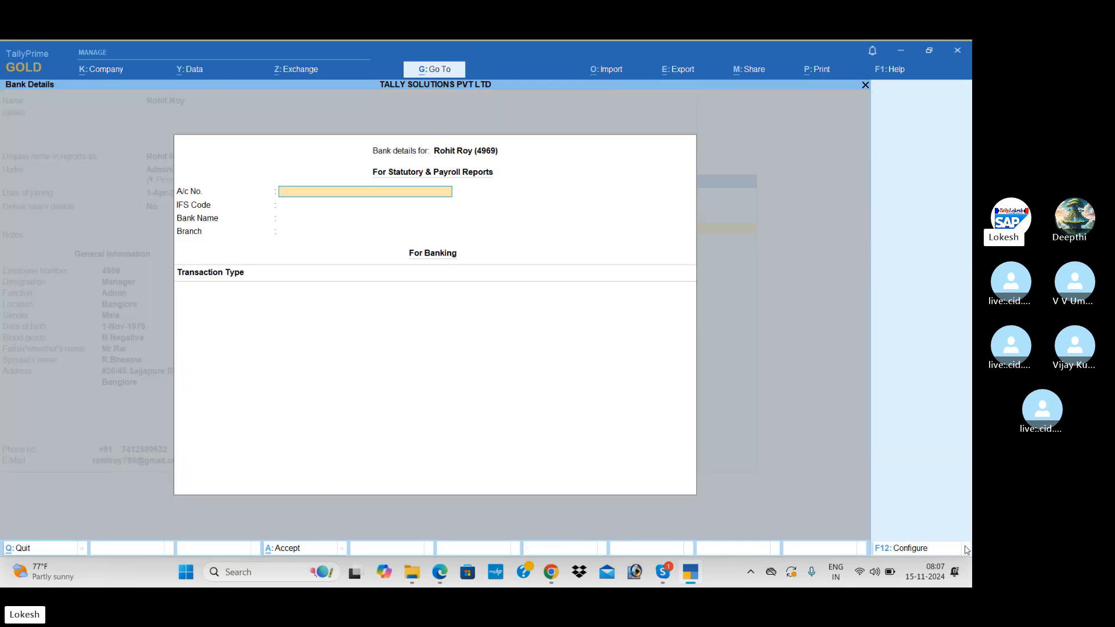
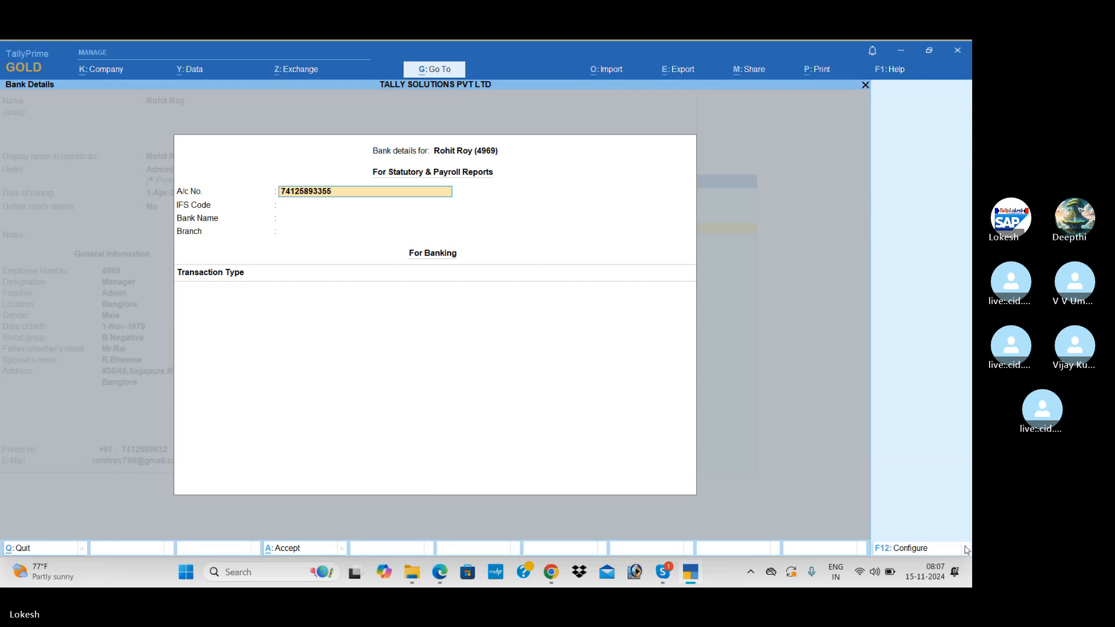
{"action": "key", "text": "Return"}
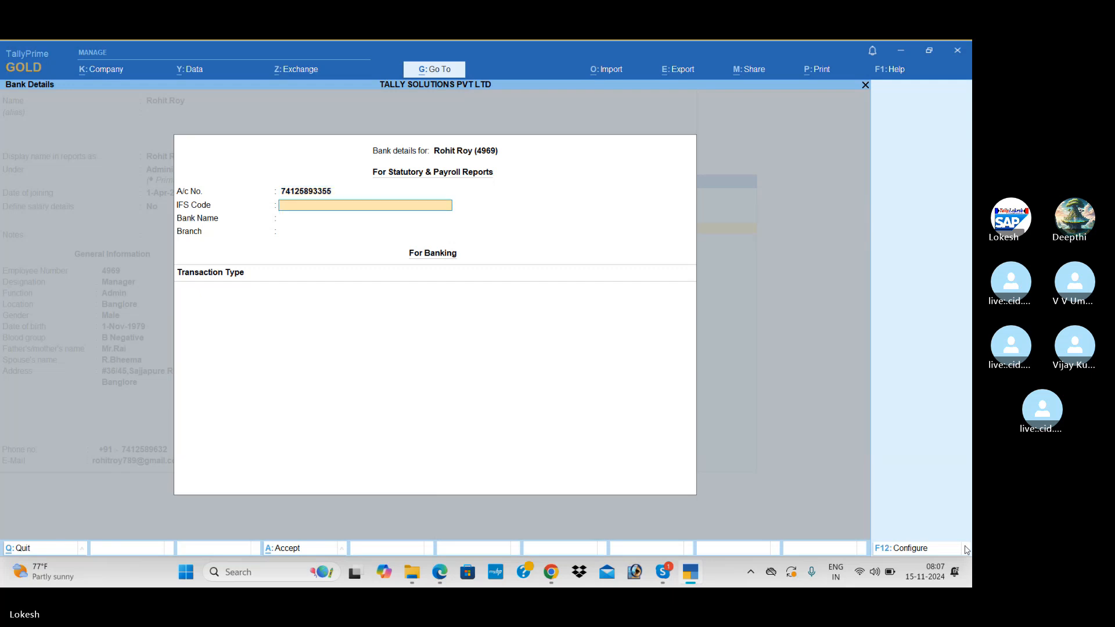
{"action": "key", "text": "Return"}
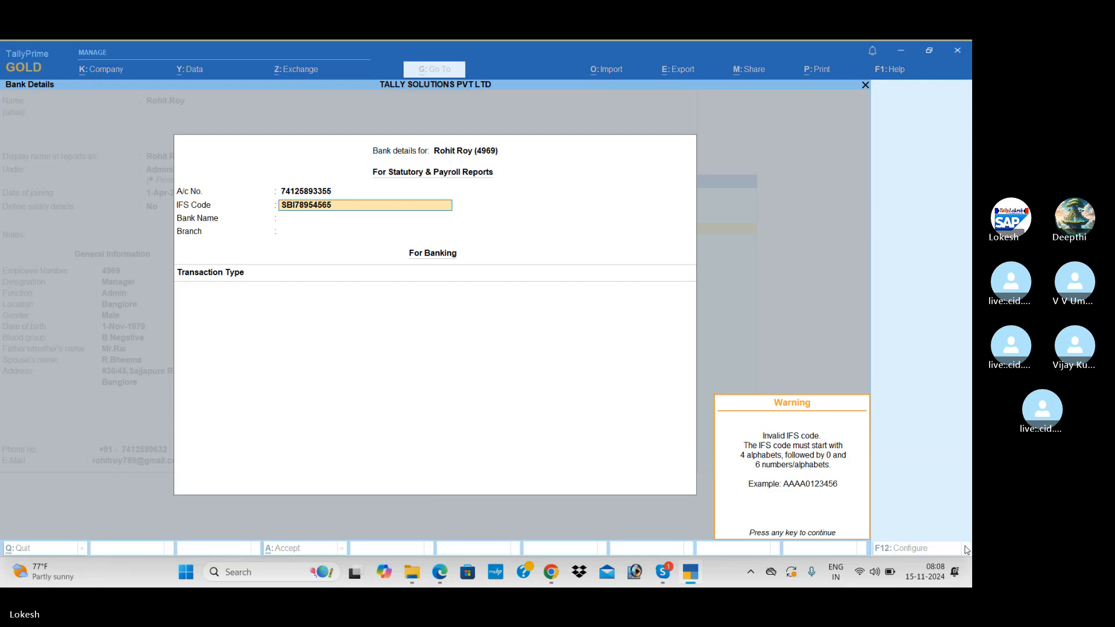
{"action": "key", "text": "Return"}
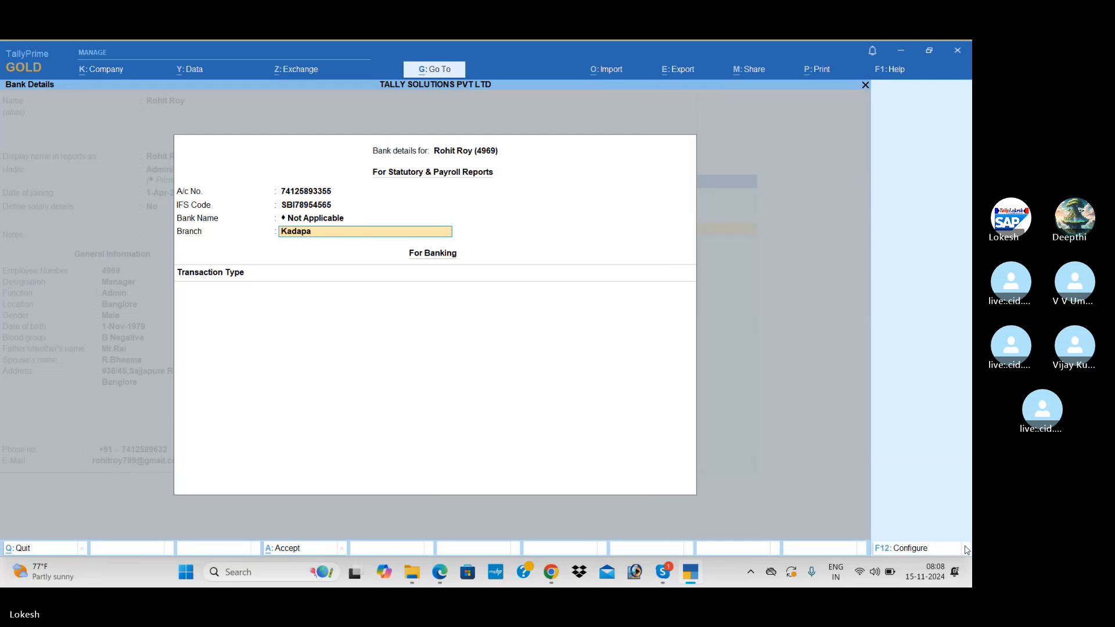
{"action": "key", "text": "Return"}
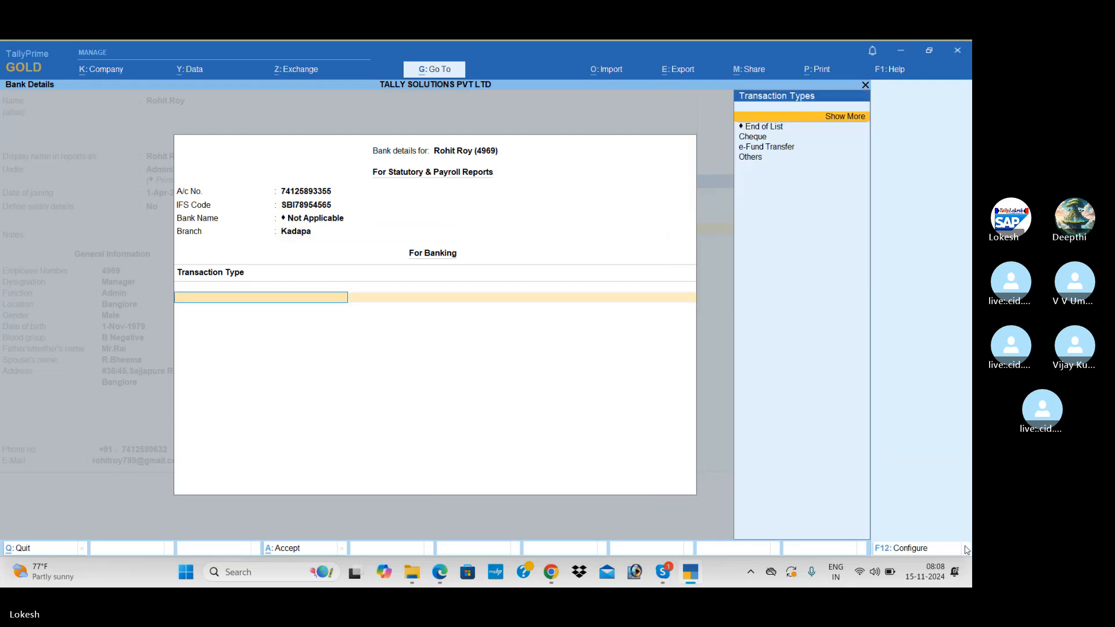
{"action": "key", "text": "Return"}
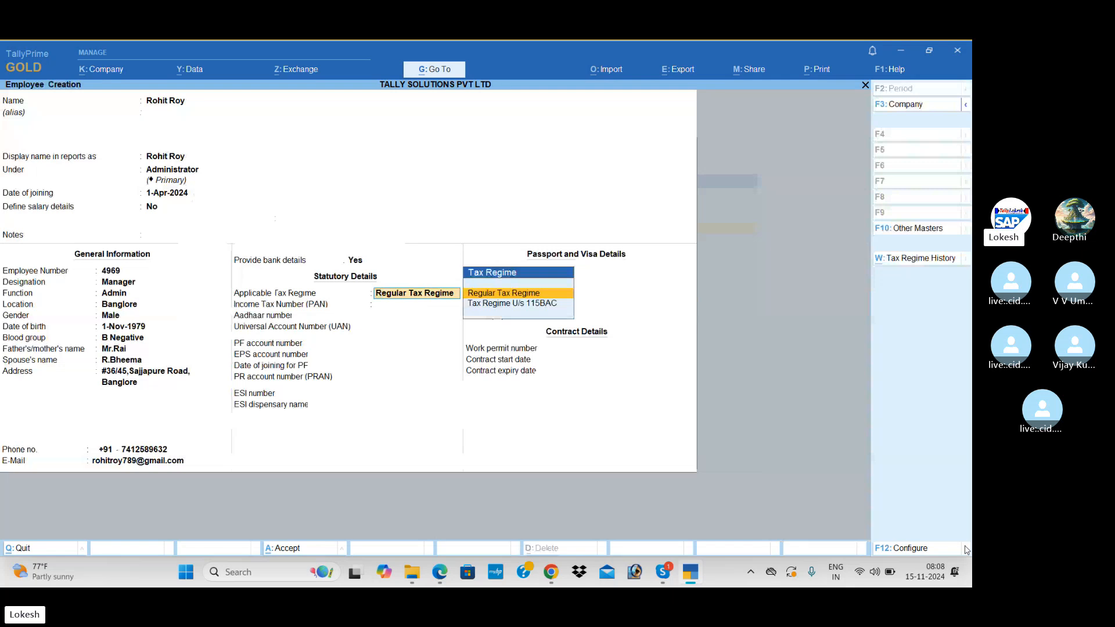
Keep the Regular Tax Regime and leave PAN, Aadhaar, passport and contract fields blank.
{"action": "key", "text": "Return"}
{"action": "key", "text": "Return"}
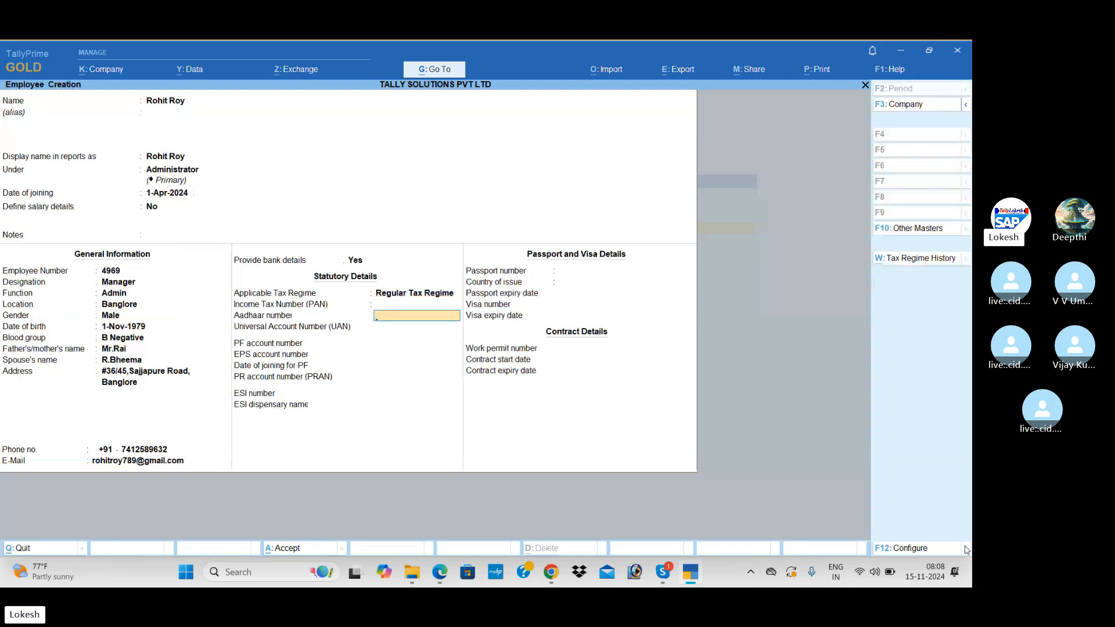
{"action": "key", "text": "Return"}
{"action": "key", "text": "Return"}
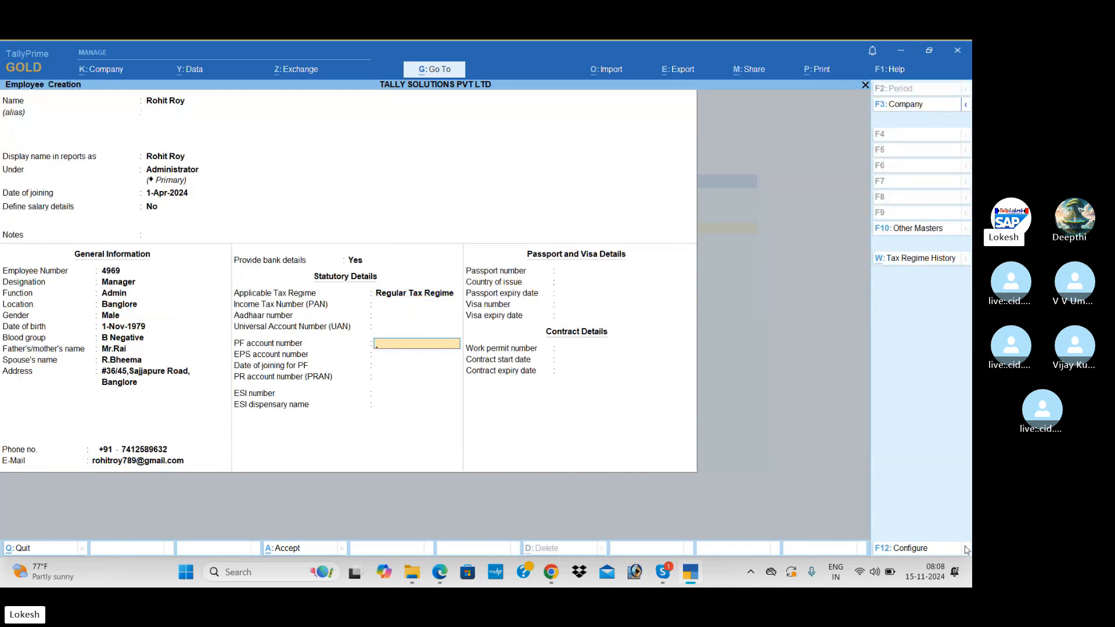
{"action": "key", "text": "Return"}
{"action": "key", "text": "Return"}
{"action": "key", "text": "Return"}
{"action": "key", "text": "Return"}
{"action": "key", "text": "Return"}
{"action": "key", "text": "Return"}
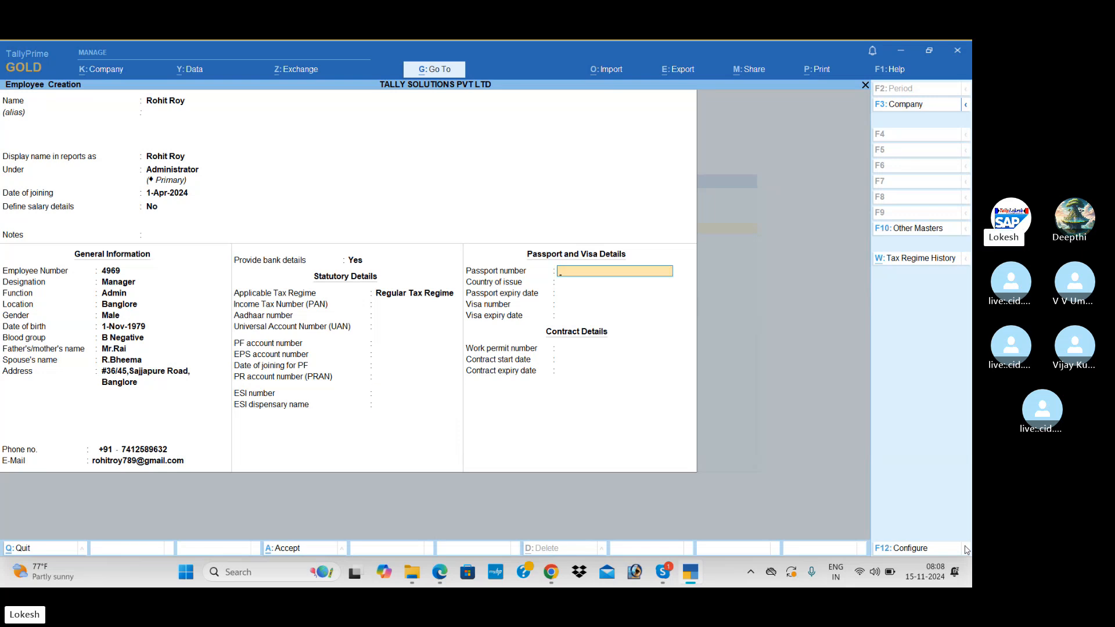
{"action": "key", "text": "Return"}
{"action": "key", "text": "Return"}
{"action": "key", "text": "Return"}
{"action": "key", "text": "Return"}
{"action": "key", "text": "Return"}
{"action": "key", "text": "Return"}
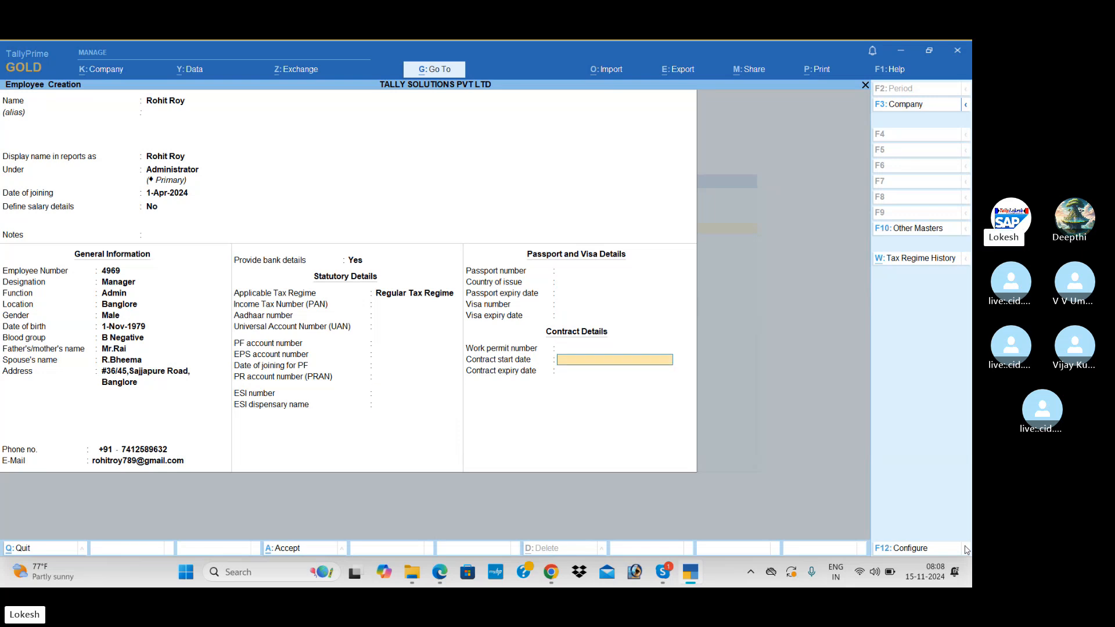
{"action": "key", "text": "Return"}
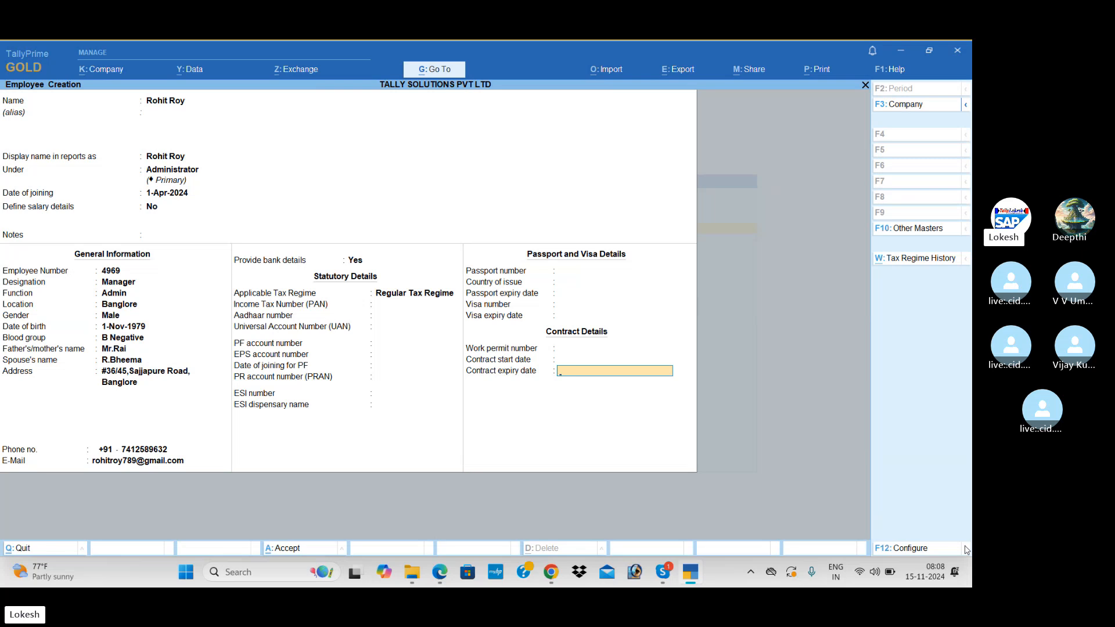
{"action": "key", "text": "Return"}
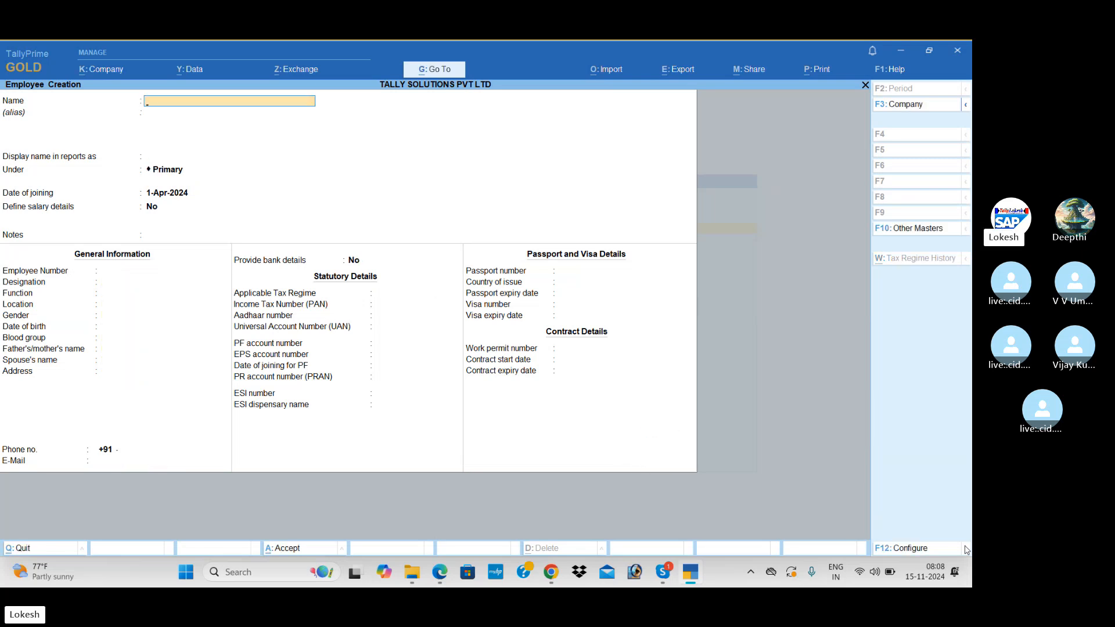
Check the reference PDF, then save the employee under the R & D group.
{"action": "key", "text": "alt+Tab"}
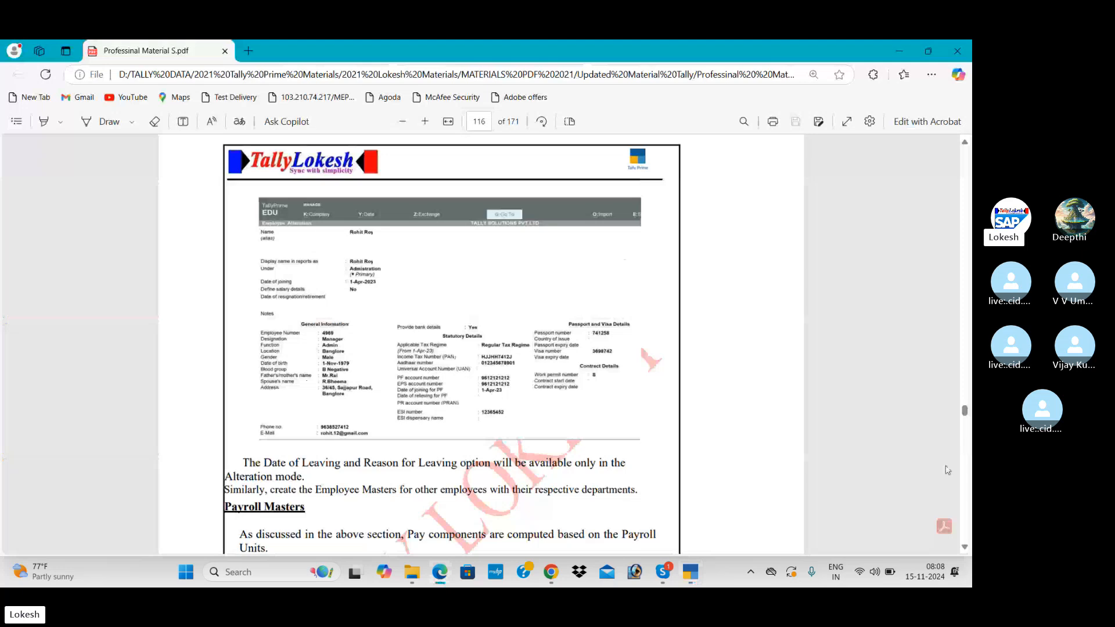
{"action": "scroll", "coordinate": [967, 309], "scroll_direction": "up", "scroll_amount": 10}
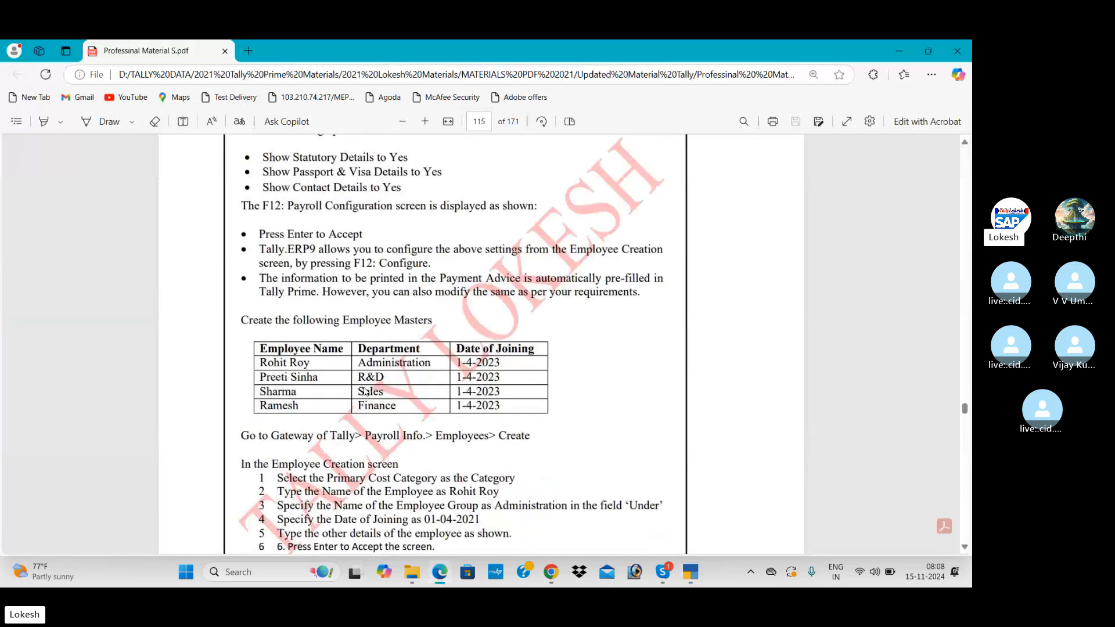
{"action": "key", "text": "alt+Tab"}
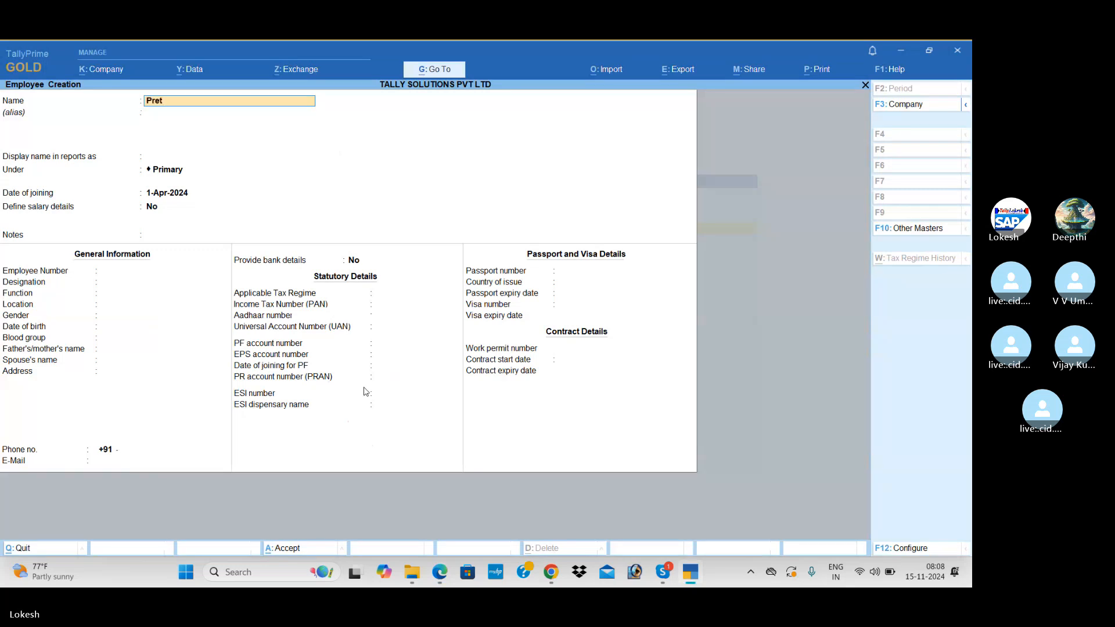
{"action": "key", "text": "Return"}
{"action": "key", "text": "Return"}
{"action": "key", "text": "Return"}
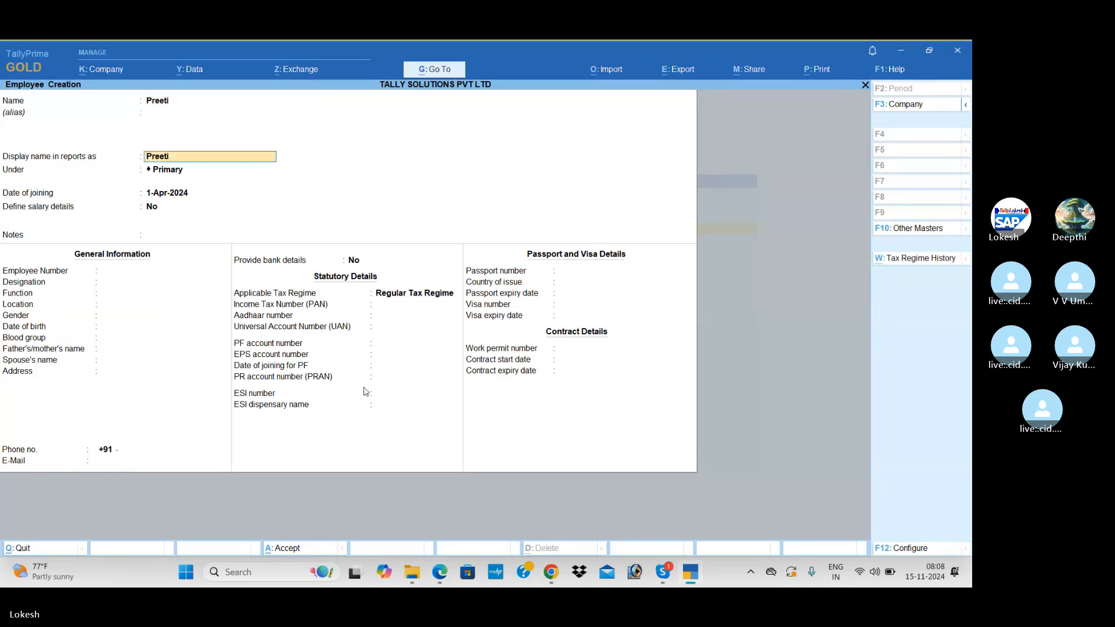
{"action": "type", "text": "Ra"}
{"action": "key", "text": "BackSpace"}
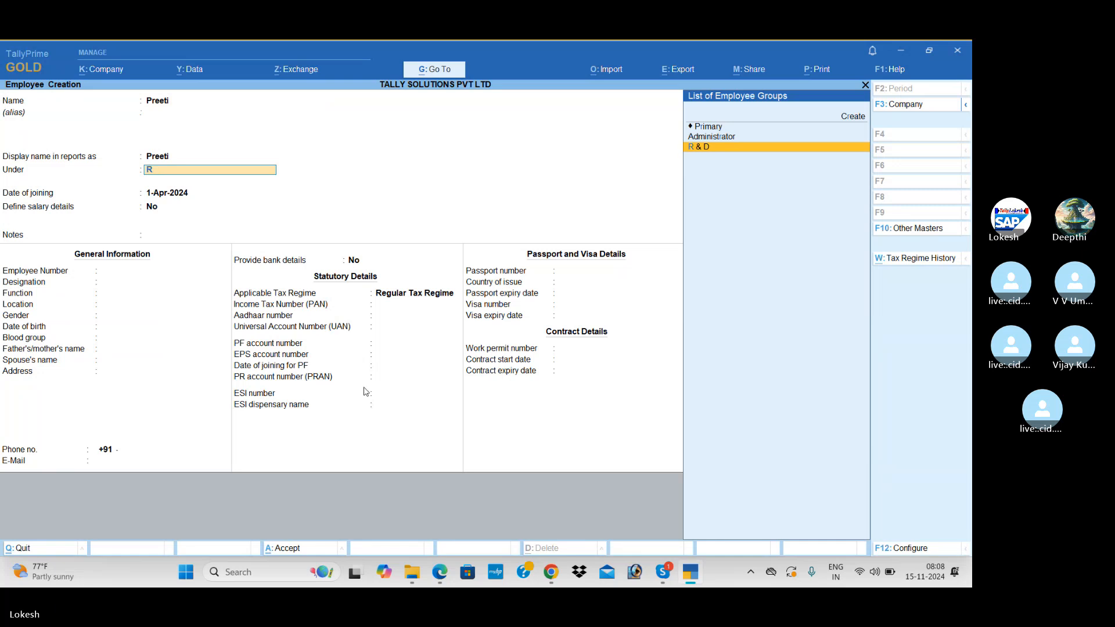
{"action": "key", "text": "Return"}
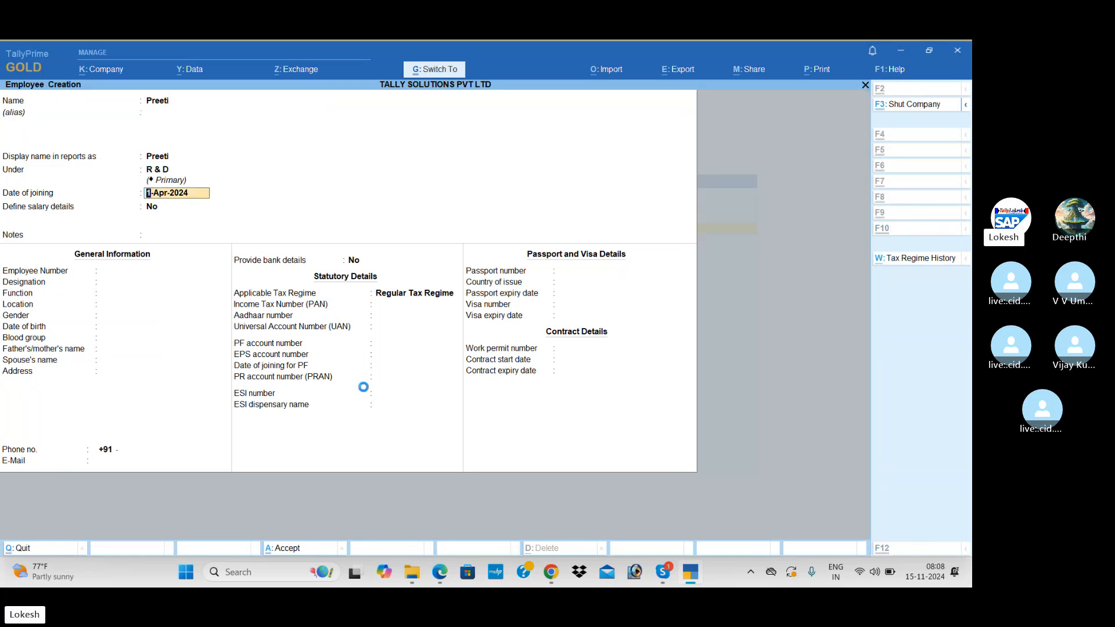
{"action": "key", "text": "ctrl+a"}
Enter the next employee's name from the PDF and place them in the Sales group.
{"action": "key", "text": "alt+Tab"}
{"action": "key", "text": "alt+Tab"}
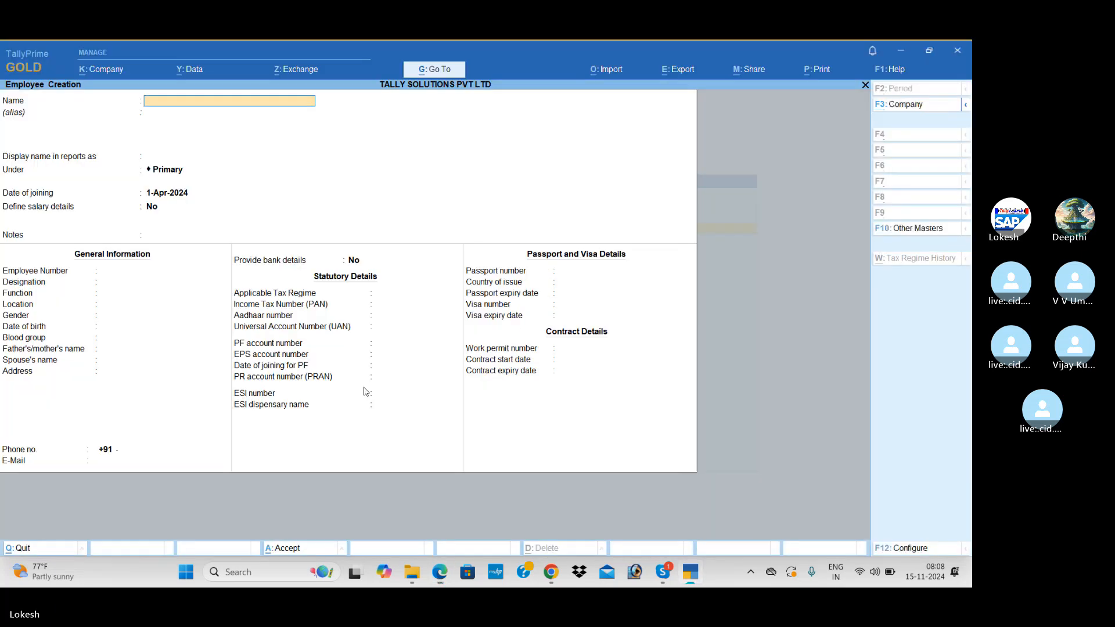
{"action": "type", "text": "Sharma"}
{"action": "key", "text": "Return"}
{"action": "key", "text": "Return"}
{"action": "key", "text": "Return"}
{"action": "key", "text": "alt+Tab"}
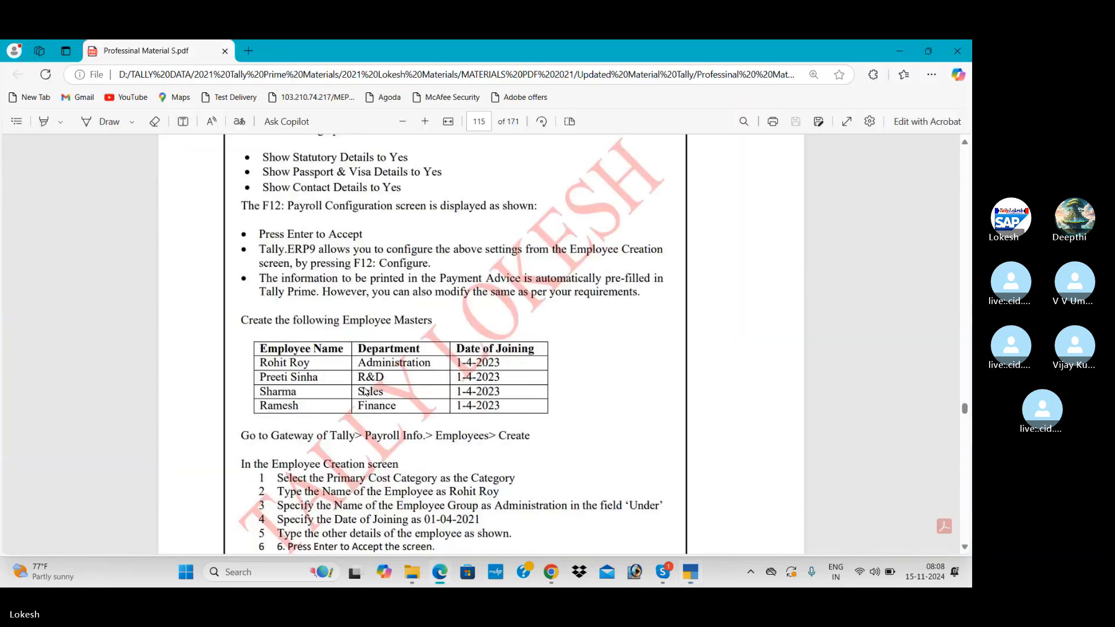
{"action": "key", "text": "alt+Tab"}
{"action": "type", "text": "Sa"}
{"action": "key", "text": "Return"}
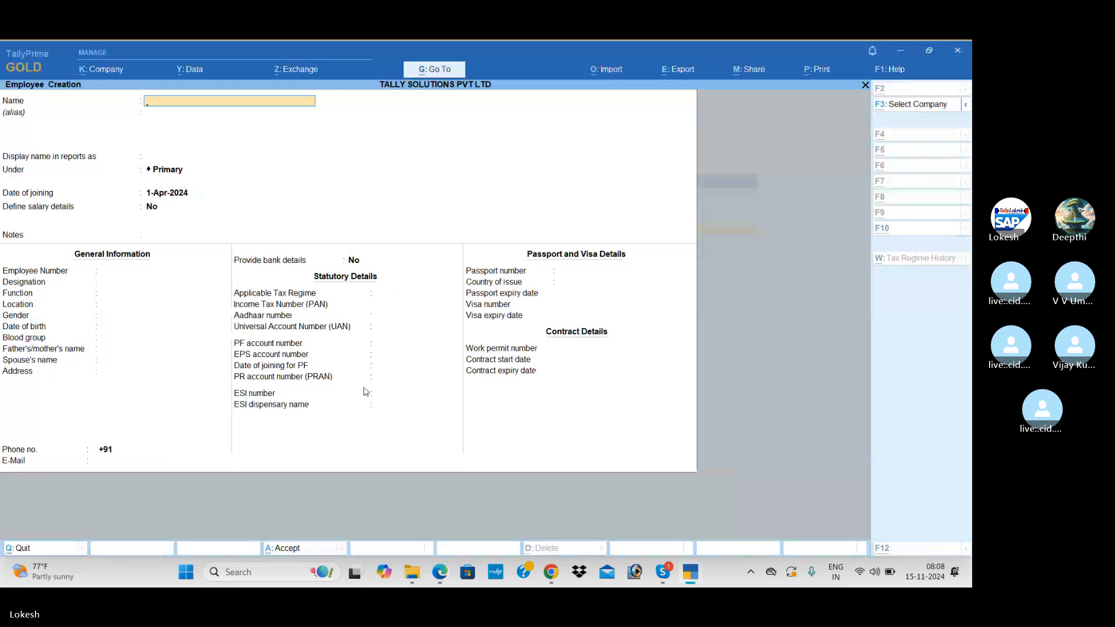
Add another employee under the FINANCE group and save the record.
{"action": "key", "text": "alt+Tab"}
{"action": "key", "text": "alt+Tab"}
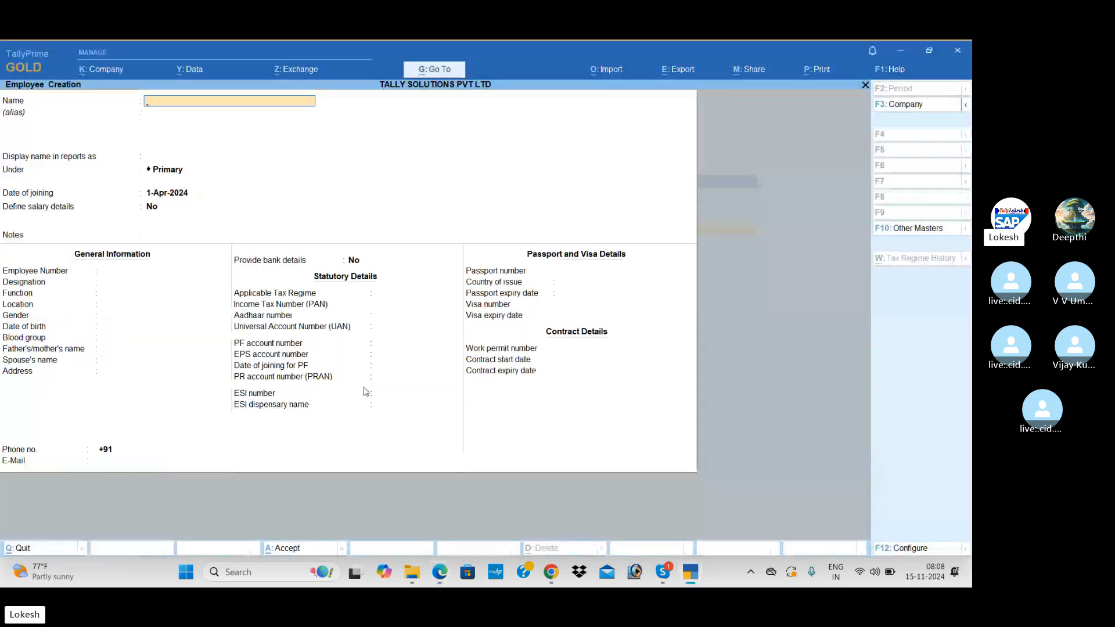
{"action": "type", "text": "Ramesh"}
{"action": "key", "text": "Return"}
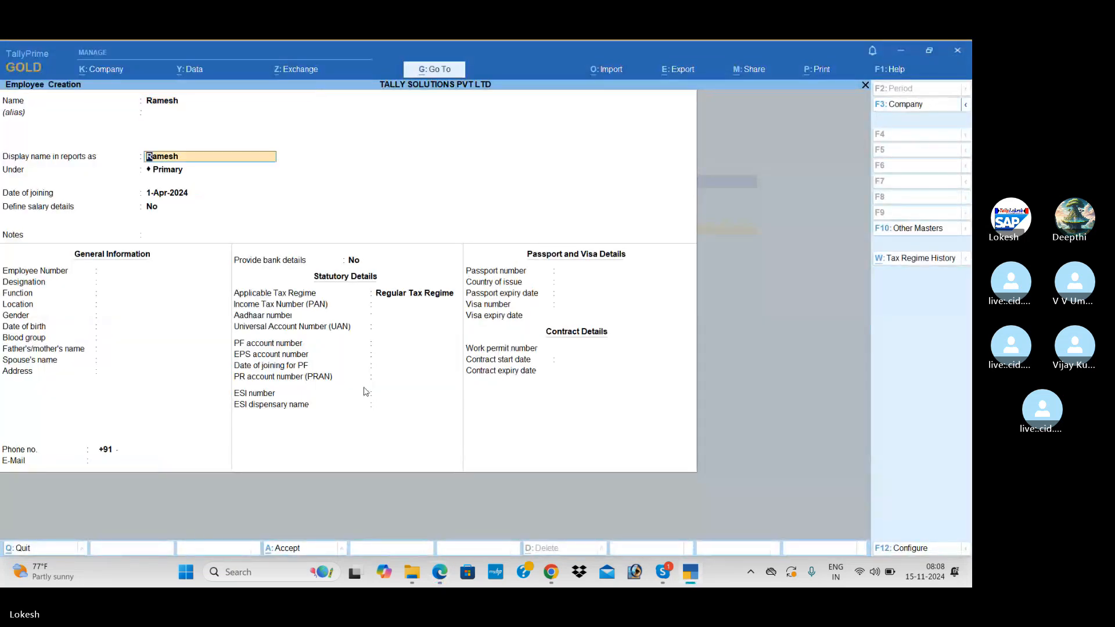
{"action": "key", "text": "Return"}
{"action": "key", "text": "Return"}
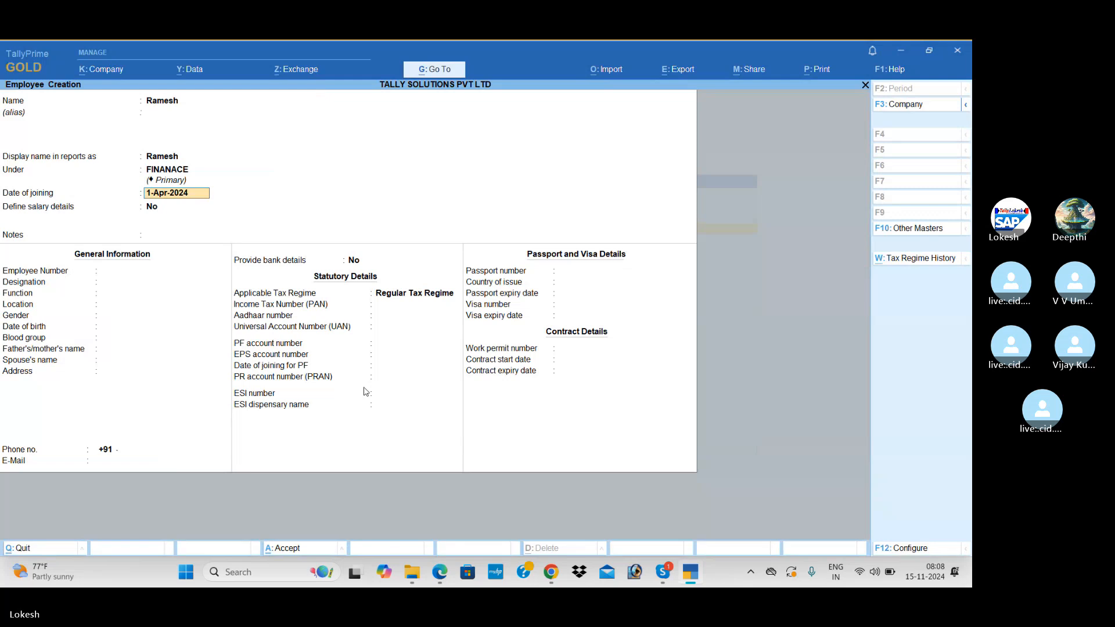
{"action": "key", "text": "ctrl+a"}
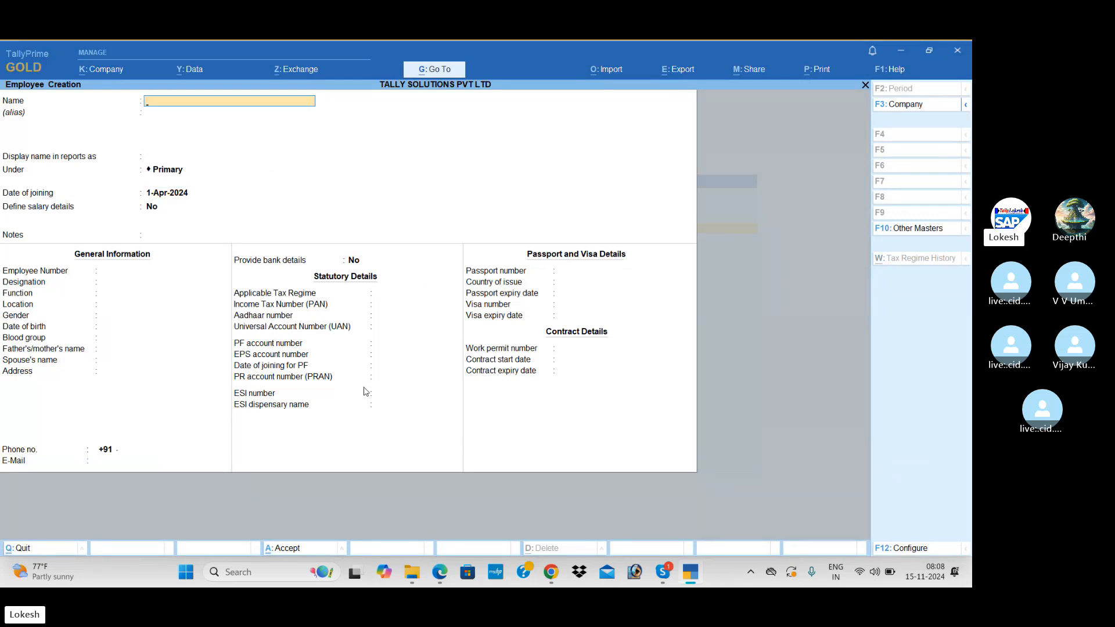
Leave the blank employee form and open payroll Units (Work) creation, checking the units exercise.
{"action": "key", "text": "Escape"}
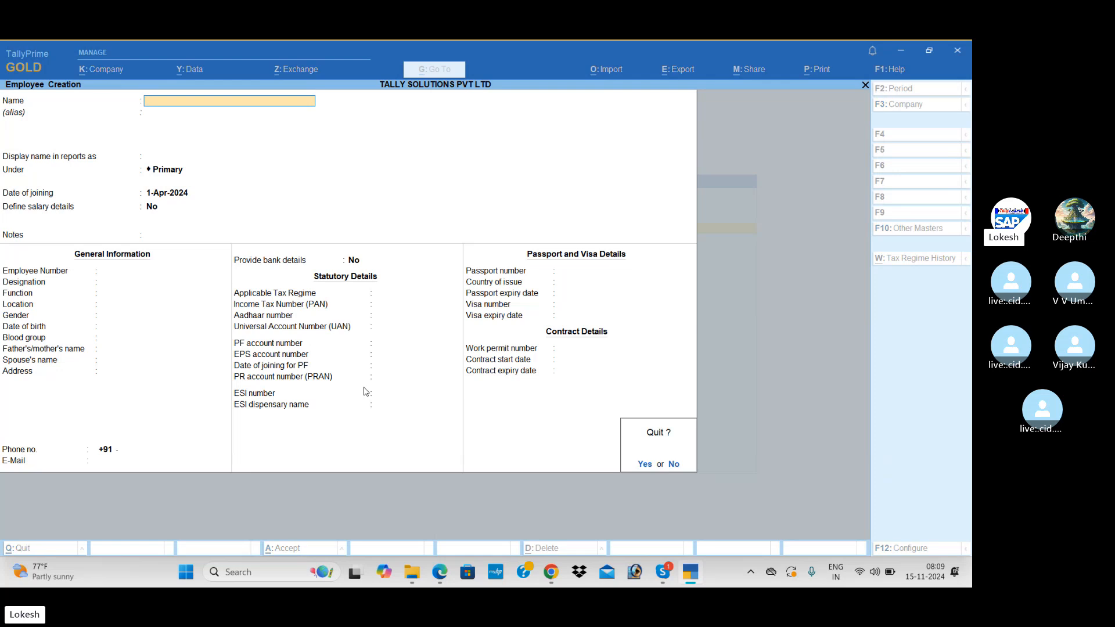
{"action": "key", "text": "Return"}
{"action": "key", "text": "Down"}
{"action": "key", "text": "Return"}
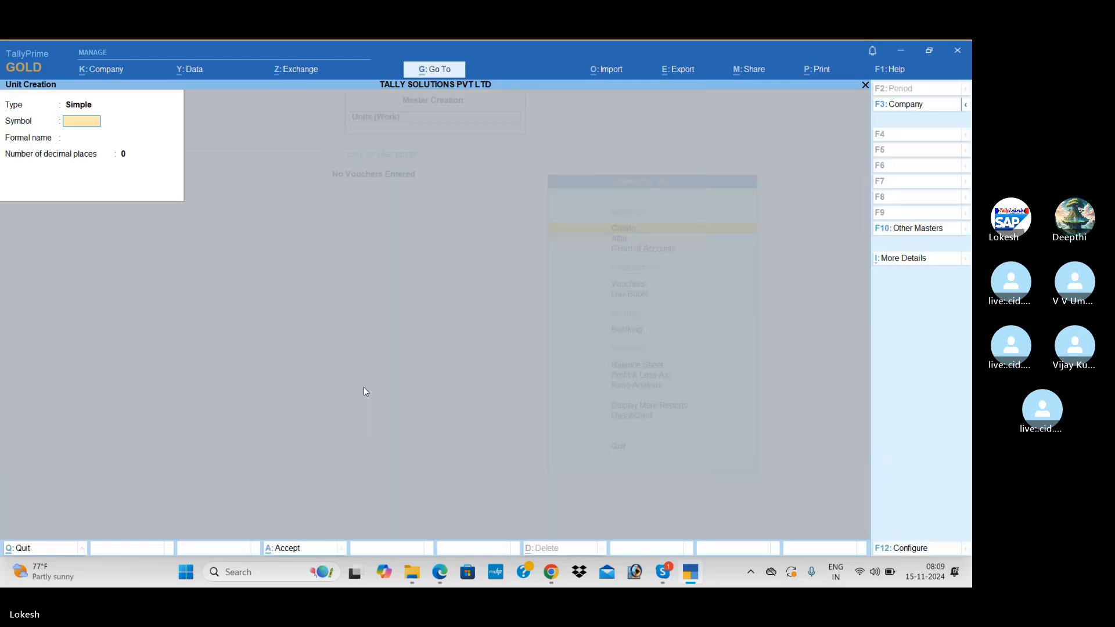
{"action": "key", "text": "alt+Tab"}
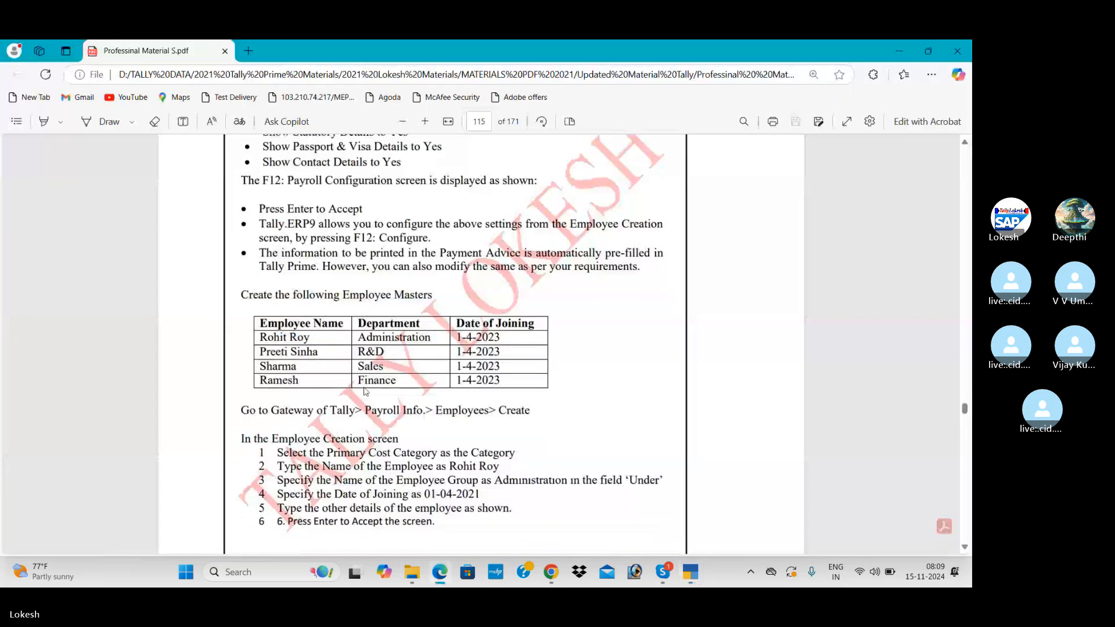
{"action": "scroll", "coordinate": [365, 391], "scroll_direction": "down", "scroll_amount": 5}
{"action": "scroll", "coordinate": [365, 390], "scroll_direction": "down", "scroll_amount": 12}
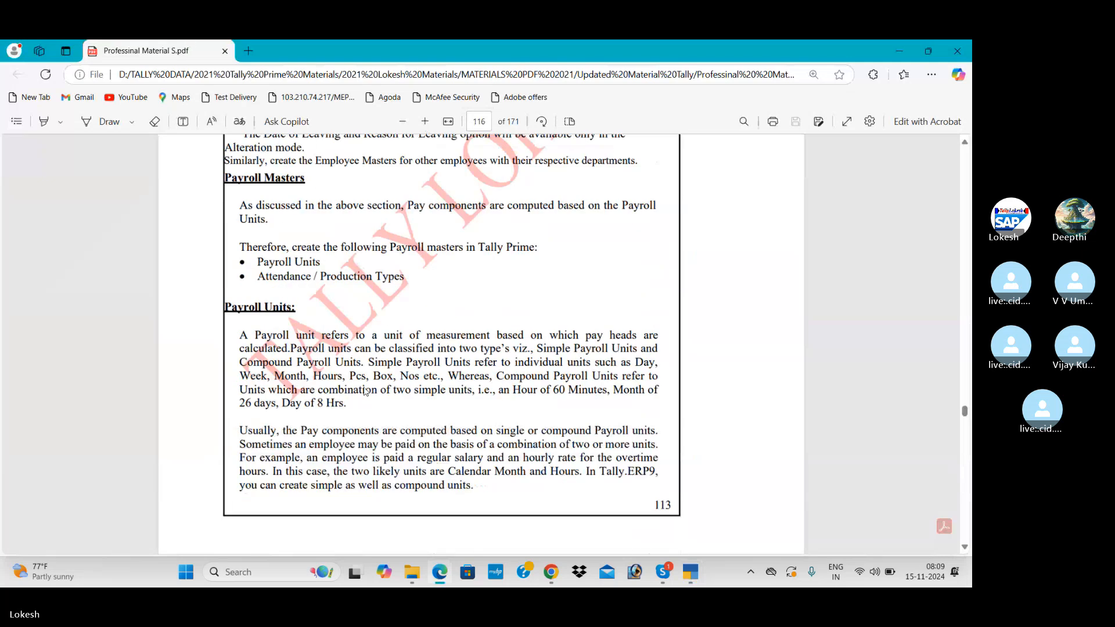
{"action": "scroll", "coordinate": [364, 391], "scroll_direction": "up", "scroll_amount": 2}
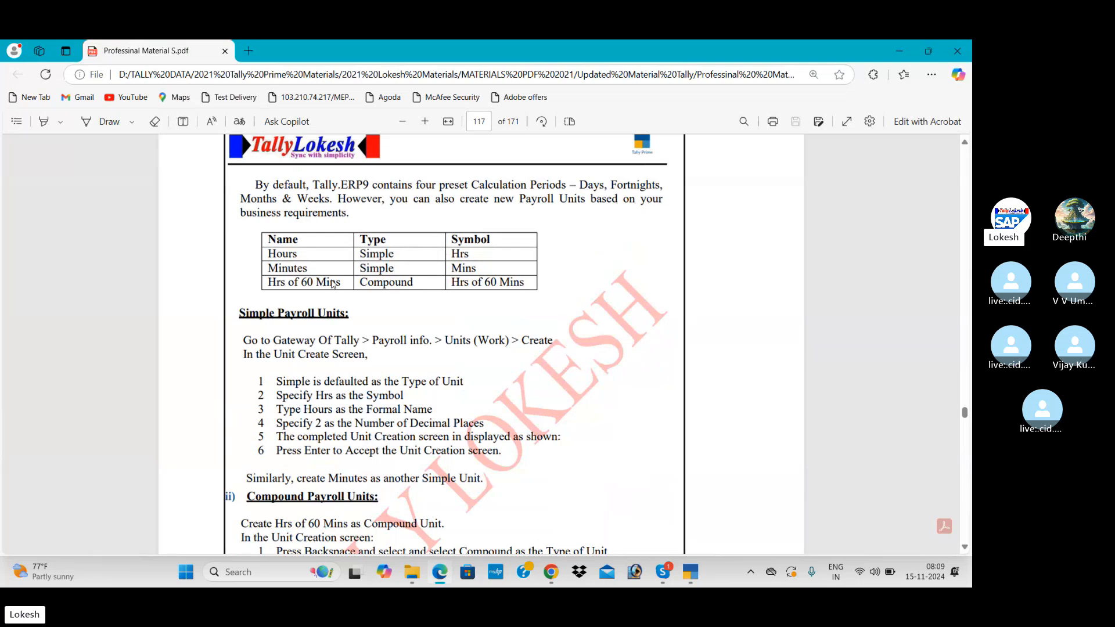
{"action": "key", "text": "alt+Tab"}
Create simple units hrs (formal name Hourse) and mins.
{"action": "type", "text": "h"}
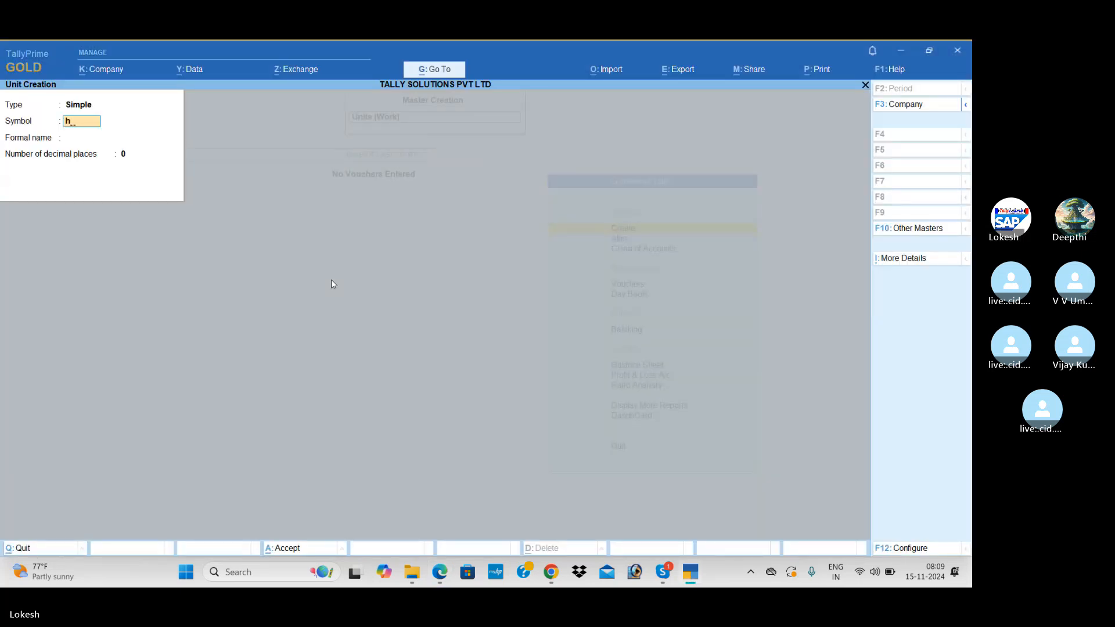
{"action": "type", "text": "rs"}
{"action": "key", "text": "Return"}
{"action": "type", "text": "Hou"}
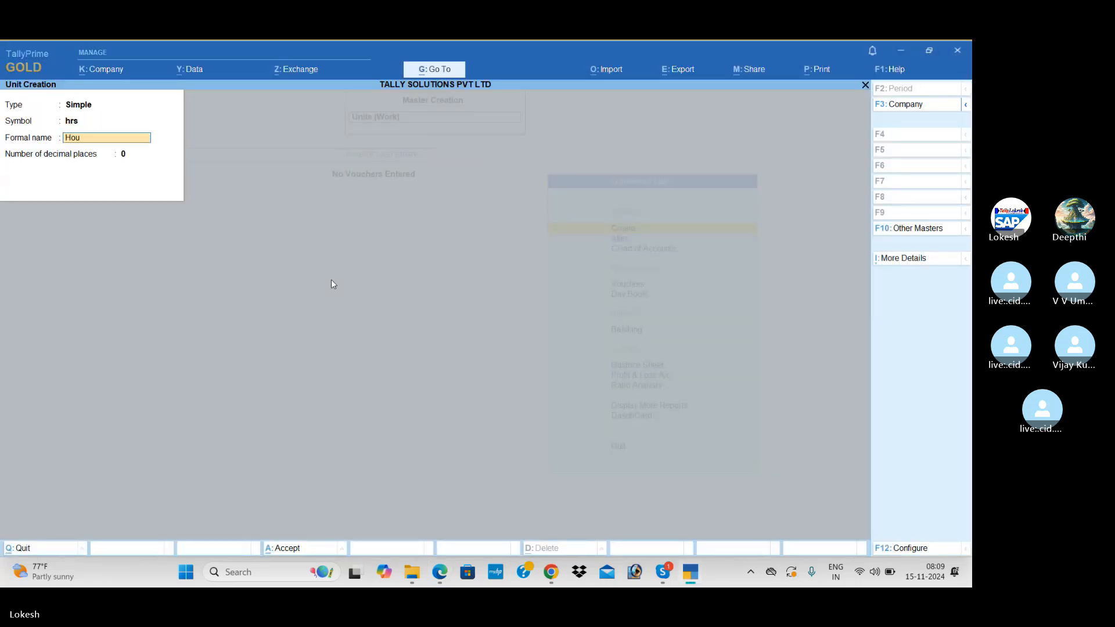
{"action": "type", "text": "rs"}
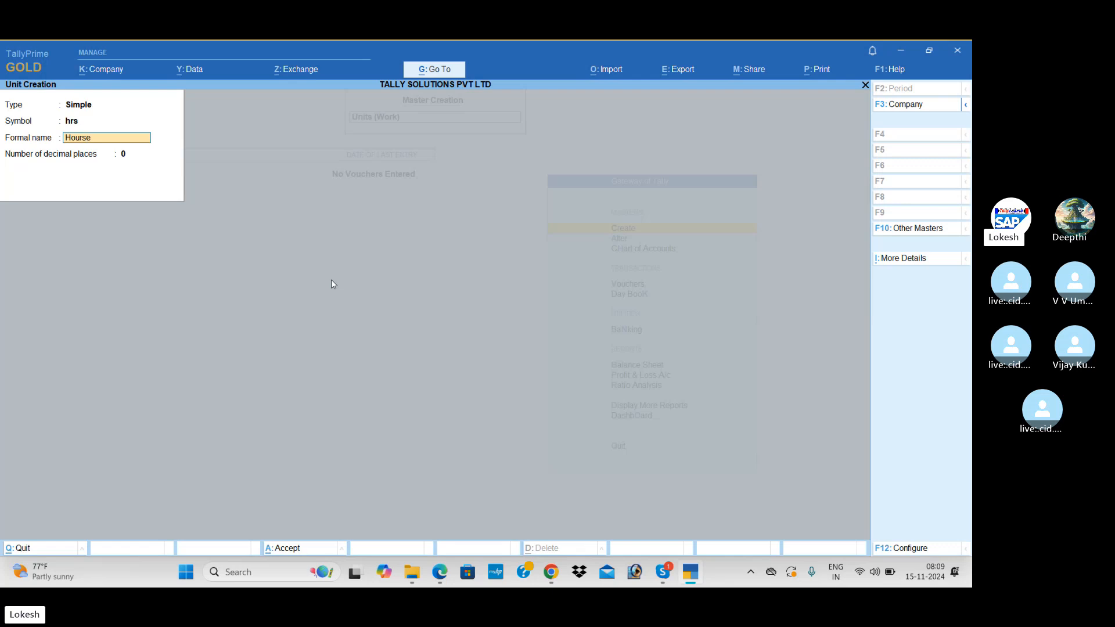
{"action": "type", "text": "e"}
{"action": "key", "text": "Return"}
{"action": "key", "text": "Return"}
{"action": "type", "text": "mins"}
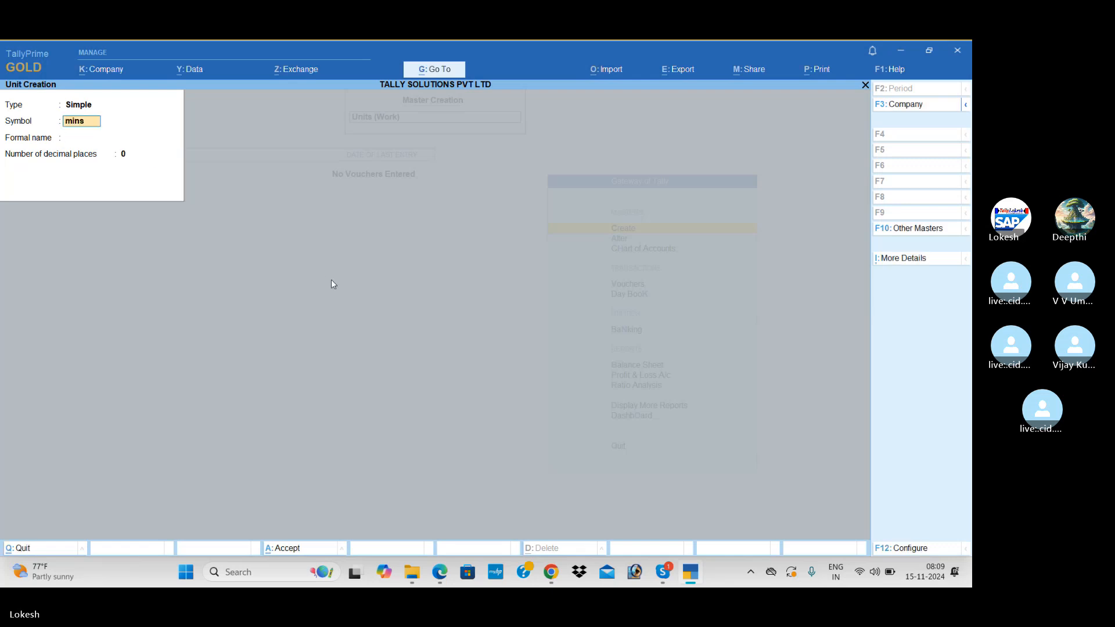
{"action": "key", "text": "Return"}
{"action": "type", "text": "Mintues"}
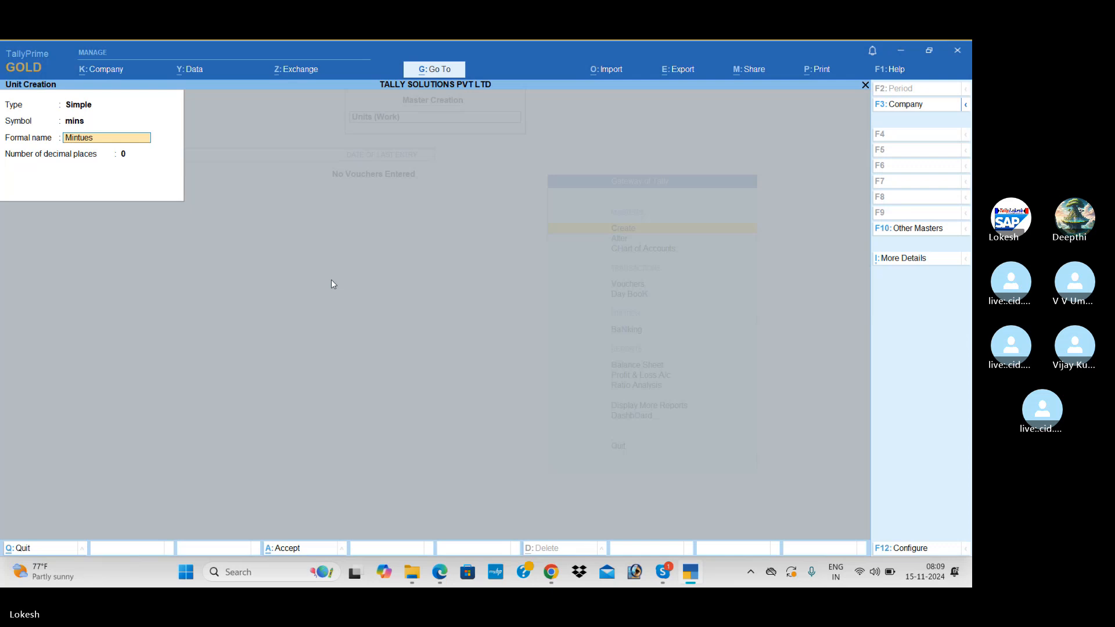
{"action": "key", "text": "Return"}
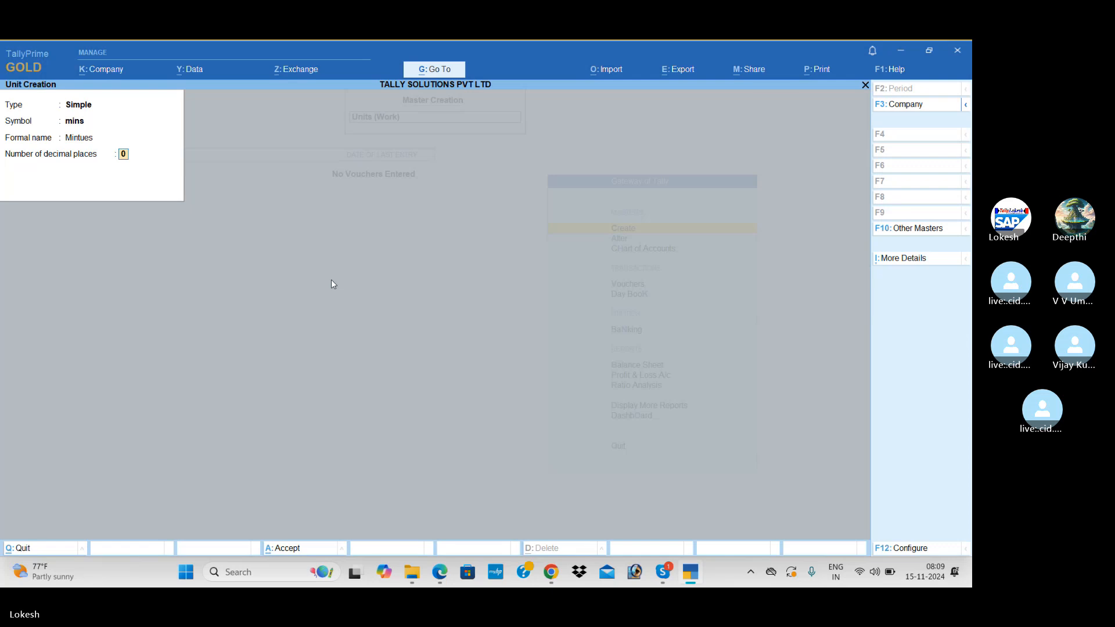
{"action": "key", "text": "Return"}
Create the Compound unit hrs of 60 mins and close the unit form.
{"action": "key", "text": "Return"}
{"action": "key", "text": "BackSpace"}
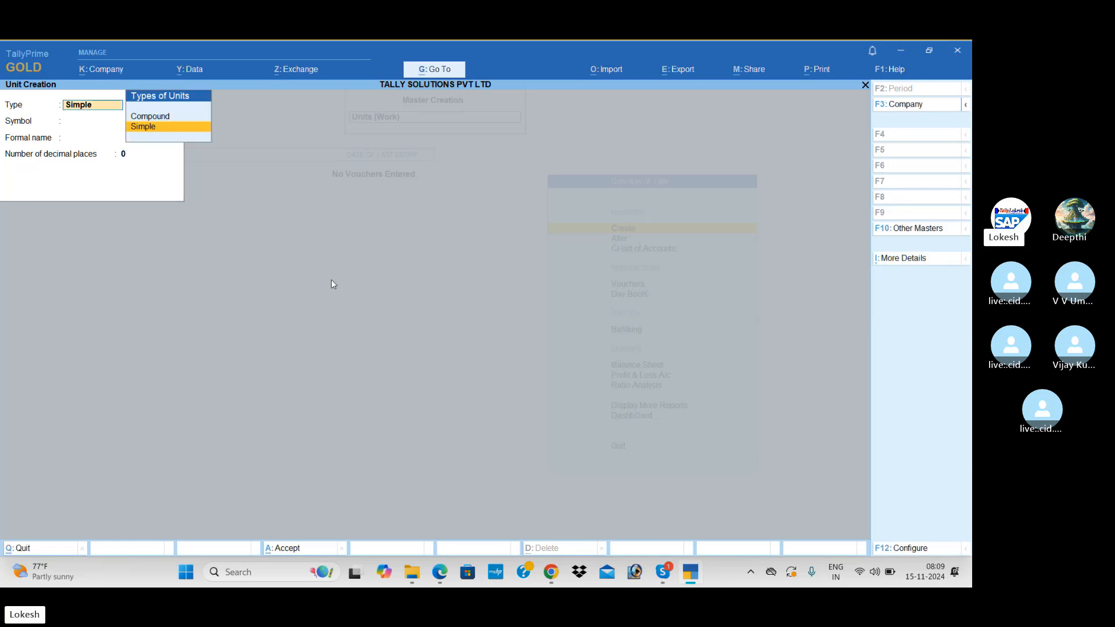
{"action": "key", "text": "Up"}
{"action": "key", "text": "Return"}
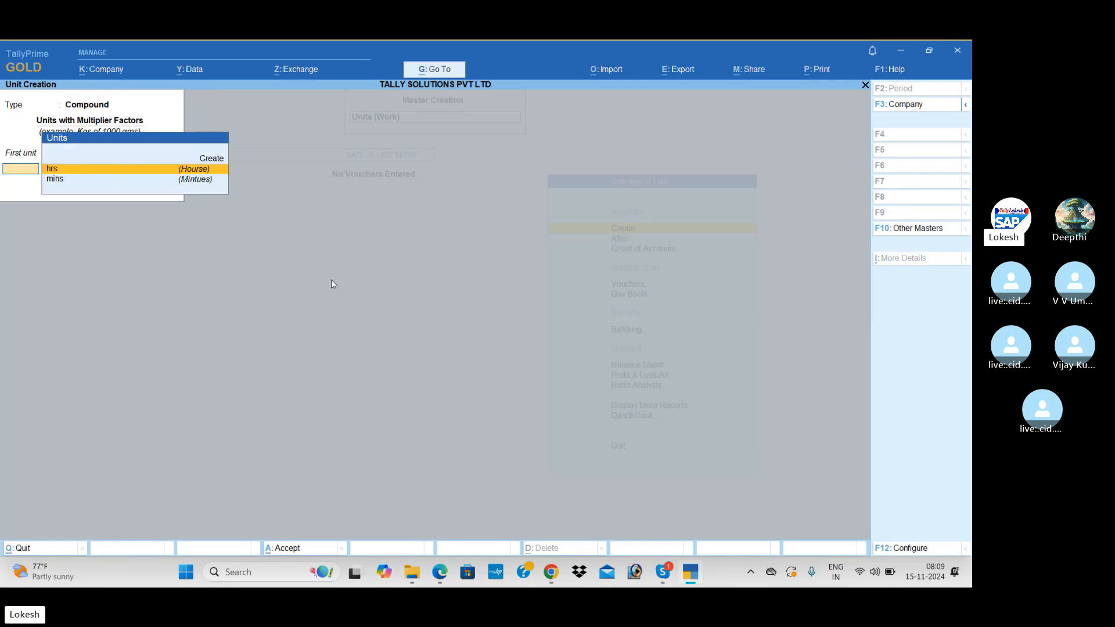
{"action": "key", "text": "Return"}
{"action": "type", "text": "60"}
{"action": "key", "text": "Return"}
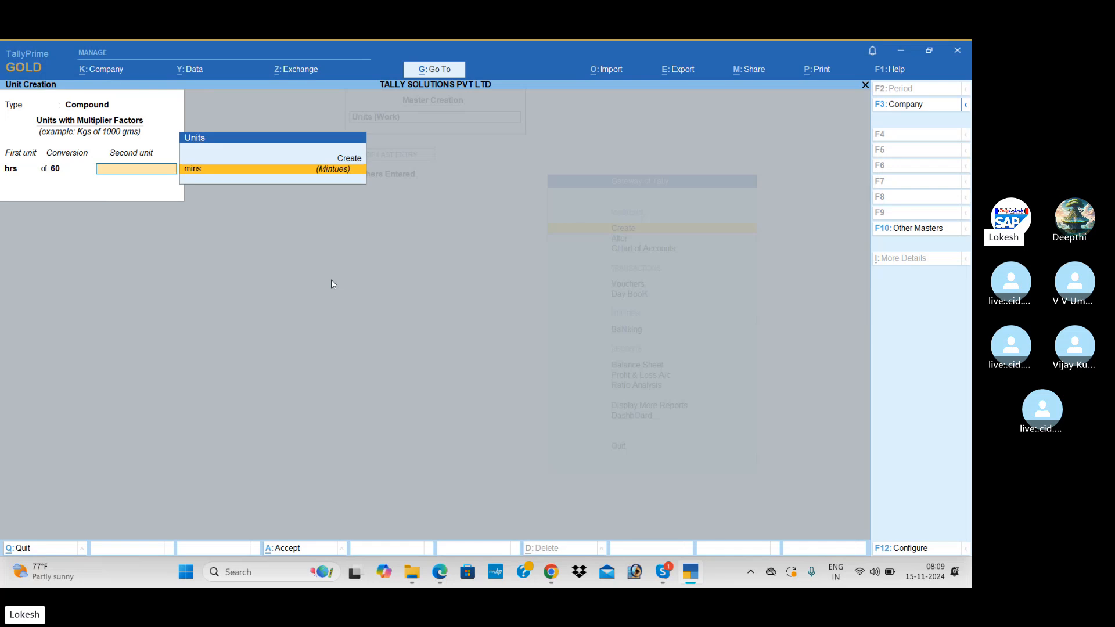
{"action": "key", "text": "Return"}
{"action": "key", "text": "Return"}
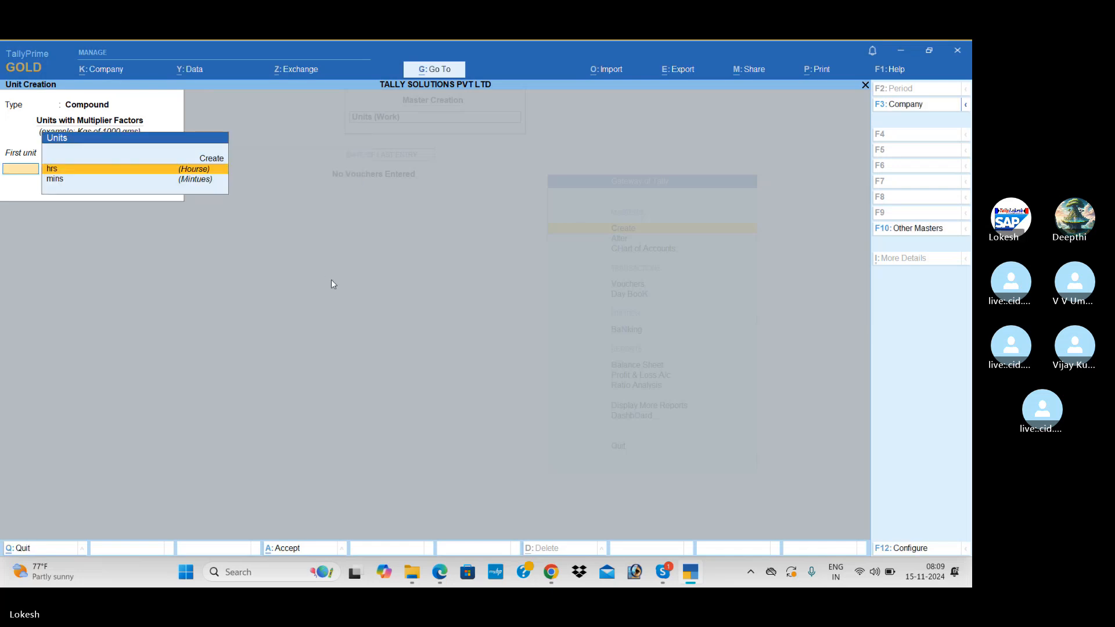
{"action": "key", "text": "Escape"}
Create the Present attendance type as Attendance / Leave with Pay.
{"action": "key", "text": "Return"}
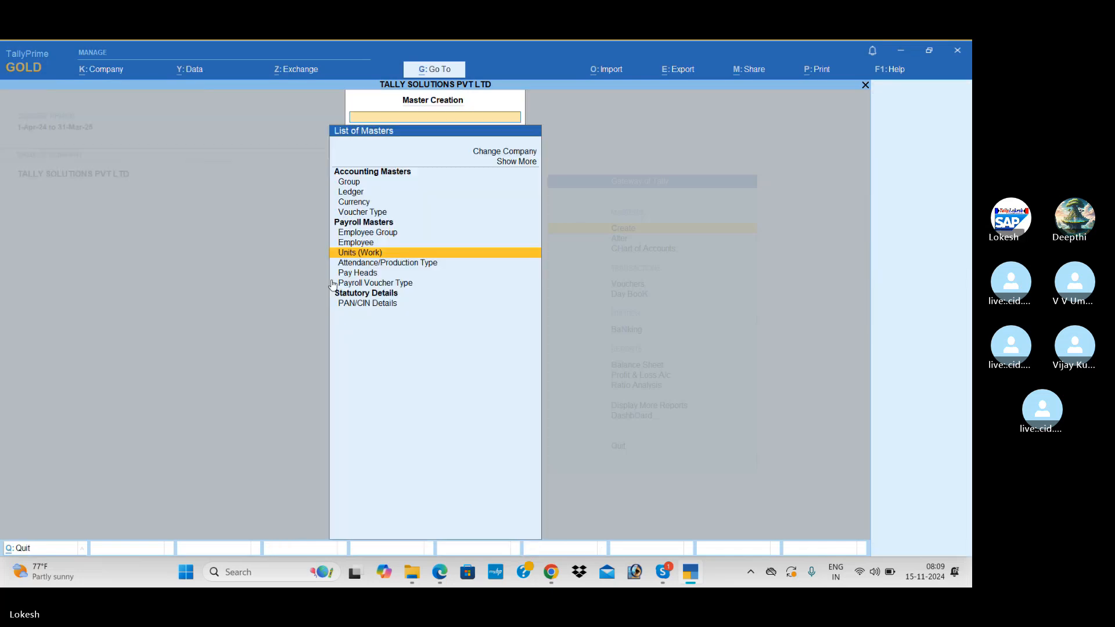
{"action": "key", "text": "Down"}
{"action": "key", "text": "Return"}
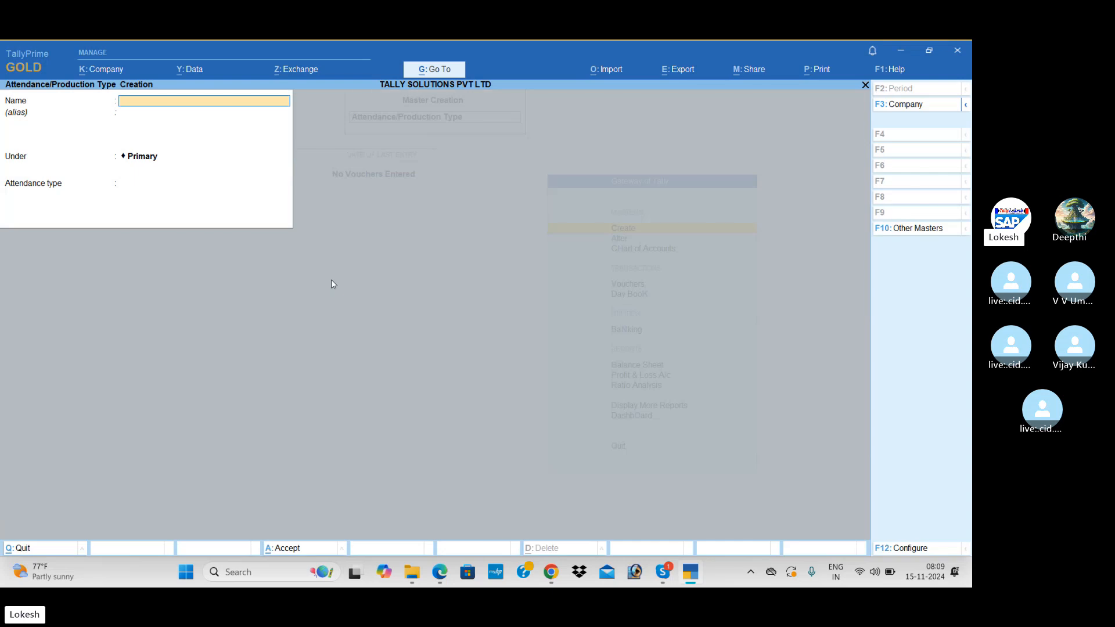
{"action": "key", "text": "alt+Tab"}
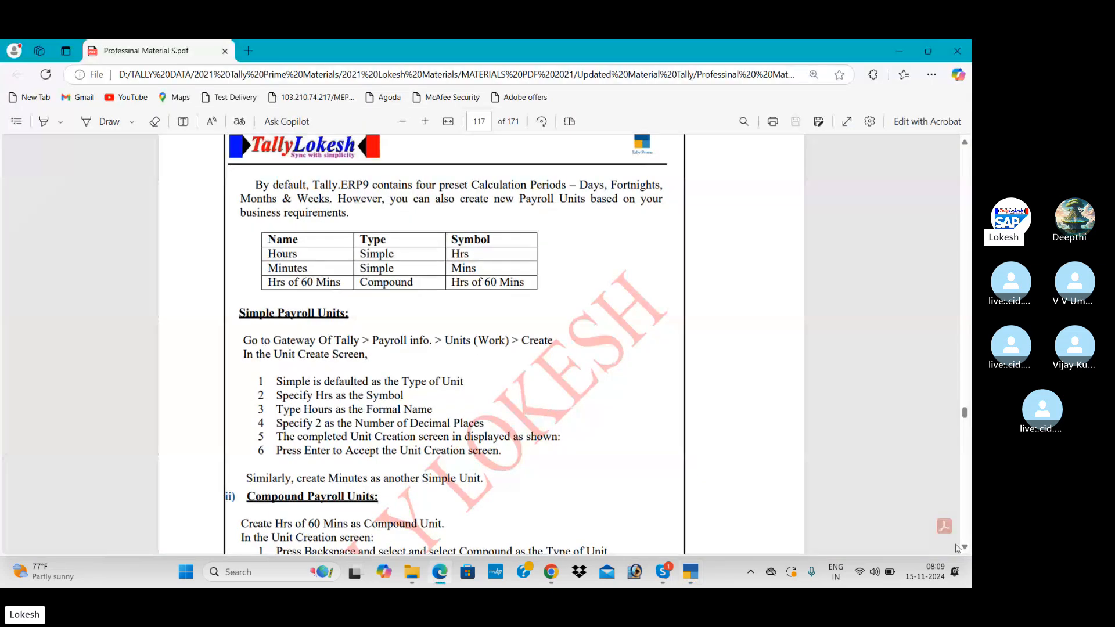
{"action": "scroll", "coordinate": [965, 549], "scroll_direction": "down", "scroll_amount": 15}
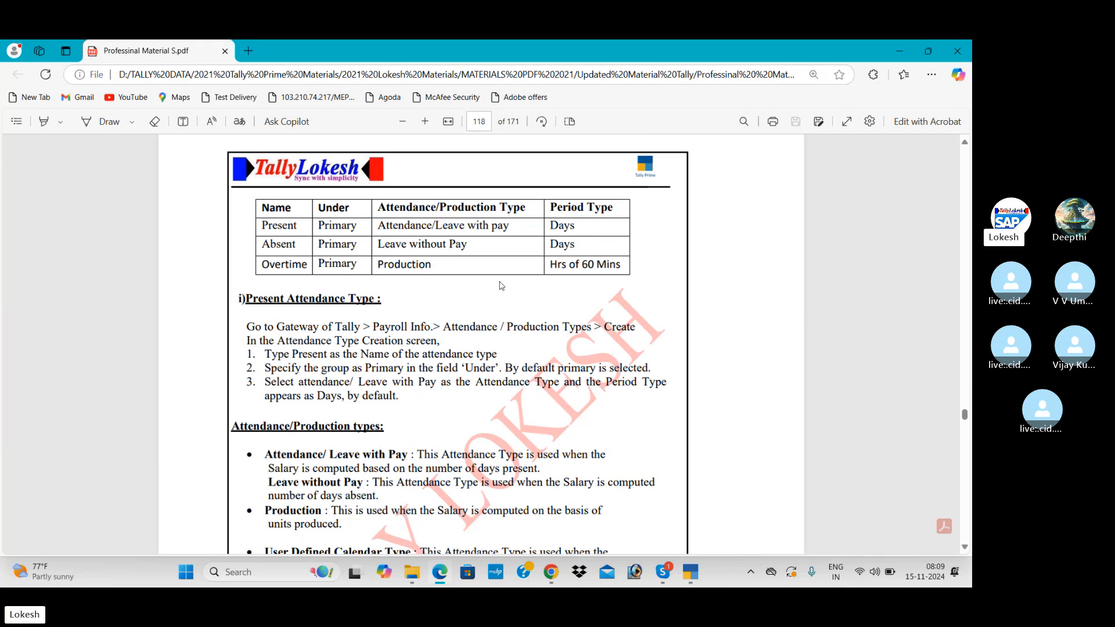
{"action": "key", "text": "alt+Tab"}
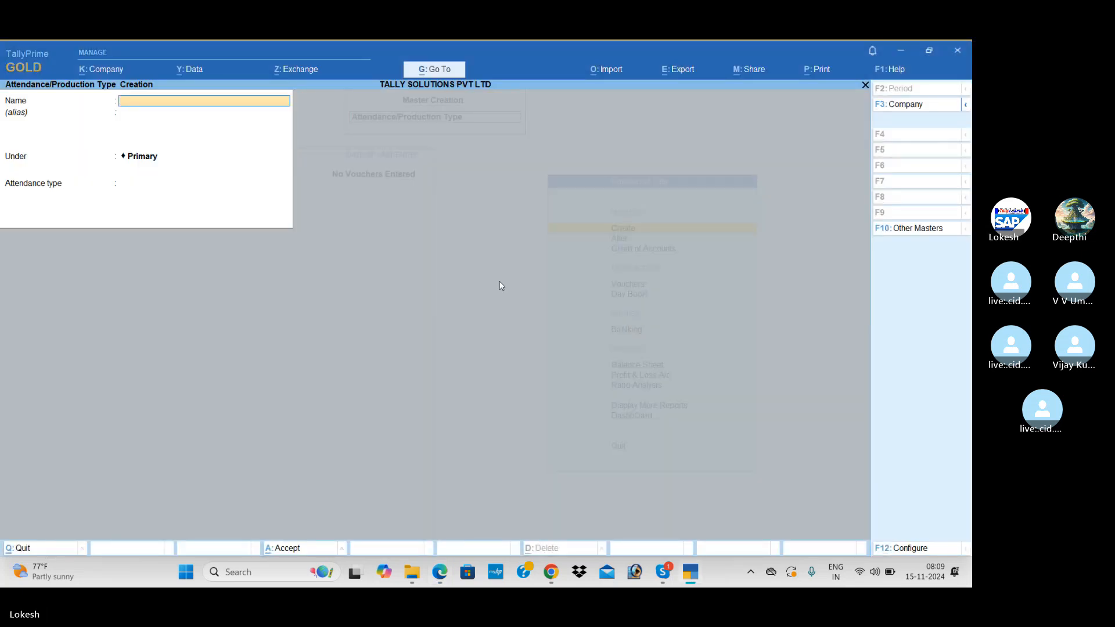
{"action": "type", "text": "Present"}
{"action": "key", "text": "Return"}
{"action": "key", "text": "Return"}
{"action": "key", "text": "Return"}
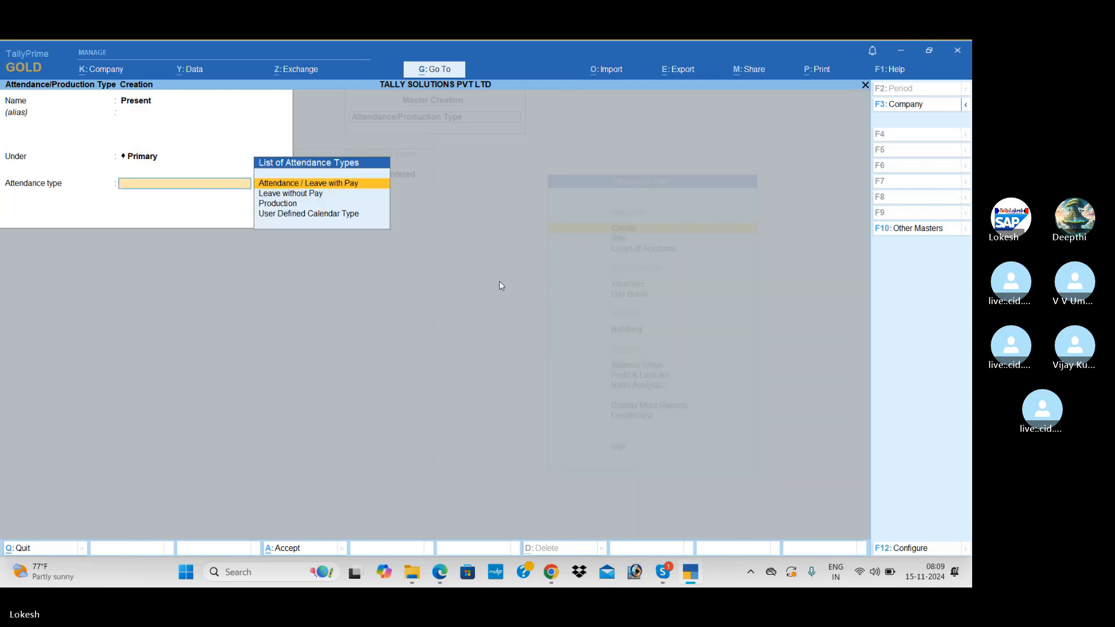
{"action": "key", "text": "alt"}
{"action": "key", "text": "alt+Tab"}
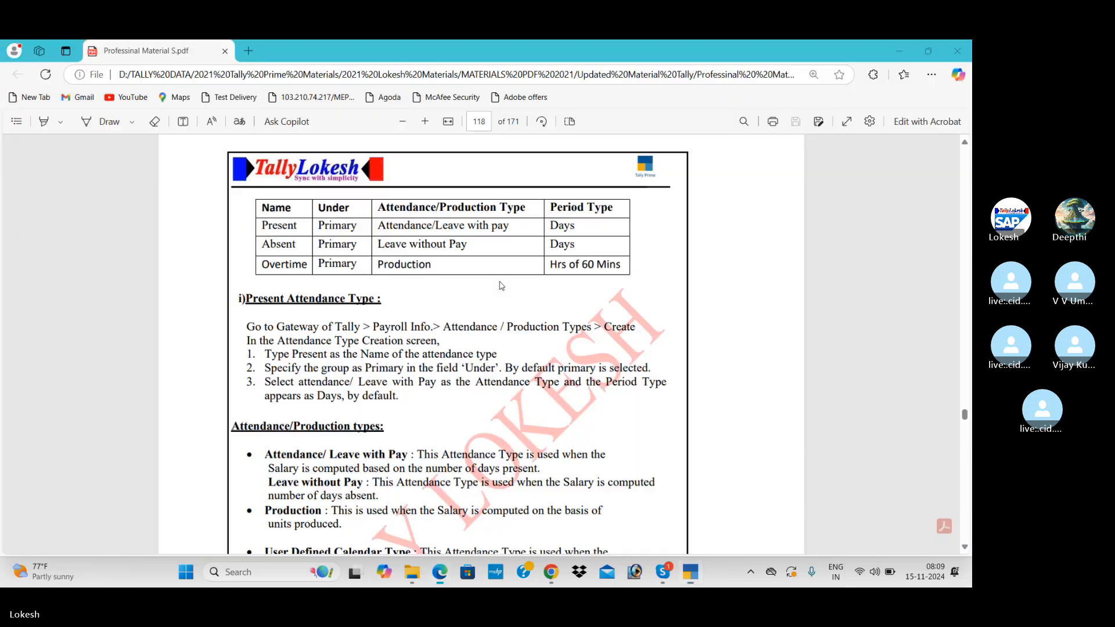
{"action": "key", "text": "alt+Tab"}
{"action": "key", "text": "Return"}
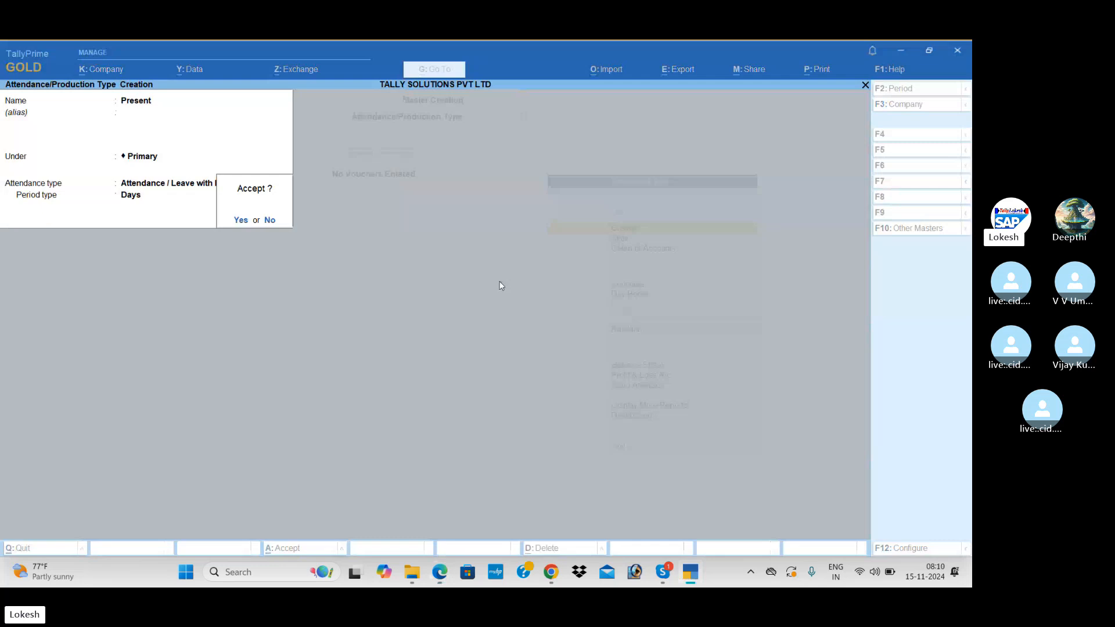
{"action": "key", "text": "Return"}
Create the Absent attendance type as Leave without Pay, counted in days.
{"action": "key", "text": "alt+Tab"}
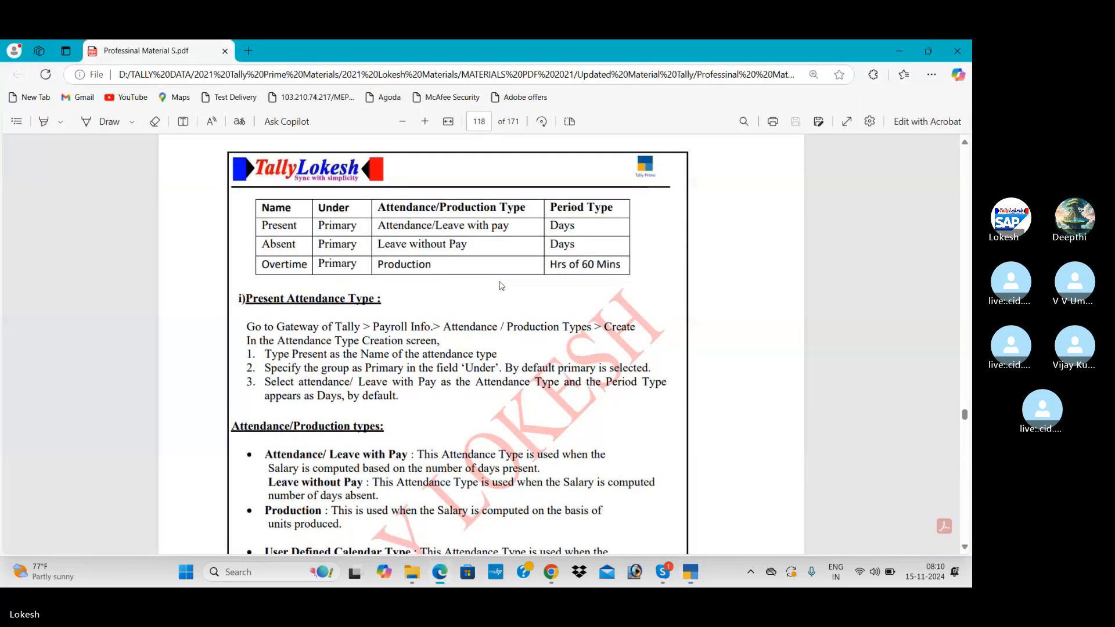
{"action": "key", "text": "alt+Tab"}
{"action": "type", "text": "Ab"}
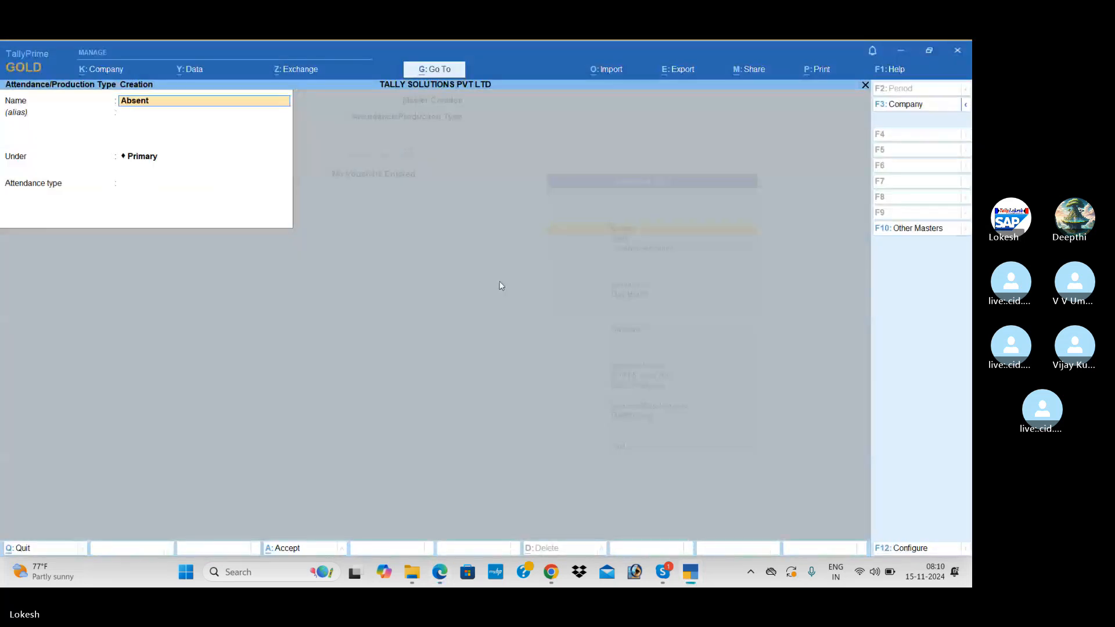
{"action": "type", "text": "sent"}
{"action": "key", "text": "Return"}
{"action": "key", "text": "Return"}
{"action": "key", "text": "Return"}
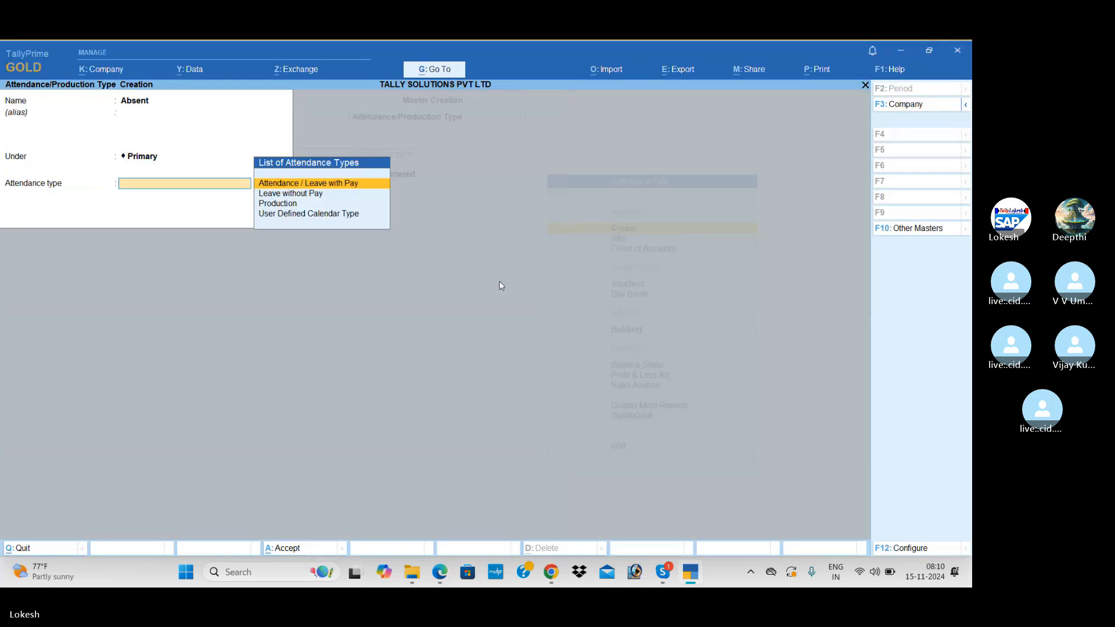
{"action": "key", "text": "Down"}
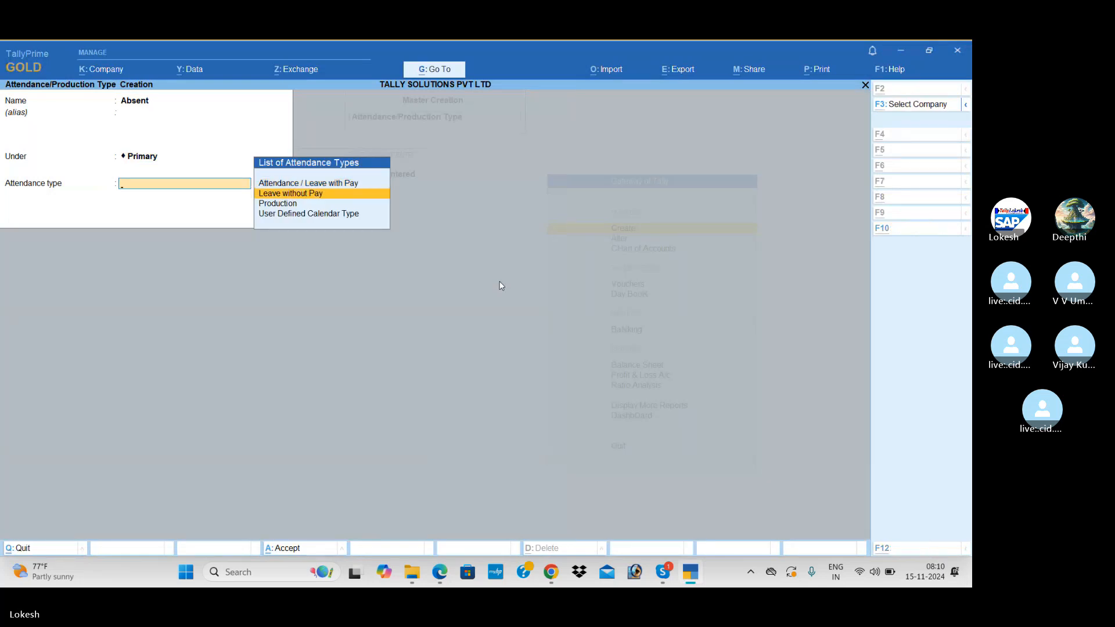
{"action": "key", "text": "alt+Tab"}
{"action": "key", "text": "alt+Tab"}
{"action": "key", "text": "Return"}
{"action": "key", "text": "Return"}
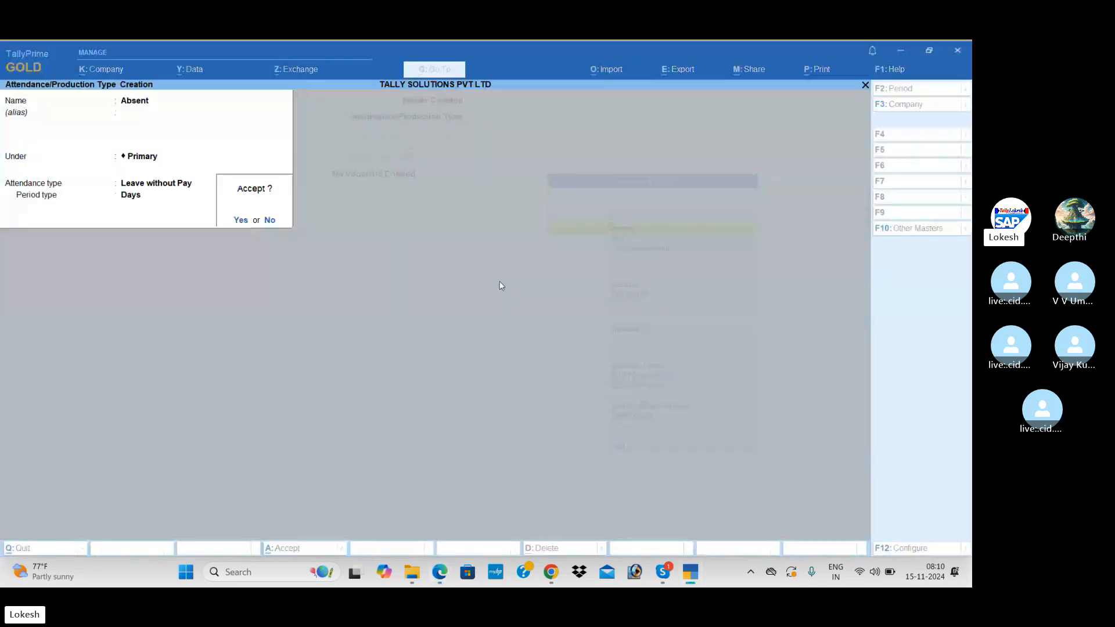
{"action": "key", "text": "Return"}
Create Overtime as a Production type in hrs of 60 mins, then quit to the masters list.
{"action": "key", "text": "alt+Tab"}
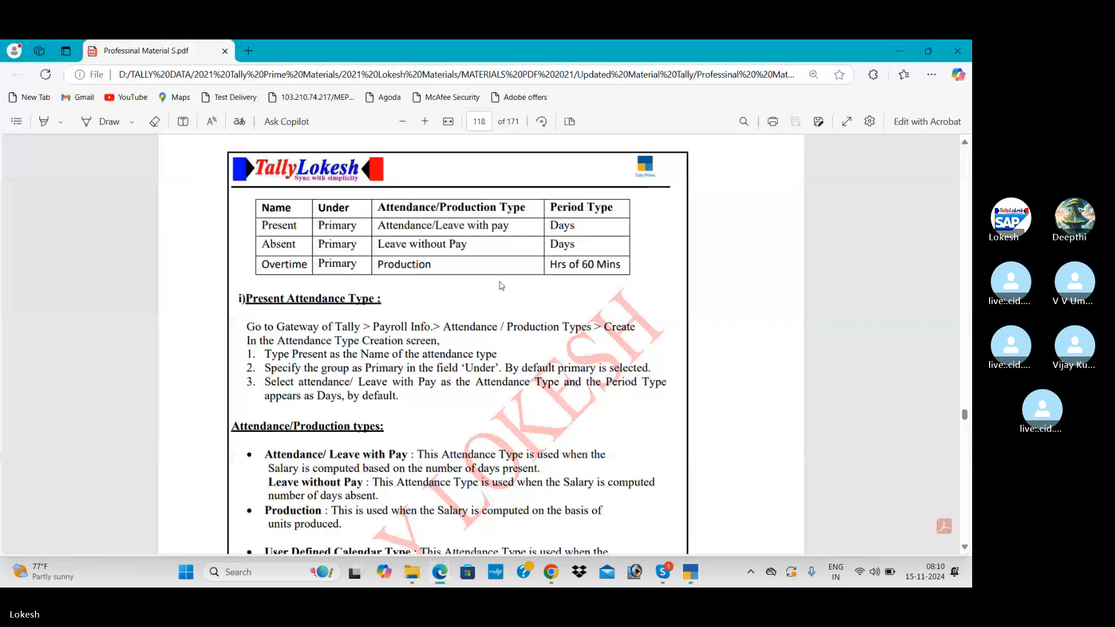
{"action": "key", "text": "alt+Tab"}
{"action": "type", "text": "Ove"}
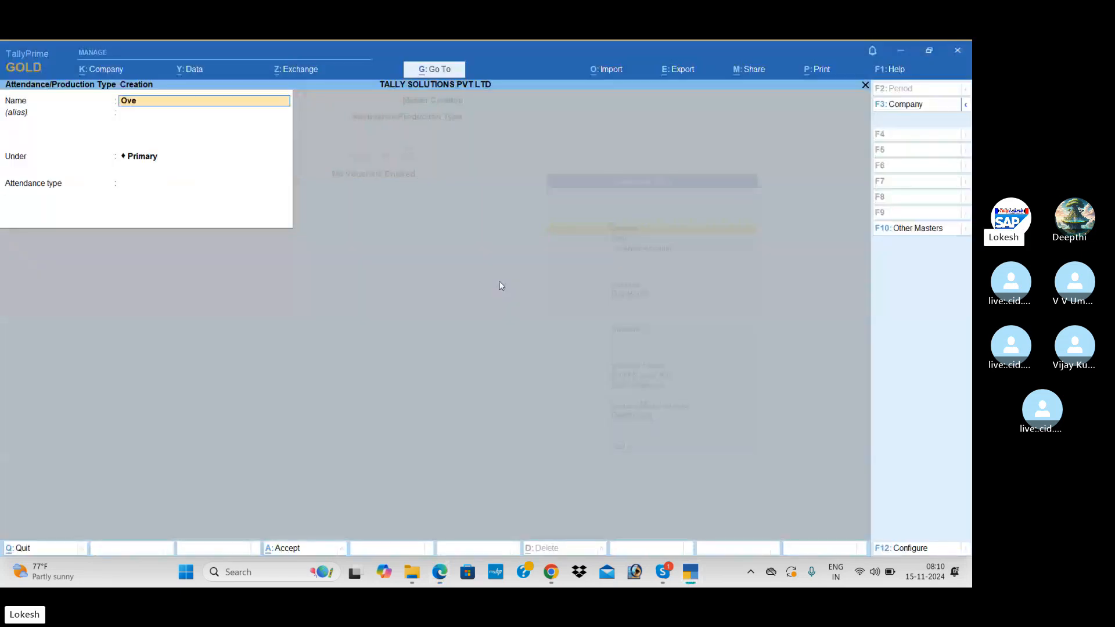
{"action": "type", "text": "rtime"}
{"action": "key", "text": "Return"}
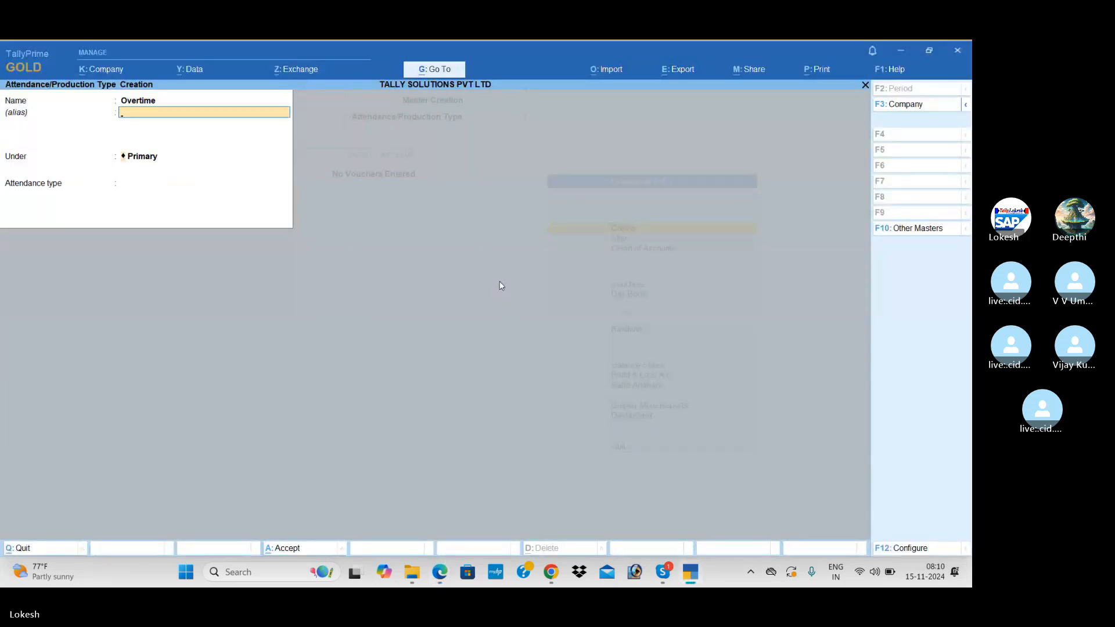
{"action": "key", "text": "Return"}
{"action": "key", "text": "alt"}
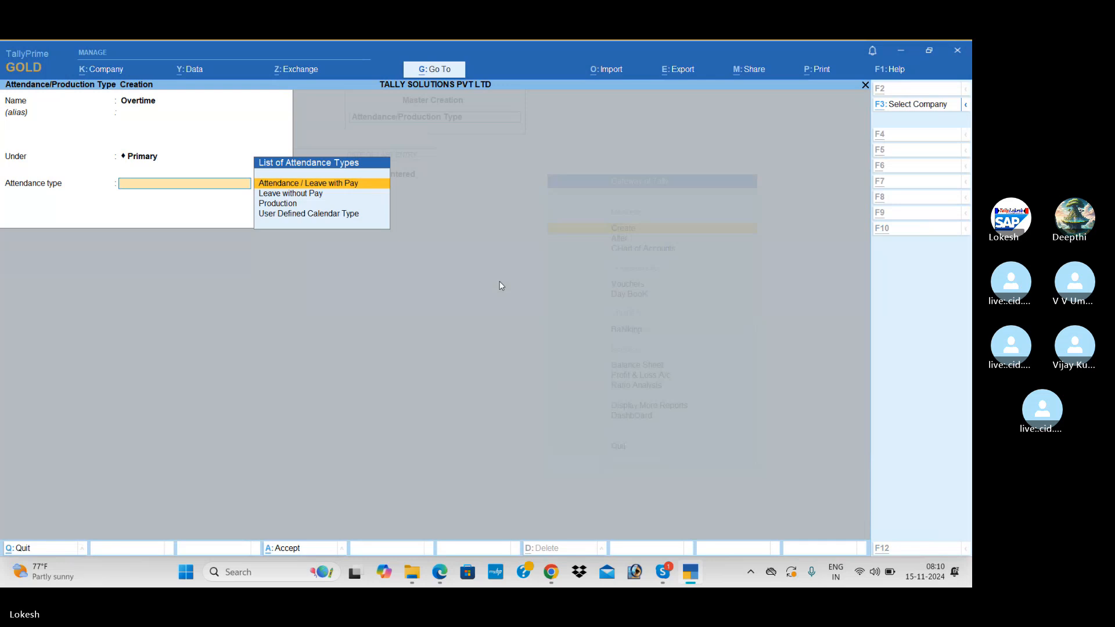
{"action": "key", "text": "alt+Tab"}
{"action": "key", "text": "Down"}
{"action": "key", "text": "Down"}
{"action": "key", "text": "Return"}
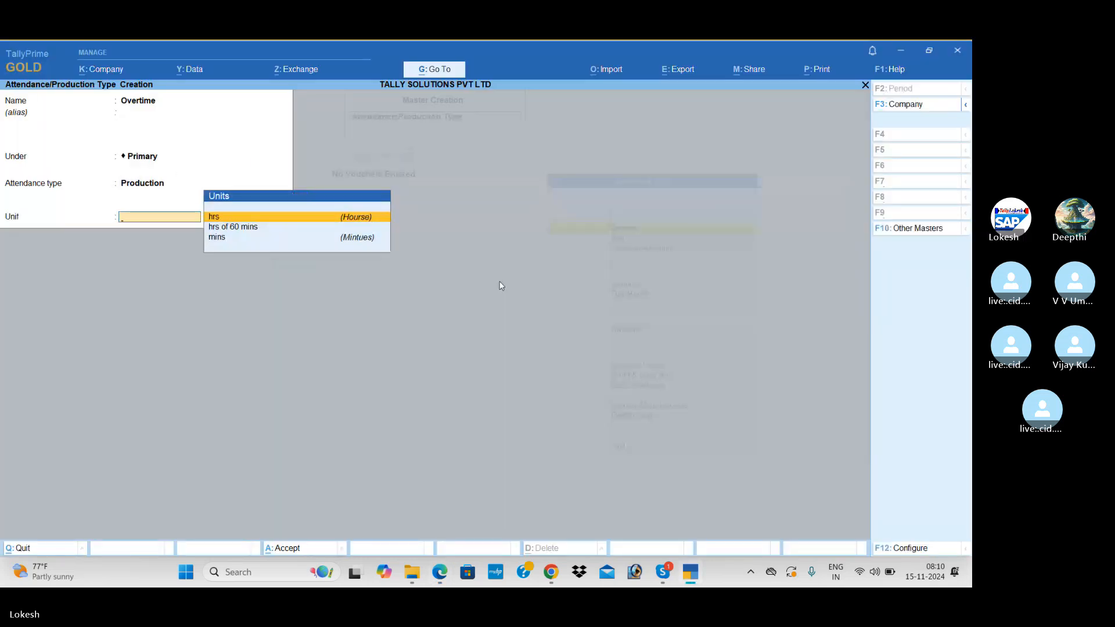
{"action": "key", "text": "Down"}
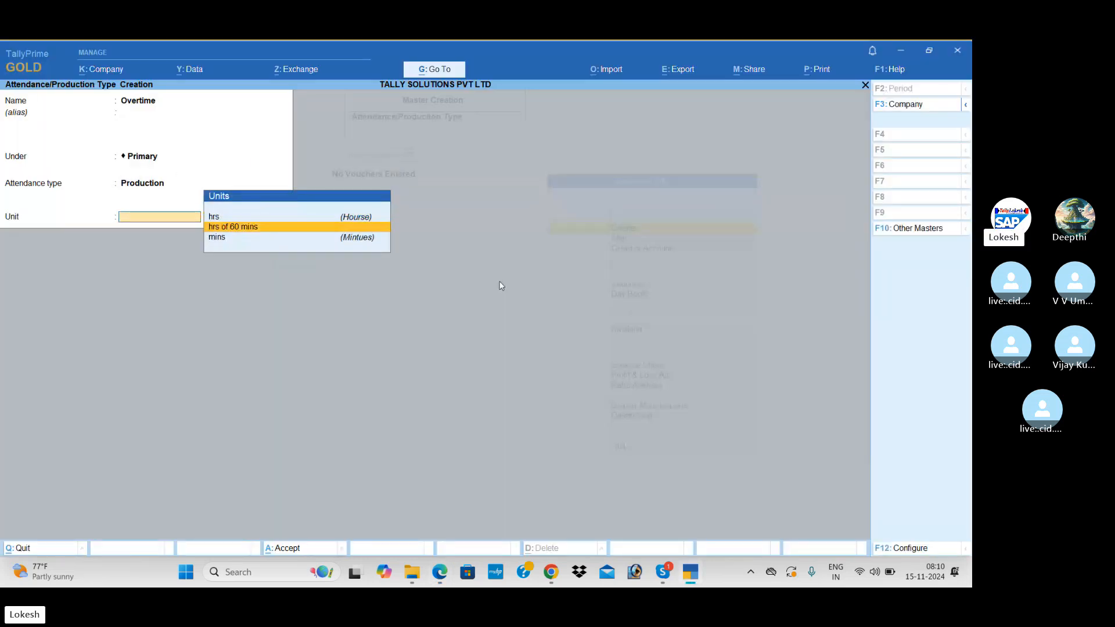
{"action": "key", "text": "Return"}
{"action": "key", "text": "Return"}
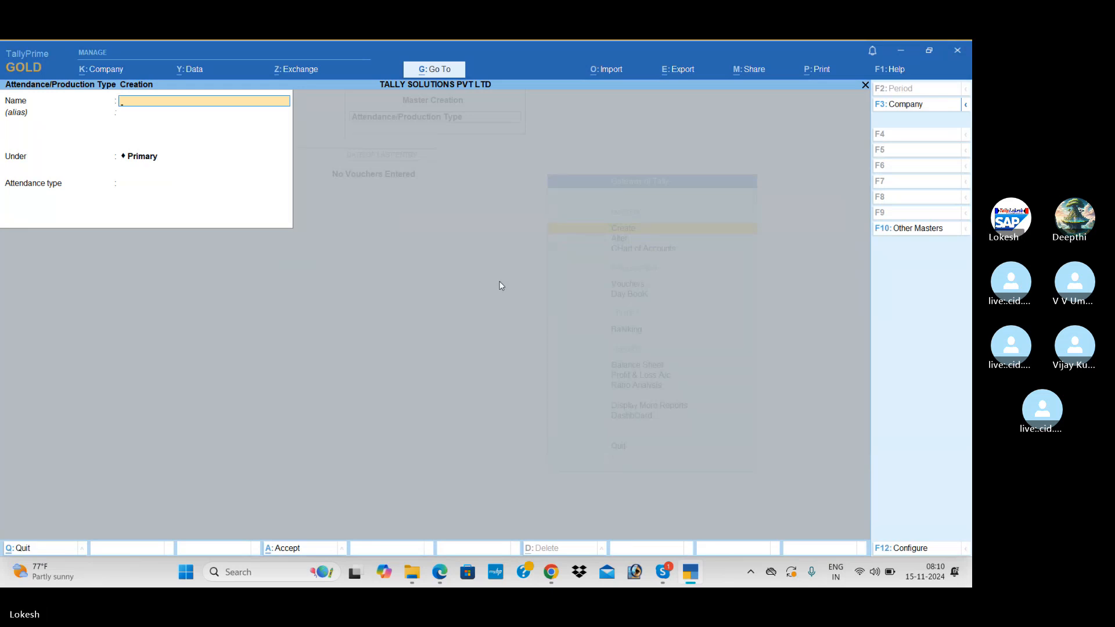
{"action": "key", "text": "Escape"}
{"action": "key", "text": "Return"}
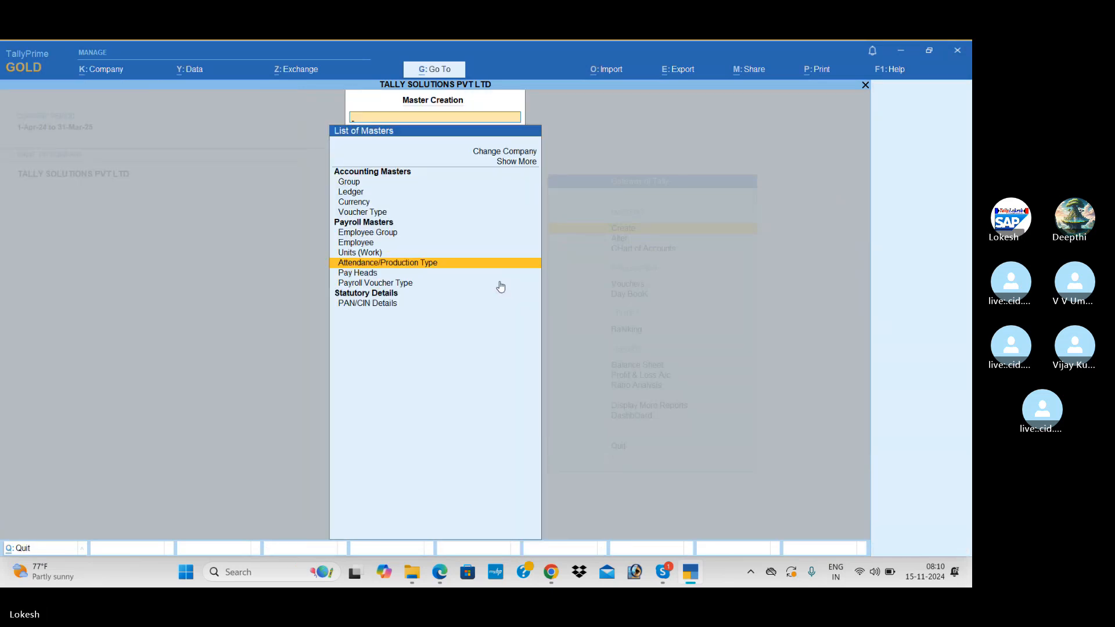
Open Pay Head creation and review the pay head details in the course PDF.
{"action": "key", "text": "Down"}
{"action": "key", "text": "Return"}
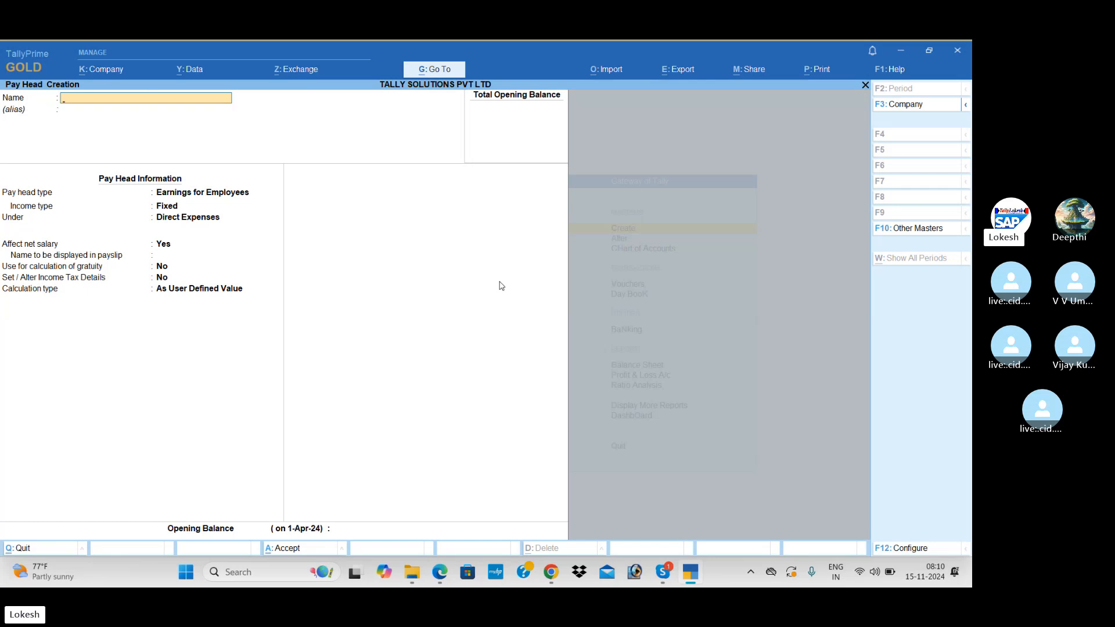
{"action": "key", "text": "alt+Tab"}
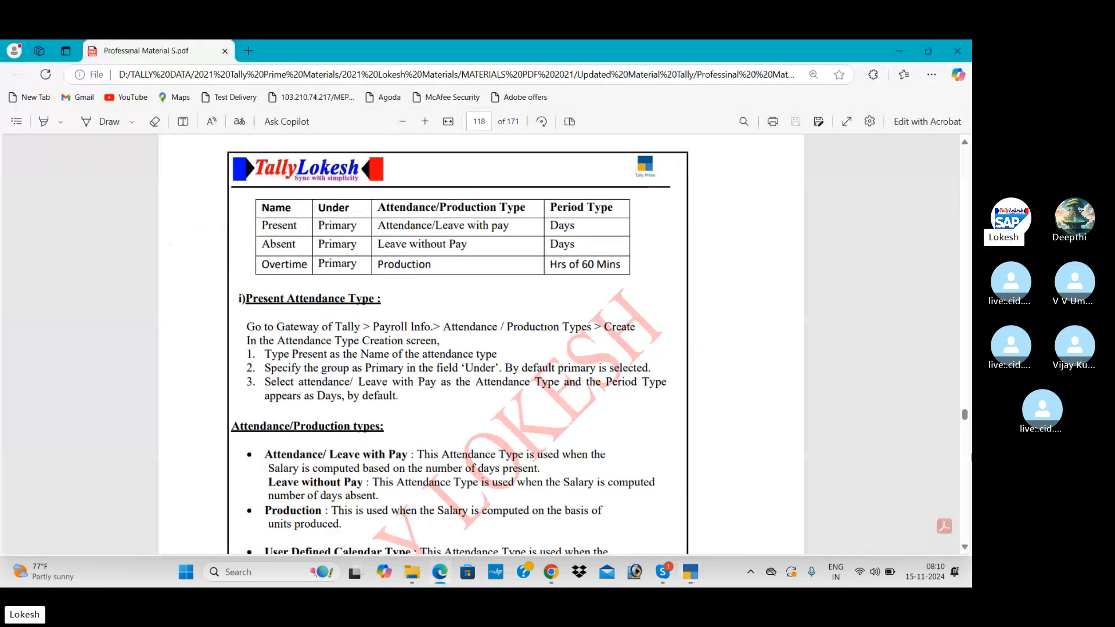
{"action": "scroll", "coordinate": [480, 343], "scroll_direction": "down", "scroll_amount": 10}
{"action": "scroll", "coordinate": [481, 343], "scroll_direction": "down", "scroll_amount": 8}
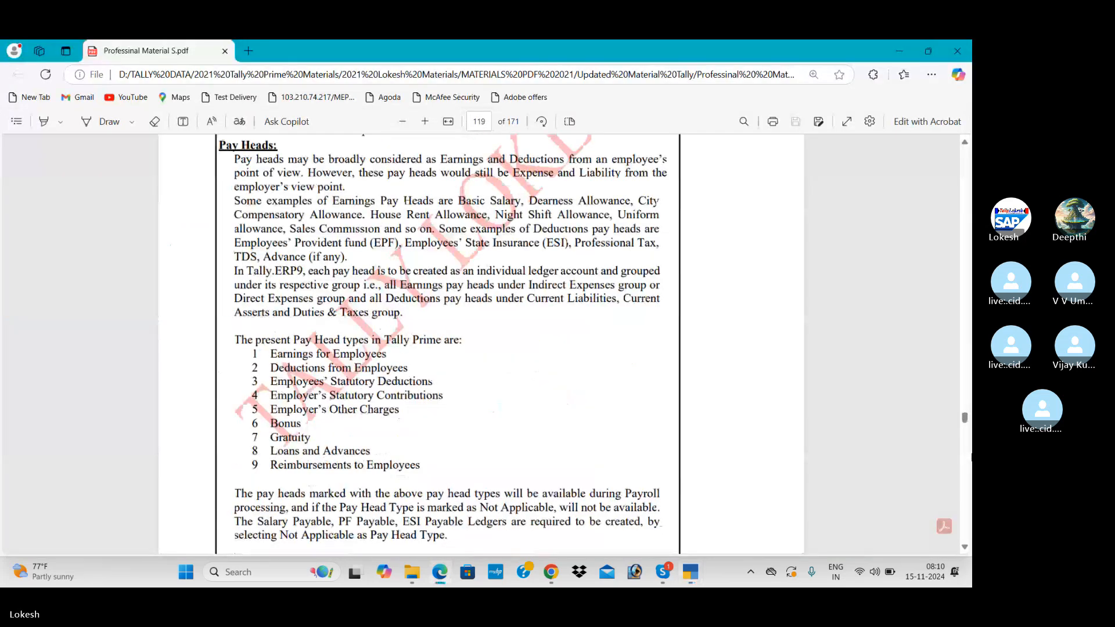
{"action": "scroll", "coordinate": [481, 342], "scroll_direction": "down", "scroll_amount": 6}
{"action": "scroll", "coordinate": [964, 547], "scroll_direction": "down", "scroll_amount": 1}
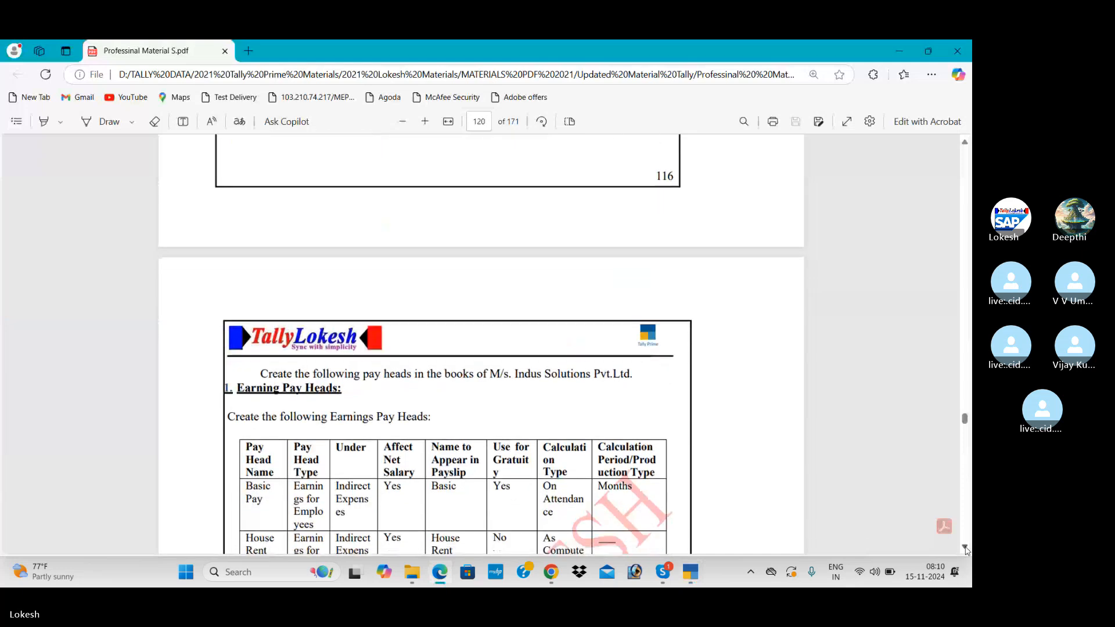
{"action": "scroll", "coordinate": [964, 547], "scroll_direction": "down", "scroll_amount": 3}
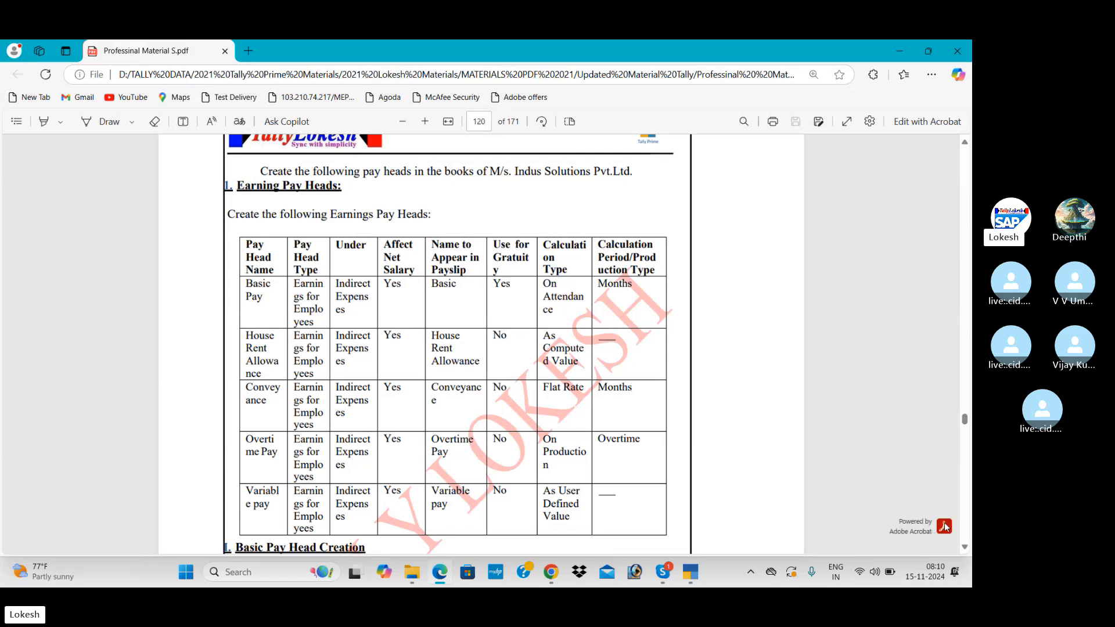
{"action": "scroll", "coordinate": [966, 552], "scroll_direction": "down", "scroll_amount": 10}
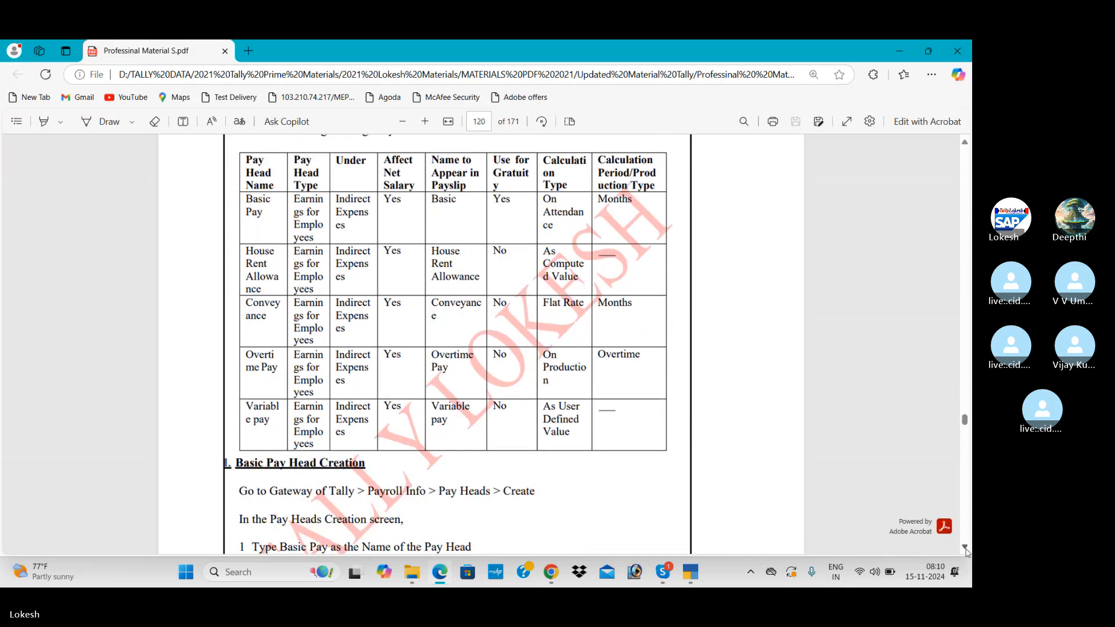
{"action": "scroll", "coordinate": [966, 552], "scroll_direction": "down", "scroll_amount": 10}
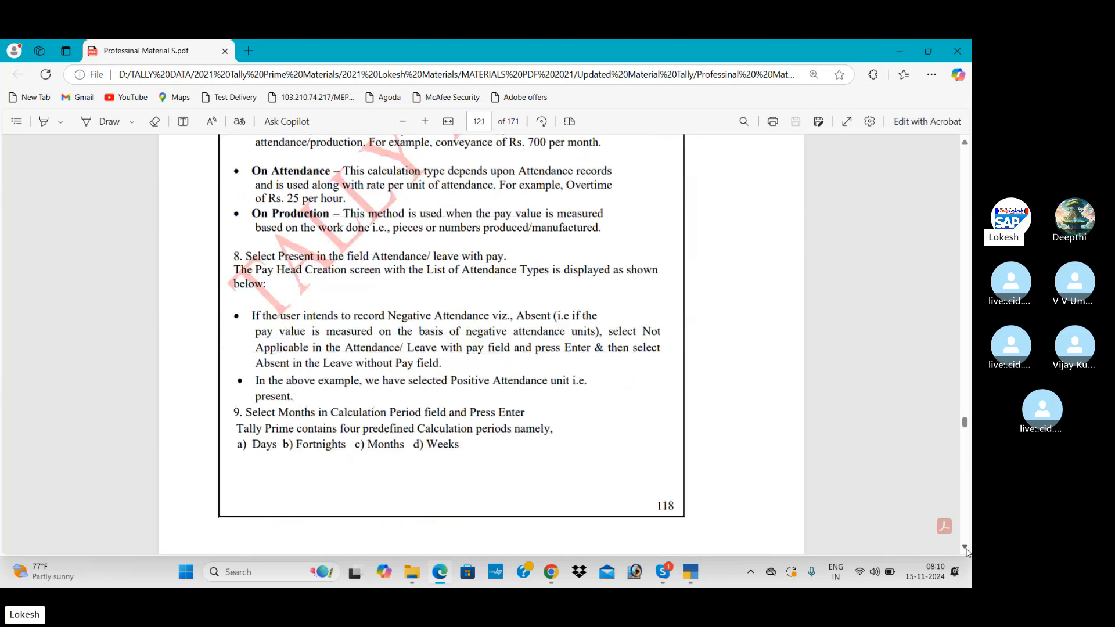
{"action": "scroll", "coordinate": [966, 552], "scroll_direction": "down", "scroll_amount": 6}
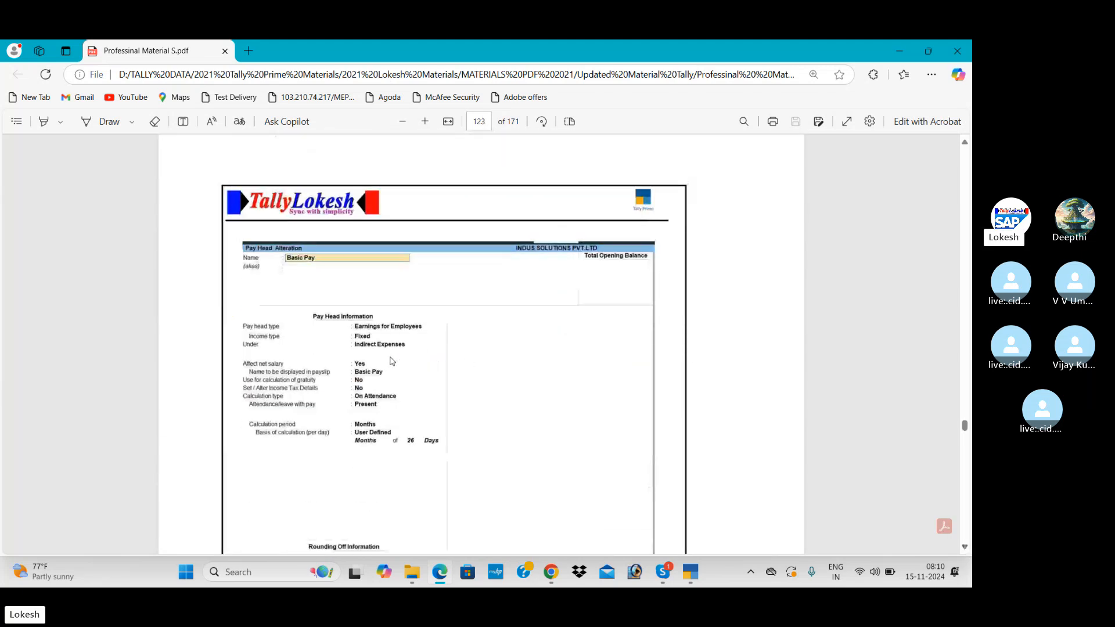
{"action": "key", "text": "alt+Tab"}
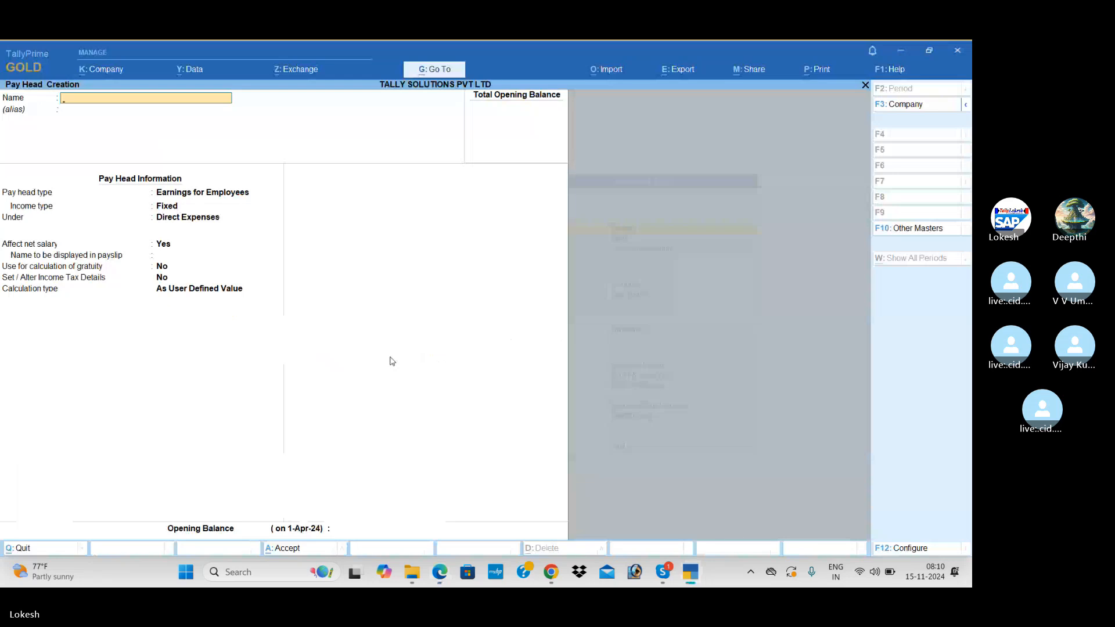
Define Basic Pay: Earnings for Employees, Fixed, under Indirect Expenses, On Attendance using Present.
{"action": "type", "text": "Basic Pay"}
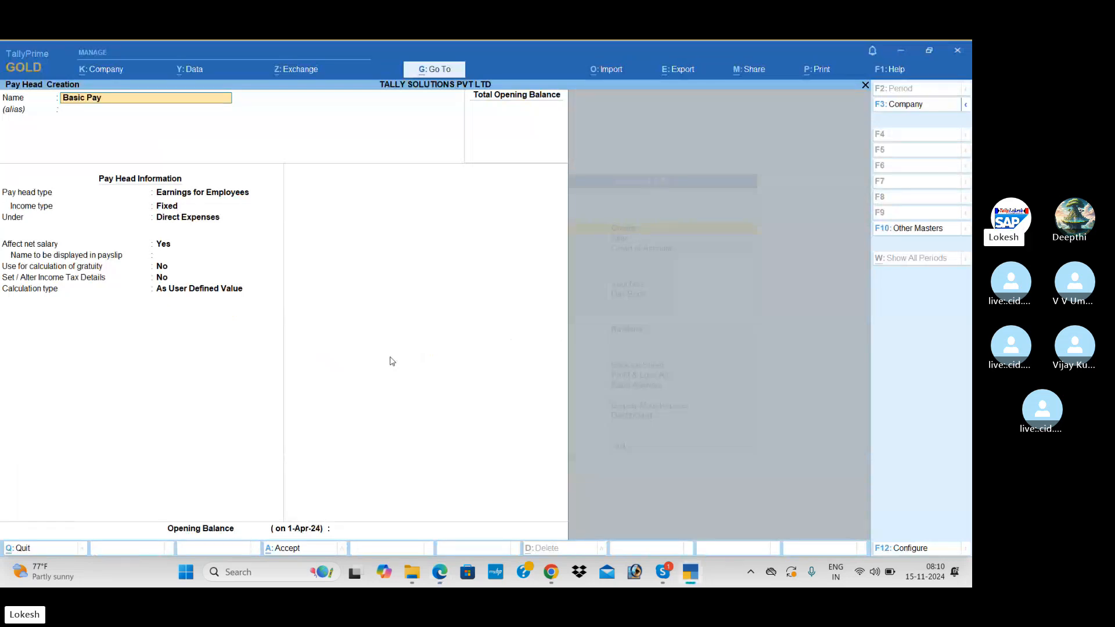
{"action": "key", "text": "Return"}
{"action": "key", "text": "Return"}
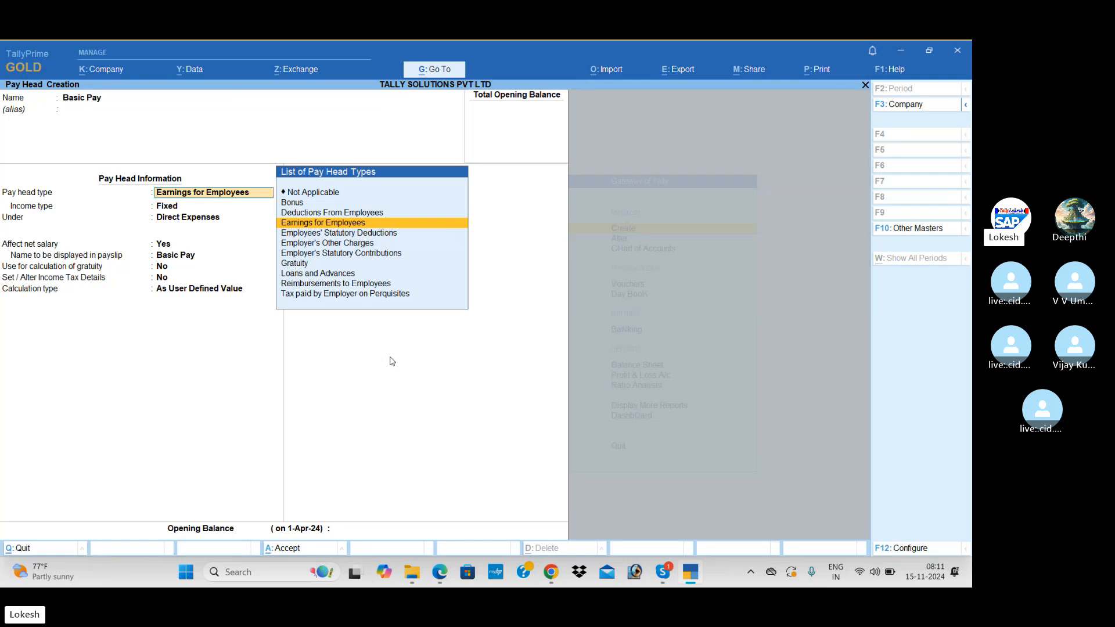
{"action": "key", "text": "Return"}
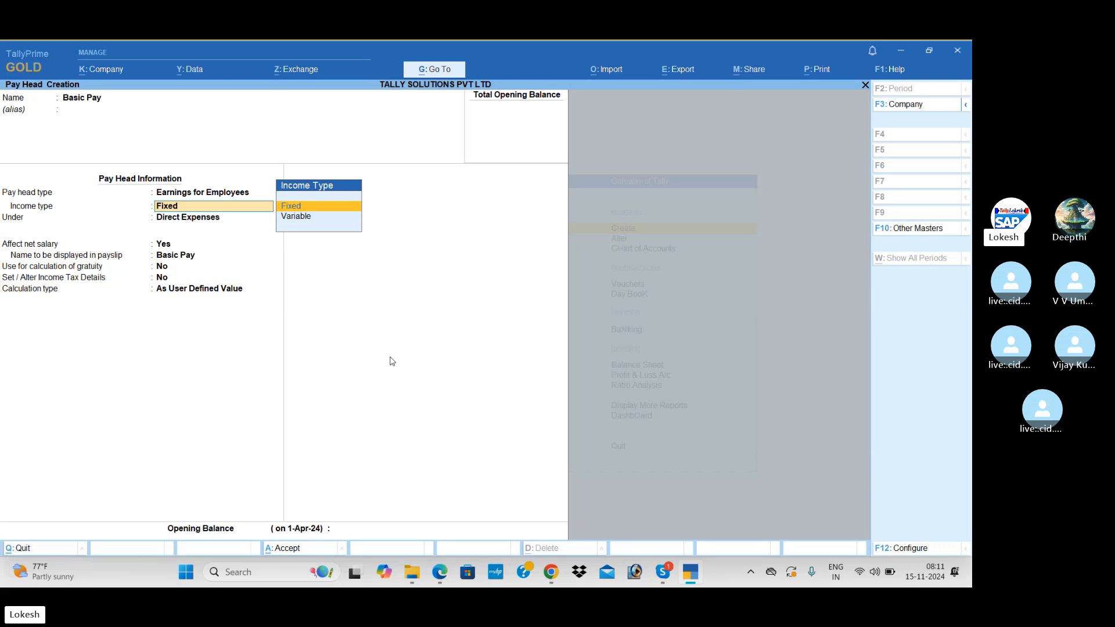
{"action": "key", "text": "Return"}
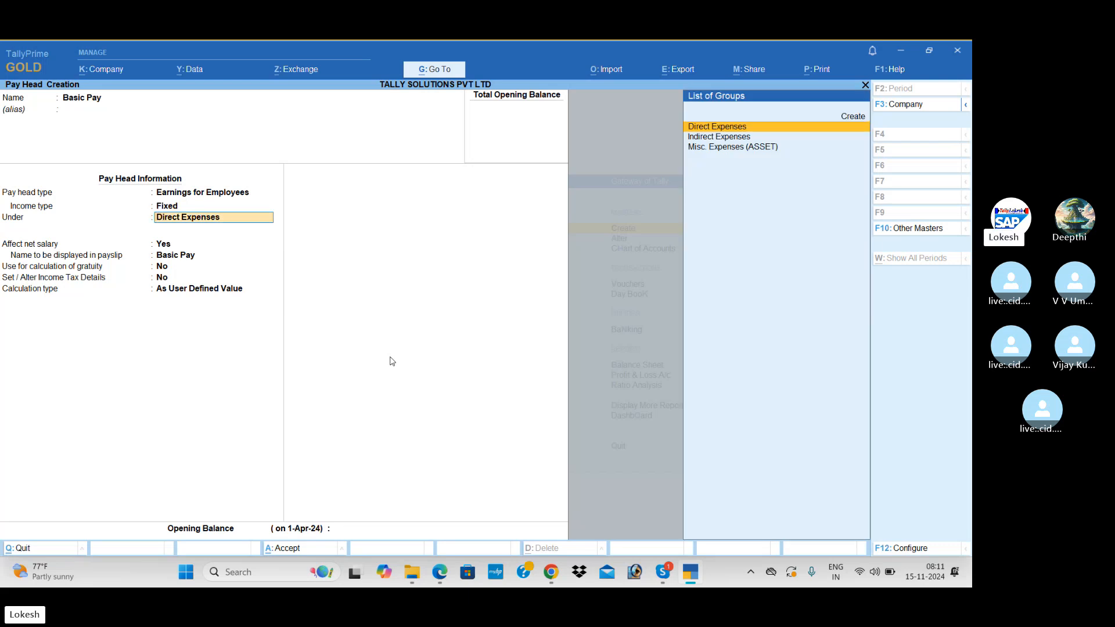
{"action": "key", "text": "Up"}
{"action": "key", "text": "Down"}
{"action": "key", "text": "Down"}
{"action": "key", "text": "Return"}
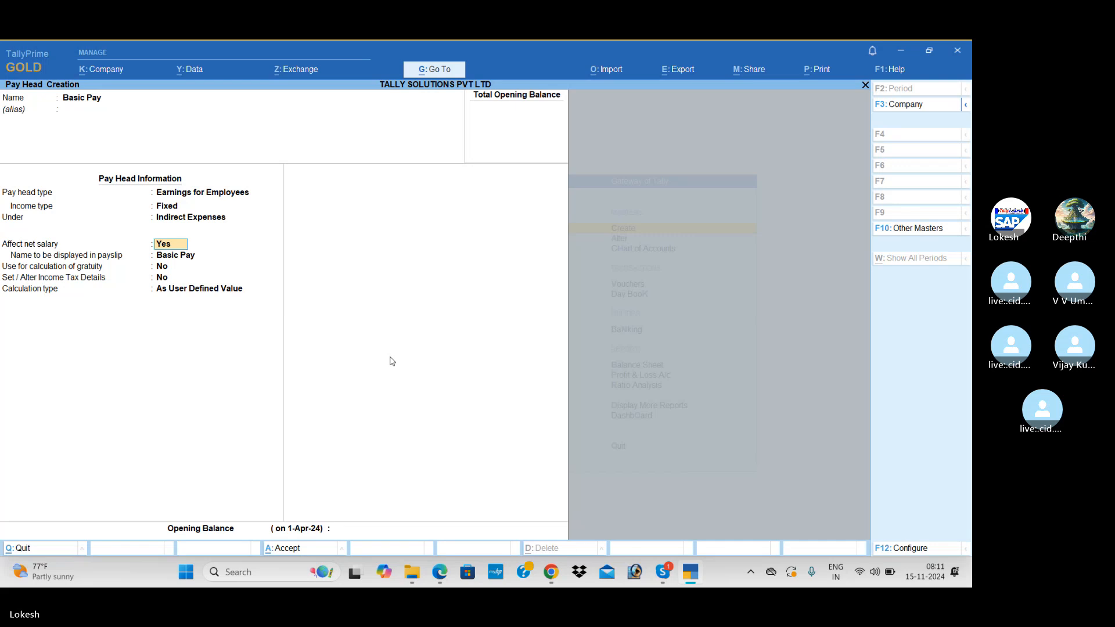
{"action": "key", "text": "Return"}
{"action": "key", "text": "Return"}
{"action": "key", "text": "Return"}
{"action": "key", "text": "Return"}
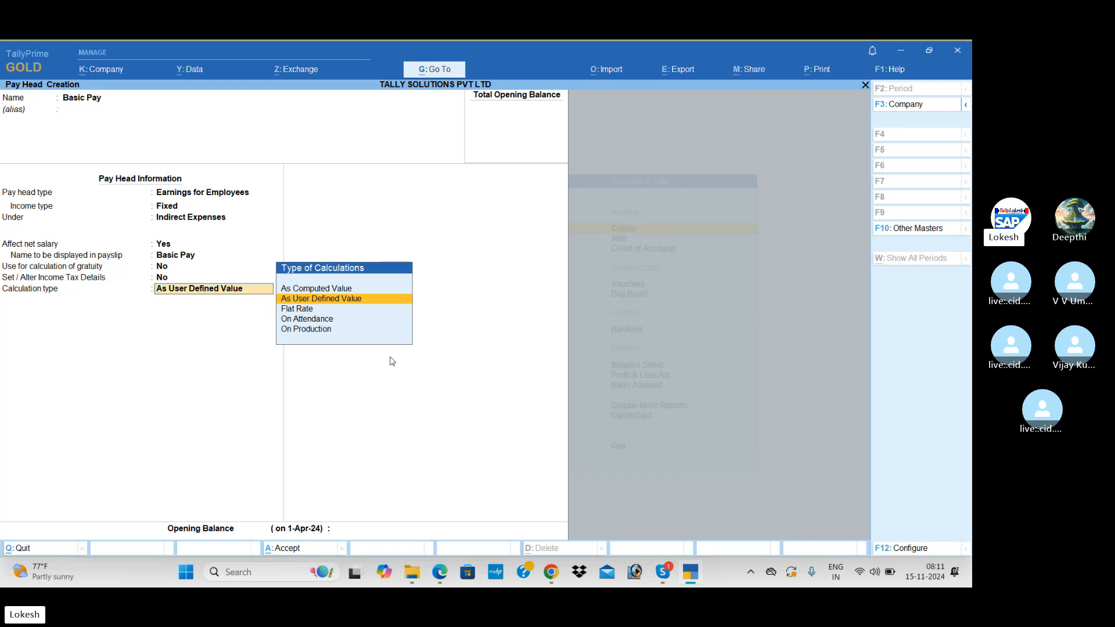
{"action": "key", "text": "Down"}
{"action": "key", "text": "Down"}
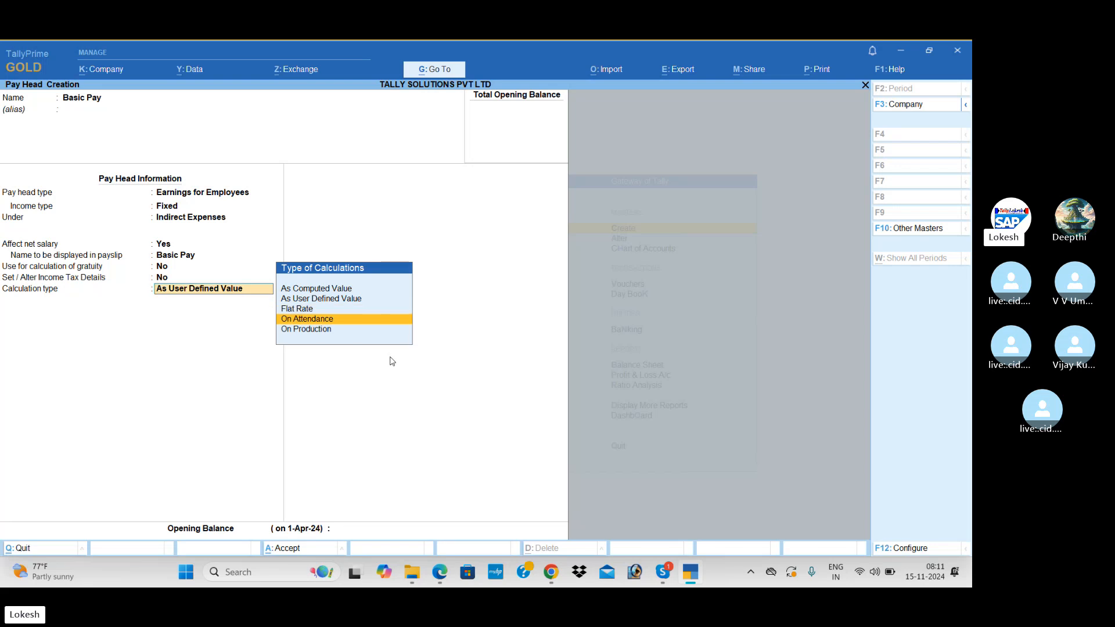
{"action": "key", "text": "Return"}
{"action": "key", "text": "Down"}
{"action": "key", "text": "Return"}
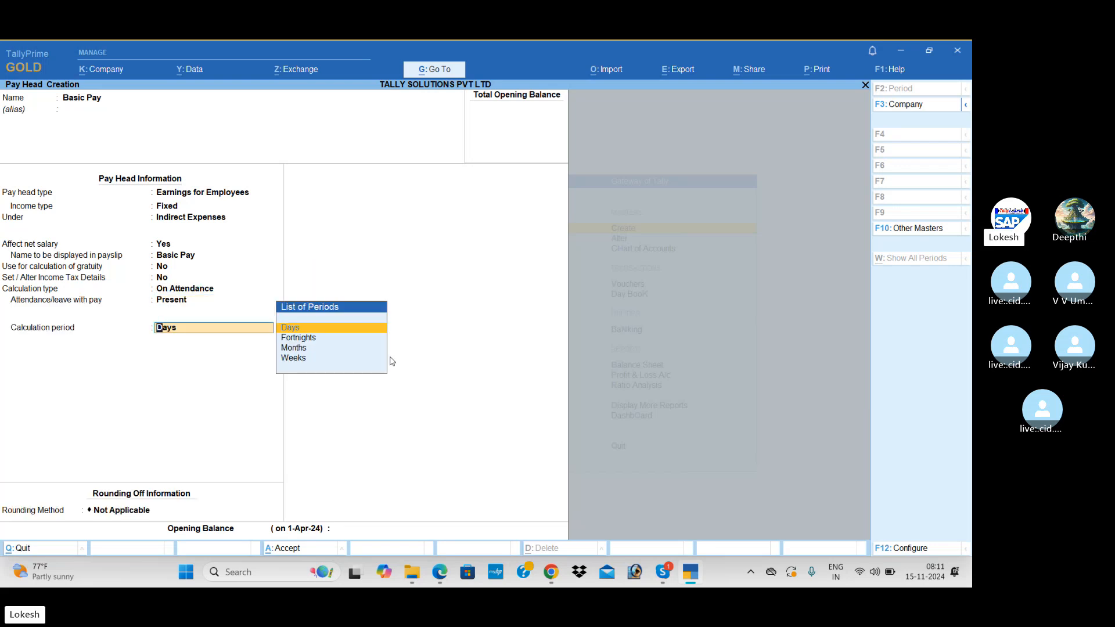
Set the Basic Pay period to Months with a User Defined 26-day calculation basis.
{"action": "key", "text": "Down"}
{"action": "key", "text": "Down"}
{"action": "key", "text": "Return"}
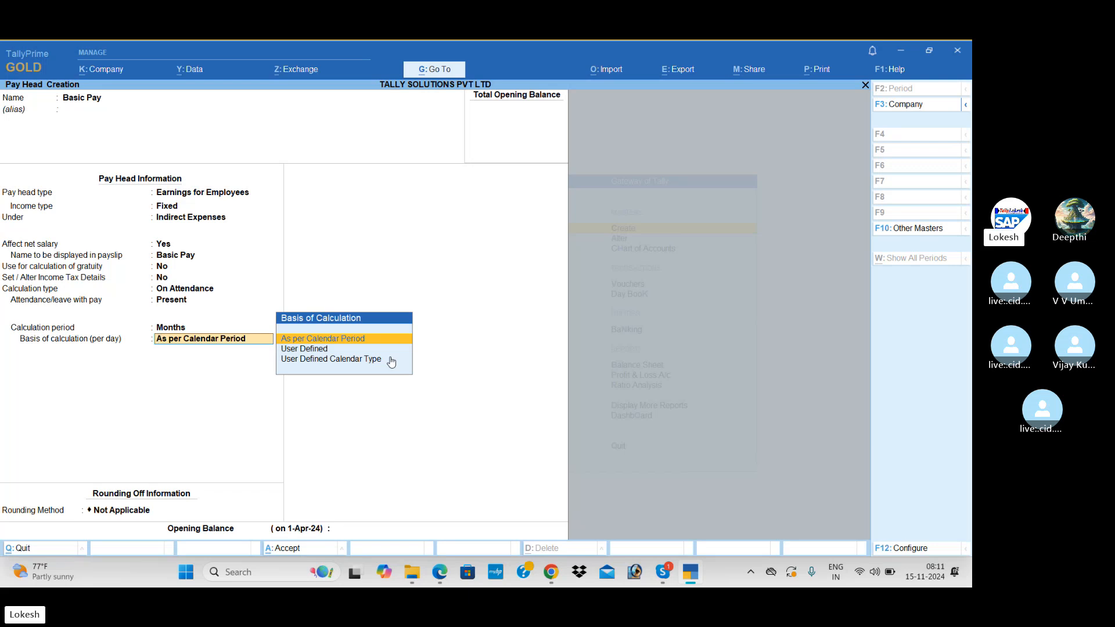
{"action": "key", "text": "Down"}
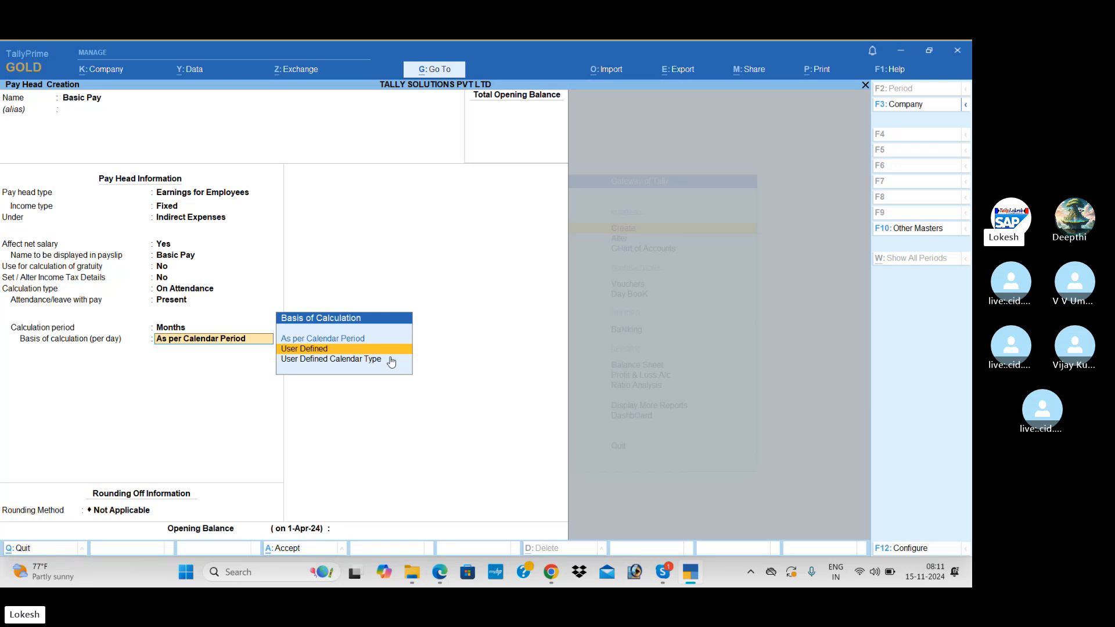
{"action": "key", "text": "Return"}
{"action": "type", "text": "26"}
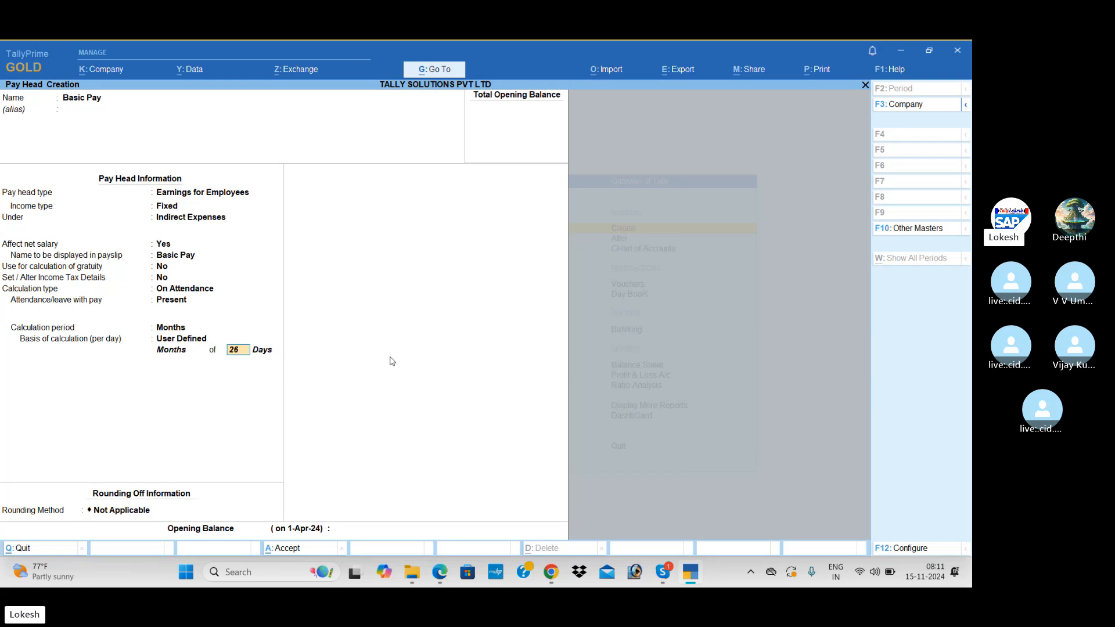
{"action": "key", "text": "Return"}
Keep rounding Not Applicable, skip the opening balance and accept the Basic Pay pay head.
{"action": "key", "text": "alt+Tab"}
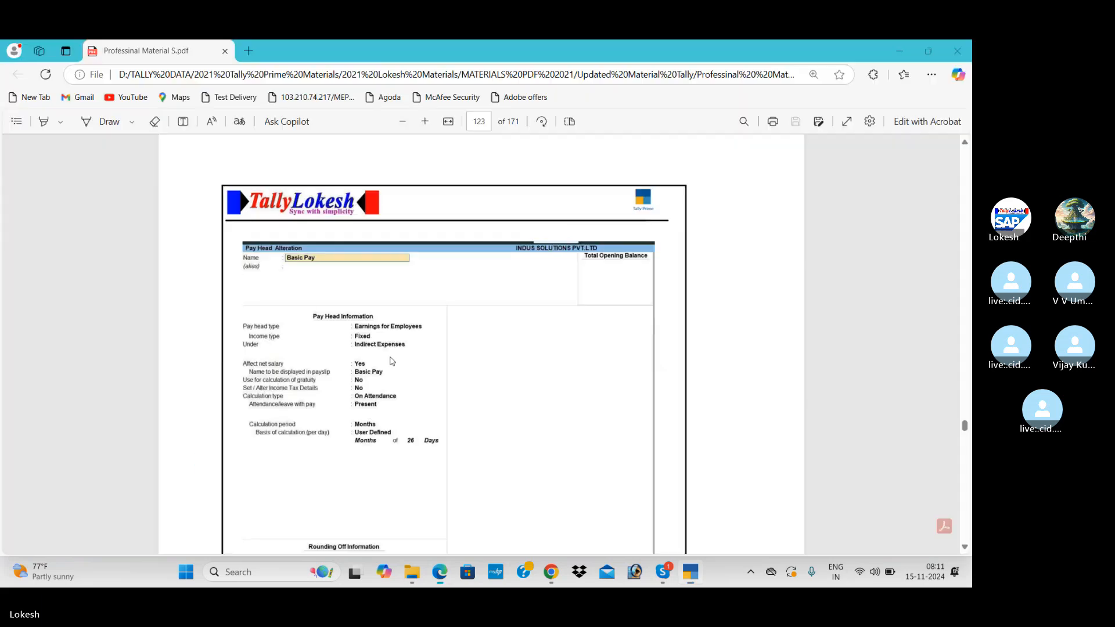
{"action": "scroll", "coordinate": [392, 424], "scroll_direction": "down", "scroll_amount": 2}
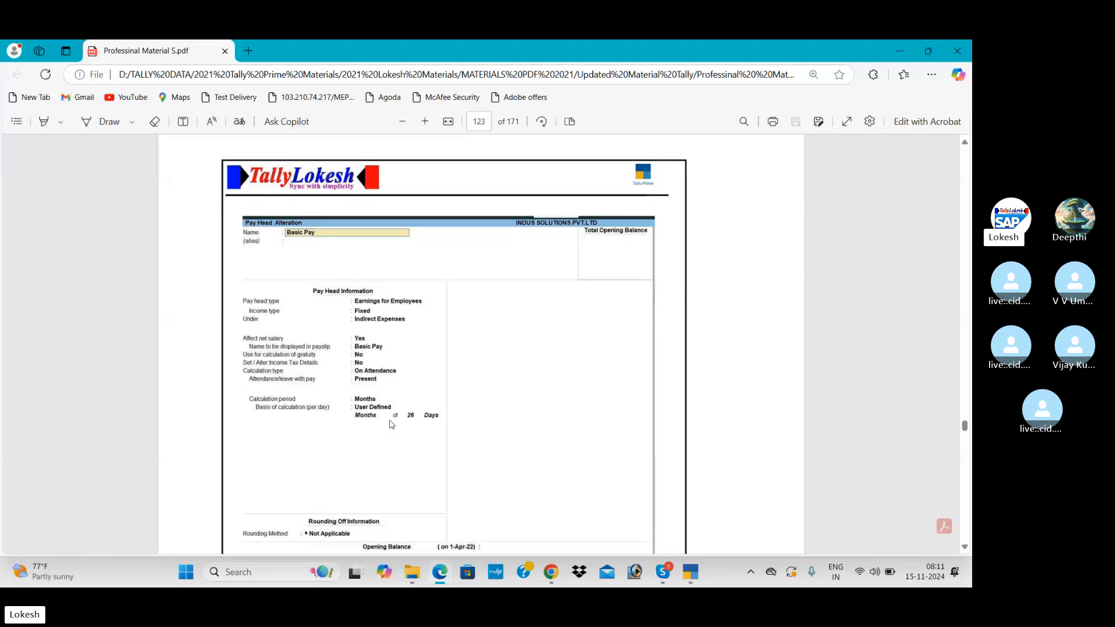
{"action": "key", "text": "alt+Tab"}
{"action": "key", "text": "Return"}
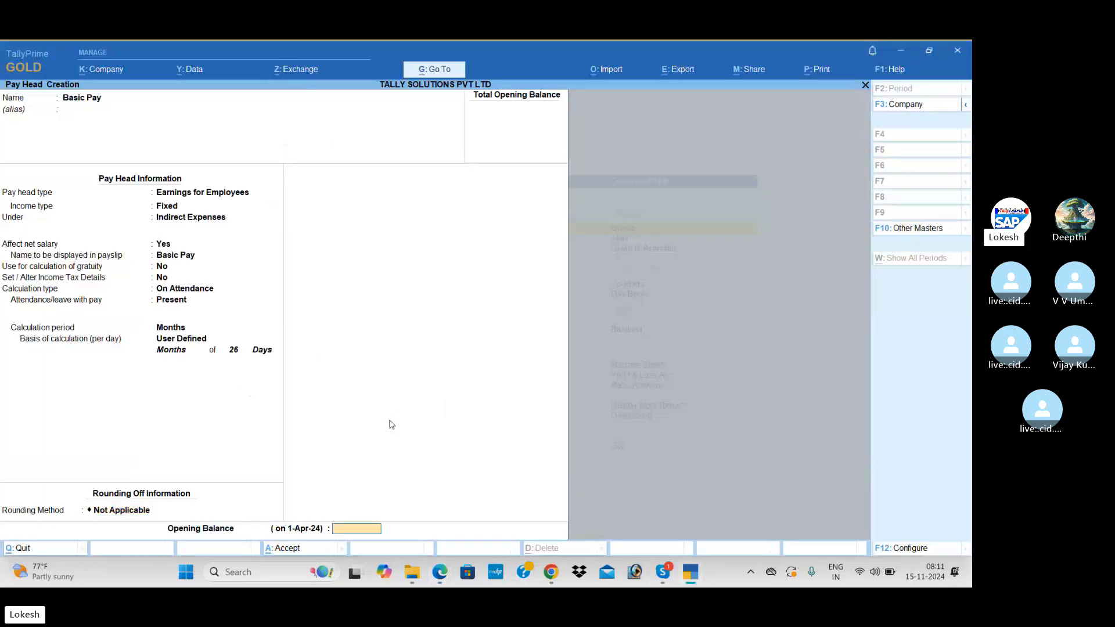
{"action": "key", "text": "Return"}
{"action": "key", "text": "Return"}
{"action": "key", "text": "alt+Tab"}
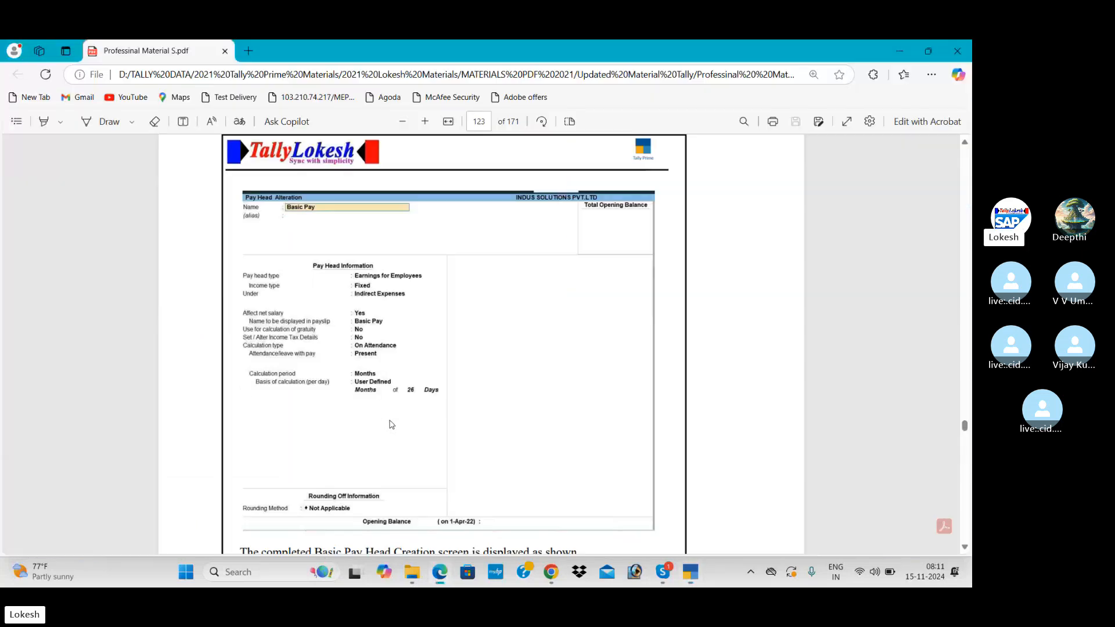
{"action": "scroll", "coordinate": [392, 424], "scroll_direction": "down", "scroll_amount": 3}
{"action": "scroll", "coordinate": [392, 425], "scroll_direction": "down", "scroll_amount": 20}
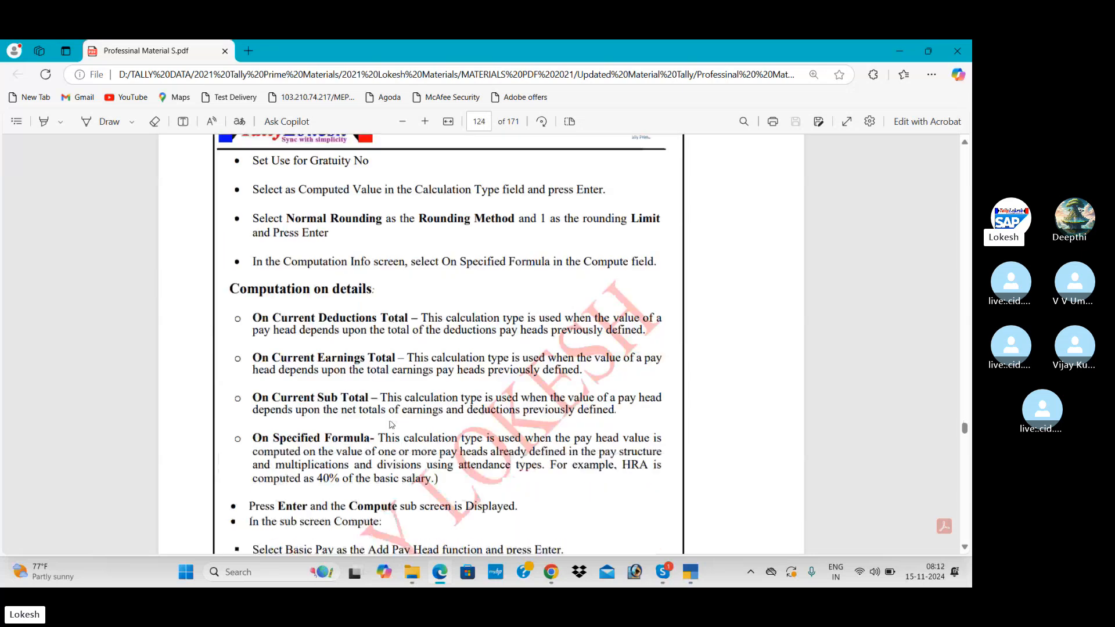
{"action": "scroll", "coordinate": [392, 425], "scroll_direction": "down", "scroll_amount": 5}
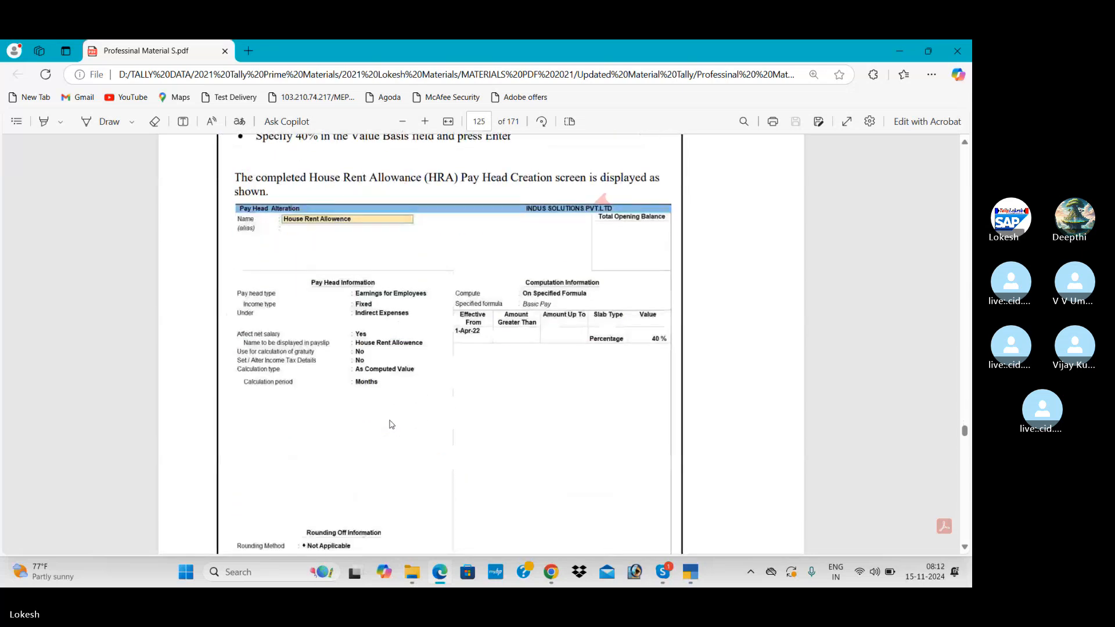
{"action": "key", "text": "alt+Tab"}
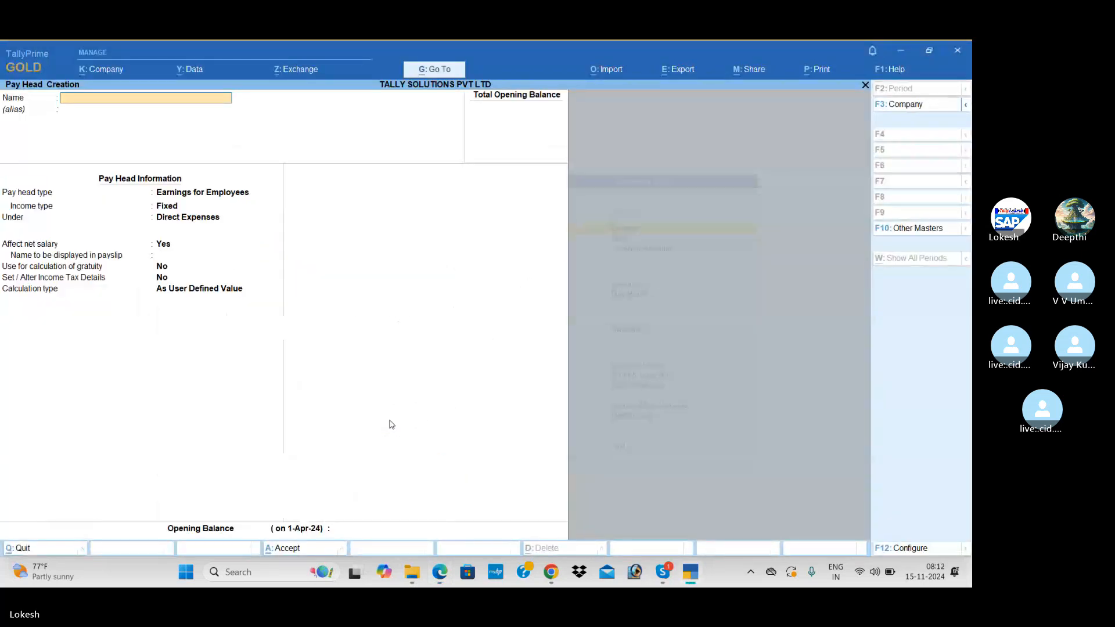
Name the new pay head 'House Rent Allowence' and place it under Indirect Expenses.
{"action": "type", "text": "House Rent Allowence"}
{"action": "key", "text": "Return"}
{"action": "key", "text": "Return"}
{"action": "key", "text": "Return"}
{"action": "key", "text": "Return"}
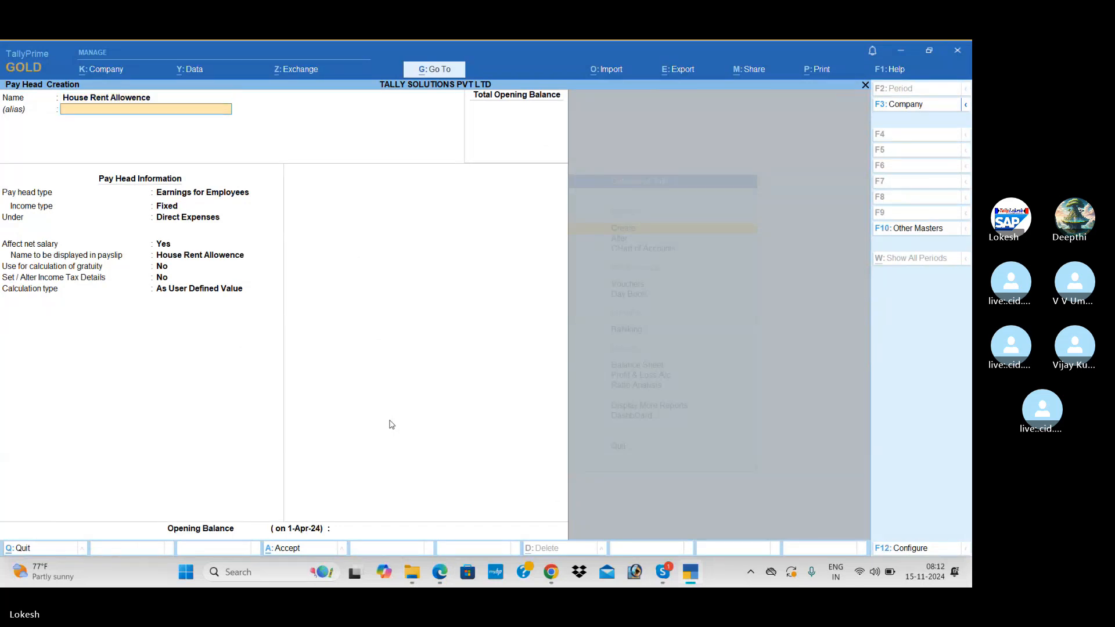
{"action": "key", "text": "Down"}
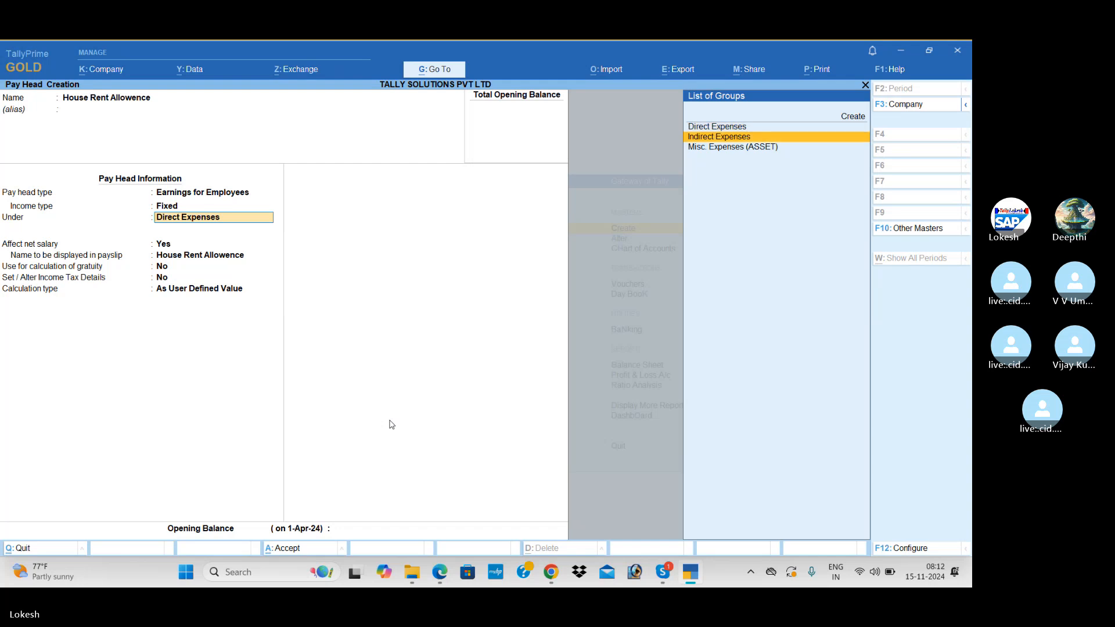
{"action": "key", "text": "Down"}
{"action": "key", "text": "Up"}
{"action": "key", "text": "Return"}
{"action": "key", "text": "Return"}
{"action": "key", "text": "Return"}
{"action": "key", "text": "Return"}
{"action": "key", "text": "Return"}
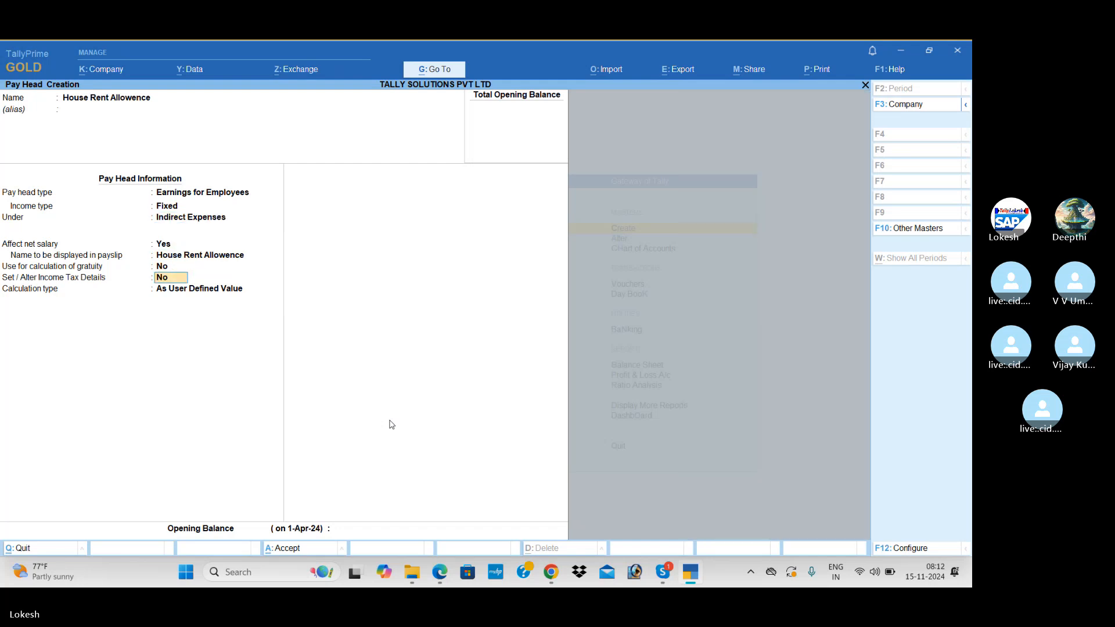
Set the calculation type to As Computed Value, keeping no rounding.
{"action": "key", "text": "alt+Tab"}
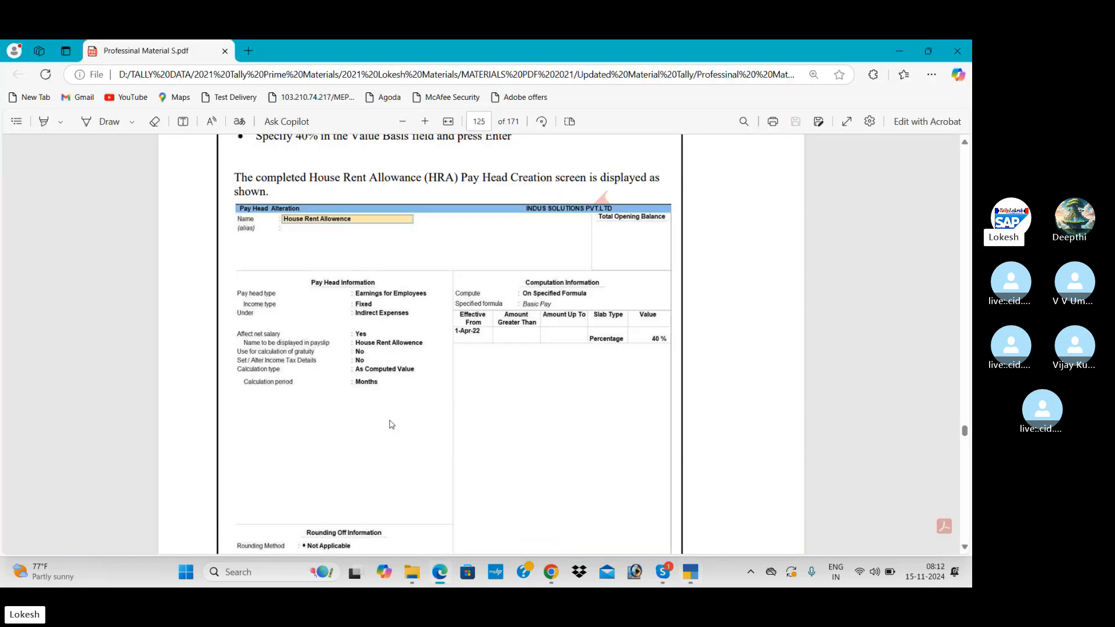
{"action": "key", "text": "alt+Tab"}
{"action": "key", "text": "Up"}
{"action": "key", "text": "Return"}
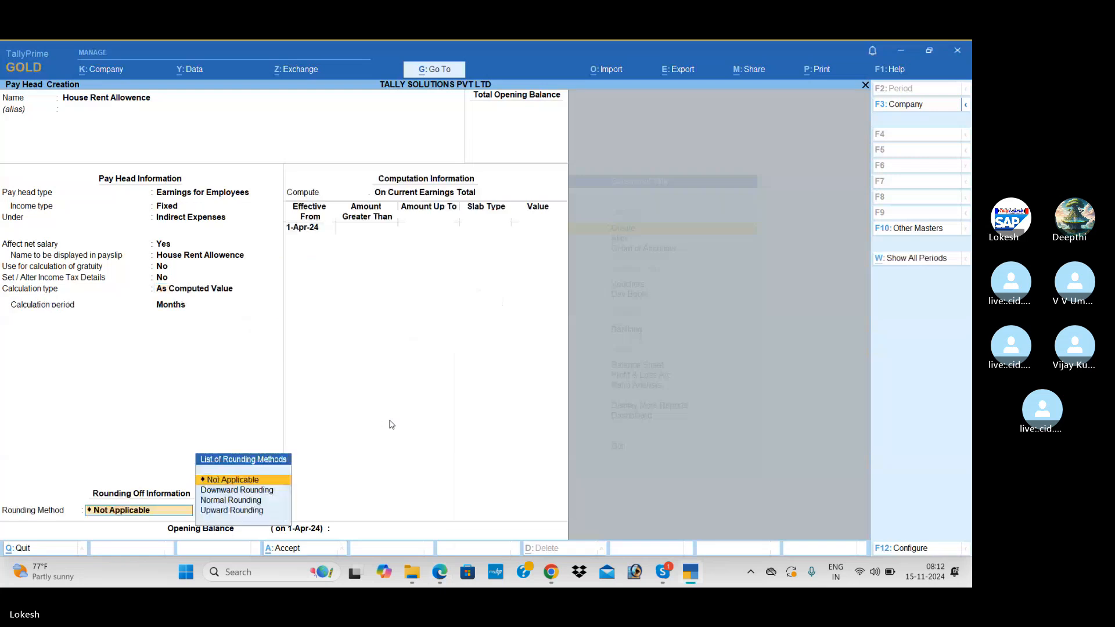
{"action": "key", "text": "Return"}
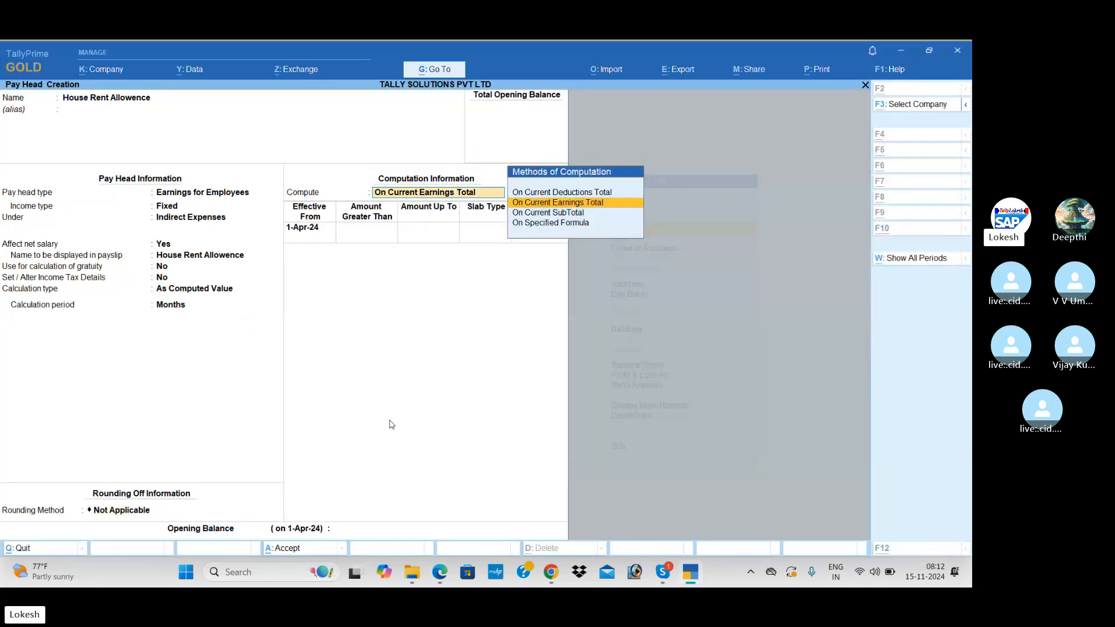
Compute it on a specified formula as 40 percent of Basic Pay.
{"action": "key", "text": "alt+Tab"}
{"action": "key", "text": "alt+Tab"}
{"action": "key", "text": "Down"}
{"action": "key", "text": "Down"}
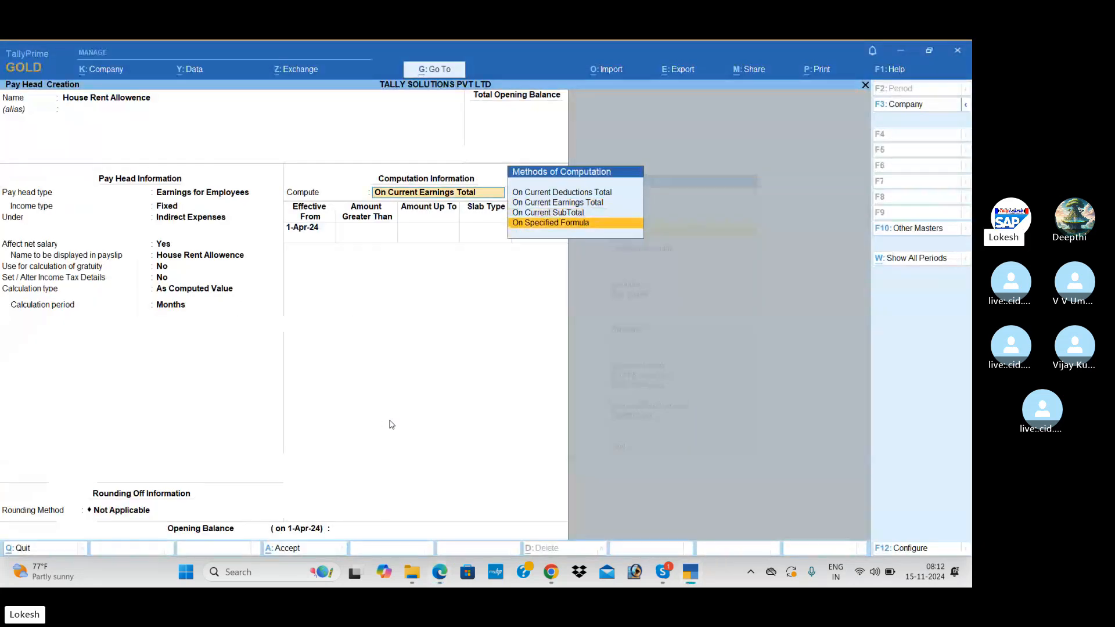
{"action": "key", "text": "Return"}
{"action": "key", "text": "Return"}
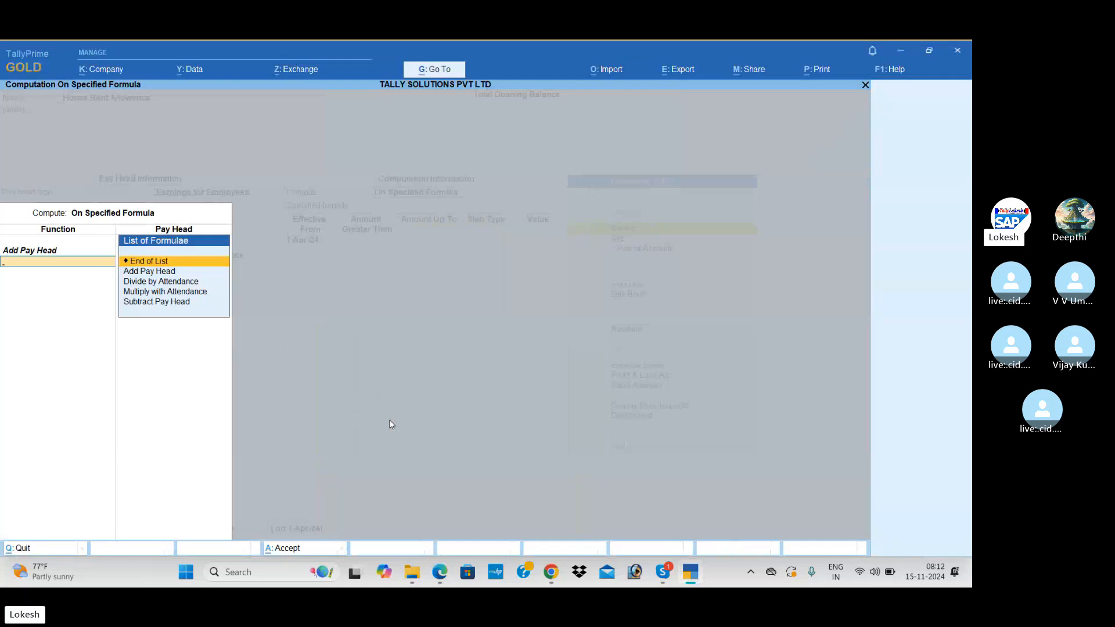
{"action": "key", "text": "Return"}
{"action": "key", "text": "Return"}
{"action": "key", "text": "Return"}
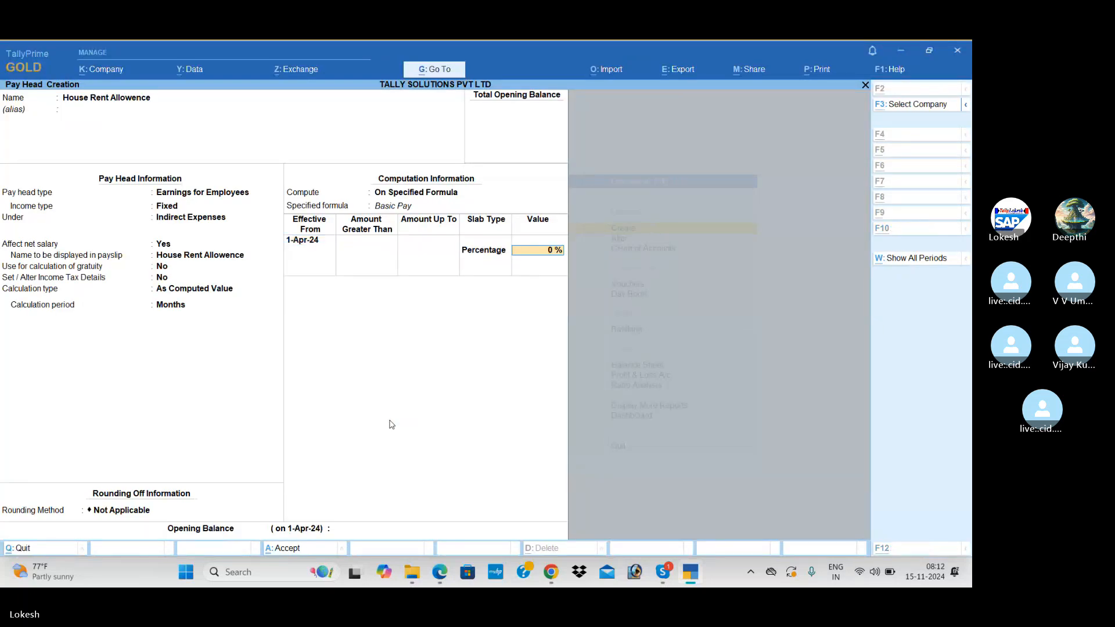
{"action": "key", "text": "alt+Tab"}
{"action": "key", "text": "alt+Tab"}
{"action": "type", "text": "40"}
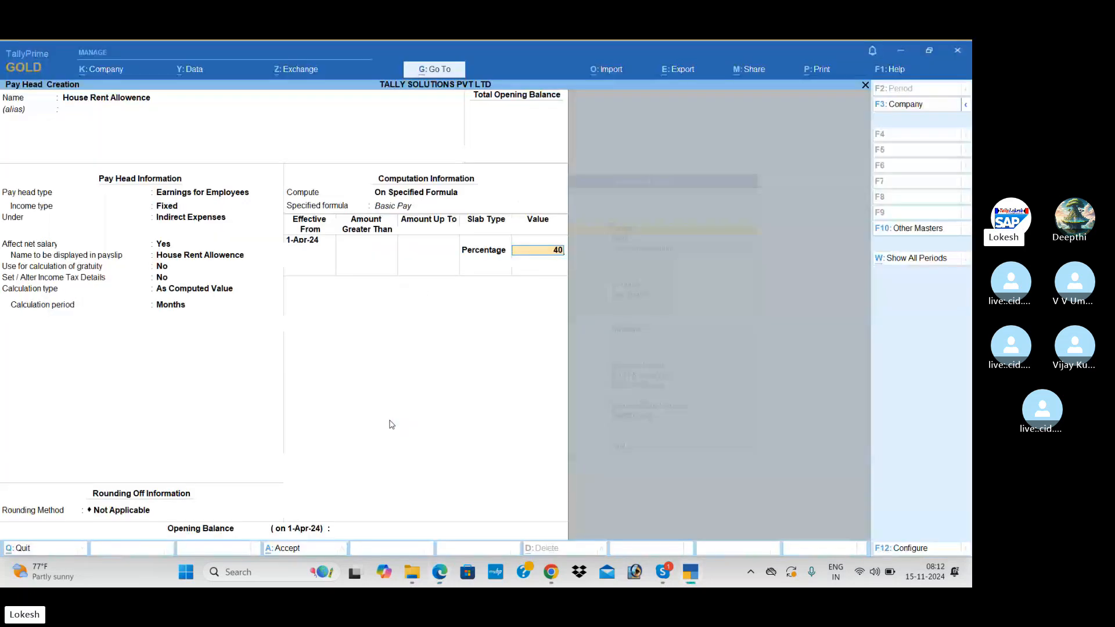
{"action": "key", "text": "Return"}
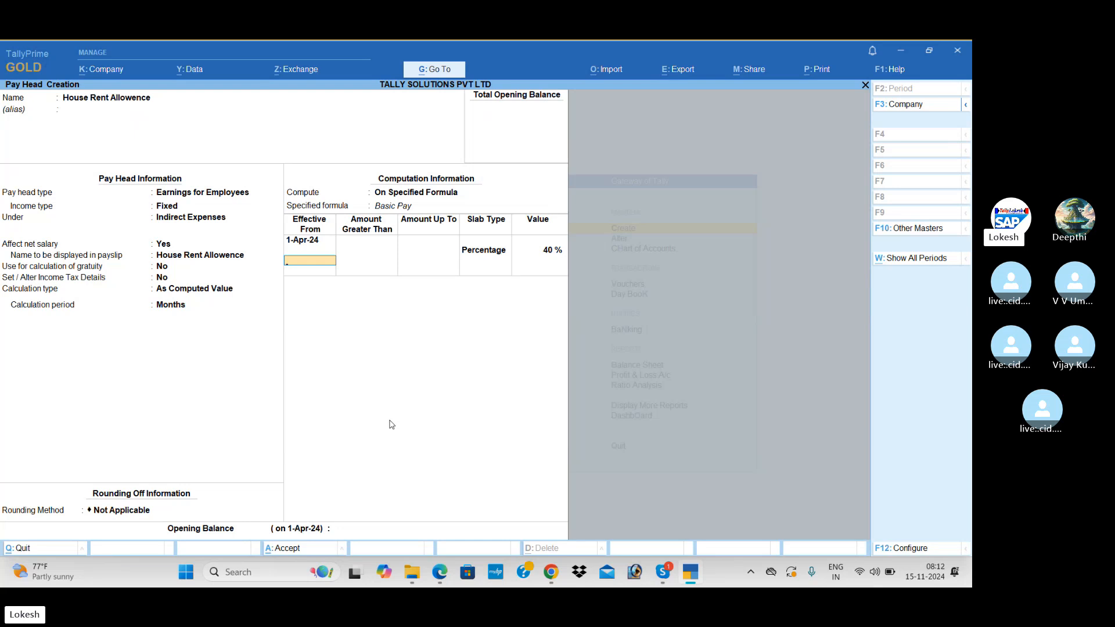
Skip the effective-from row and opening balance, then save the House Rent Allowence pay head.
{"action": "key", "text": "Return"}
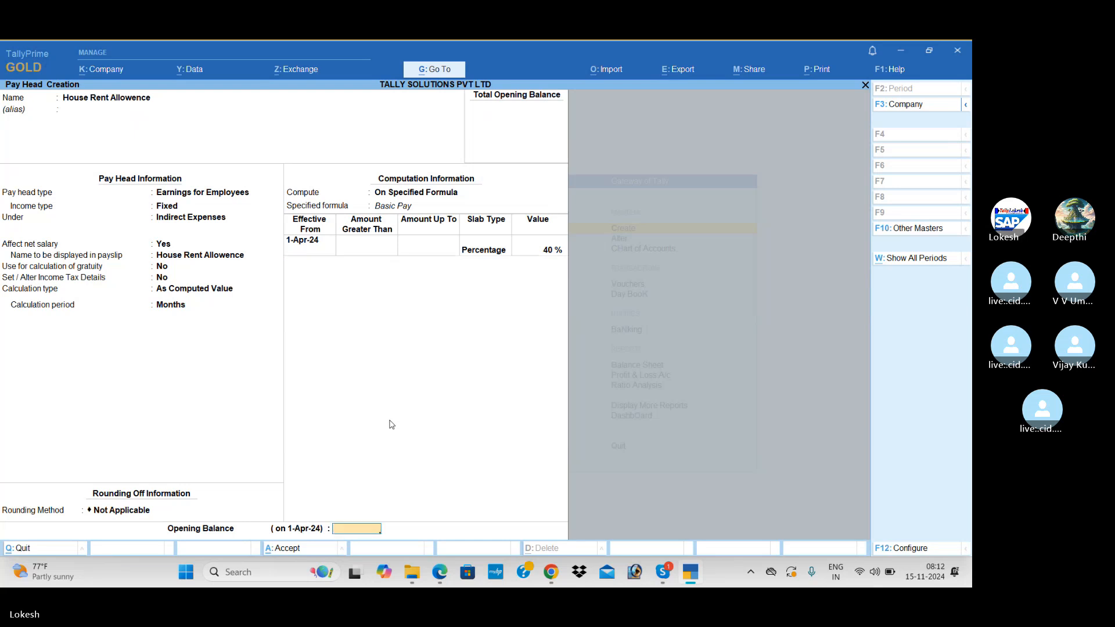
{"action": "key", "text": "Return"}
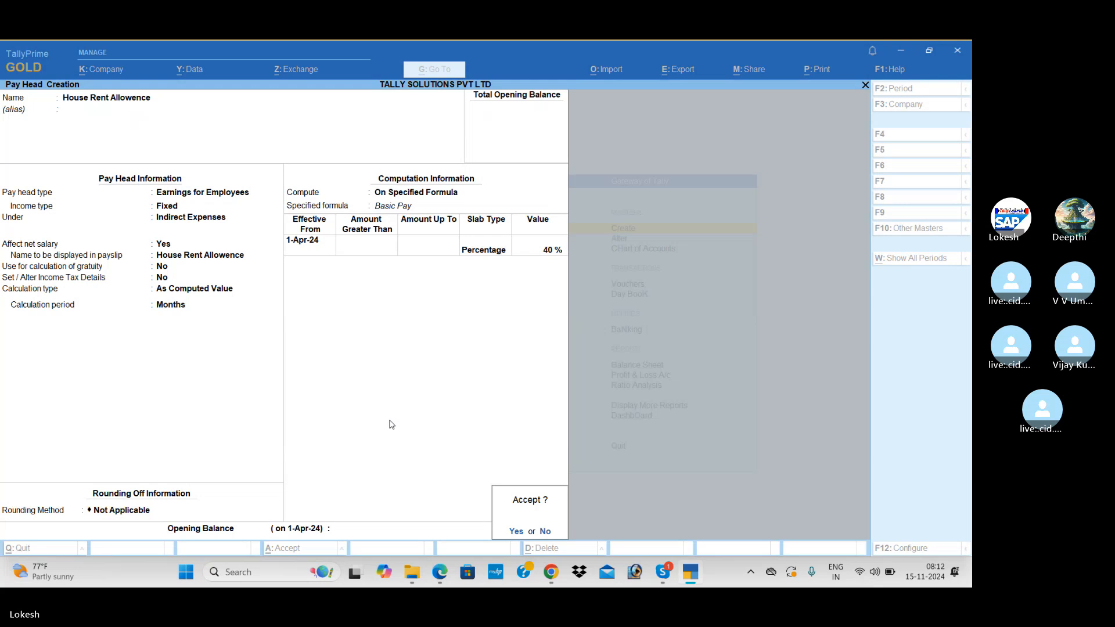
{"action": "key", "text": "Return"}
Create a pay head named 'Conveyance' under Indirect Expenses.
{"action": "key", "text": "alt+Tab"}
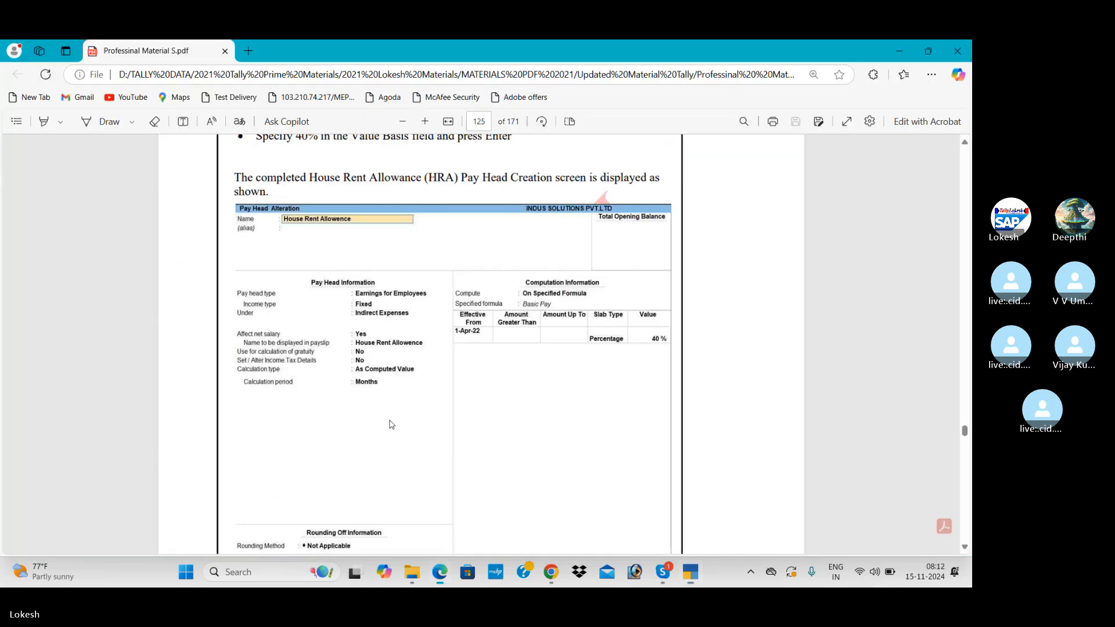
{"action": "scroll", "coordinate": [389, 424], "scroll_direction": "down", "scroll_amount": 10}
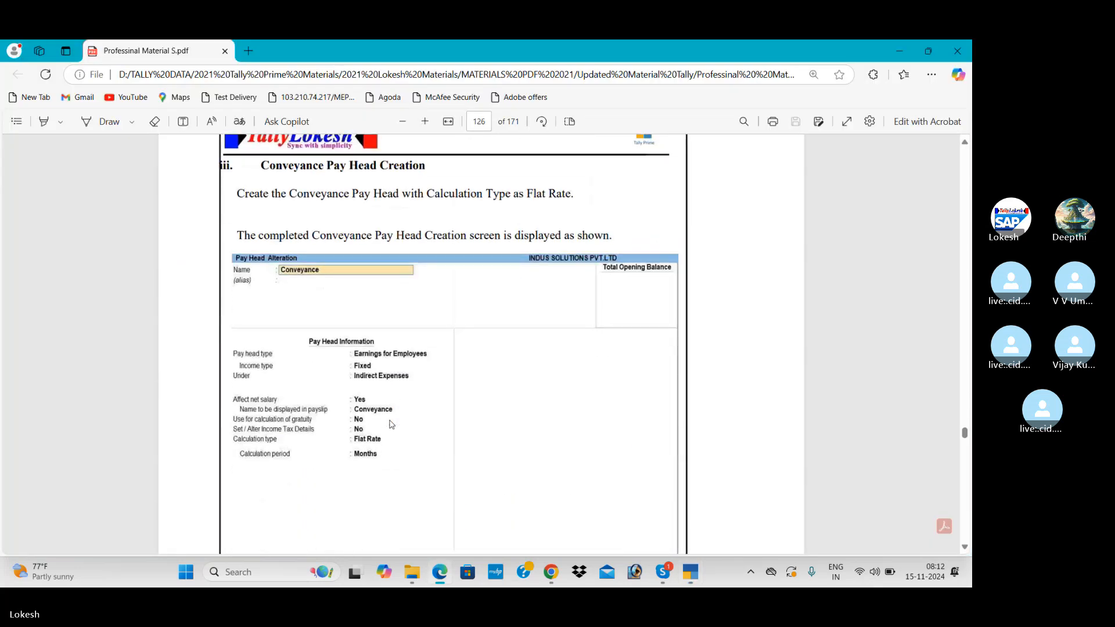
{"action": "key", "text": "alt+Tab"}
{"action": "type", "text": "C"}
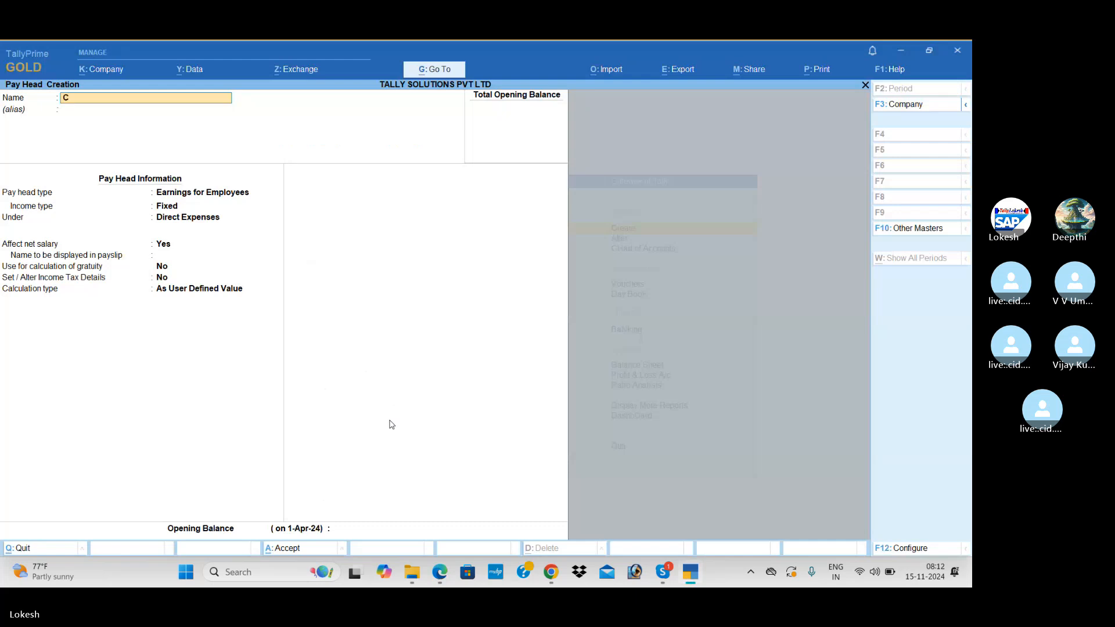
{"action": "type", "text": "onveyance"}
{"action": "key", "text": "Return"}
{"action": "key", "text": "Return"}
{"action": "key", "text": "Return"}
{"action": "key", "text": "Return"}
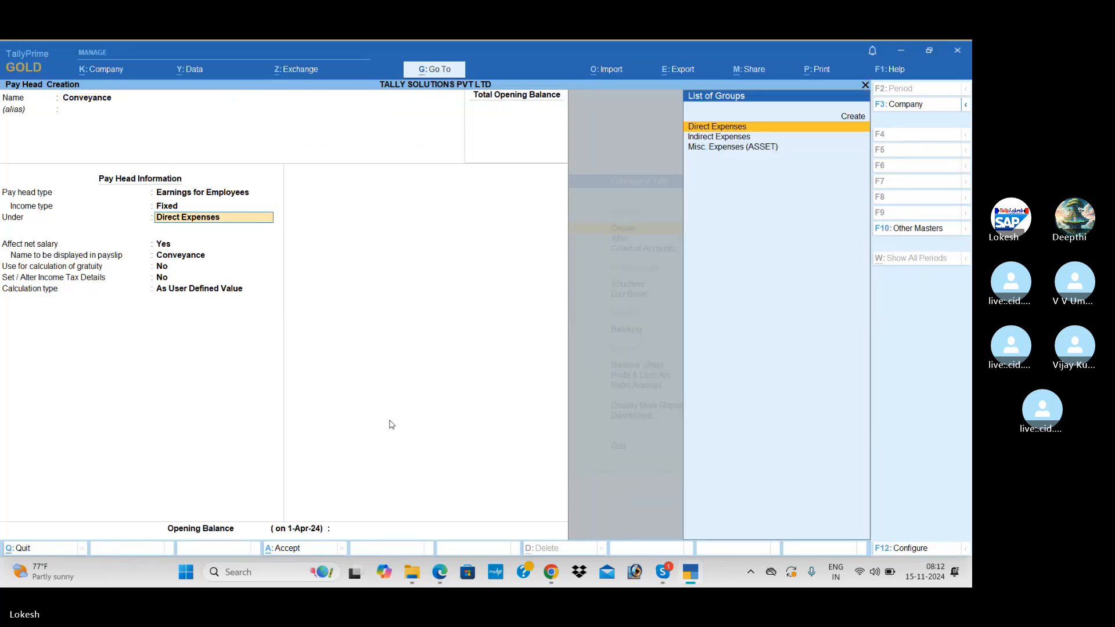
{"action": "key", "text": "Down"}
{"action": "key", "text": "Return"}
{"action": "key", "text": "Return"}
{"action": "key", "text": "Return"}
{"action": "key", "text": "Return"}
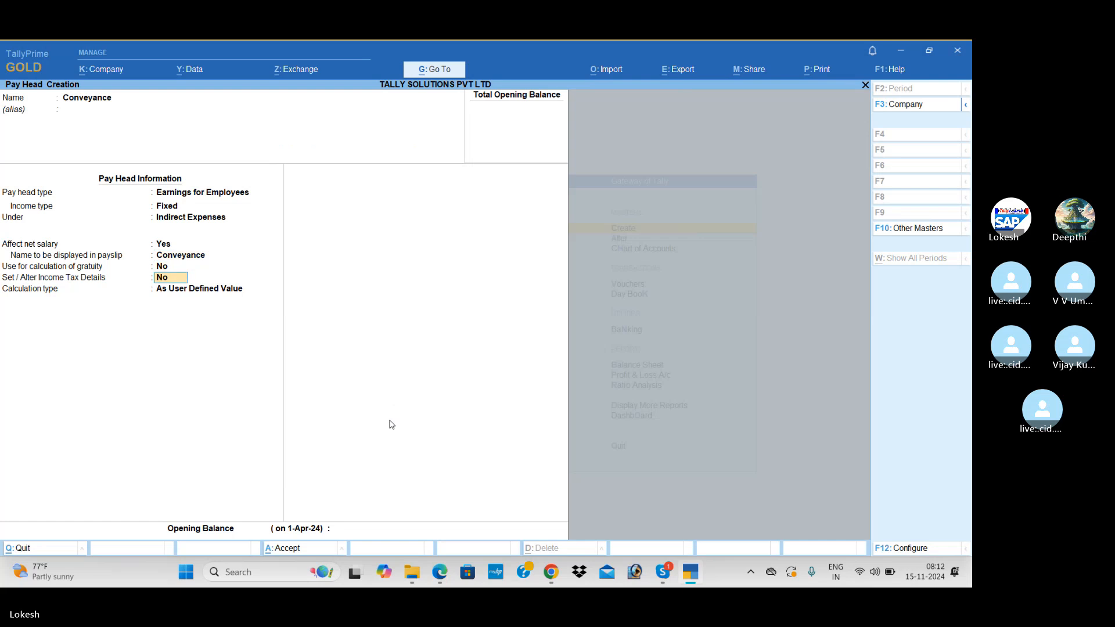
{"action": "key", "text": "Return"}
Set Conveyance's calculation type to Flat Rate with a Months calculation period.
{"action": "key", "text": "alt+Tab"}
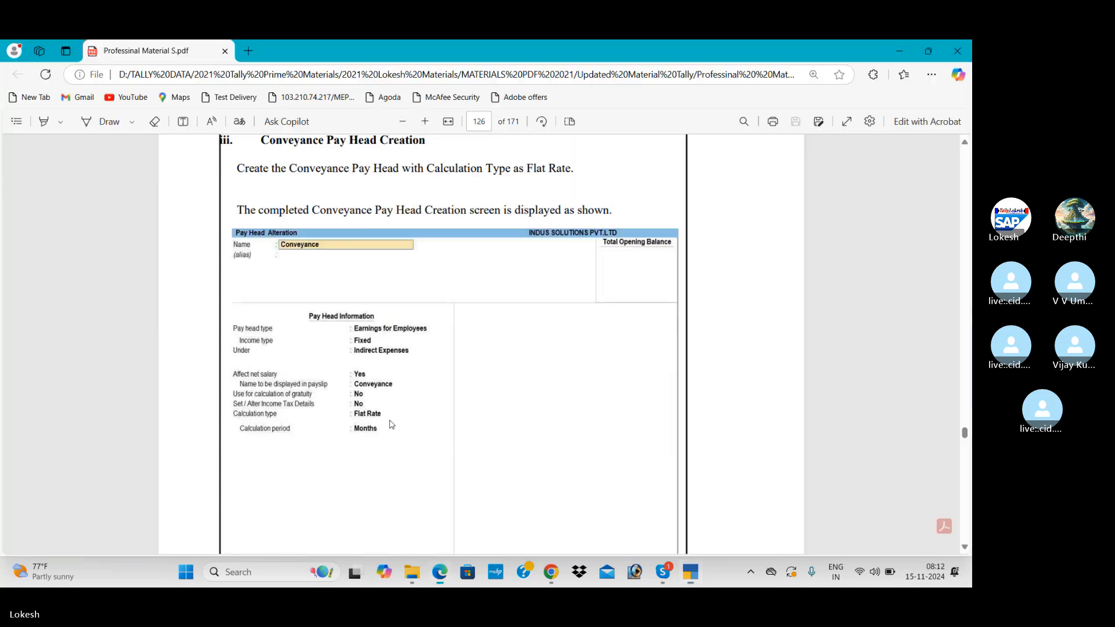
{"action": "key", "text": "alt+Tab"}
{"action": "key", "text": "Return"}
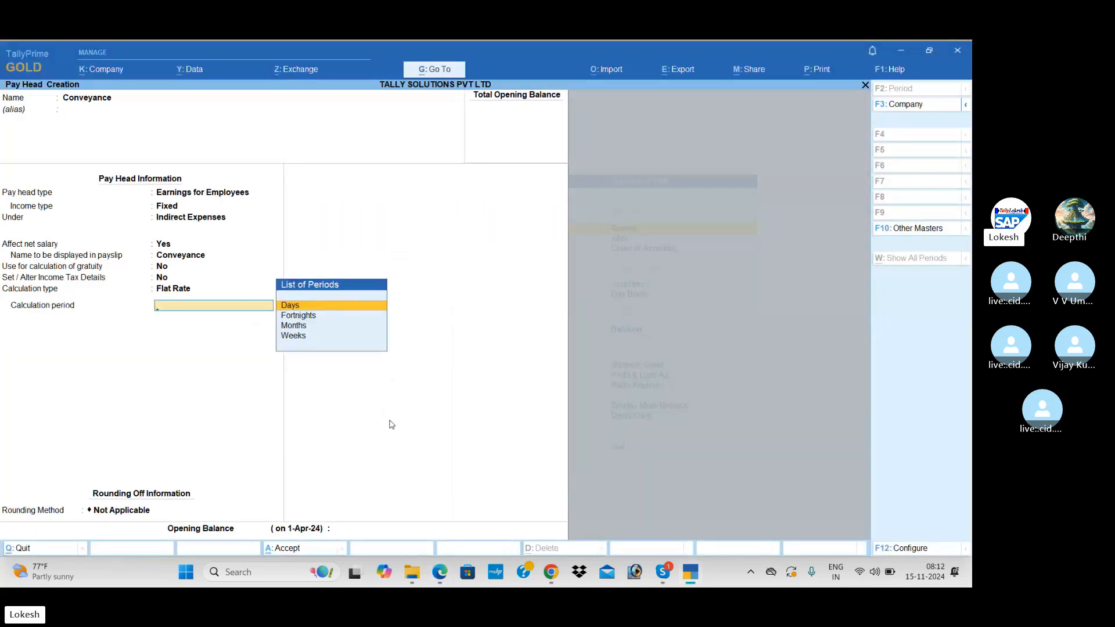
{"action": "key", "text": "Down"}
{"action": "key", "text": "Down"}
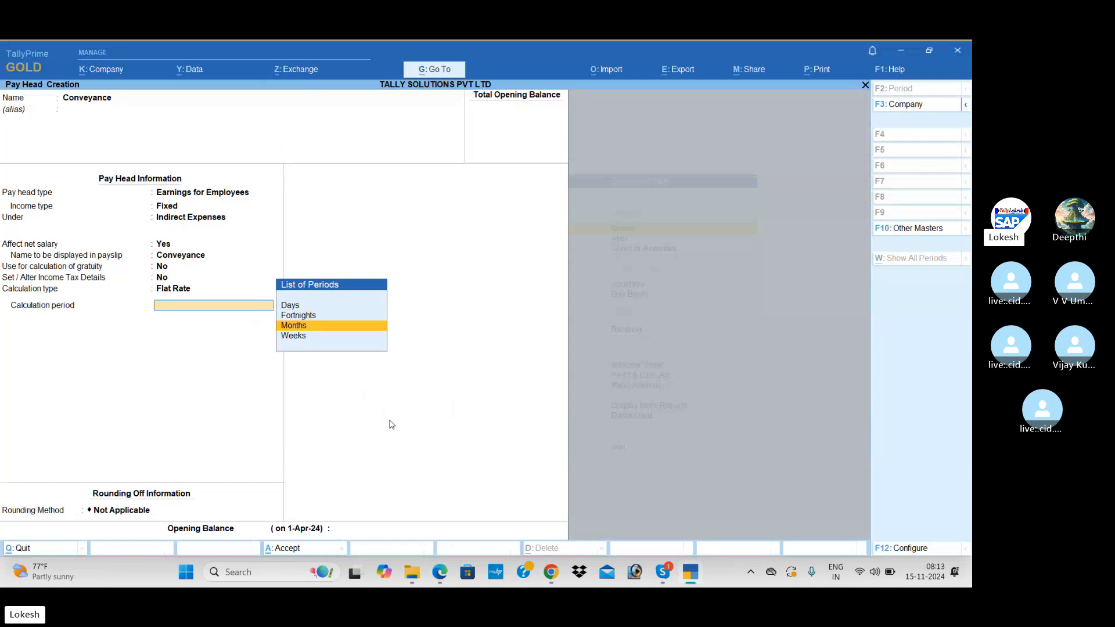
{"action": "key", "text": "Return"}
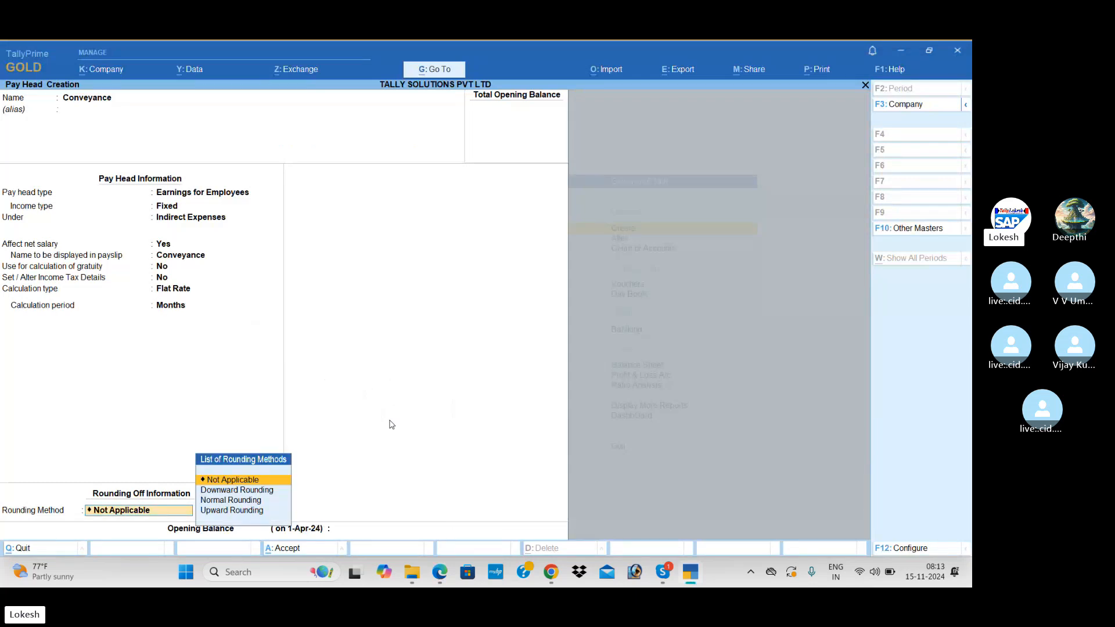
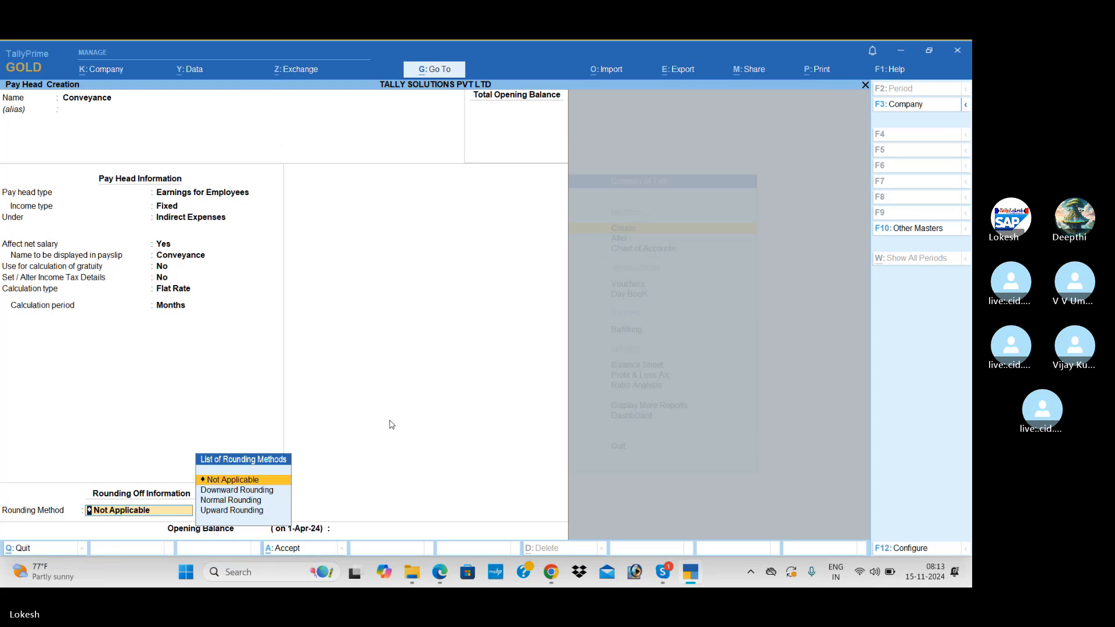
Save the Conveyance pay head with Not Applicable rounding.
{"action": "key", "text": "Return"}
{"action": "key", "text": "Return"}
{"action": "key", "text": "Return"}
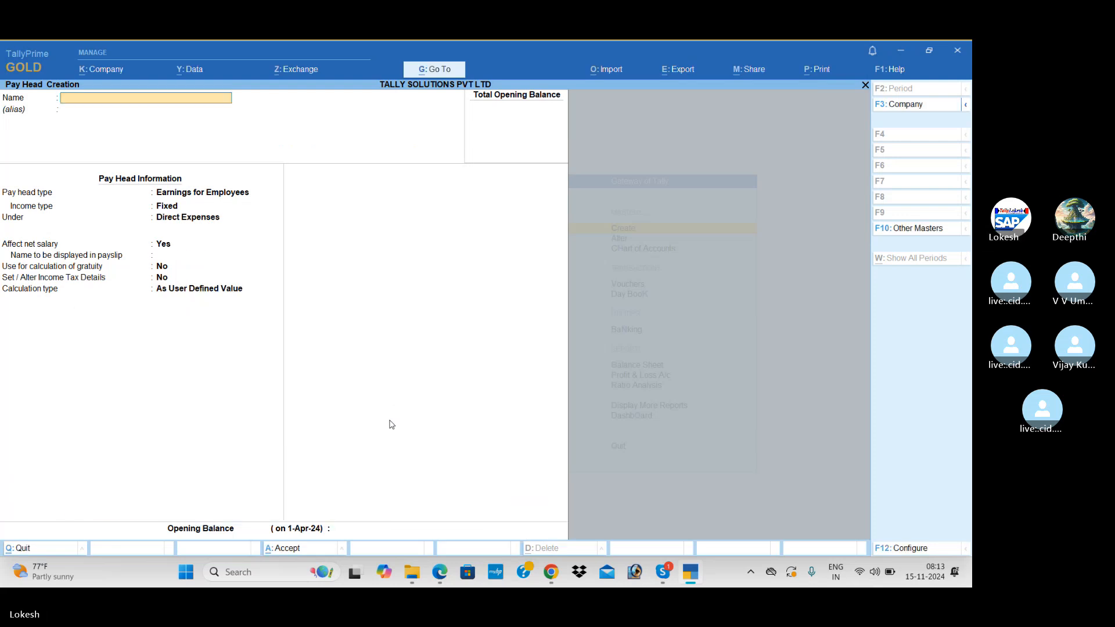
{"action": "key", "text": "alt+Tab"}
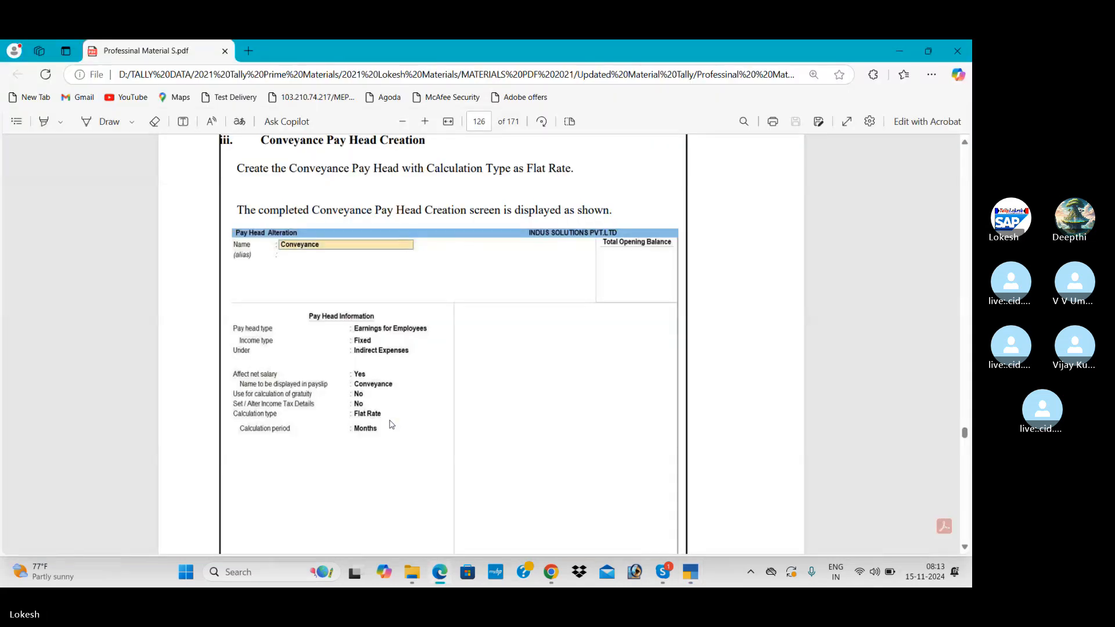
Create an 'Overtime Pay' earnings pay head under Indirect Expenses.
{"action": "scroll", "coordinate": [391, 424], "scroll_direction": "down", "scroll_amount": 1}
{"action": "scroll", "coordinate": [391, 424], "scroll_direction": "down", "scroll_amount": 5}
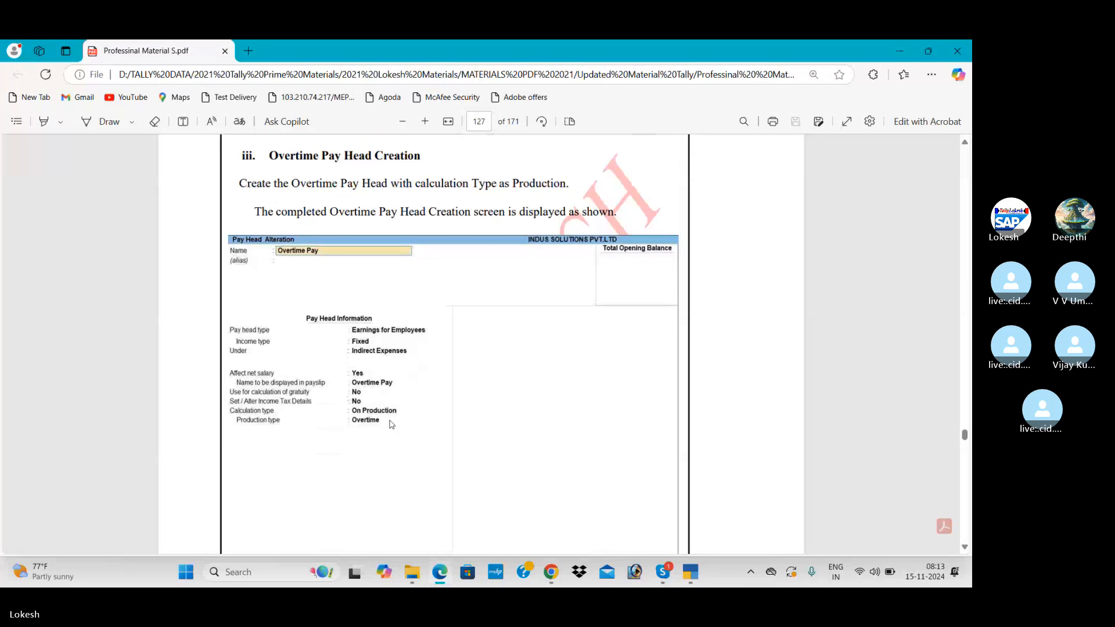
{"action": "key", "text": "alt+Tab"}
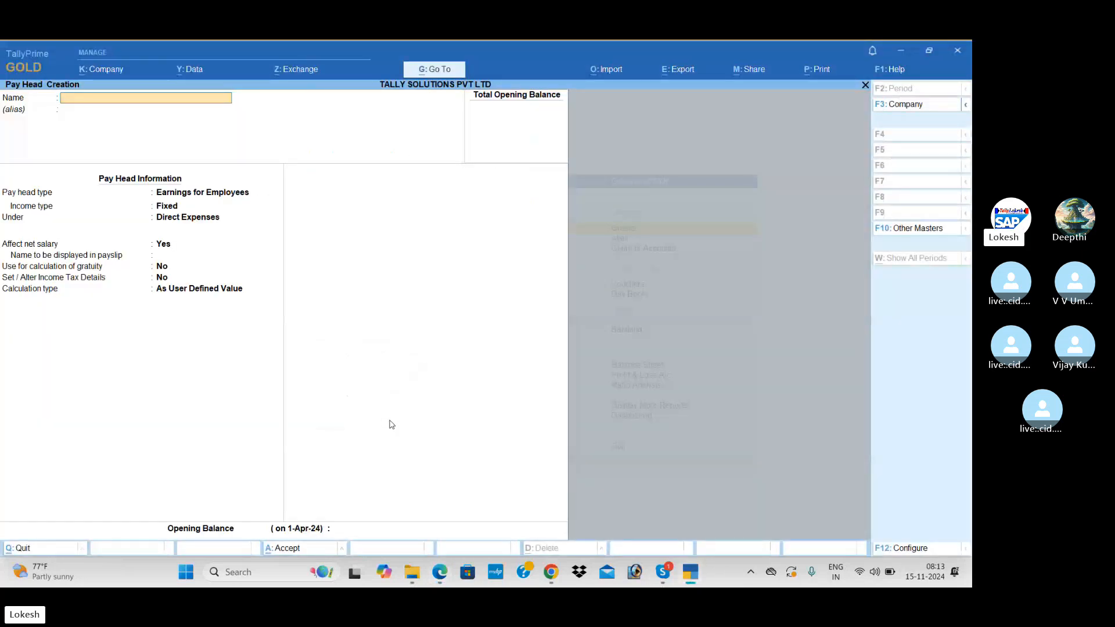
{"action": "type", "text": "Over"}
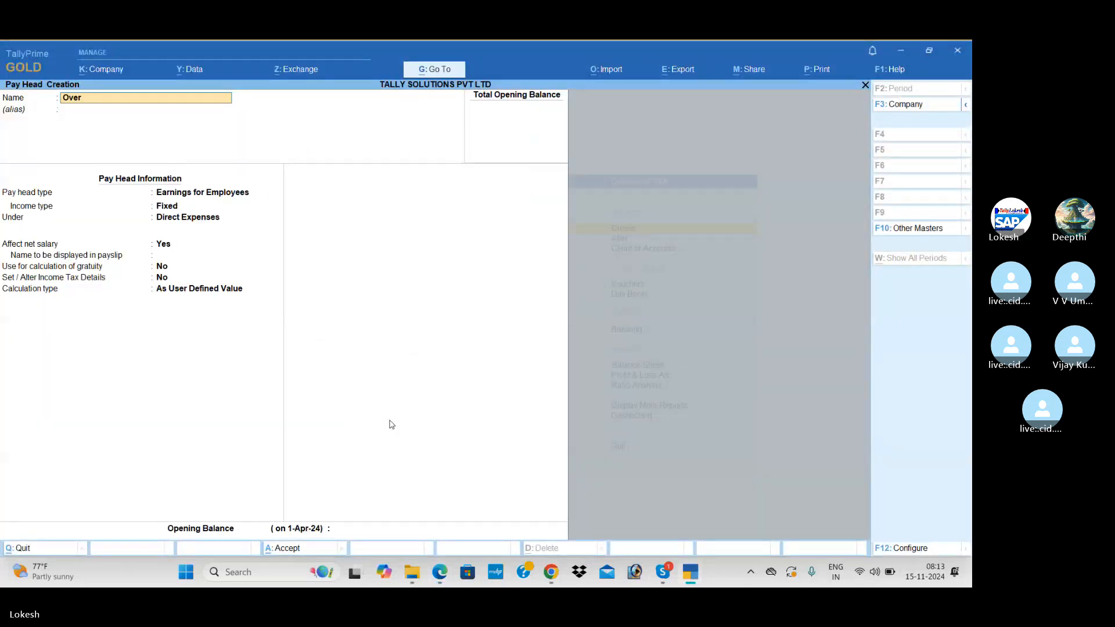
{"action": "type", "text": "time Pay"}
{"action": "key", "text": "Return"}
{"action": "key", "text": "Return"}
{"action": "key", "text": "Return"}
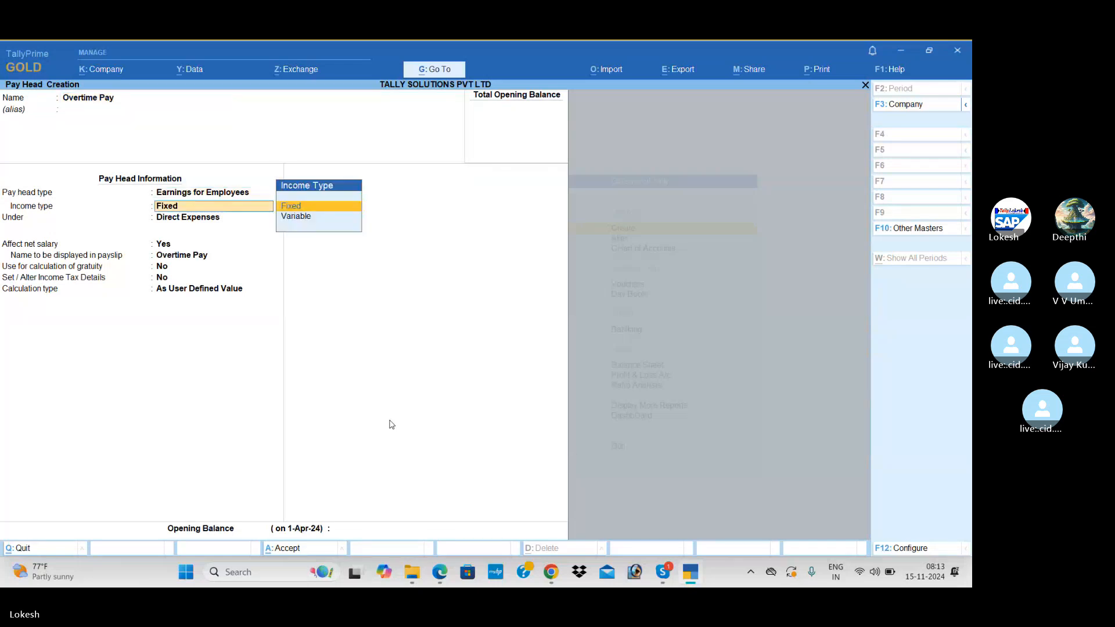
{"action": "key", "text": "Return"}
{"action": "key", "text": "Down"}
{"action": "key", "text": "Return"}
{"action": "key", "text": "Return"}
{"action": "key", "text": "Return"}
{"action": "key", "text": "Return"}
{"action": "key", "text": "Return"}
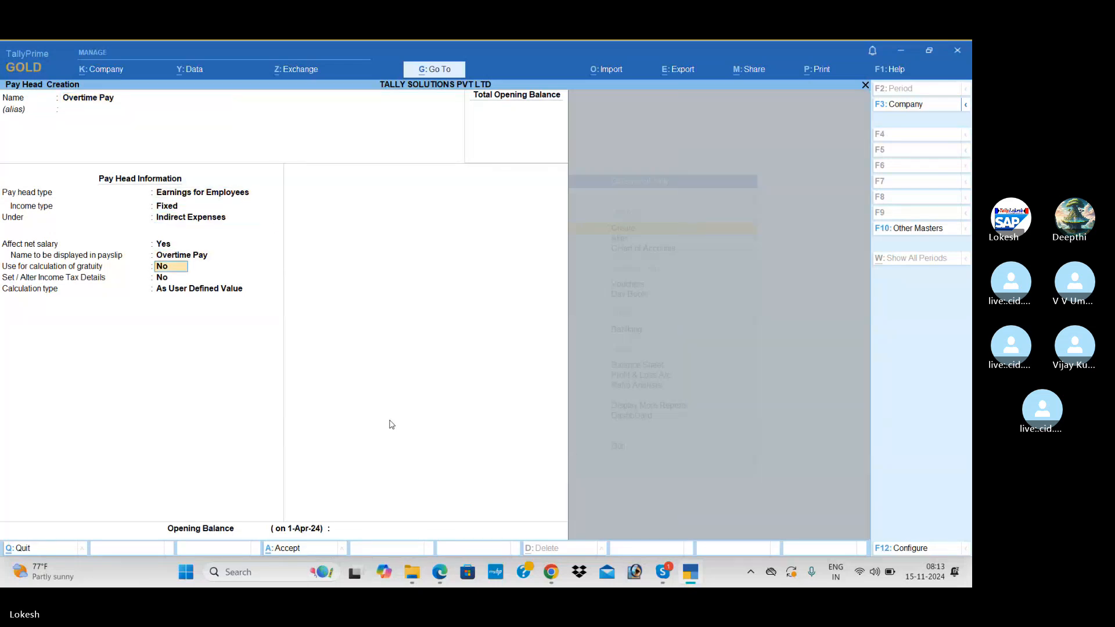
Set Overtime Pay to calculate On Production with Overtime production type and no rounding.
{"action": "key", "text": "alt+Tab"}
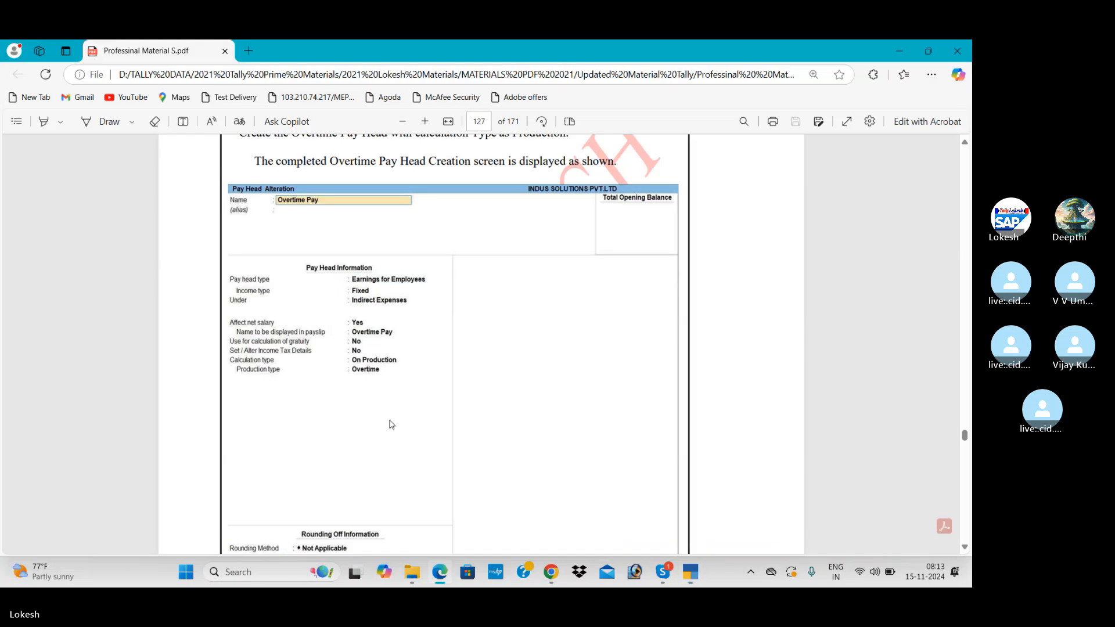
{"action": "key", "text": "alt+Tab"}
{"action": "key", "text": "Down"}
{"action": "key", "text": "Down"}
{"action": "key", "text": "Down"}
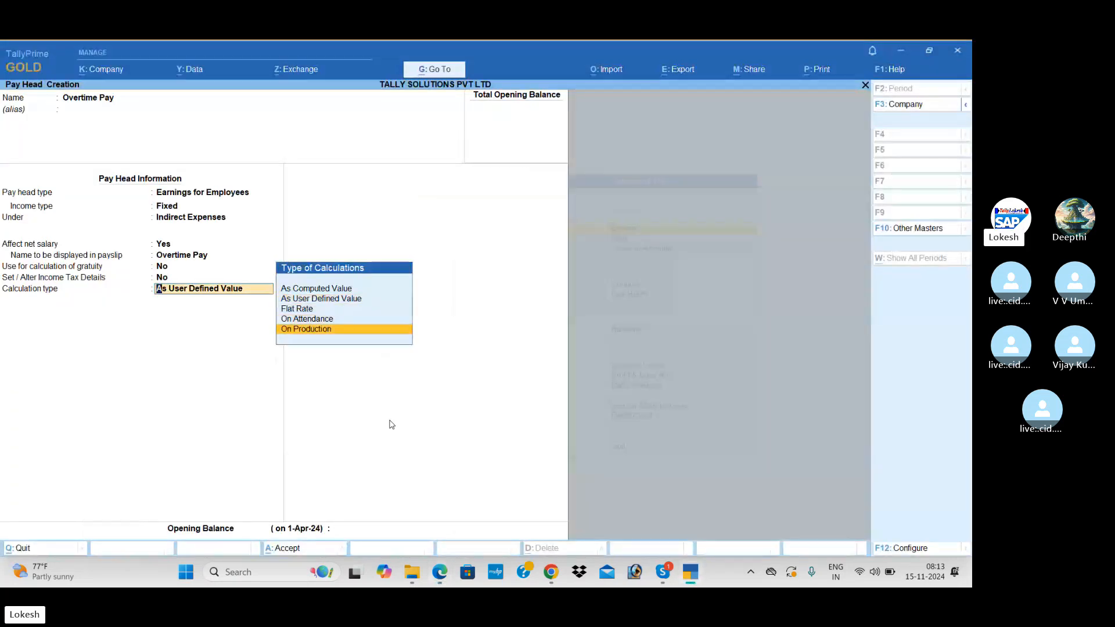
{"action": "key", "text": "Return"}
{"action": "key", "text": "Return"}
{"action": "key", "text": "Return"}
{"action": "key", "text": "Return"}
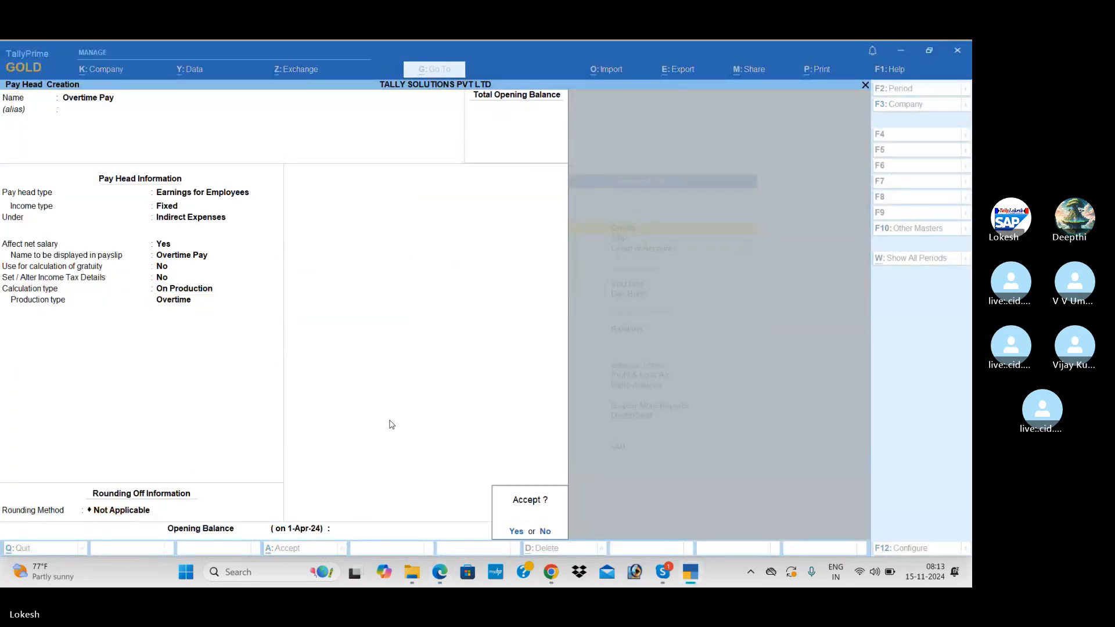
{"action": "key", "text": "Return"}
Save Overtime Pay and start a new pay head named 'Variable Pay'.
{"action": "key", "text": "alt+Tab"}
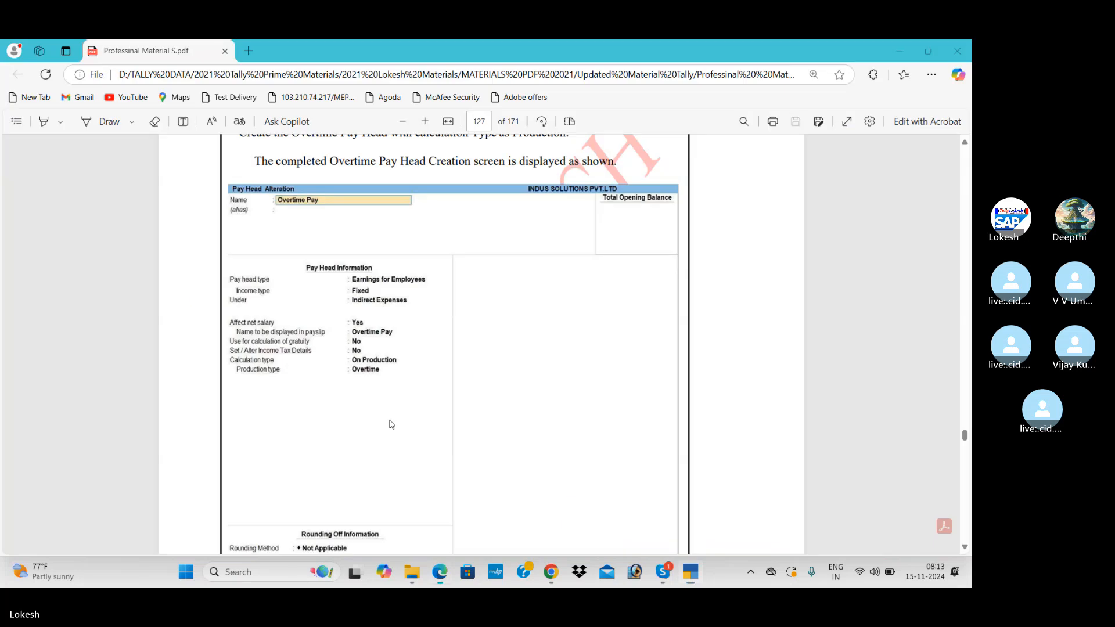
{"action": "scroll", "coordinate": [391, 425], "scroll_direction": "down", "scroll_amount": 10}
{"action": "scroll", "coordinate": [390, 425], "scroll_direction": "down", "scroll_amount": 5}
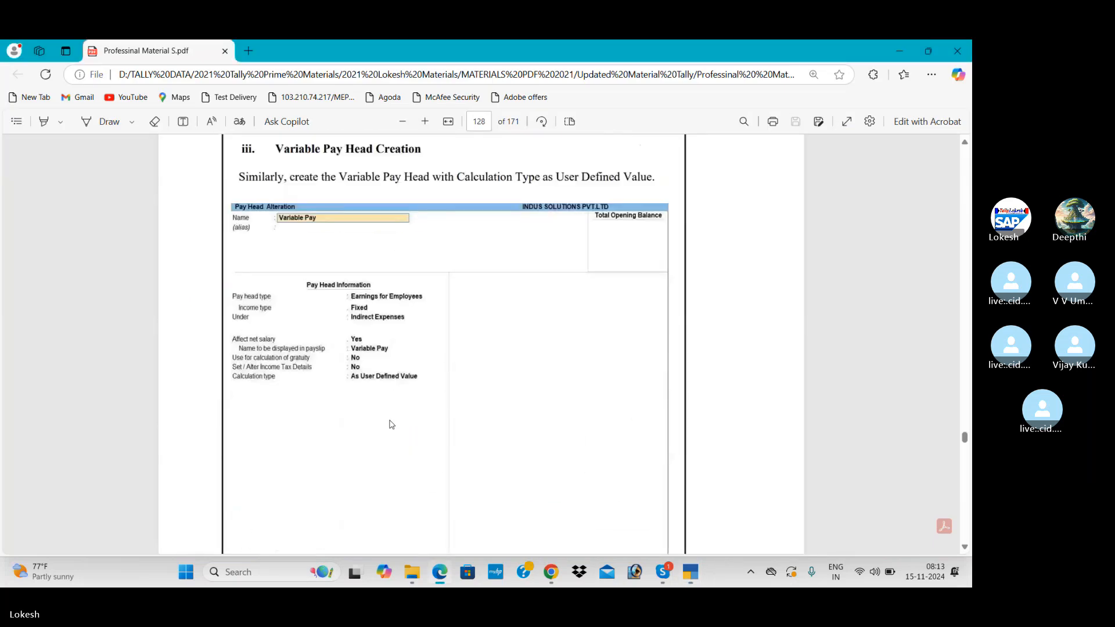
{"action": "key", "text": "alt+Tab"}
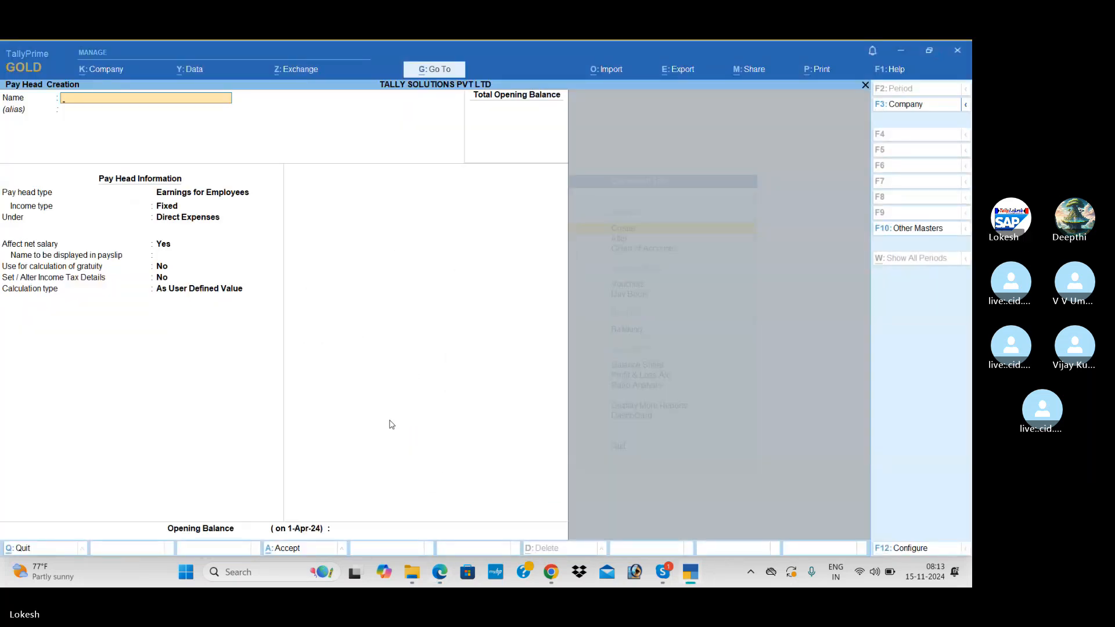
{"action": "type", "text": "Variable Pa"}
{"action": "key", "text": "Return"}
{"action": "key", "text": "Return"}
{"action": "key", "text": "Return"}
{"action": "key", "text": "Return"}
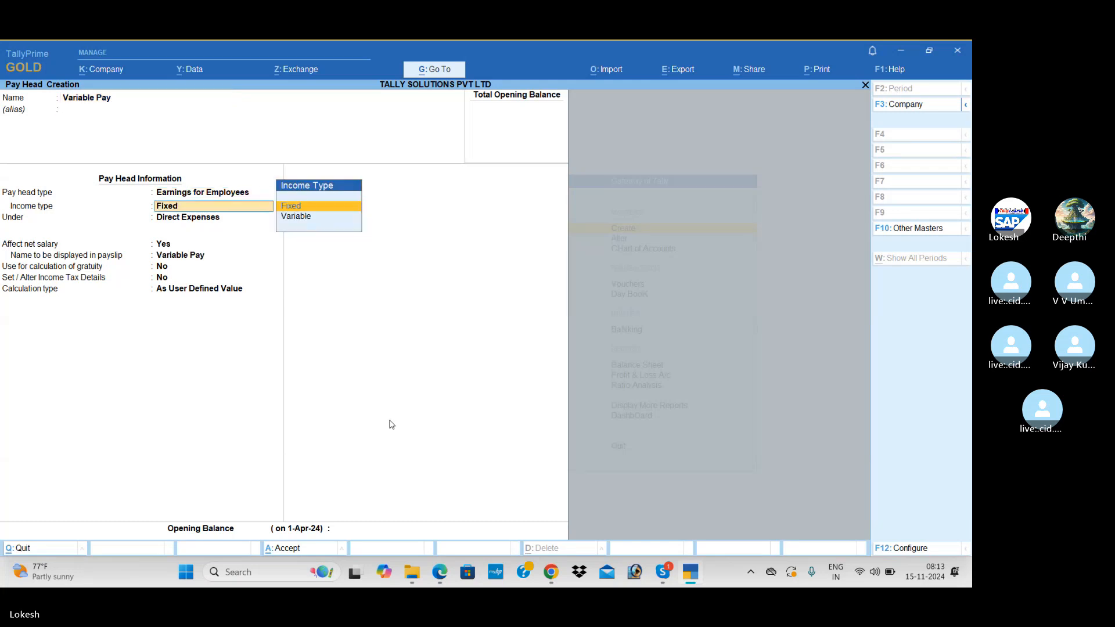
Place Variable Pay under Indirect Expenses, keep As User Defined Value, and save it.
{"action": "key", "text": "Down"}
{"action": "key", "text": "Return"}
{"action": "key", "text": "Return"}
{"action": "key", "text": "Return"}
{"action": "key", "text": "Return"}
{"action": "key", "text": "Return"}
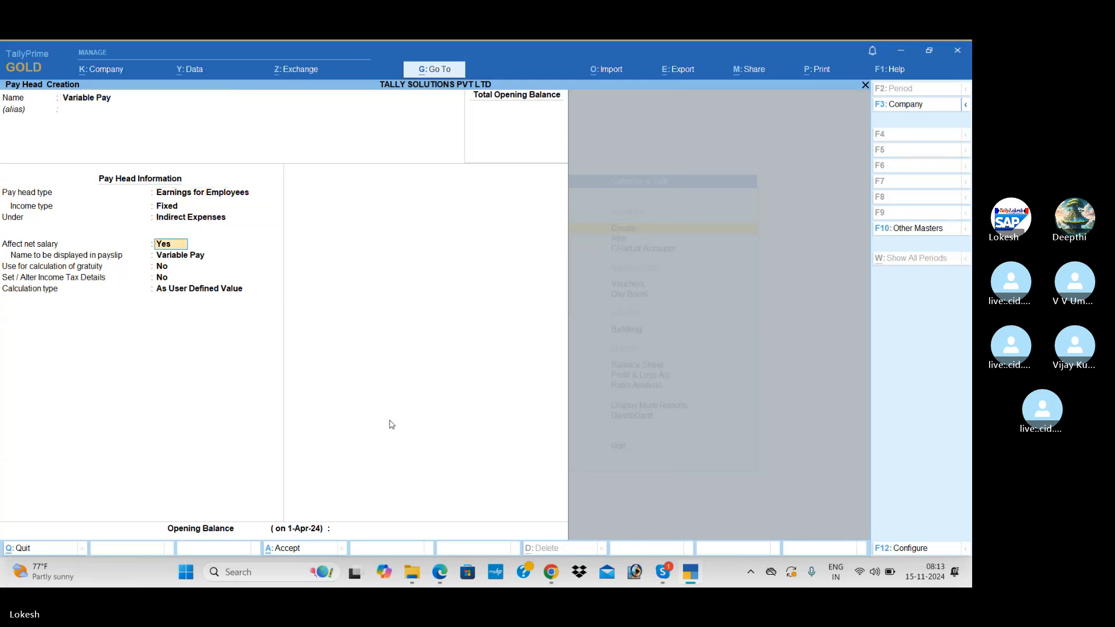
{"action": "key", "text": "alt+Tab"}
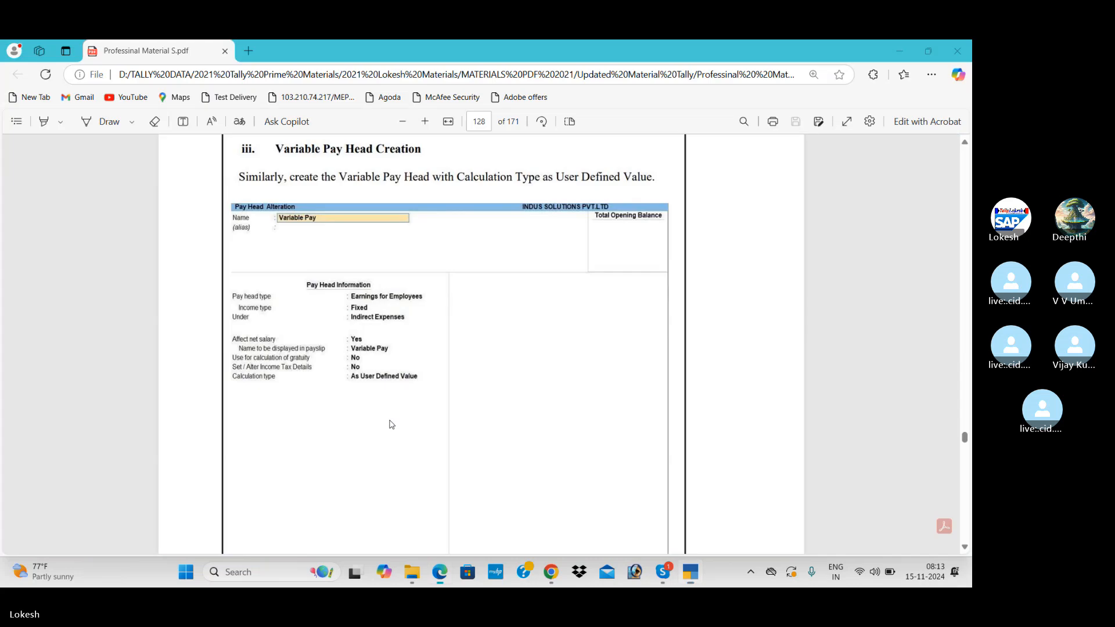
{"action": "key", "text": "alt+Tab"}
{"action": "key", "text": "Return"}
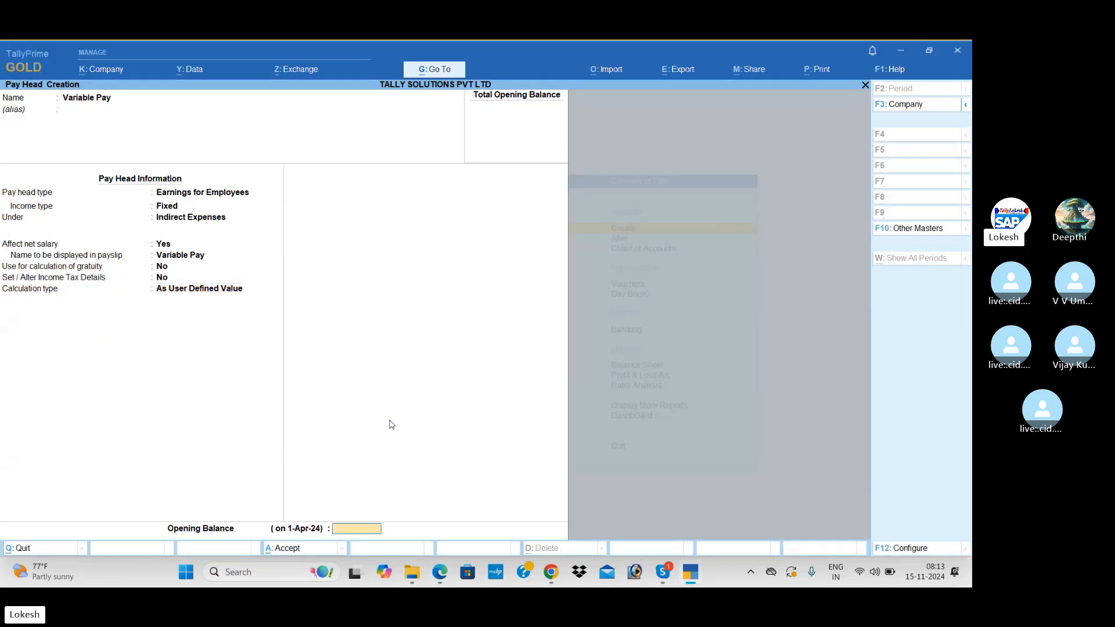
{"action": "key", "text": "Return"}
{"action": "key", "text": "Return"}
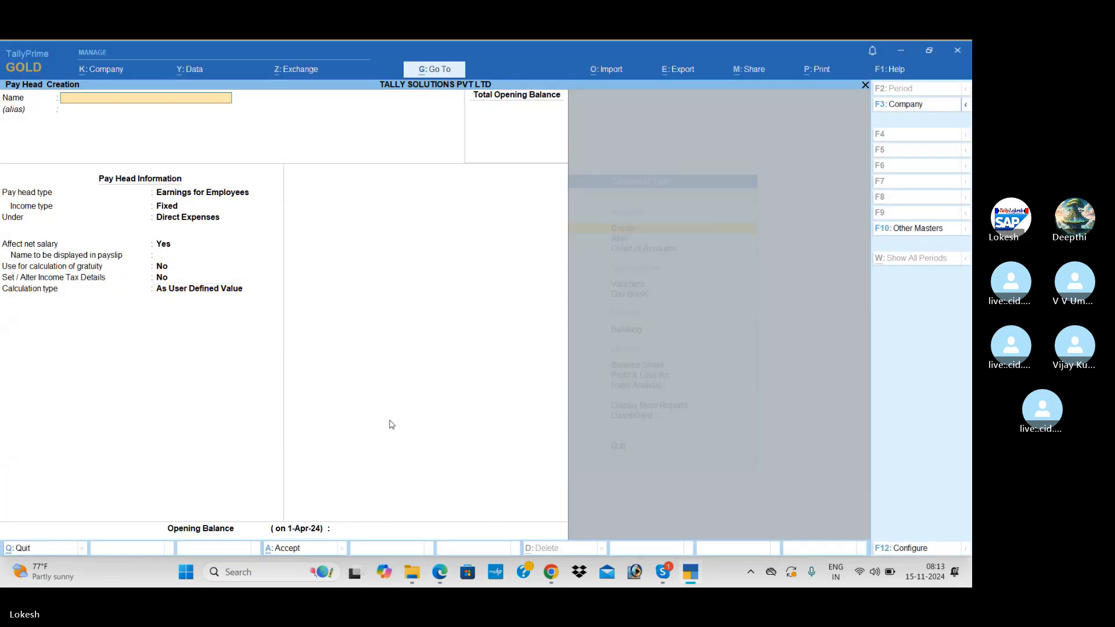
{"action": "key", "text": "alt+Tab"}
Start a new pay head named 'Employee Pf @ 12%'.
{"action": "scroll", "coordinate": [392, 425], "scroll_direction": "down", "scroll_amount": 5}
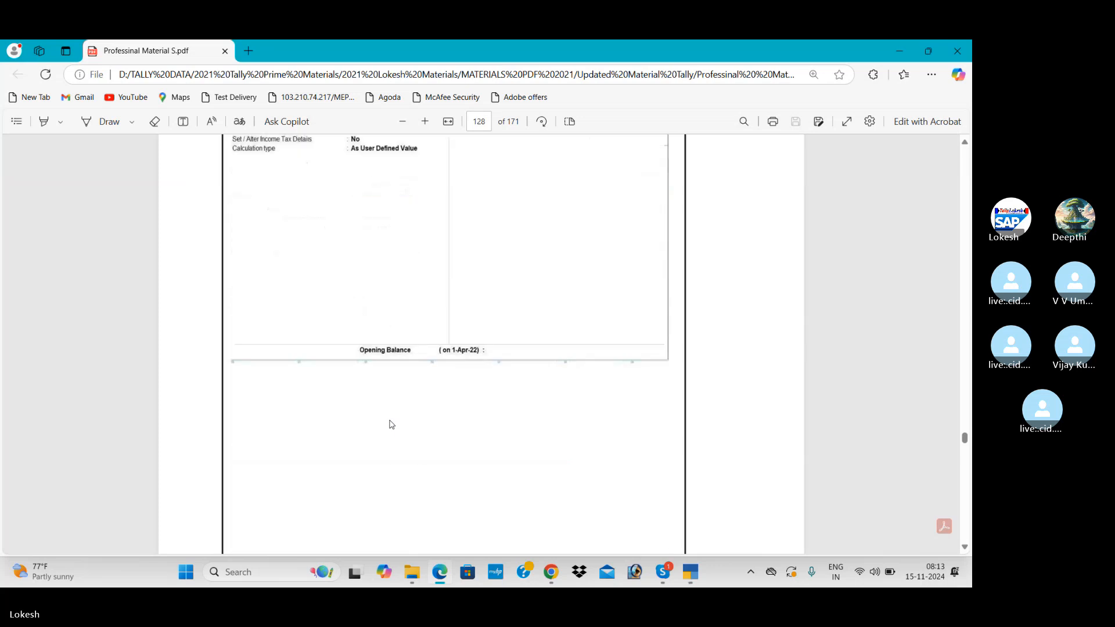
{"action": "scroll", "coordinate": [392, 425], "scroll_direction": "down", "scroll_amount": 5}
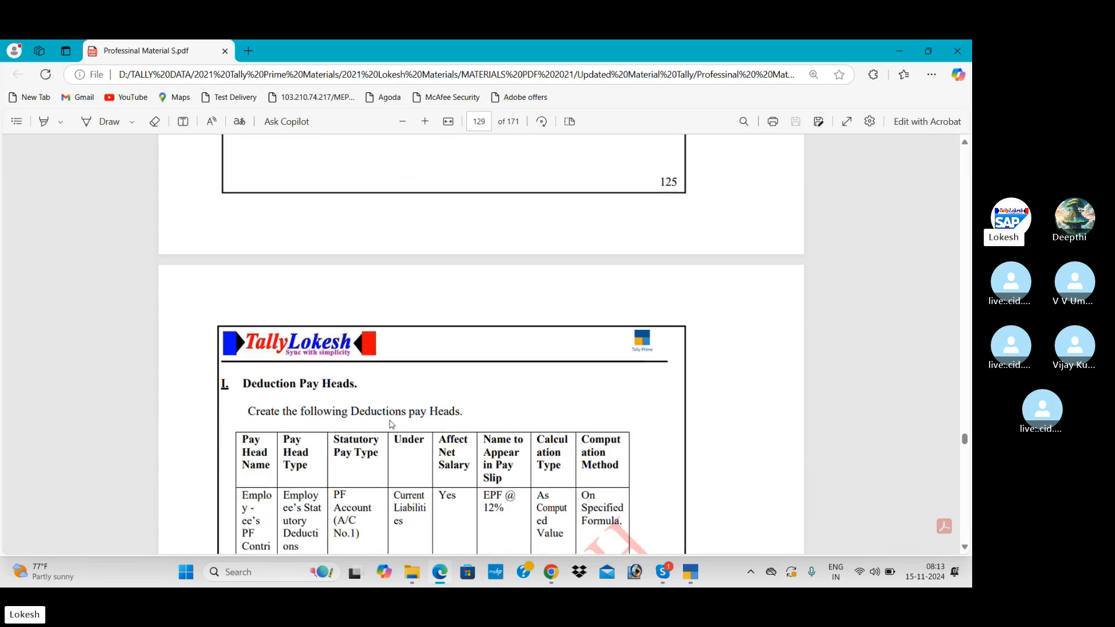
{"action": "scroll", "coordinate": [390, 425], "scroll_direction": "down", "scroll_amount": 4}
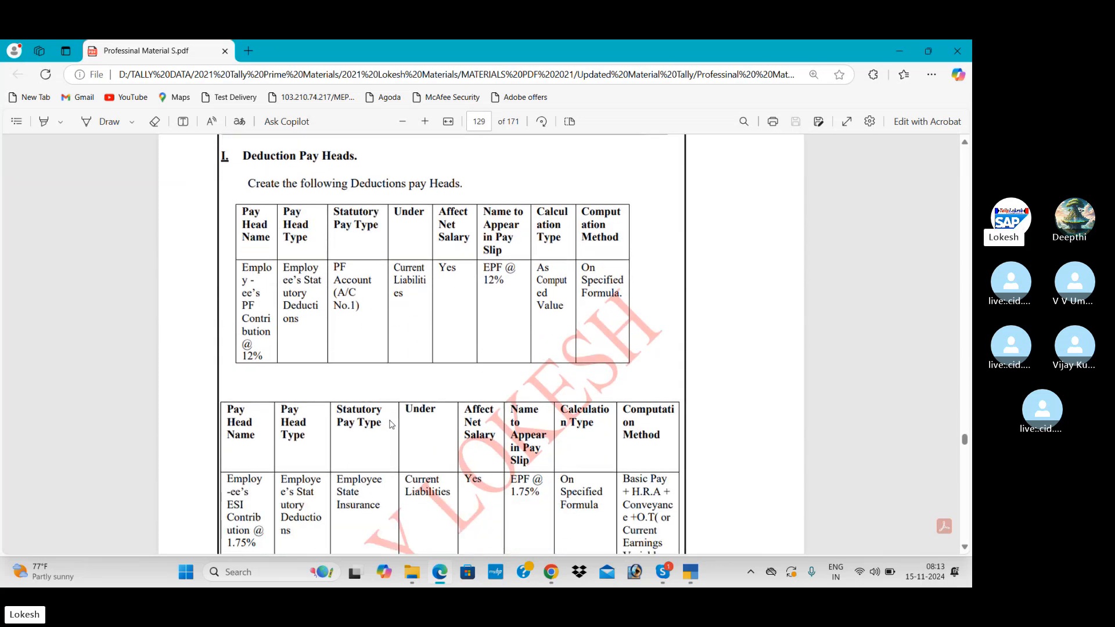
{"action": "scroll", "coordinate": [392, 424], "scroll_direction": "down", "scroll_amount": 15}
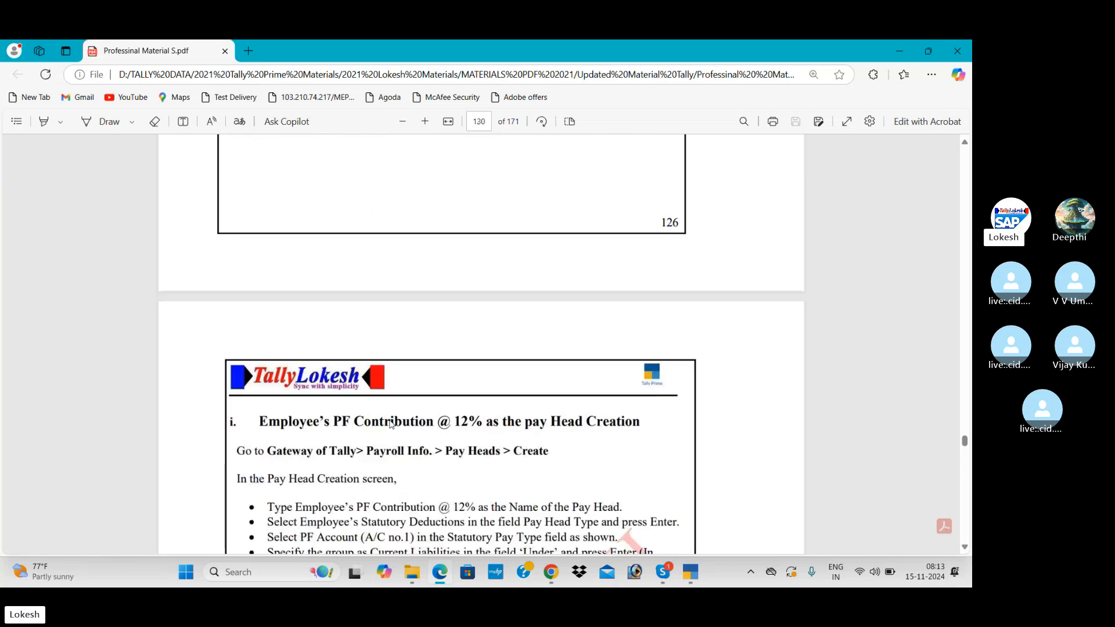
{"action": "scroll", "coordinate": [392, 424], "scroll_direction": "down", "scroll_amount": 9}
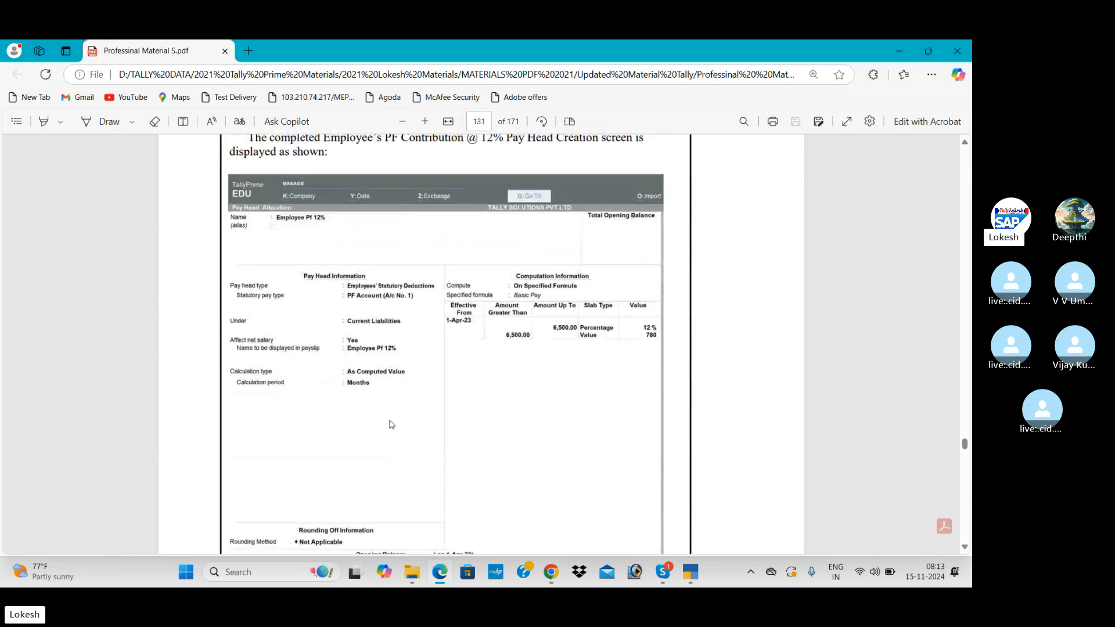
{"action": "key", "text": "alt+Tab"}
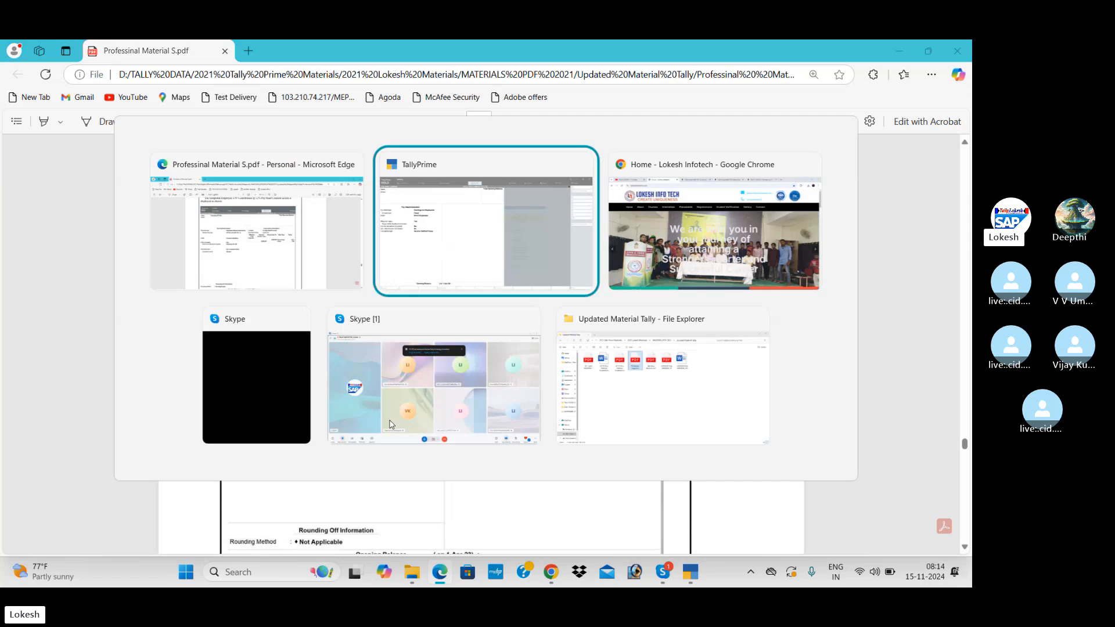
{"action": "type", "text": "Emp"}
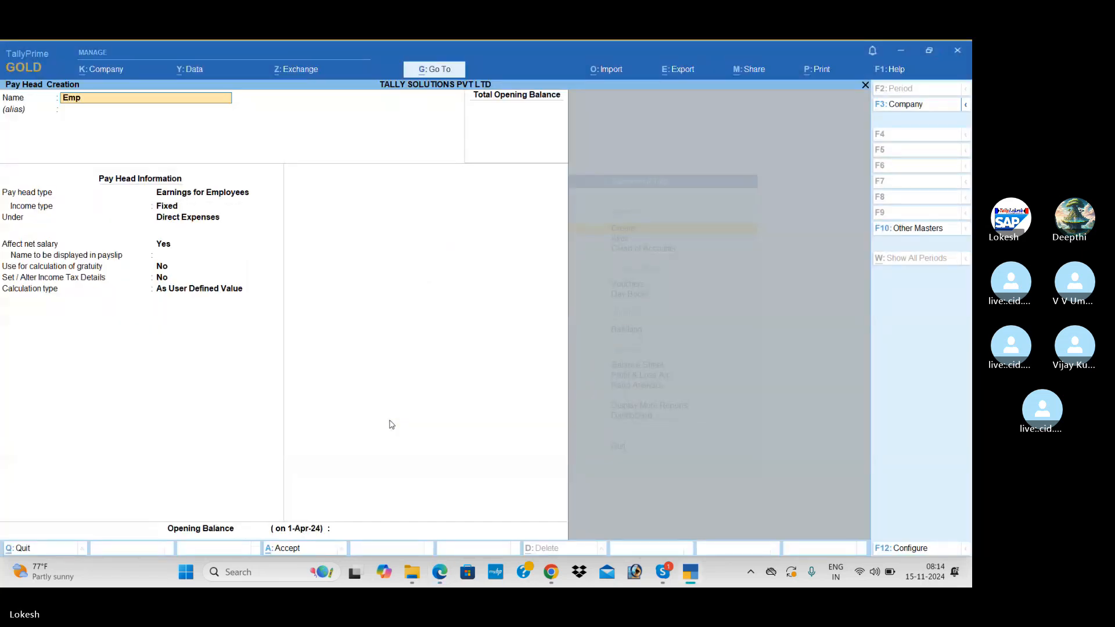
{"action": "type", "text": "loyee Pf @ 12%"}
{"action": "key", "text": "Return"}
{"action": "key", "text": "Return"}
Make Employee Pf @ 12% an Employees' Statutory Deduction under Current Liabilities.
{"action": "key", "text": "alt+Tab"}
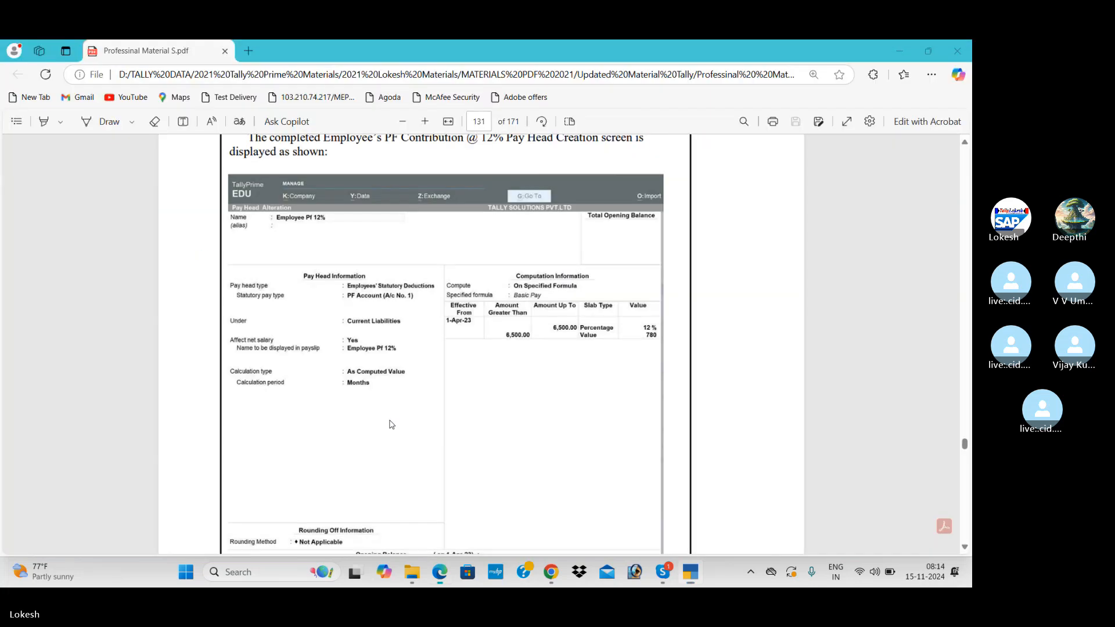
{"action": "key", "text": "alt+Tab"}
{"action": "key", "text": "Down"}
{"action": "key", "text": "Return"}
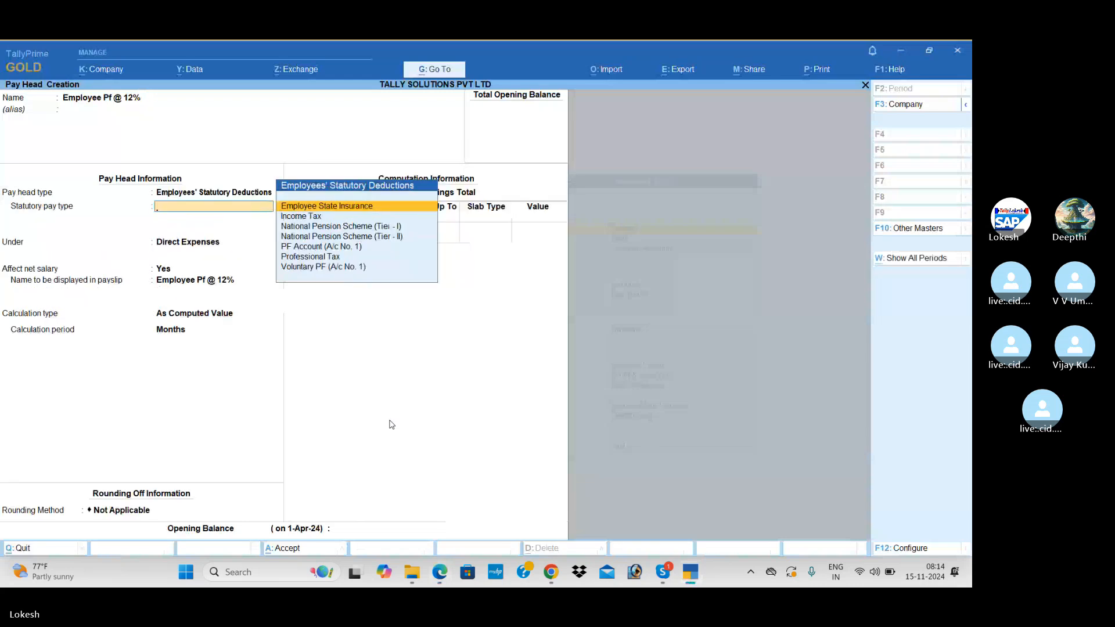
{"action": "key", "text": "Down"}
{"action": "key", "text": "Down"}
{"action": "key", "text": "Down"}
{"action": "key", "text": "Down"}
{"action": "key", "text": "Down"}
{"action": "key", "text": "Return"}
{"action": "key", "text": "Return"}
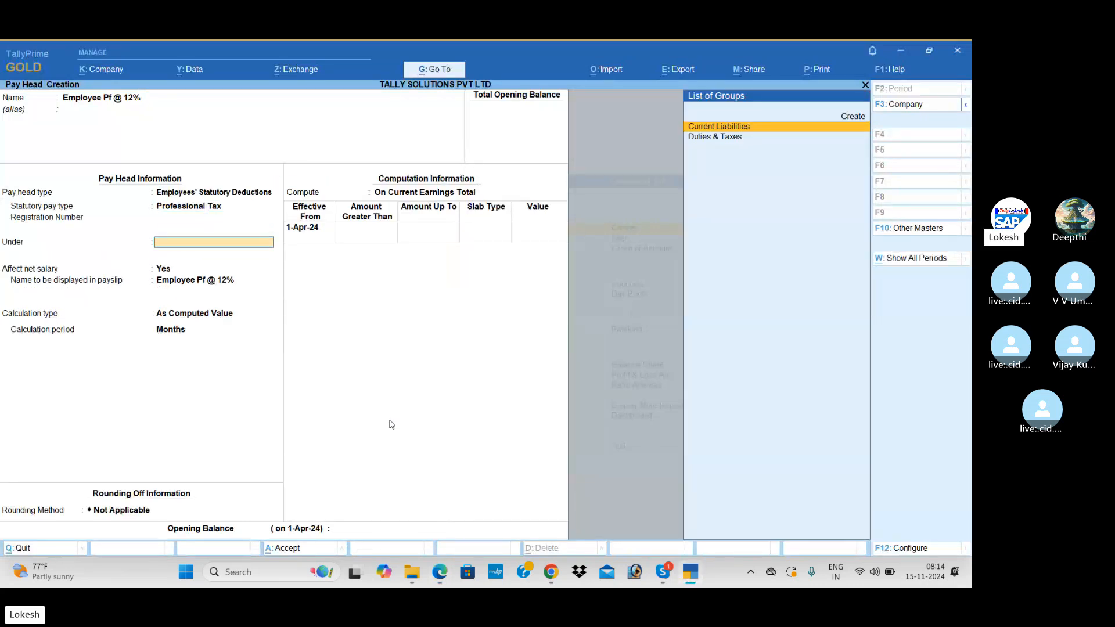
{"action": "key", "text": "Return"}
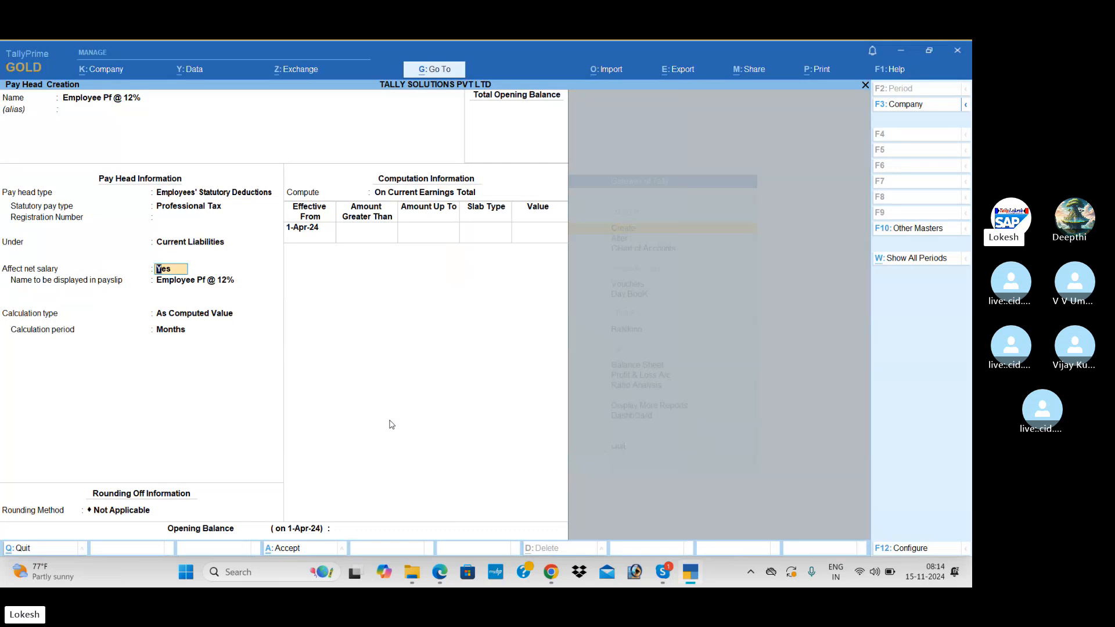
{"action": "key", "text": "Return"}
{"action": "key", "text": "Return"}
{"action": "key", "text": "Return"}
{"action": "key", "text": "Return"}
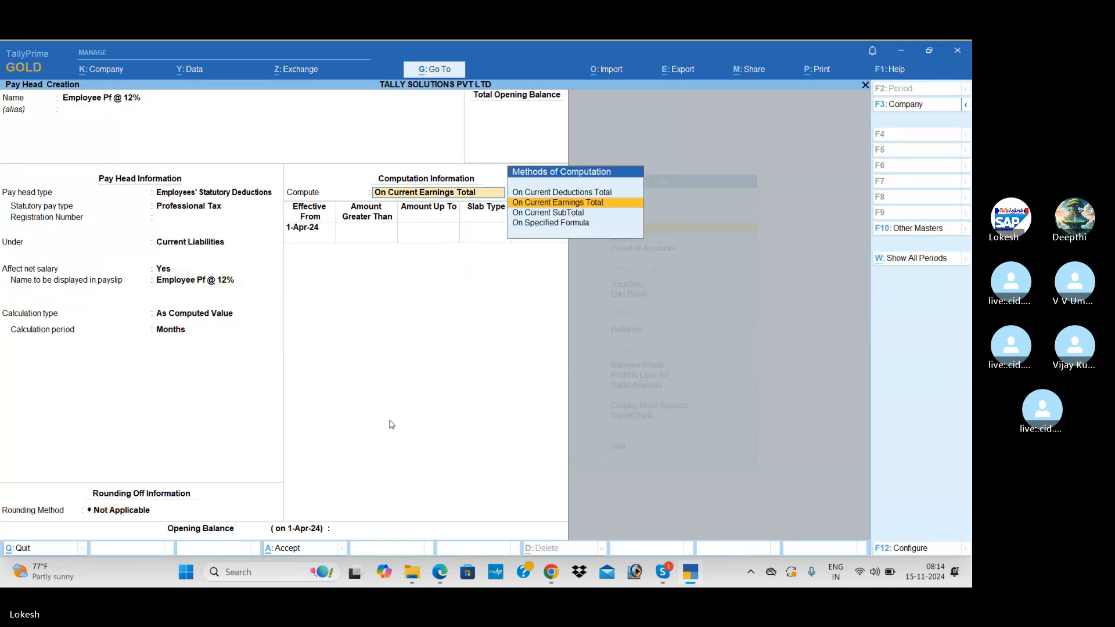
Compute Employee Pf @ 12% On Specified Formula using Basic Pay.
{"action": "key", "text": "alt+Tab"}
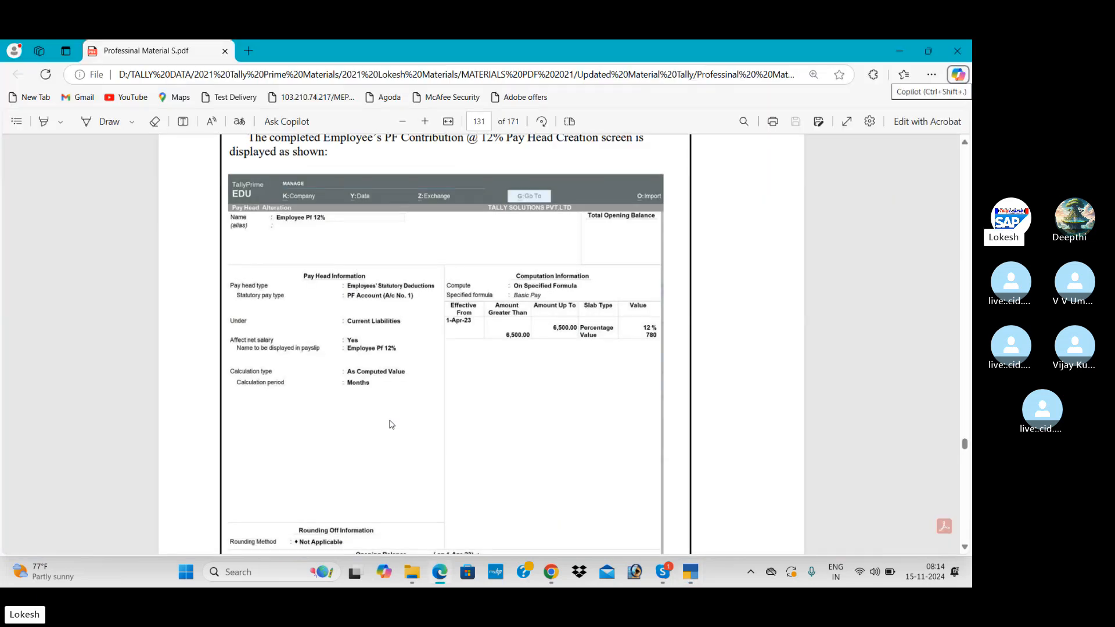
{"action": "key", "text": "alt+Tab"}
{"action": "key", "text": "Down"}
{"action": "key", "text": "Down"}
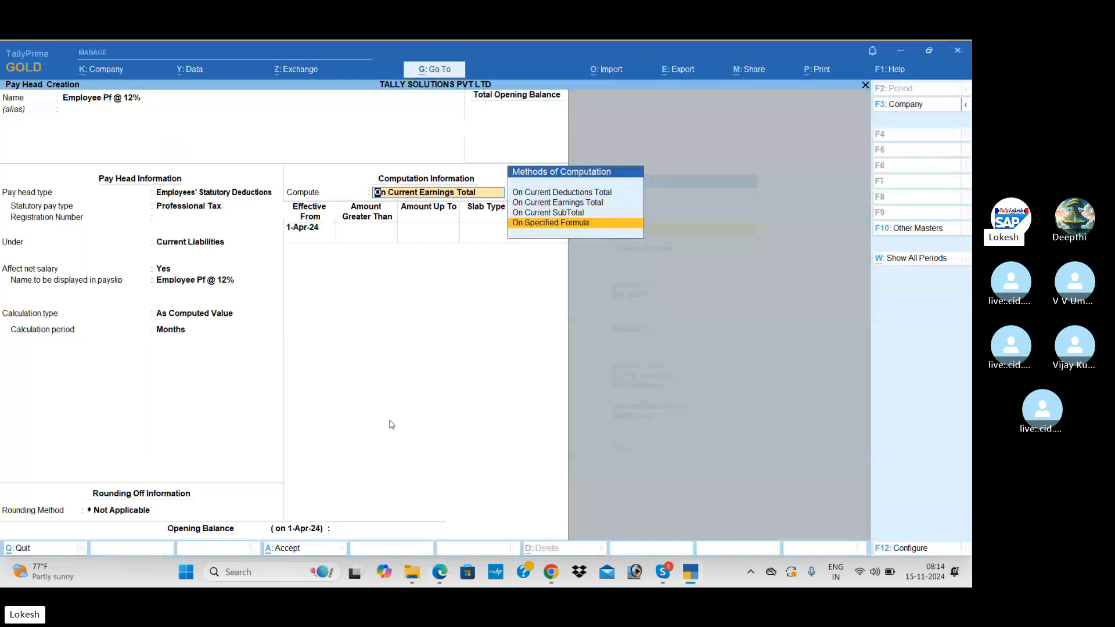
{"action": "key", "text": "Return"}
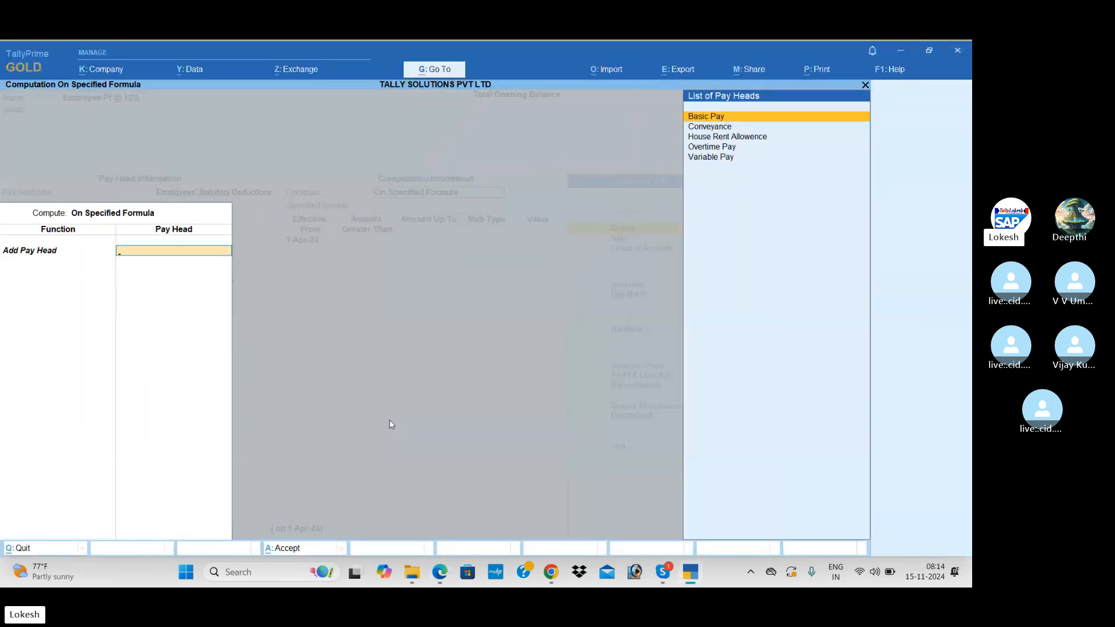
{"action": "key", "text": "Return"}
{"action": "key", "text": "Return"}
{"action": "key", "text": "Return"}
{"action": "key", "text": "alt+Tab"}
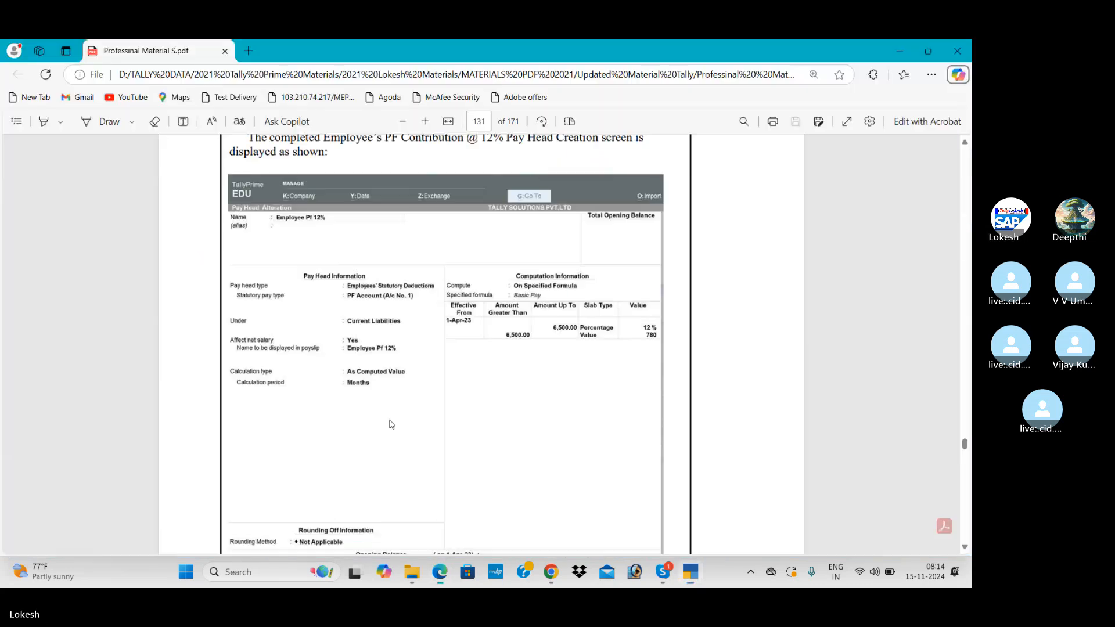
{"action": "key", "text": "alt+Tab"}
Enter slabs: 12% Percentage up to 6,500, then a flat Value of 780 above.
{"action": "type", "text": "6500"}
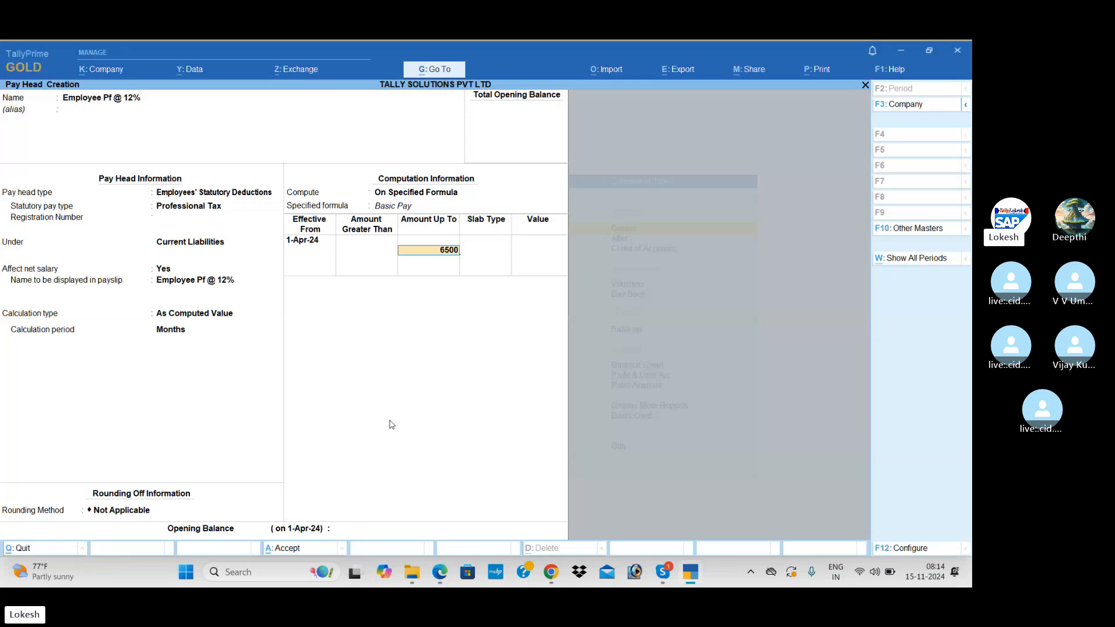
{"action": "key", "text": "Return"}
{"action": "key", "text": "Return"}
{"action": "key", "text": "alt+Tab"}
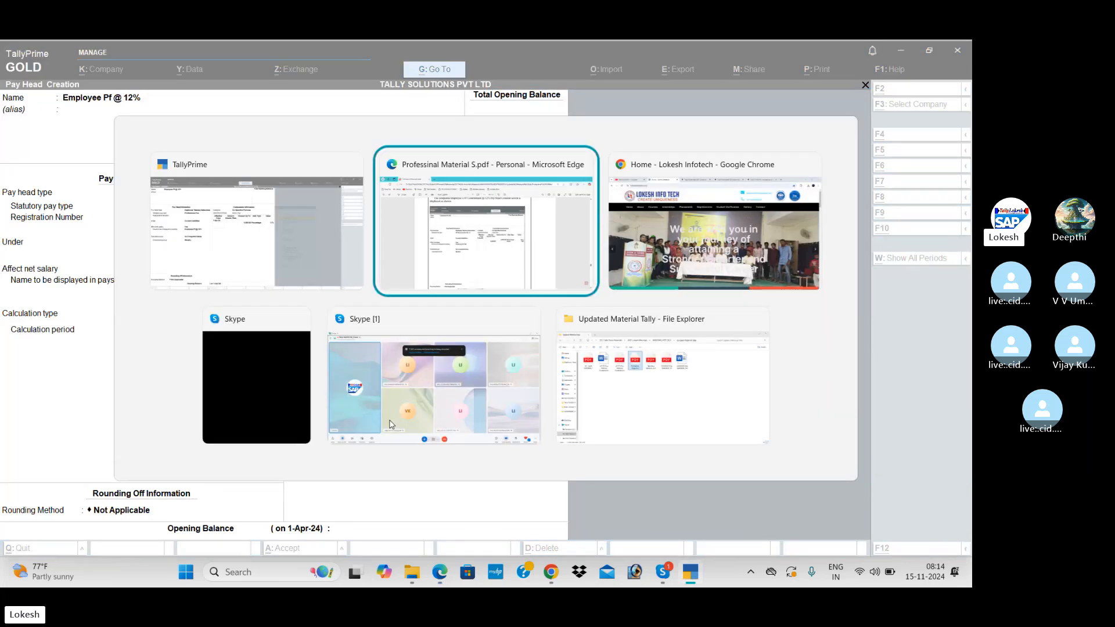
{"action": "key", "text": "alt+Tab"}
{"action": "type", "text": "12"}
{"action": "key", "text": "Return"}
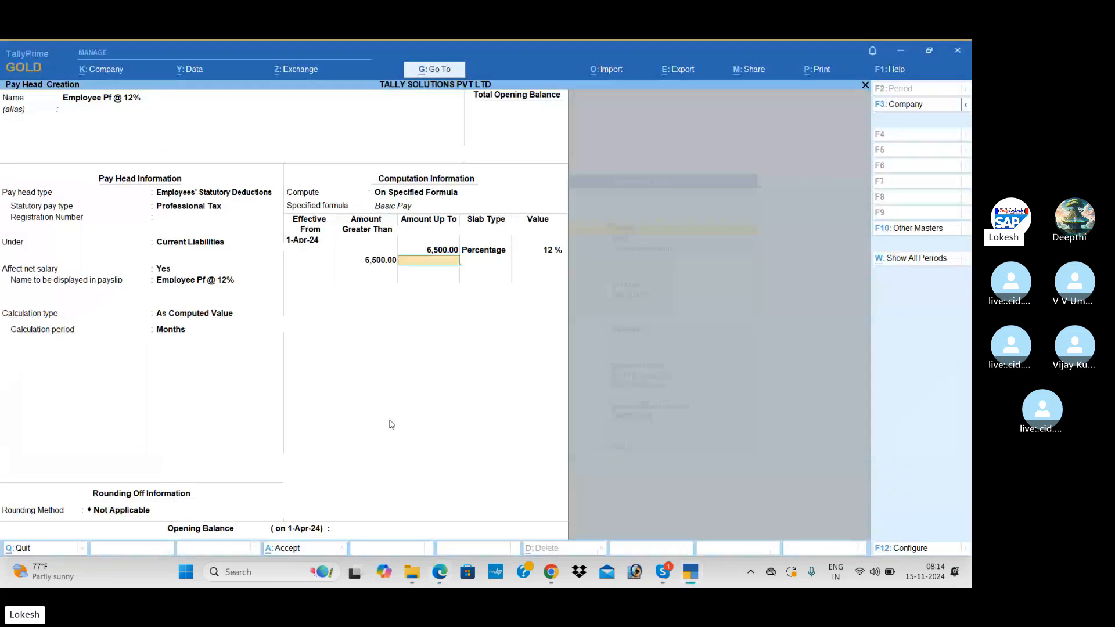
{"action": "key", "text": "Return"}
{"action": "key", "text": "Down"}
{"action": "key", "text": "Return"}
{"action": "key", "text": "alt+Tab"}
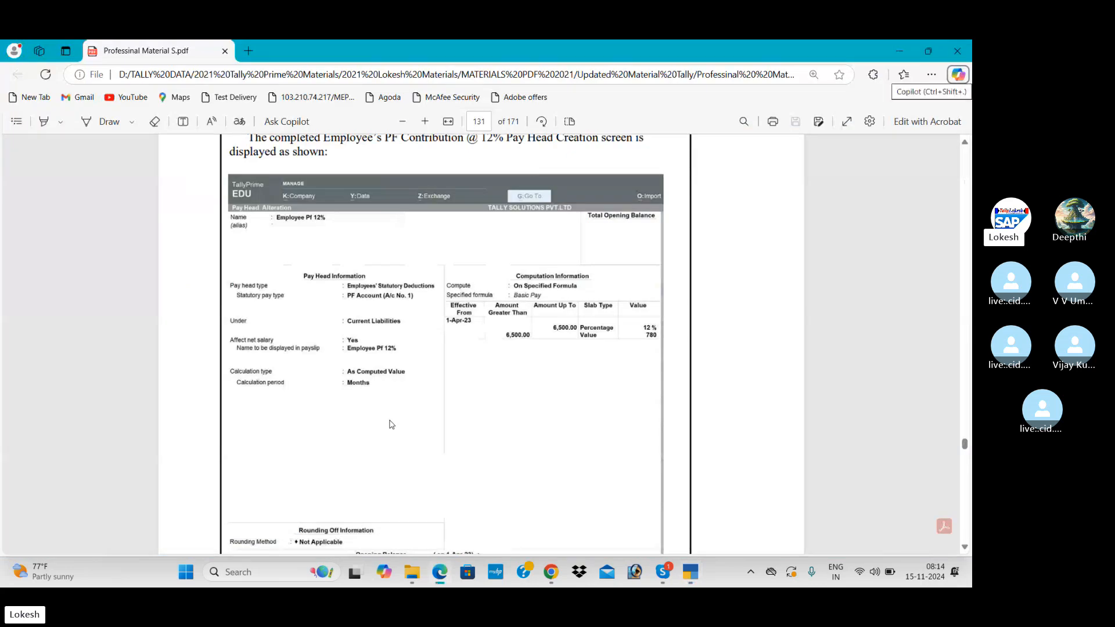
{"action": "key", "text": "alt+Tab"}
{"action": "type", "text": "780"}
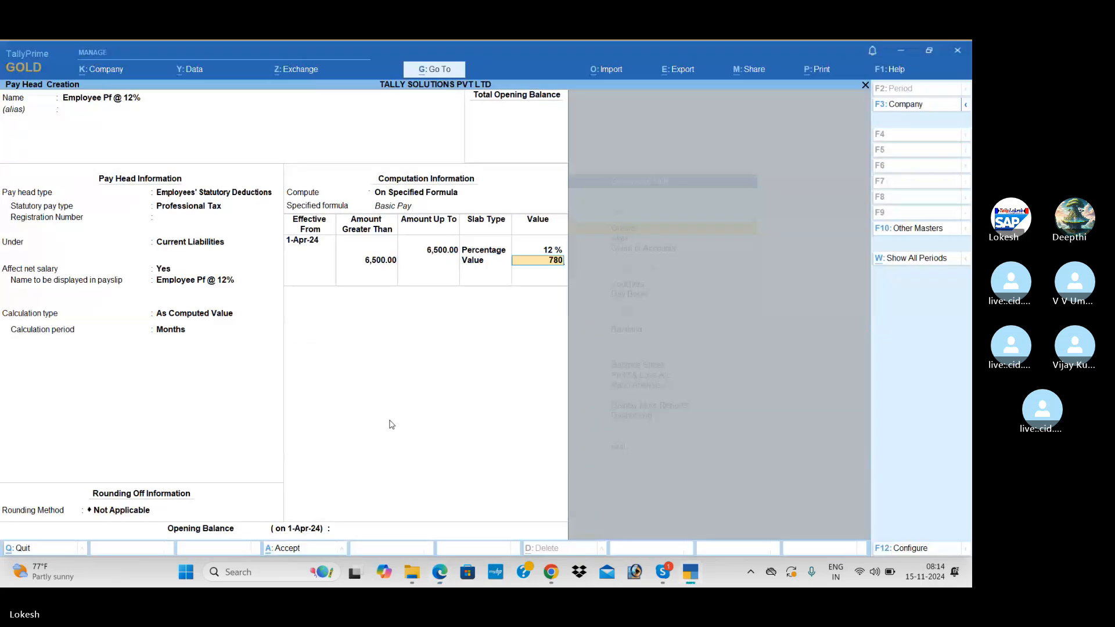
{"action": "key", "text": "Return"}
{"action": "key", "text": "Return"}
{"action": "key", "text": "Return"}
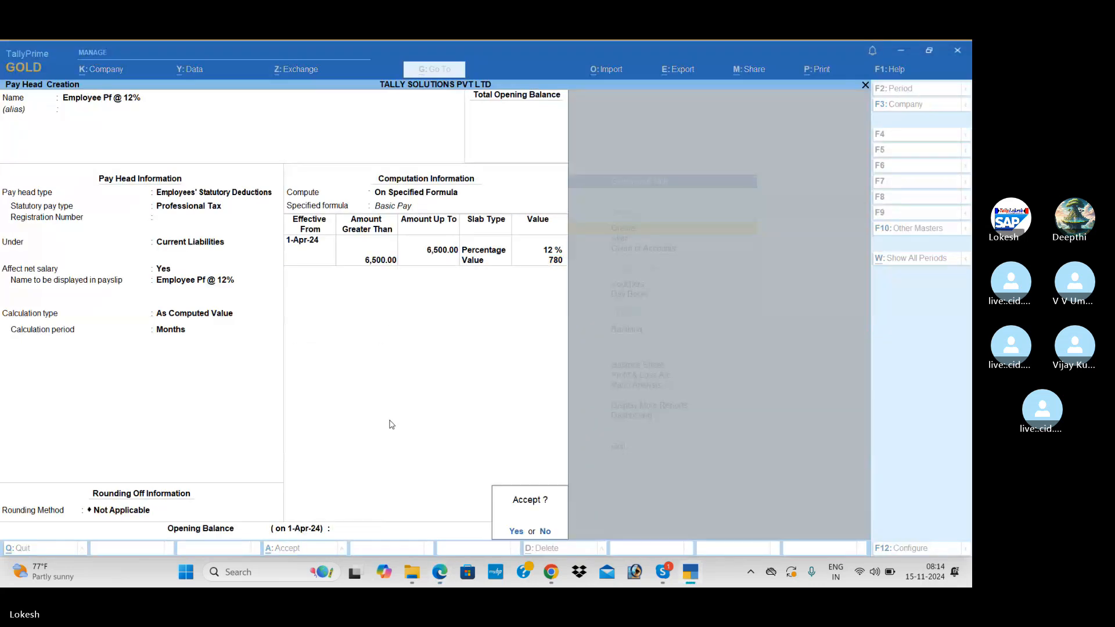
{"action": "key", "text": "Return"}
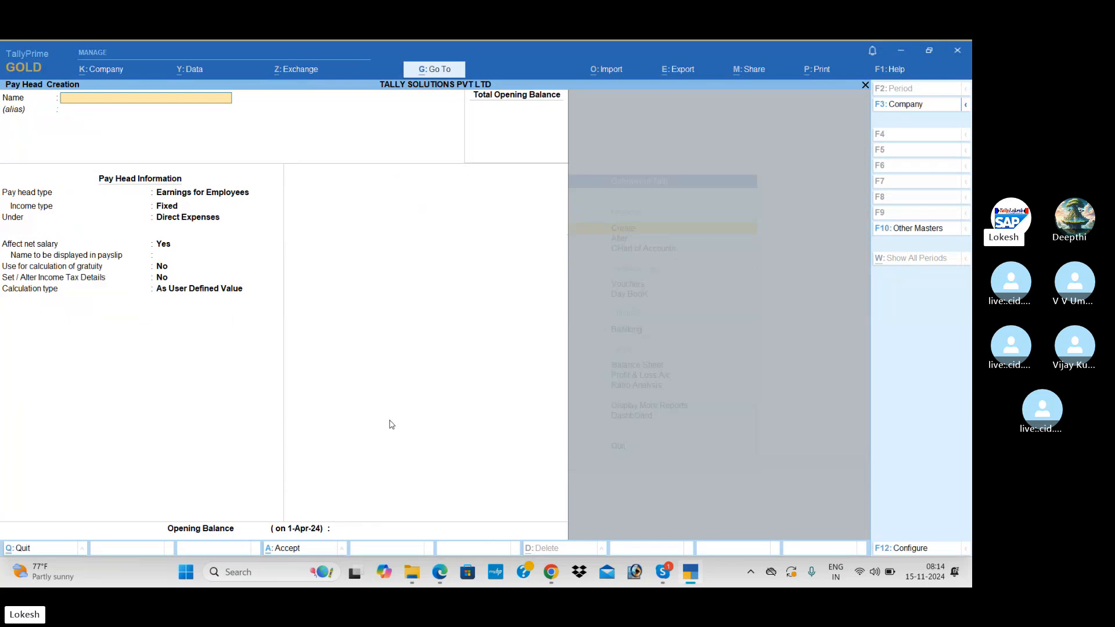
After reading the ESI steps, name a new pay head 'Employee esi @ 1.75%'.
{"action": "key", "text": "alt+Tab"}
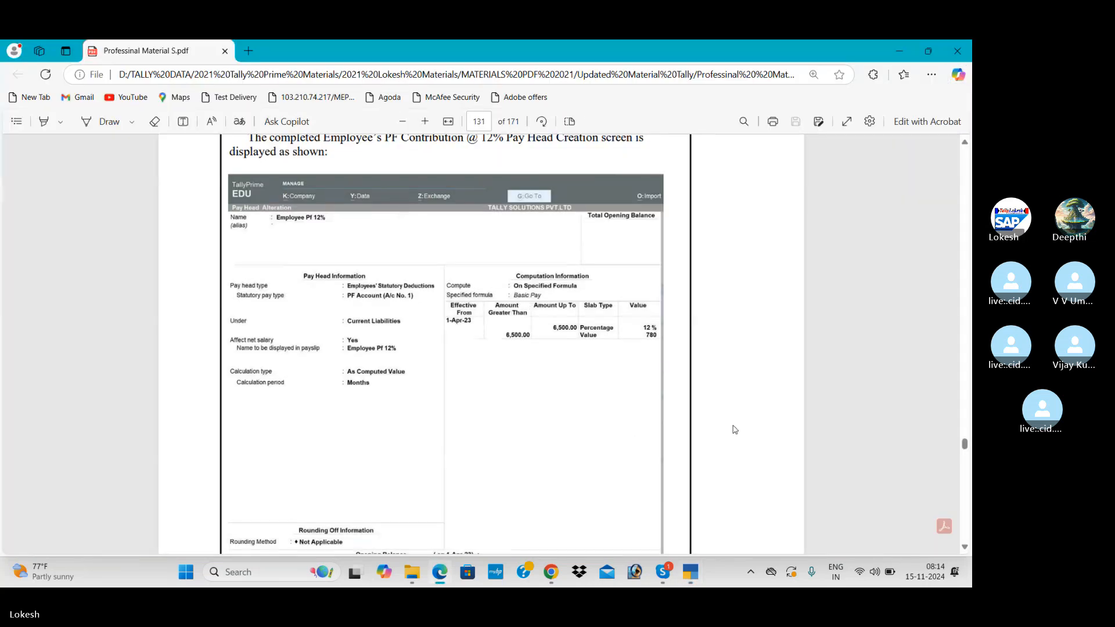
{"action": "scroll", "coordinate": [735, 430], "scroll_direction": "down", "scroll_amount": 10}
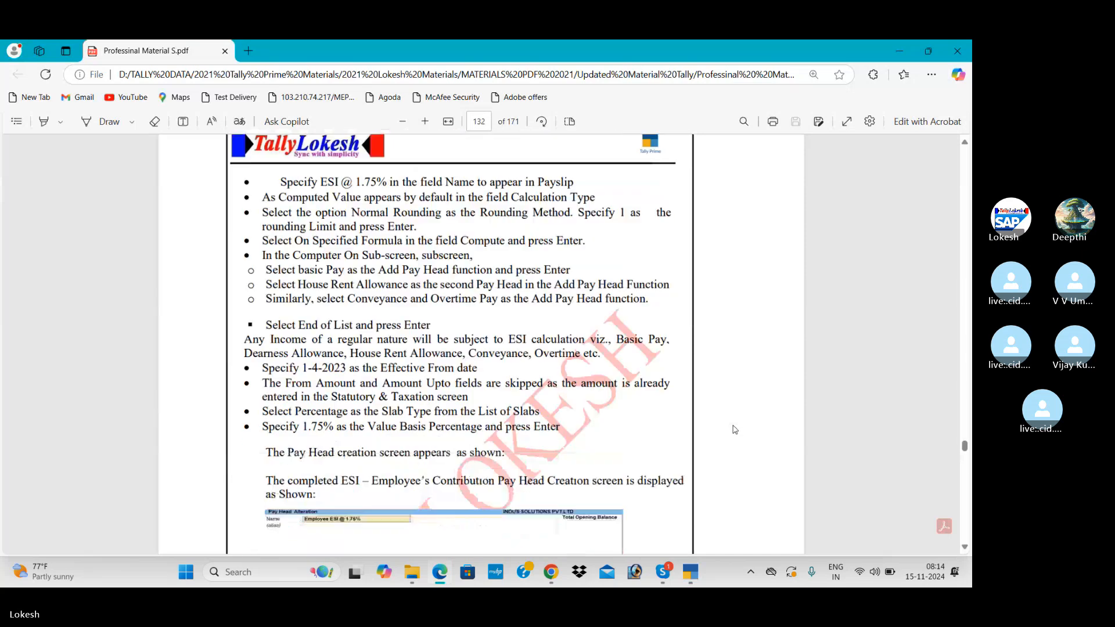
{"action": "scroll", "coordinate": [734, 429], "scroll_direction": "down", "scroll_amount": 5}
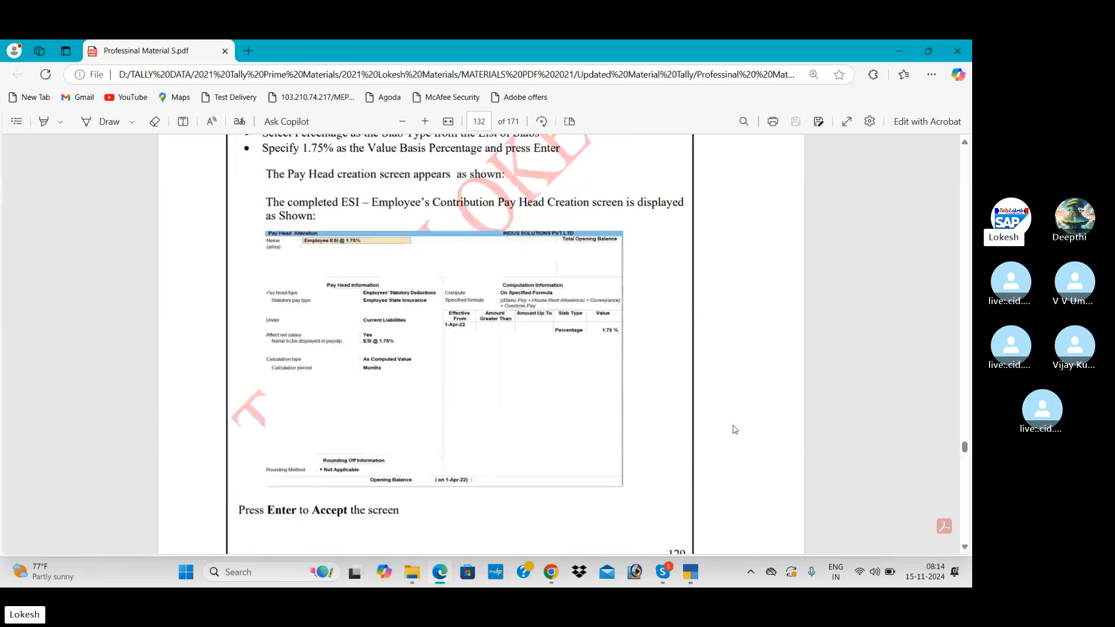
{"action": "key", "text": "alt+Tab"}
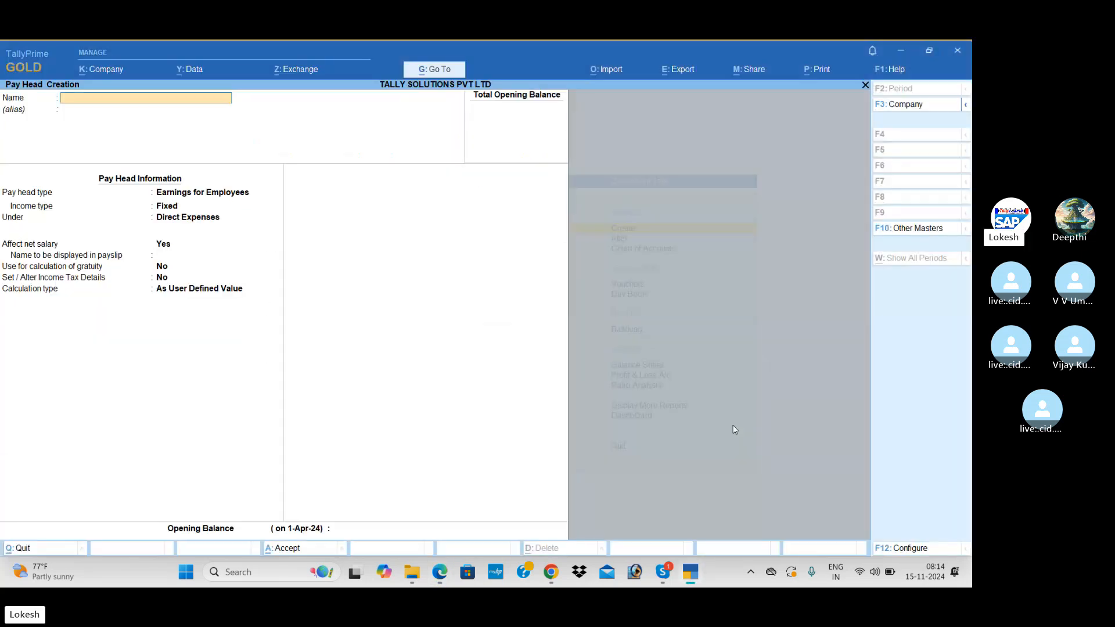
{"action": "type", "text": "Empl"}
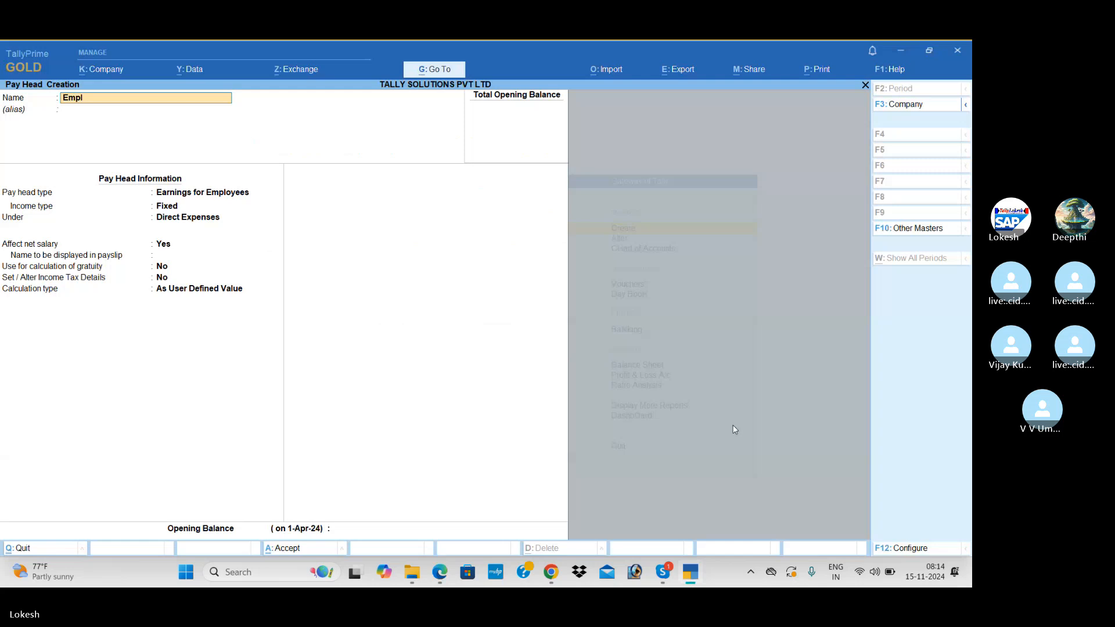
{"action": "type", "text": "oyee esi @ 1.75%"}
Make Employee esi @ 1.75% an Employee State Insurance statutory deduction under Current Liabilities.
{"action": "key", "text": "Return"}
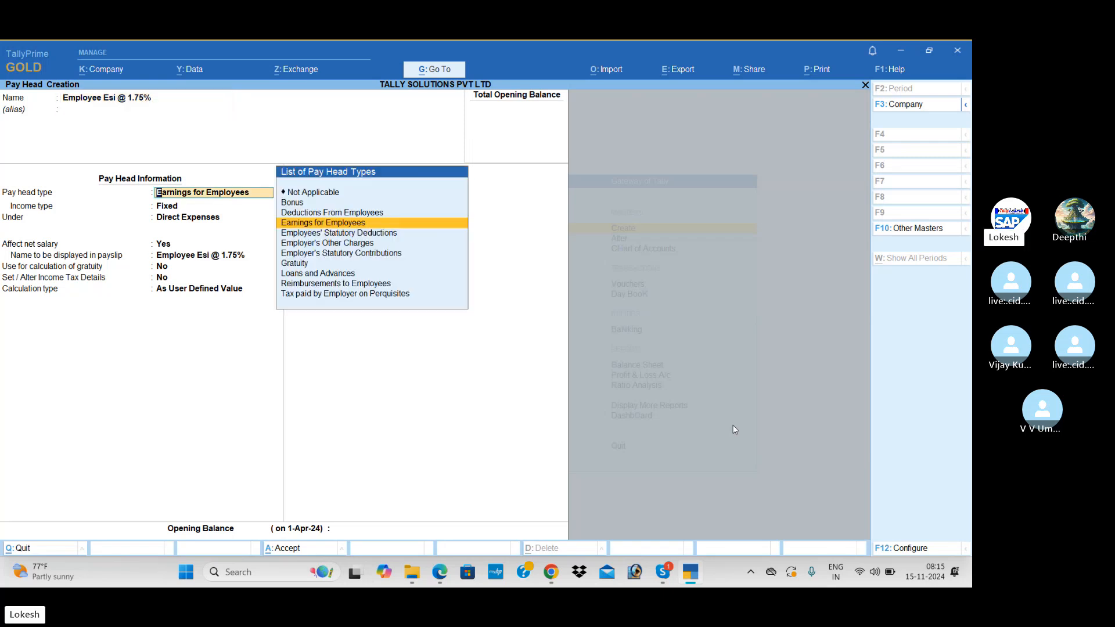
{"action": "key", "text": "Down"}
{"action": "key", "text": "Return"}
{"action": "key", "text": "Return"}
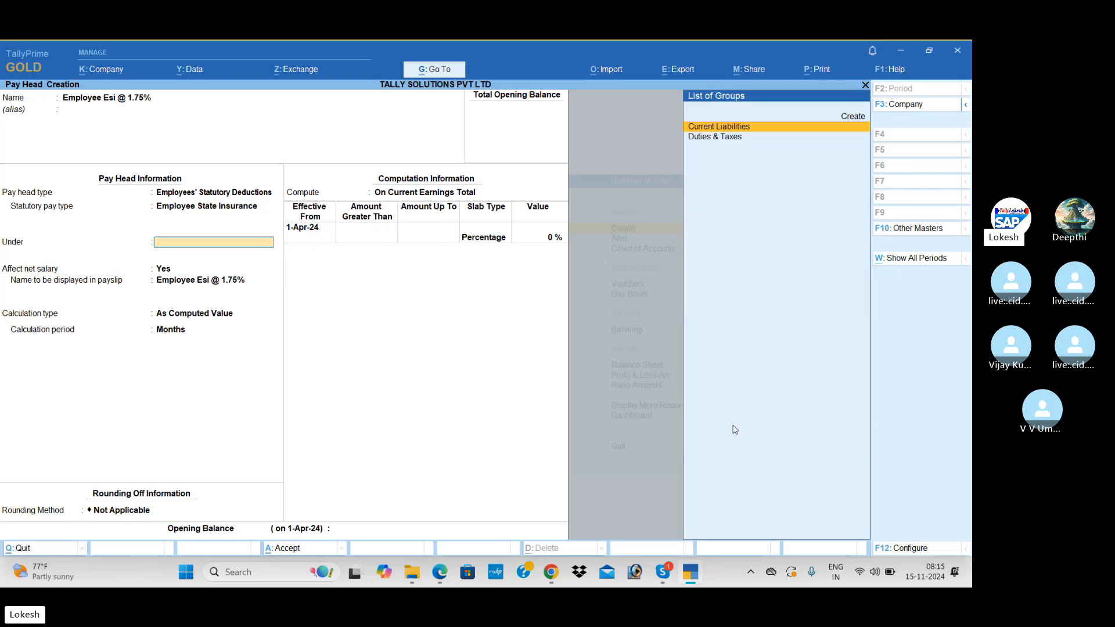
{"action": "key", "text": "Return"}
{"action": "key", "text": "Return"}
{"action": "key", "text": "Return"}
{"action": "key", "text": "Return"}
{"action": "key", "text": "Return"}
{"action": "key", "text": "Return"}
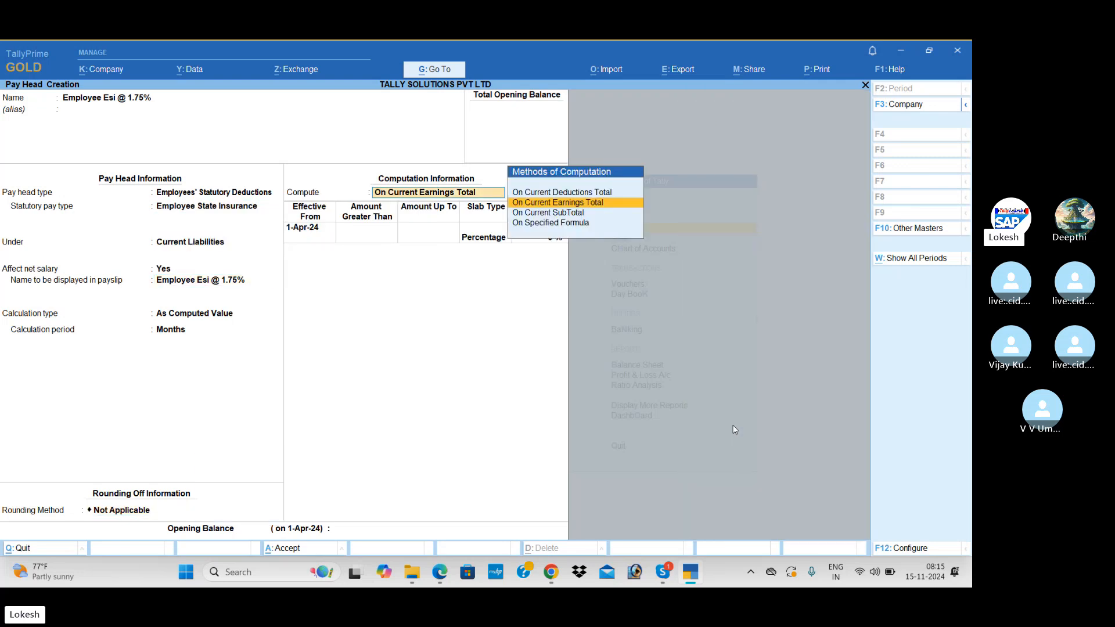
{"action": "key", "text": "alt+Tab"}
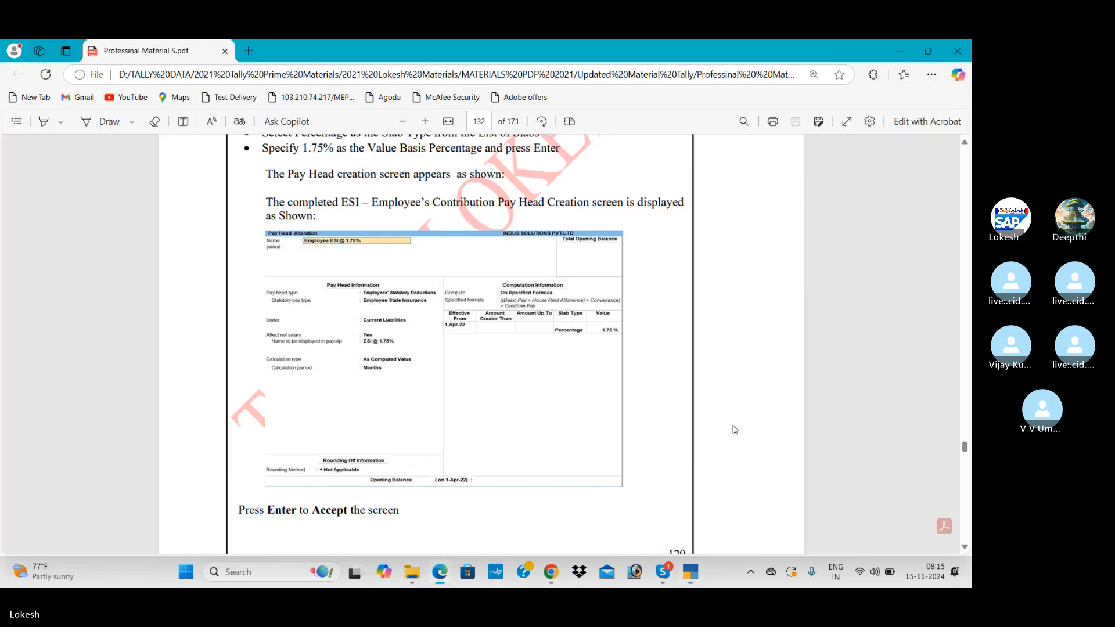
Compute ESI On Specified Formula, adding Basic Pay and House Rent Allowence.
{"action": "key", "text": "alt+Tab"}
{"action": "key", "text": "Down"}
{"action": "key", "text": "Down"}
{"action": "key", "text": "Return"}
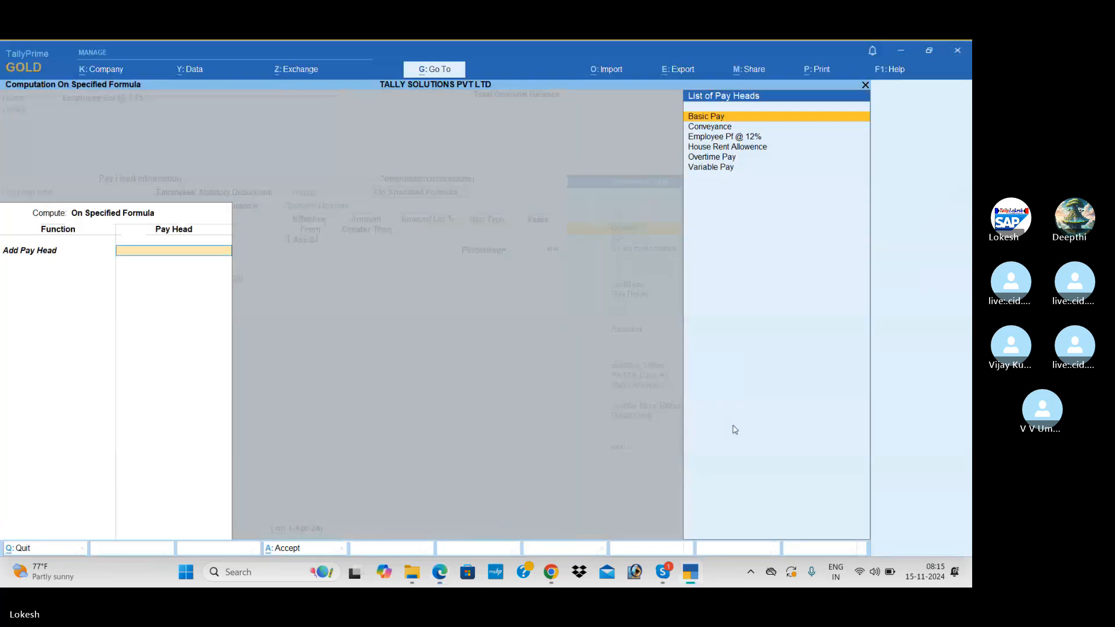
{"action": "key", "text": "Return"}
{"action": "key", "text": "Down"}
{"action": "key", "text": "Return"}
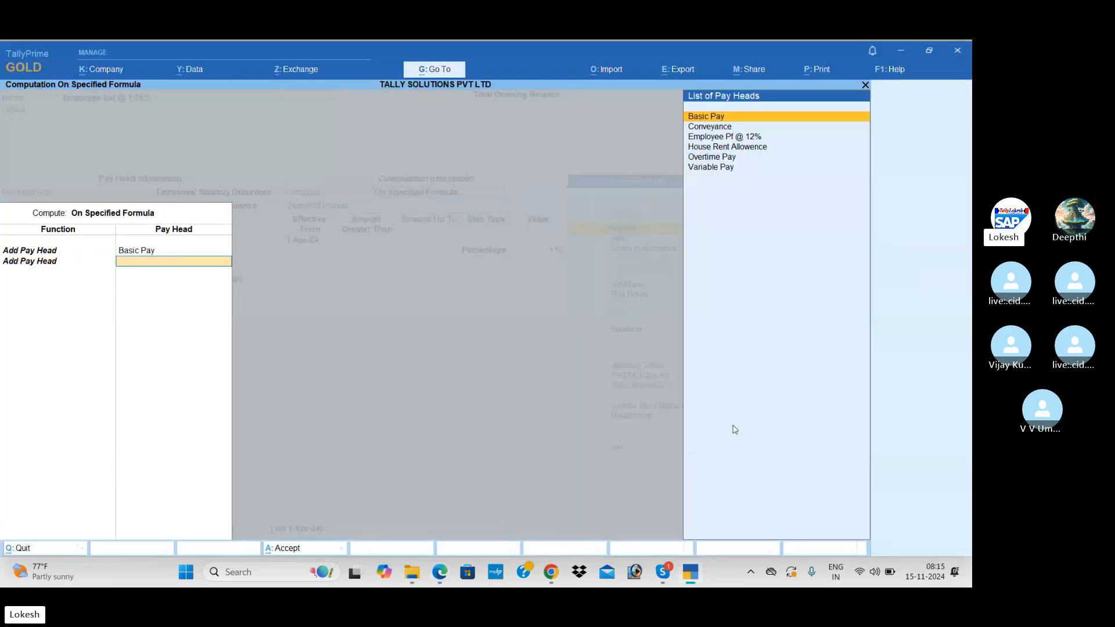
{"action": "key", "text": "alt+Tab"}
{"action": "key", "text": "alt+Tab"}
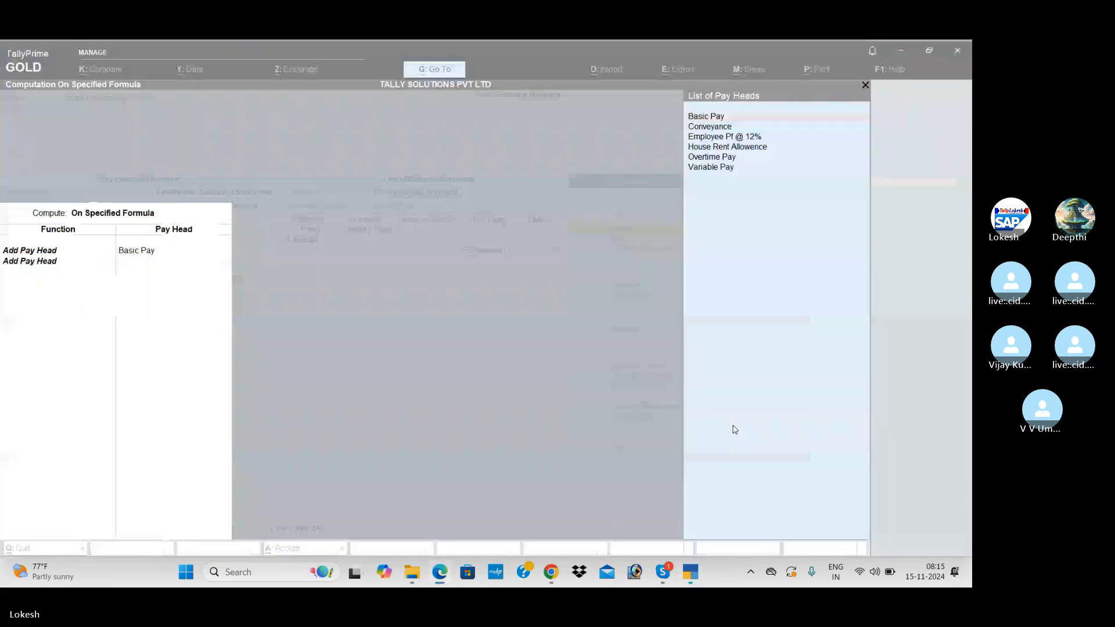
{"action": "key", "text": "Down"}
{"action": "key", "text": "Down"}
{"action": "key", "text": "Down"}
{"action": "key", "text": "Return"}
{"action": "key", "text": "Down"}
{"action": "key", "text": "Return"}
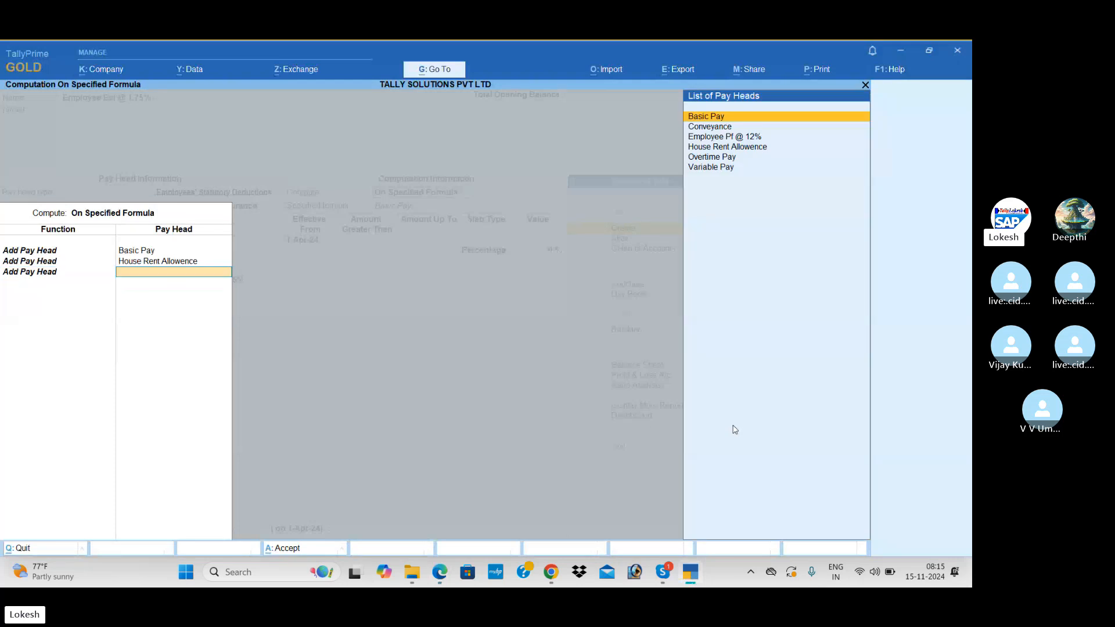
Add Conveyance and Overtime Pay to the ESI formula and end the list.
{"action": "key", "text": "alt+Tab"}
{"action": "key", "text": "alt+Tab"}
{"action": "key", "text": "Down"}
{"action": "key", "text": "Down"}
{"action": "key", "text": "Up"}
{"action": "key", "text": "Return"}
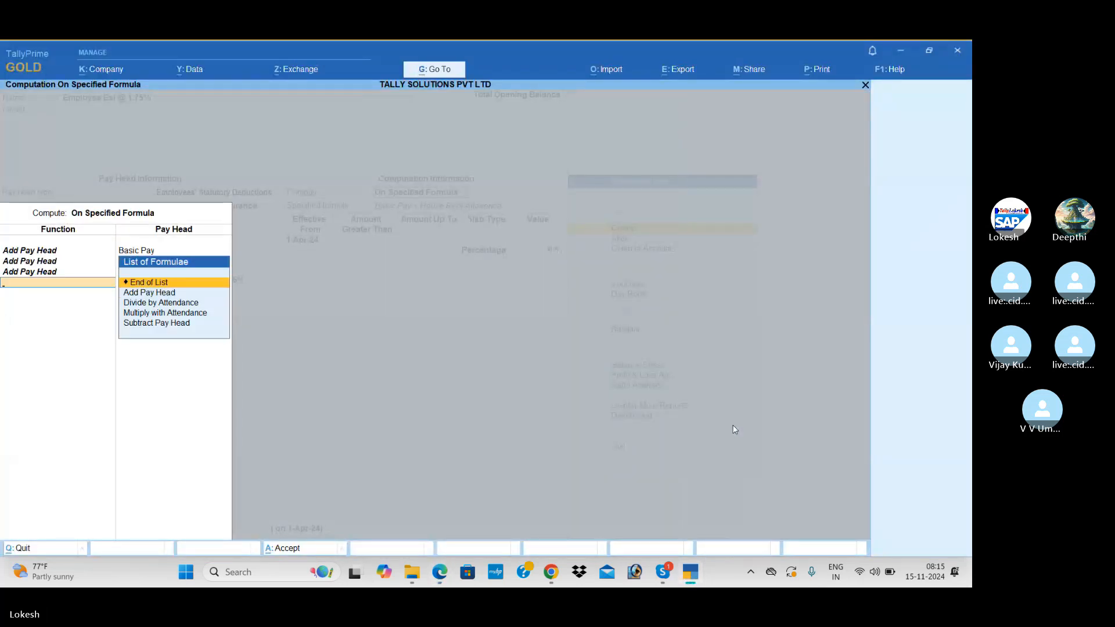
{"action": "key", "text": "Down"}
{"action": "key", "text": "Return"}
{"action": "key", "text": "alt+Tab"}
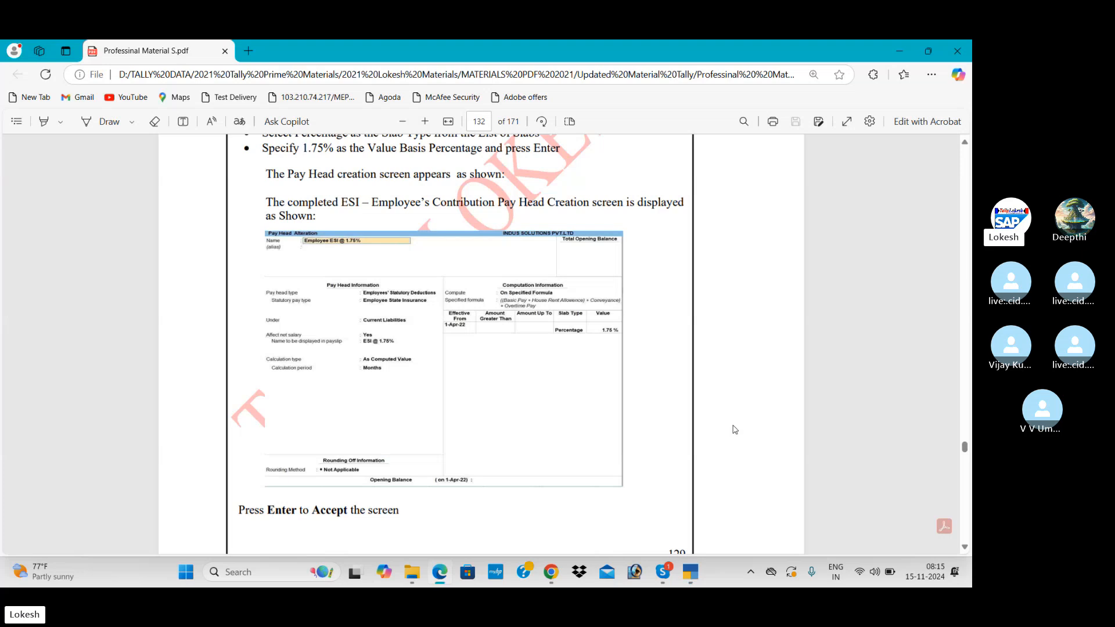
{"action": "key", "text": "alt+Tab"}
{"action": "key", "text": "Down"}
{"action": "key", "text": "Down"}
{"action": "key", "text": "Down"}
{"action": "key", "text": "Down"}
{"action": "key", "text": "Return"}
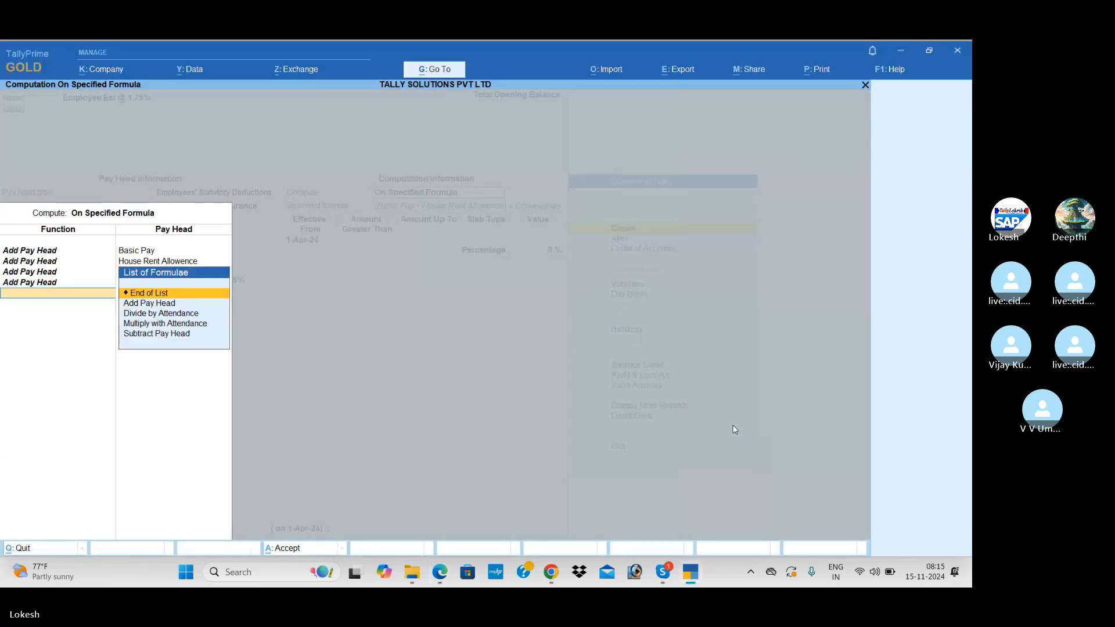
{"action": "key", "text": "Return"}
{"action": "key", "text": "Return"}
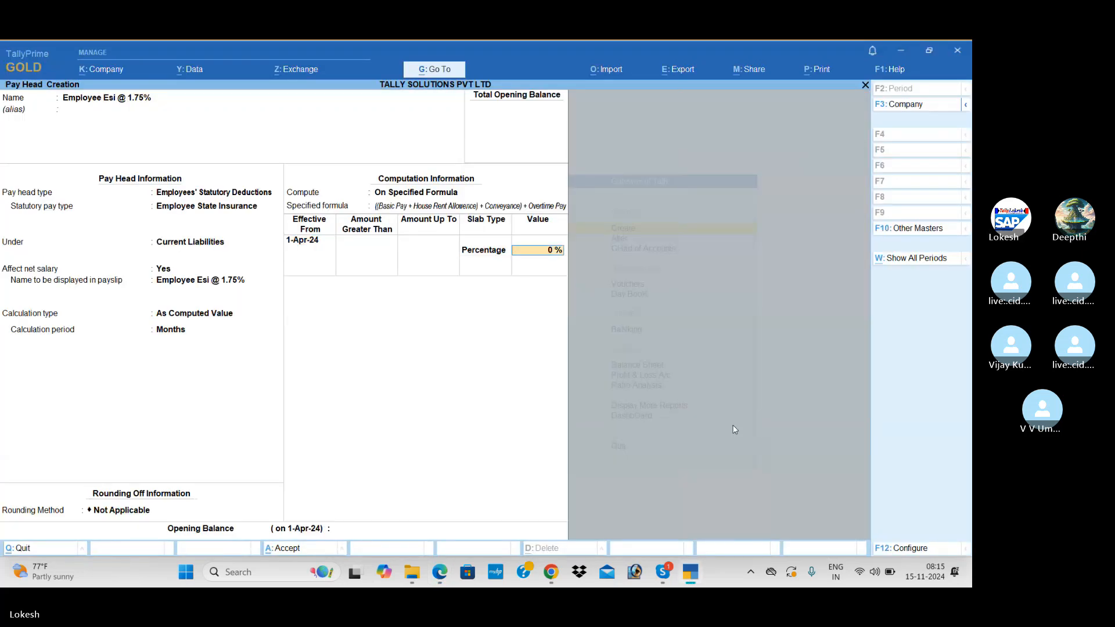
Set the ESI rate to 1.75 percent and save the pay head.
{"action": "key", "text": "alt+Tab"}
{"action": "key", "text": "alt+Tab"}
{"action": "type", "text": "1"}
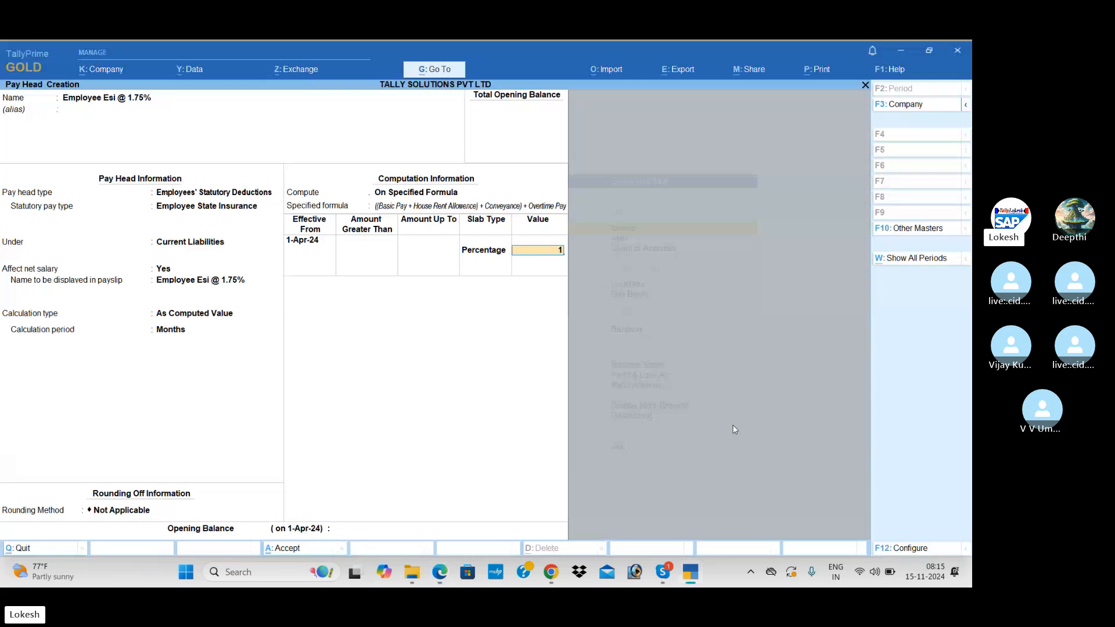
{"action": "type", "text": ".75"}
{"action": "key", "text": "Return"}
{"action": "key", "text": "Return"}
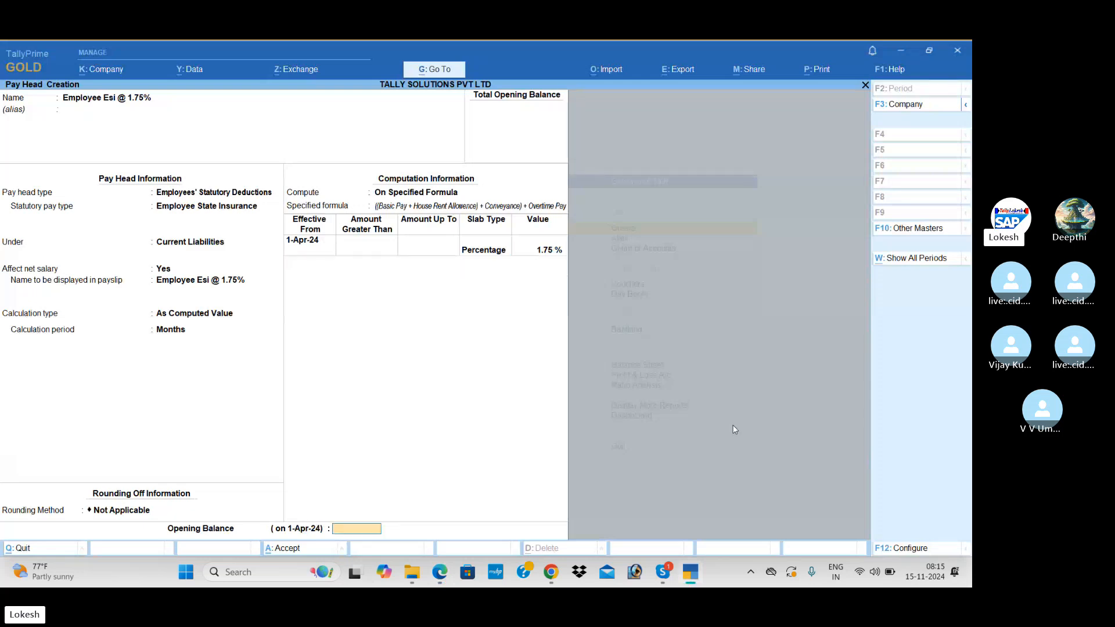
{"action": "key", "text": "Return"}
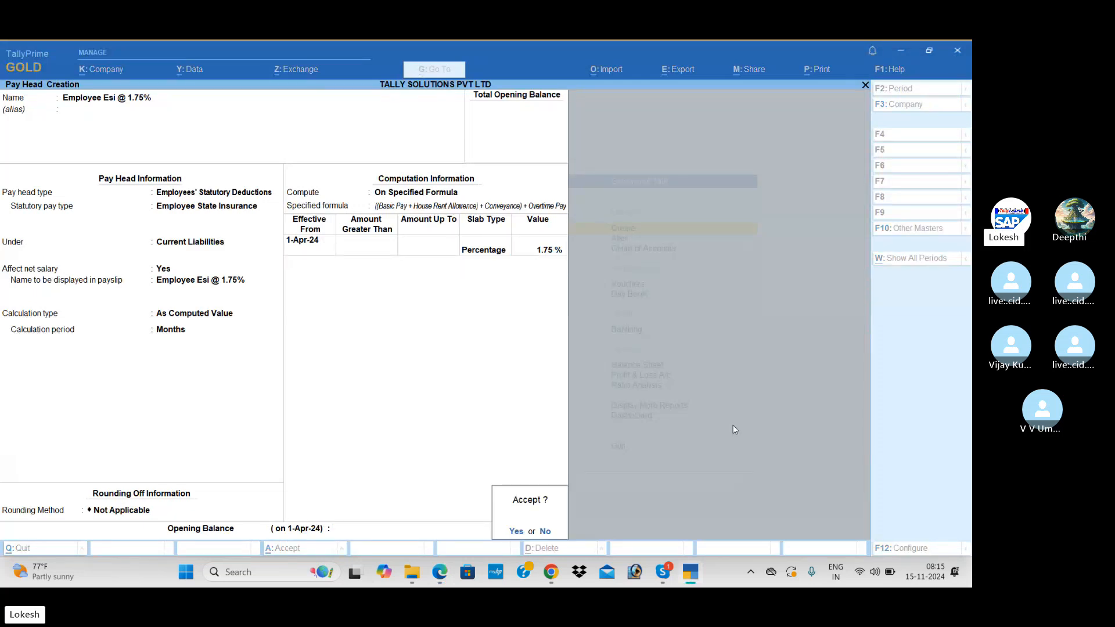
{"action": "key", "text": "Return"}
Name a new pay head 'Professional Tax', correcting a stray letter.
{"action": "key", "text": "alt+Tab"}
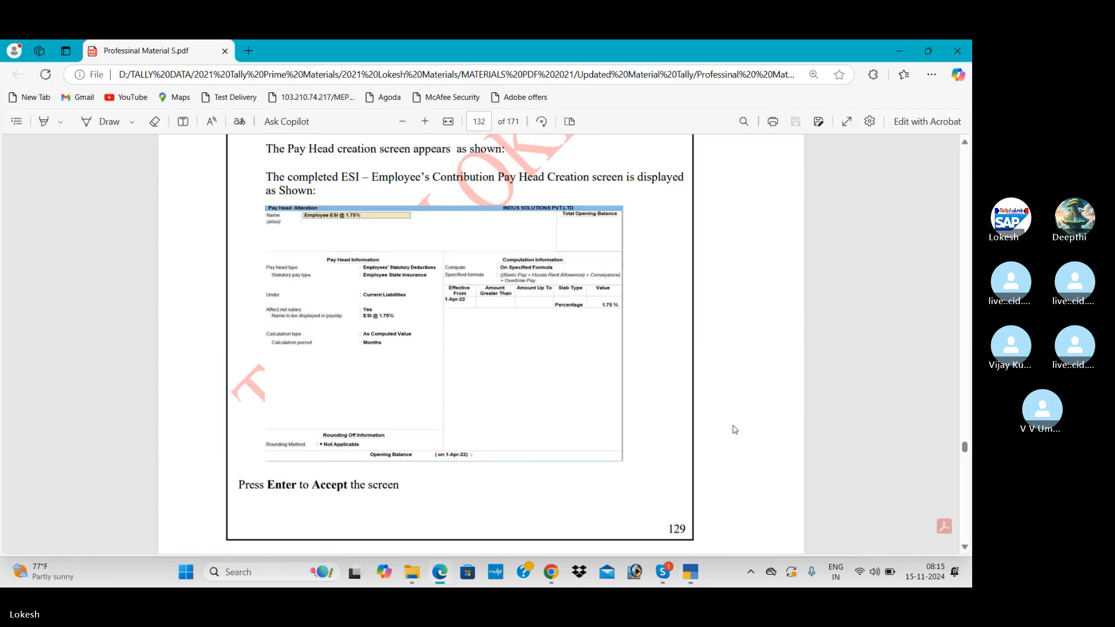
{"action": "scroll", "coordinate": [734, 430], "scroll_direction": "down", "scroll_amount": 10}
{"action": "scroll", "coordinate": [733, 429], "scroll_direction": "down", "scroll_amount": 2}
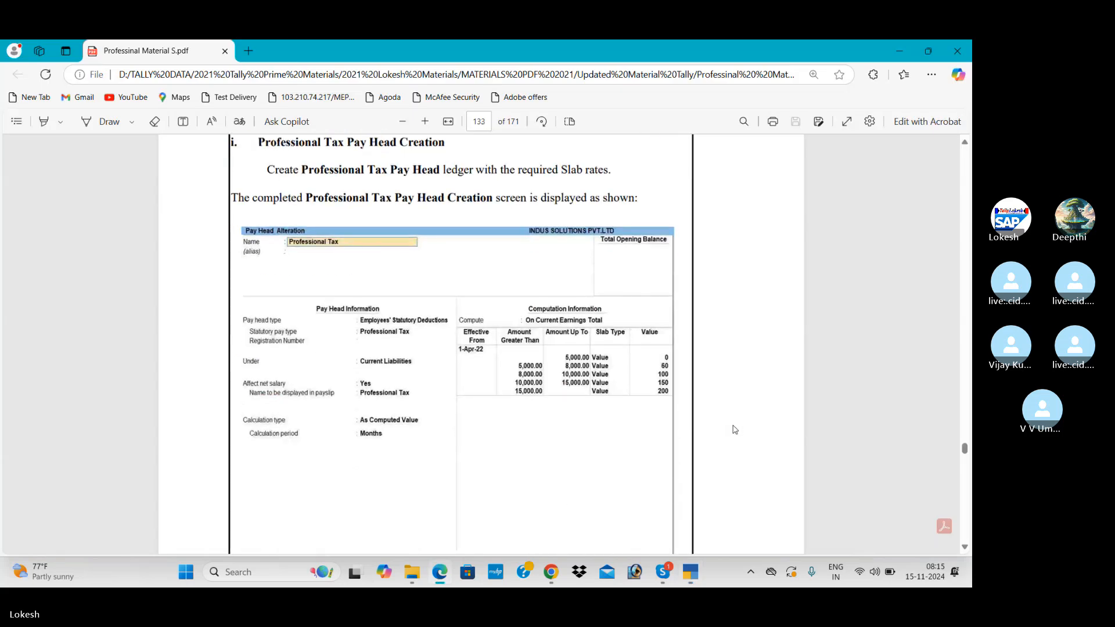
{"action": "key", "text": "alt+Tab"}
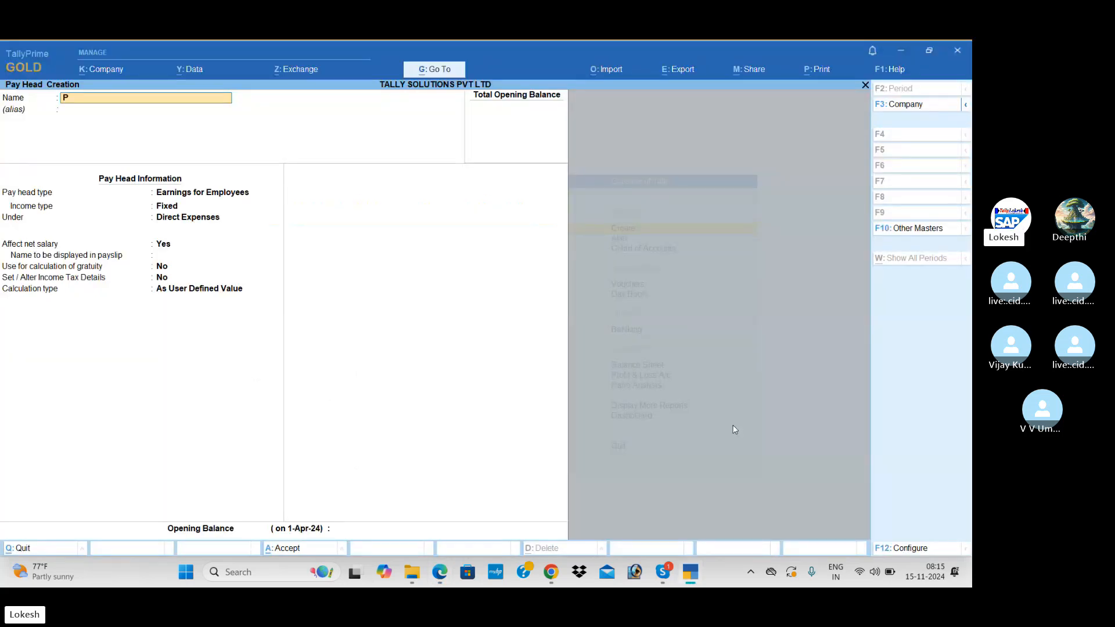
{"action": "key", "text": "BackSpace"}
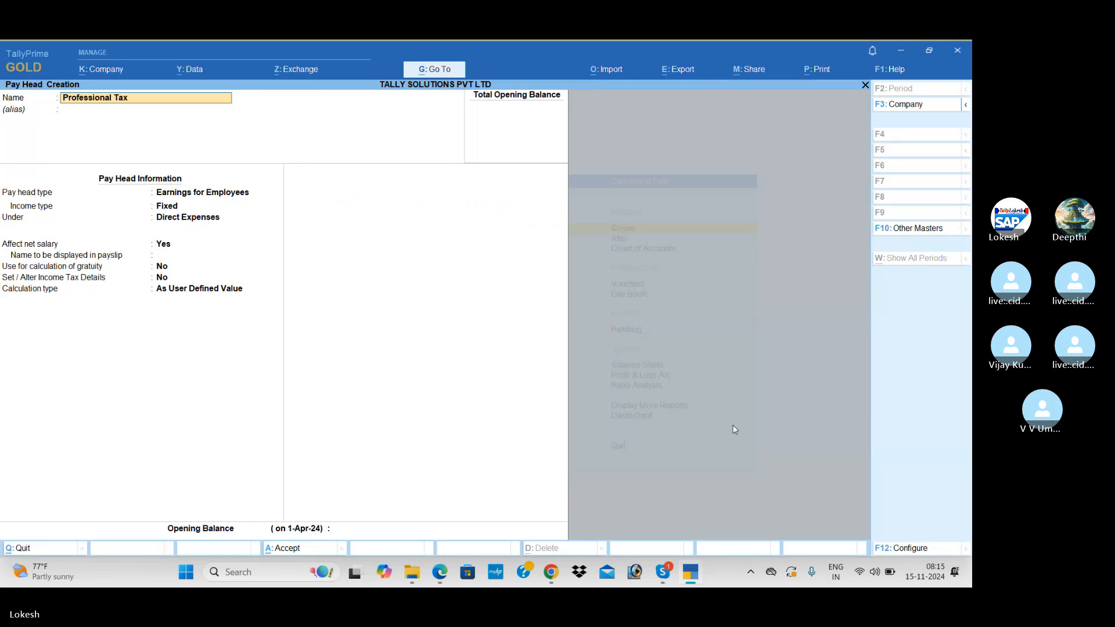
{"action": "key", "text": "Return"}
{"action": "key", "text": "Return"}
Make it an Employees' Statutory Deduction with Professional Tax statutory type.
{"action": "key", "text": "alt+Tab"}
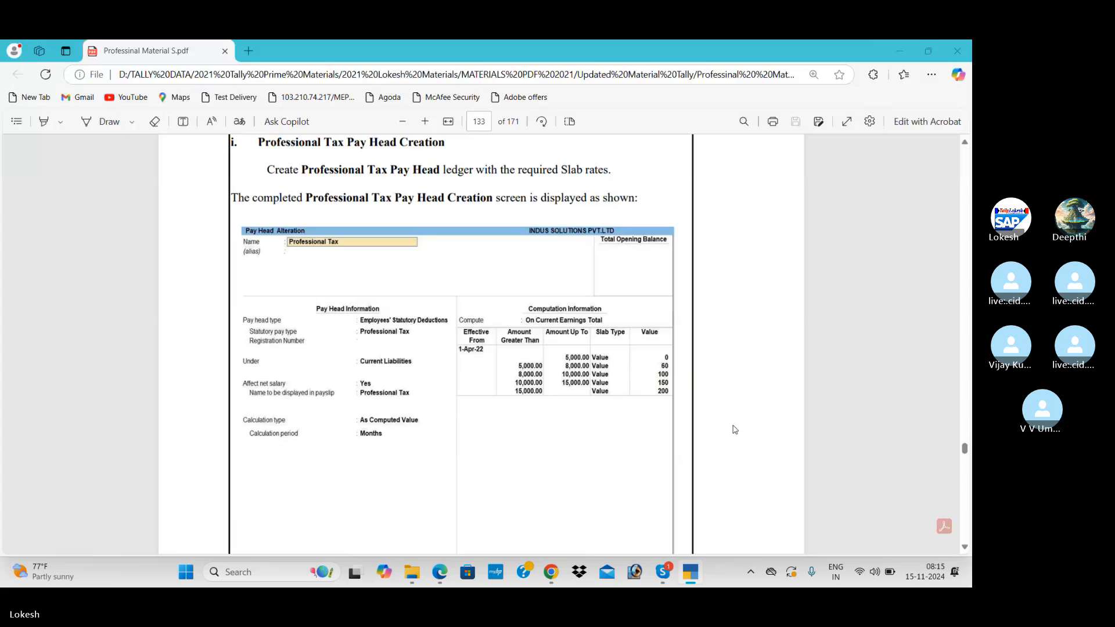
{"action": "key", "text": "alt+Tab"}
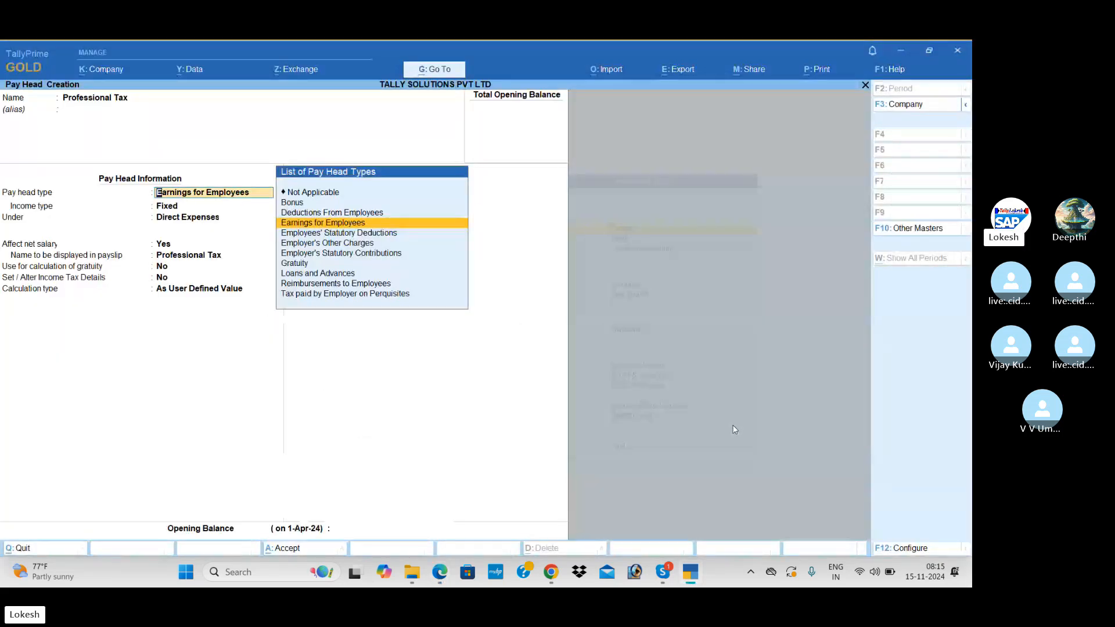
{"action": "key", "text": "Down"}
{"action": "key", "text": "Return"}
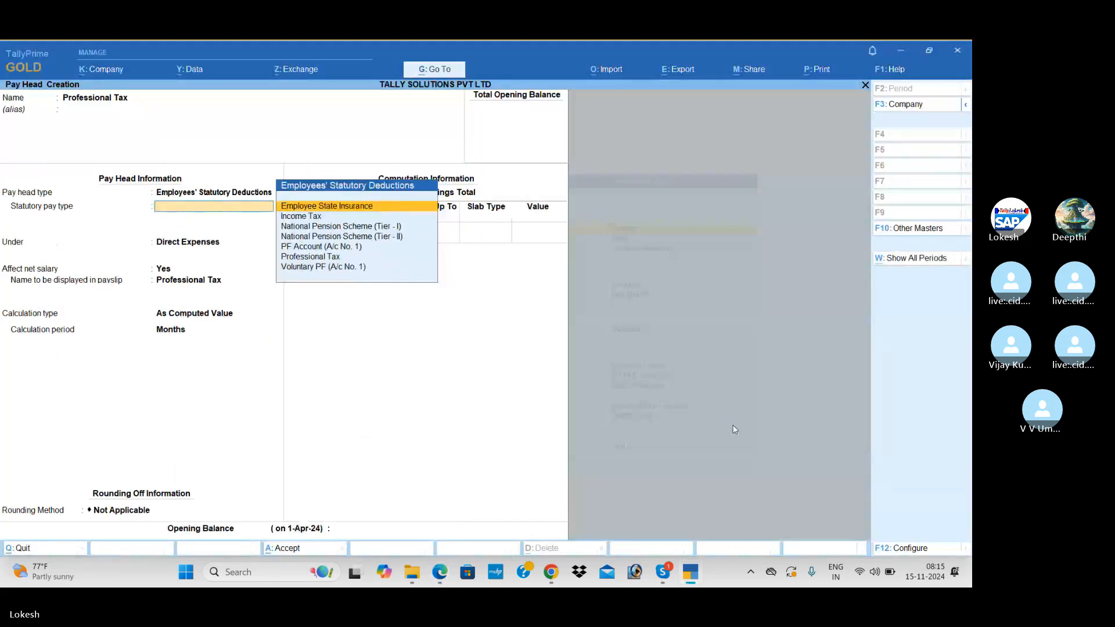
{"action": "key", "text": "Down"}
{"action": "key", "text": "Down"}
{"action": "key", "text": "Down"}
{"action": "key", "text": "Down"}
{"action": "key", "text": "Down"}
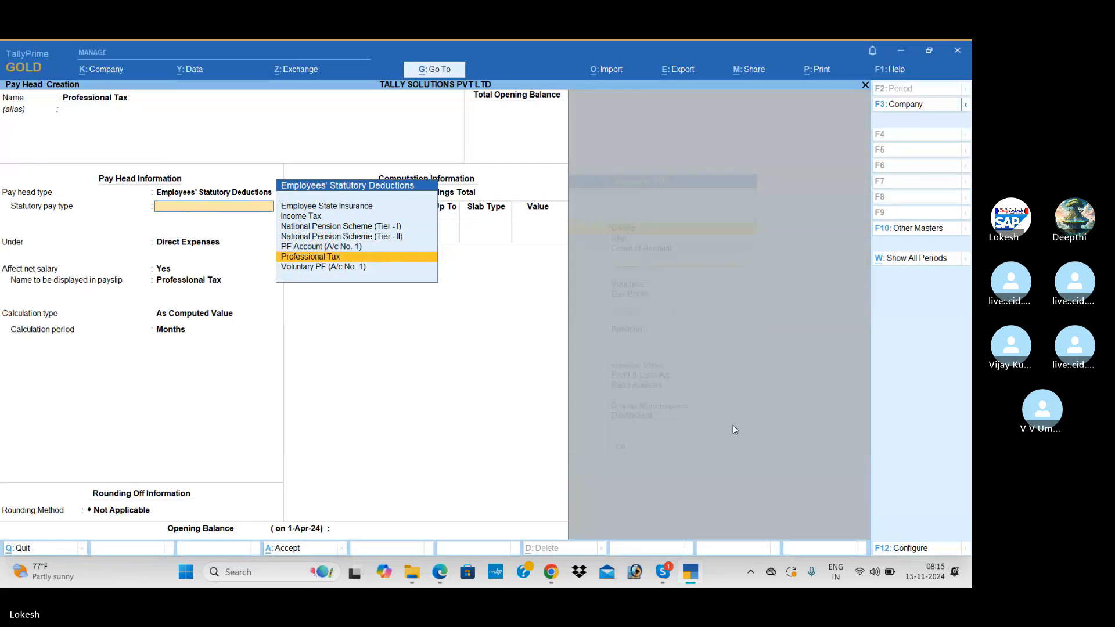
{"action": "key", "text": "Return"}
Place Professional Tax under Current Liabilities, computed On Current Earnings Total.
{"action": "key", "text": "Return"}
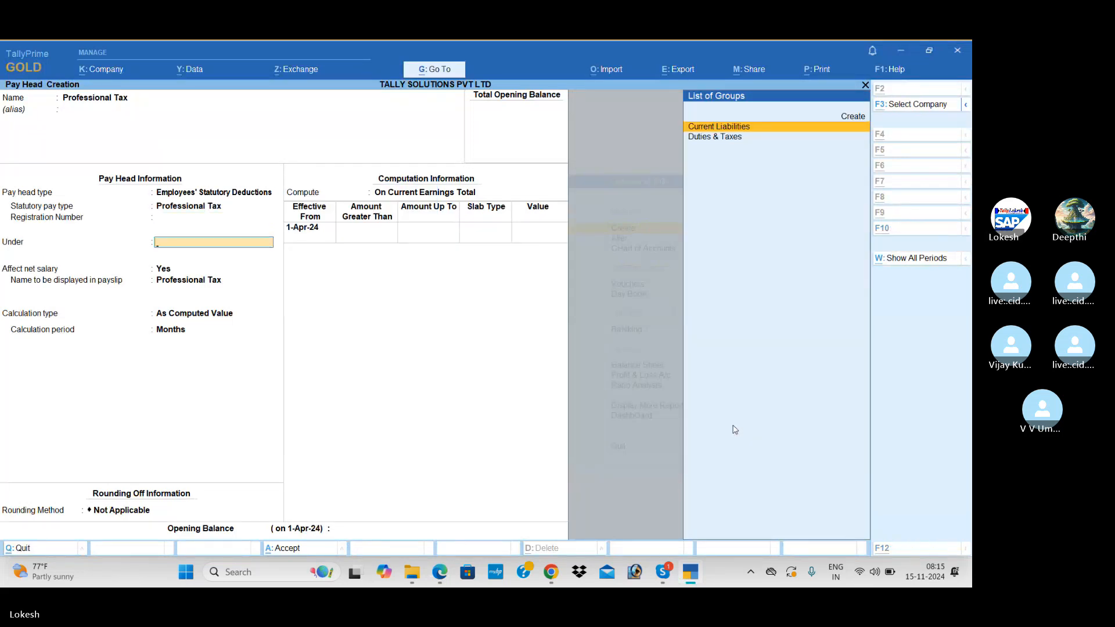
{"action": "key", "text": "alt+Tab"}
{"action": "key", "text": "alt+Tab"}
{"action": "key", "text": "Return"}
{"action": "key", "text": "Return"}
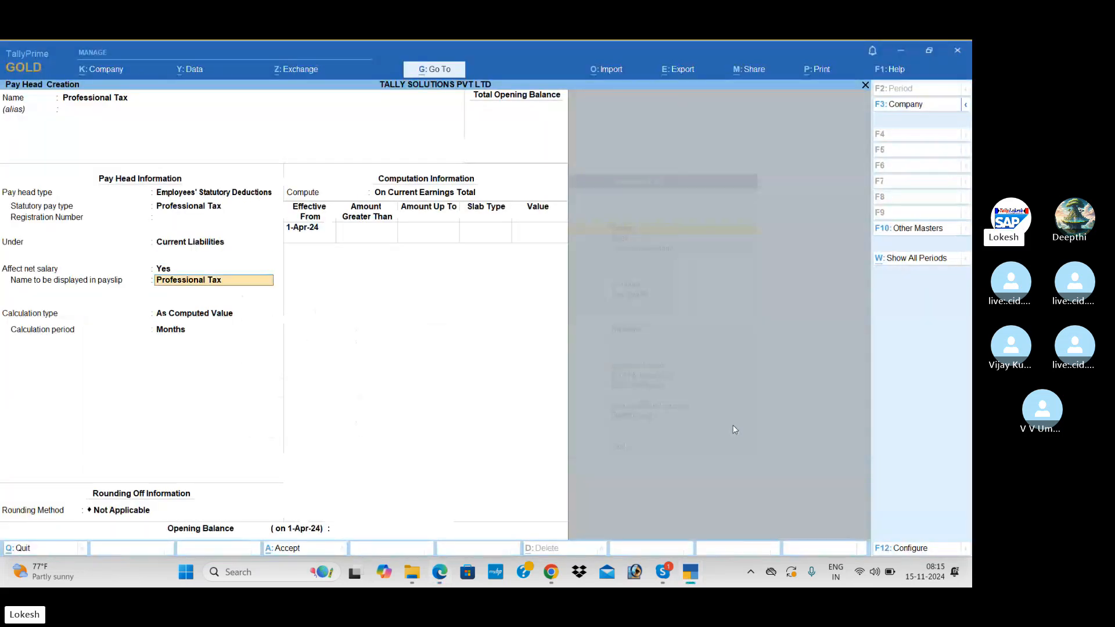
{"action": "key", "text": "Return"}
{"action": "key", "text": "Return"}
{"action": "key", "text": "Return"}
{"action": "key", "text": "alt+Tab"}
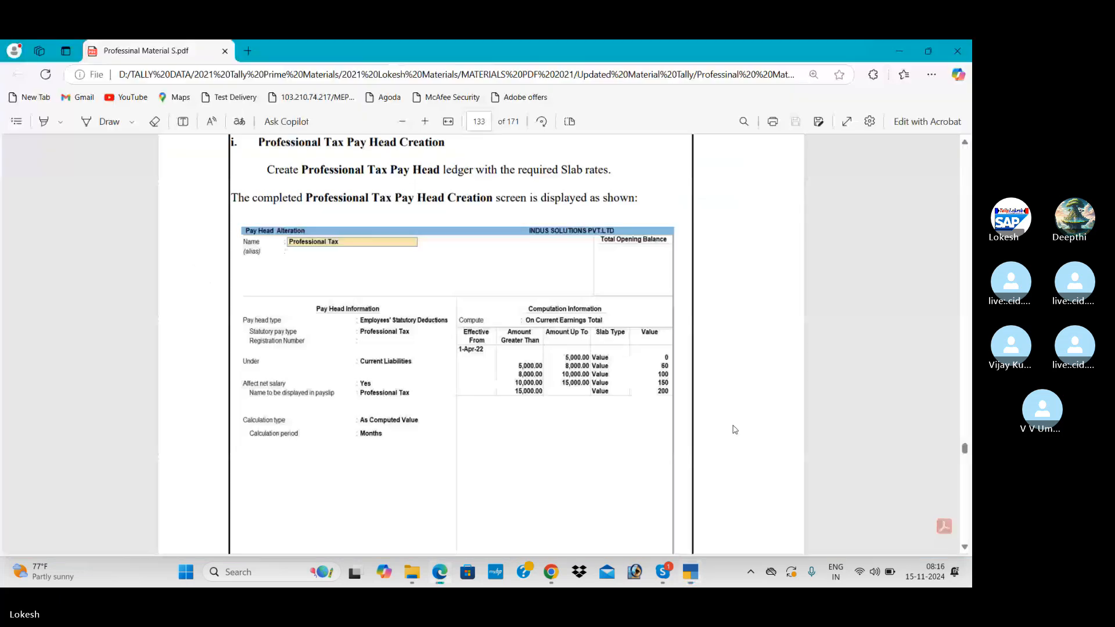
{"action": "key", "text": "alt+Tab"}
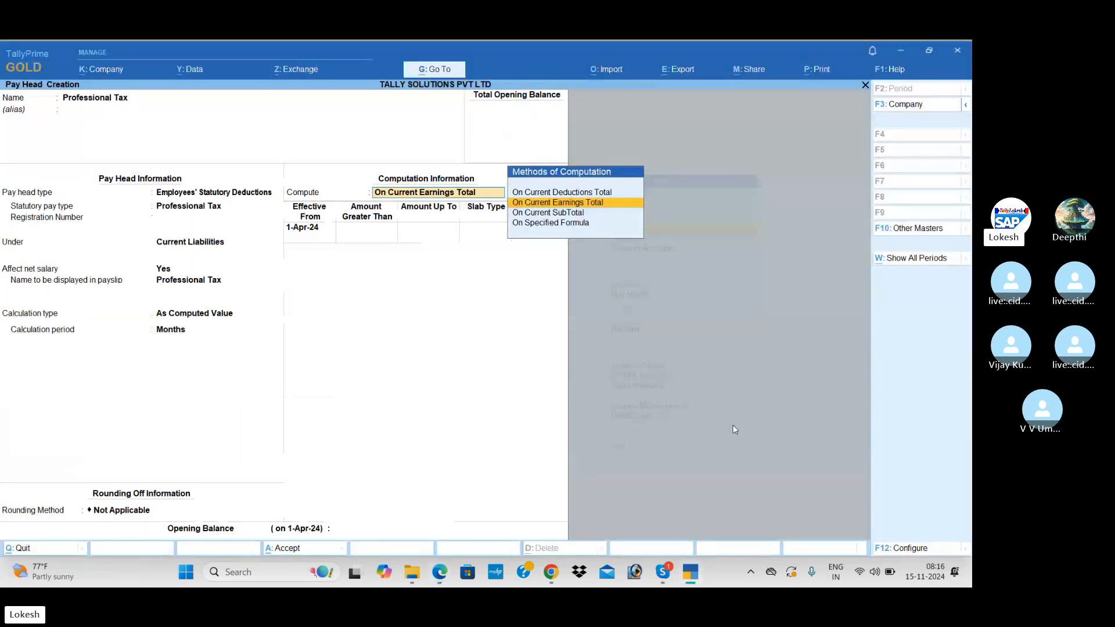
{"action": "key", "text": "Return"}
{"action": "key", "text": "Return"}
Enter the first Professional Tax slab up to 5,000 at 0 tax, then an 8,000 second-slab limit.
{"action": "key", "text": "alt+Tab"}
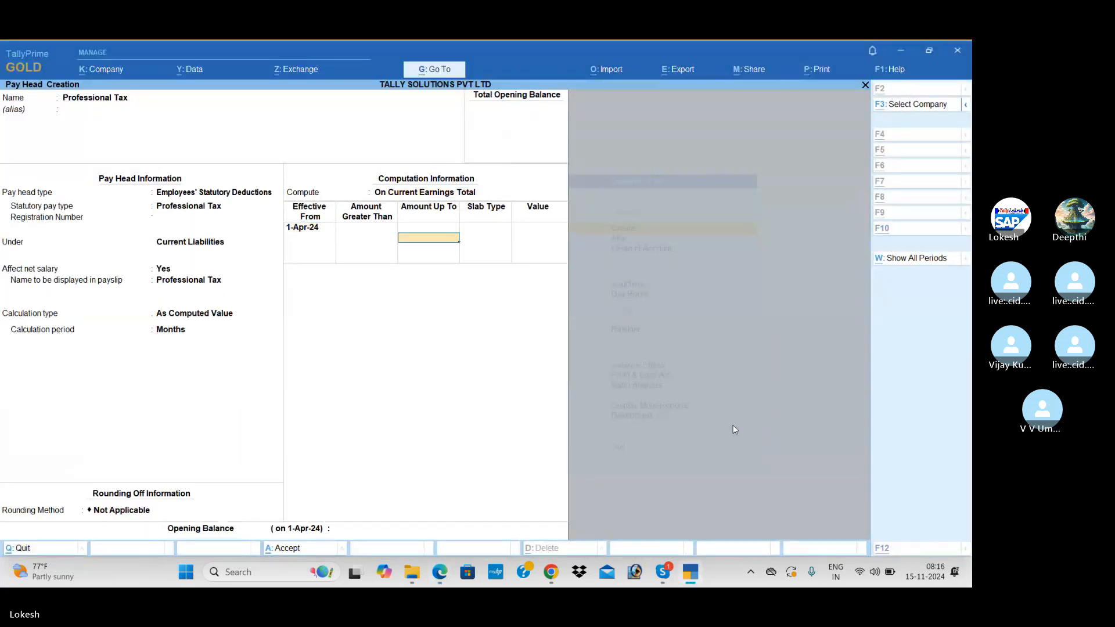
{"action": "key", "text": "alt+Tab"}
{"action": "type", "text": "5000"}
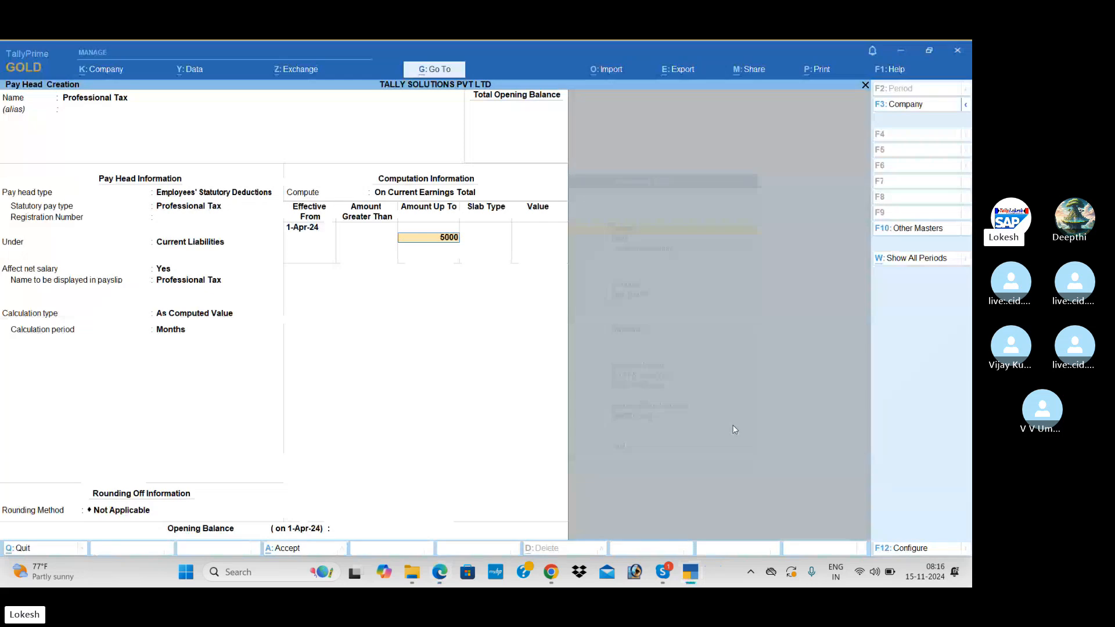
{"action": "key", "text": "Return"}
{"action": "key", "text": "alt+Tab"}
{"action": "key", "text": "alt+Tab"}
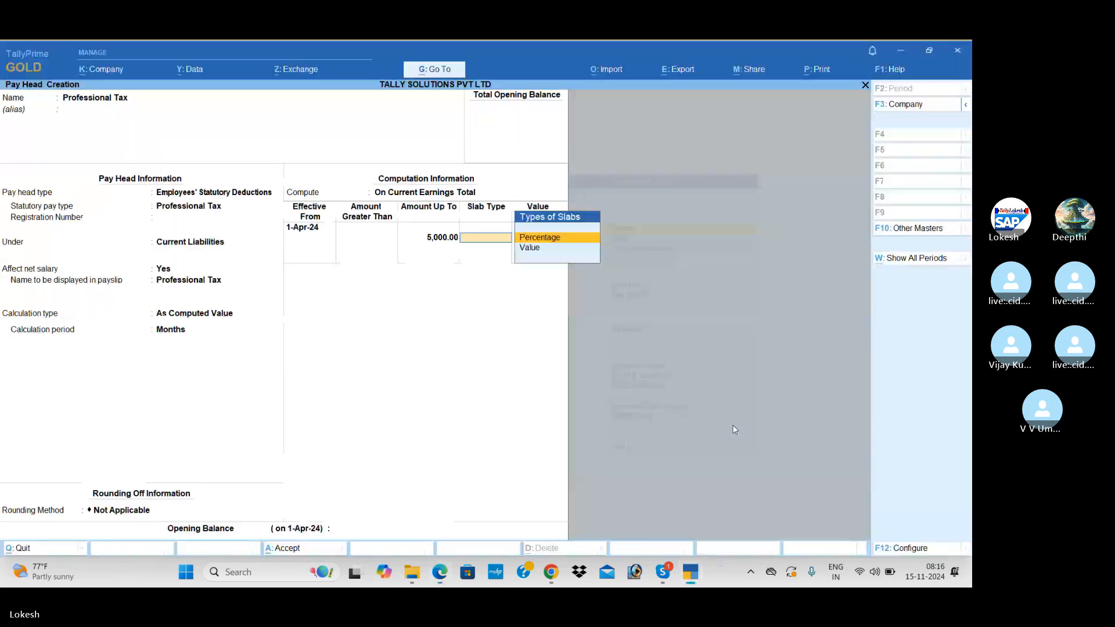
{"action": "key", "text": "Down"}
{"action": "key", "text": "Return"}
{"action": "key", "text": "Return"}
{"action": "key", "text": "alt+Tab"}
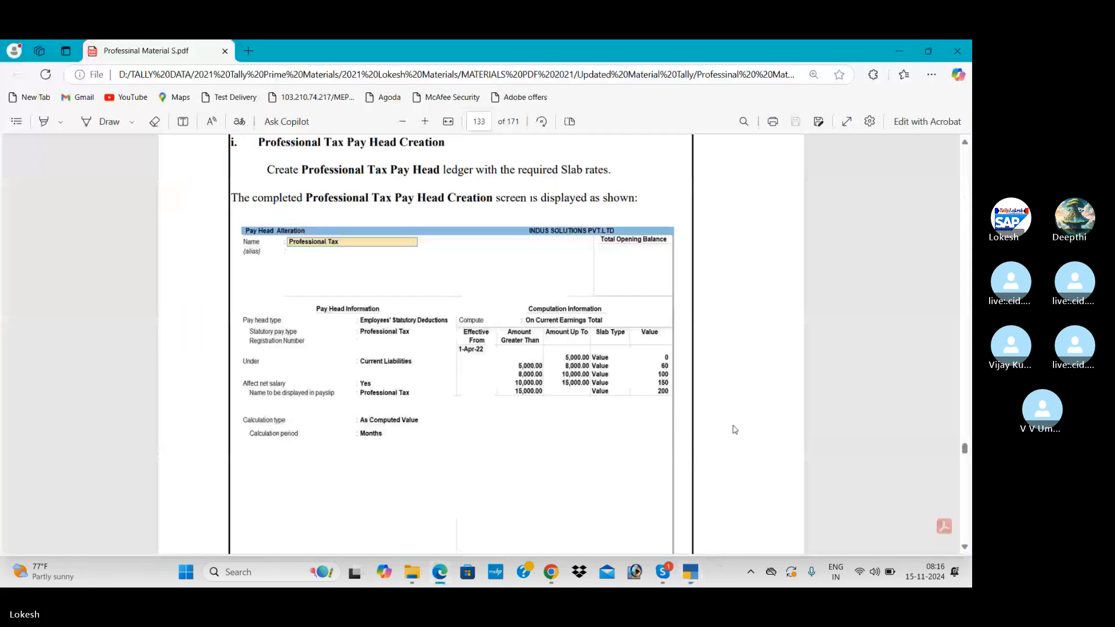
{"action": "key", "text": "alt+Tab"}
{"action": "type", "text": "6"}
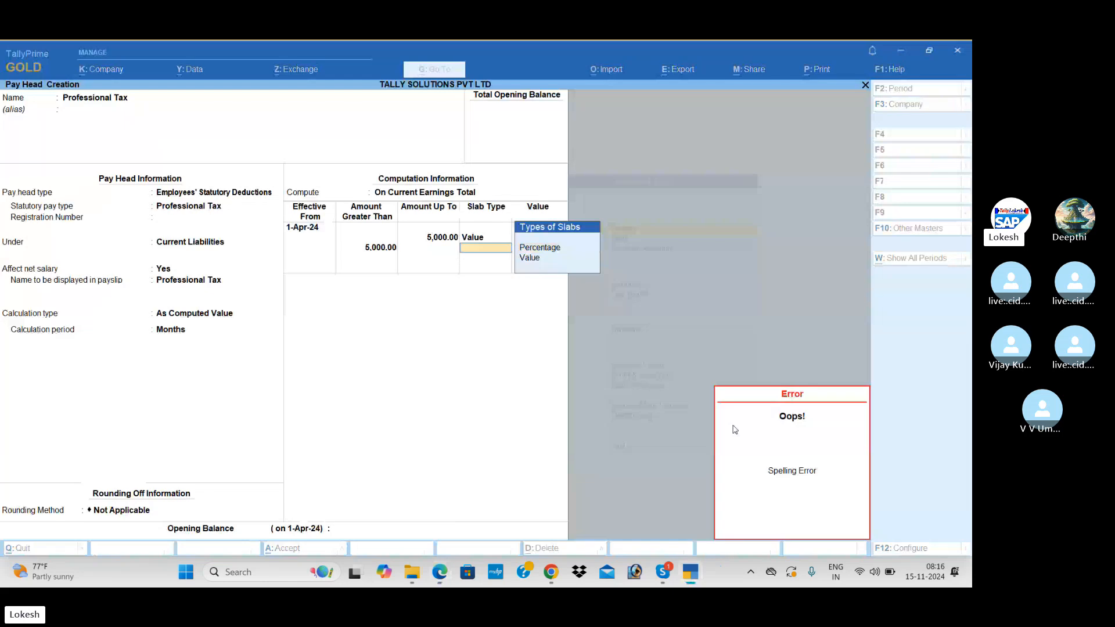
{"action": "key", "text": "Escape"}
{"action": "key", "text": "BackSpace"}
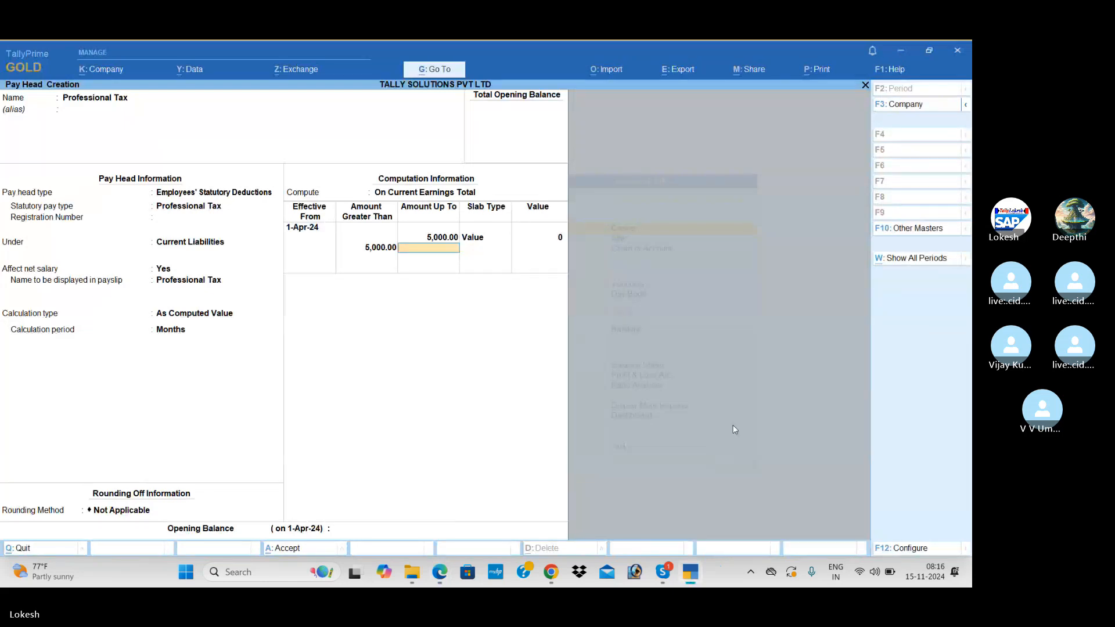
{"action": "type", "text": "8000"}
{"action": "key", "text": "Return"}
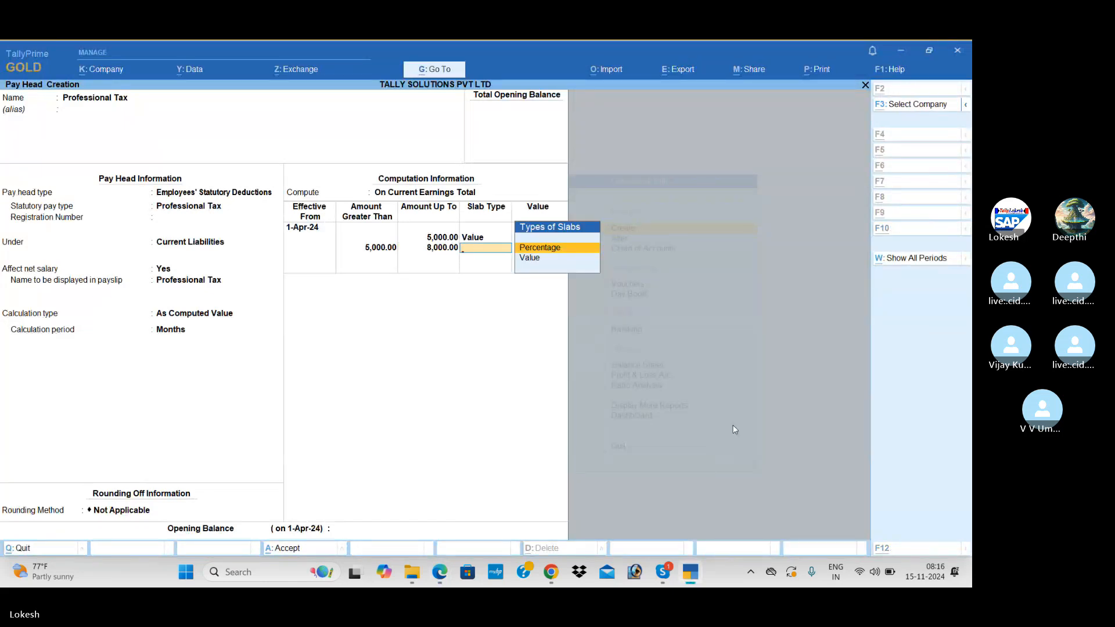
Give the second slab a 60 tax and add a third slab up to 10,000 at 100.
{"action": "key", "text": "alt+Tab"}
{"action": "key", "text": "alt+Tab"}
{"action": "key", "text": "Return"}
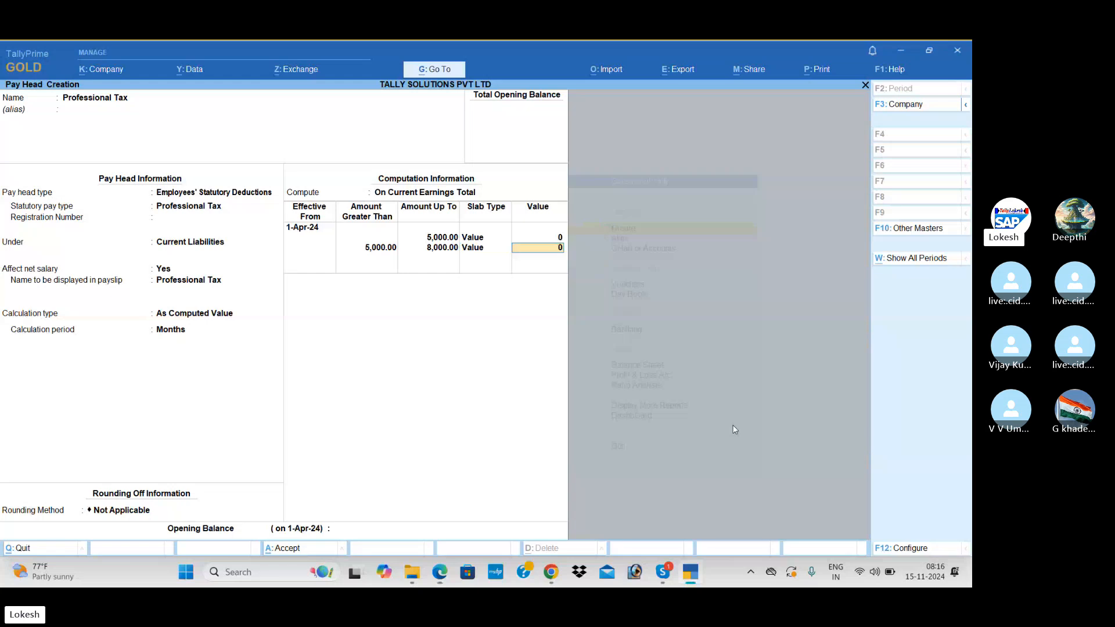
{"action": "type", "text": "60"}
{"action": "key", "text": "Return"}
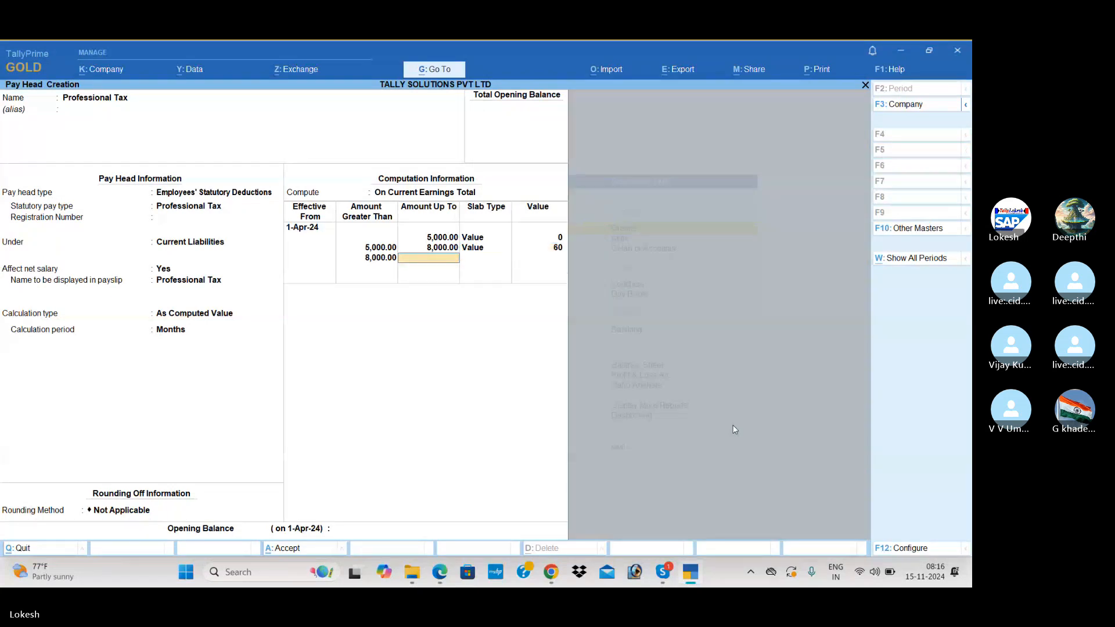
{"action": "key", "text": "alt+Tab"}
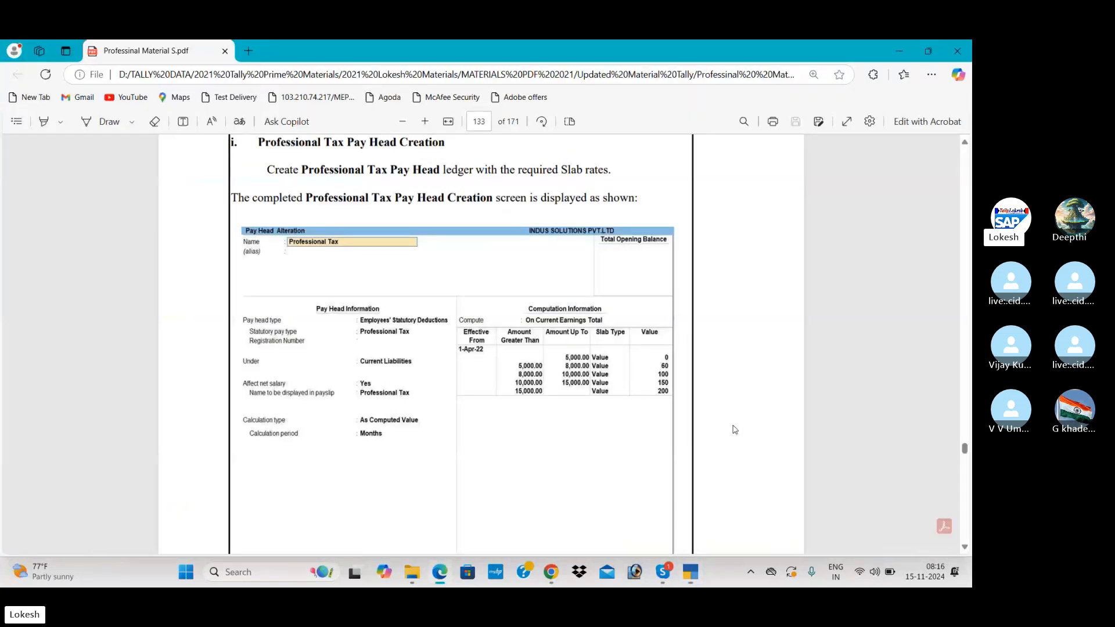
{"action": "key", "text": "alt+Tab"}
{"action": "type", "text": "10000"}
{"action": "key", "text": "Return"}
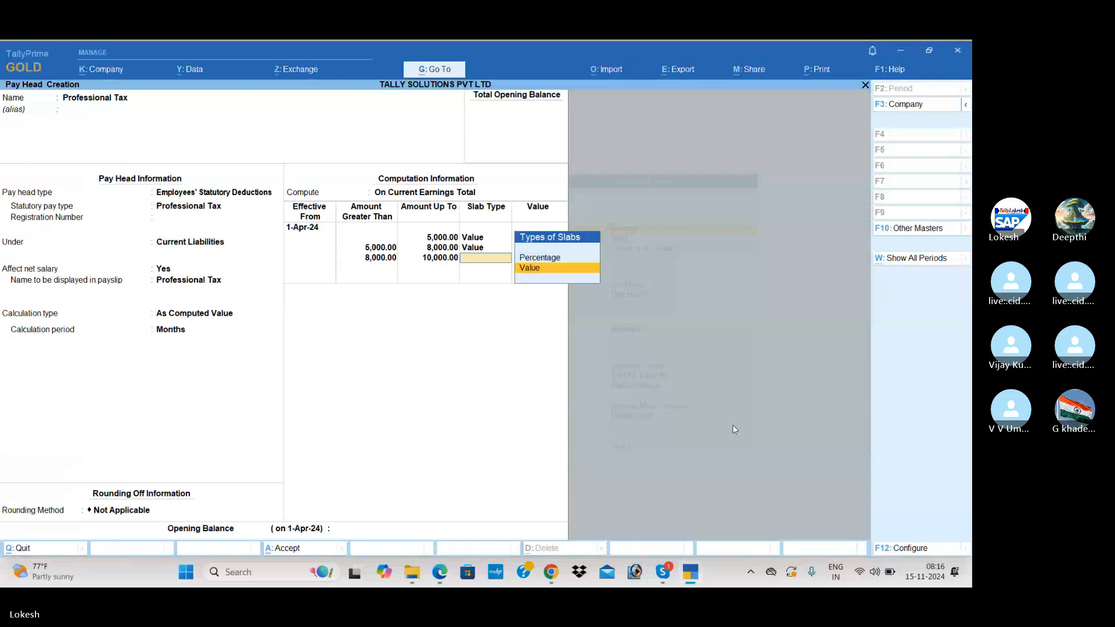
{"action": "key", "text": "Return"}
{"action": "key", "text": "alt+Tab"}
{"action": "key", "text": "alt+Tab"}
{"action": "type", "text": "10"}
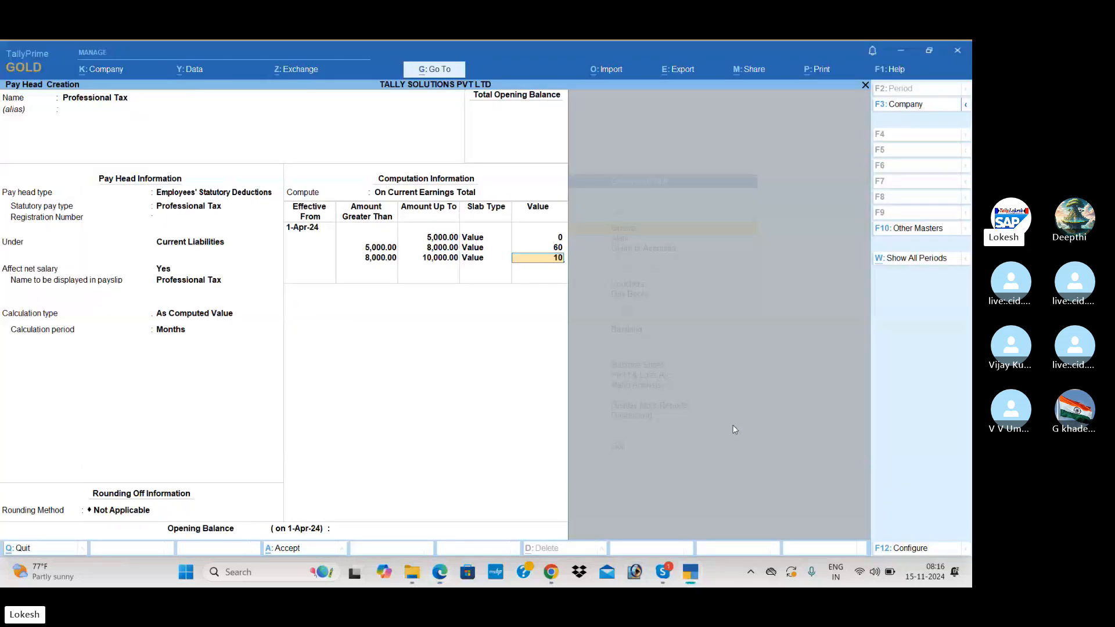
{"action": "type", "text": "0"}
{"action": "key", "text": "Return"}
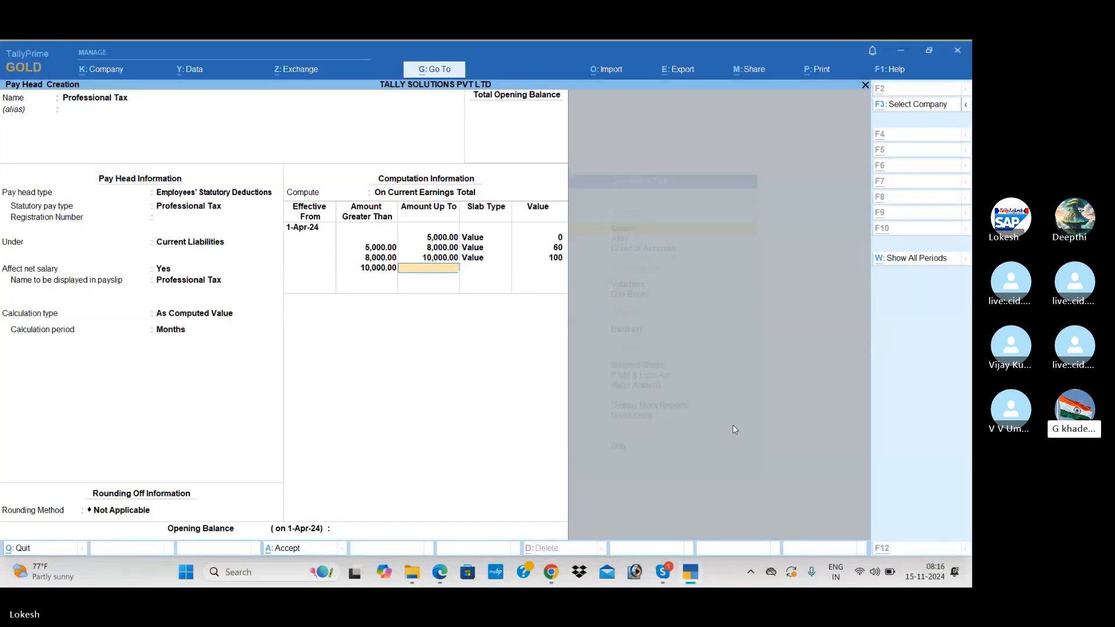
Add a fourth Value slab up to 15,000 with 150 tax.
{"action": "key", "text": "alt+Tab"}
{"action": "key", "text": "alt+Tab"}
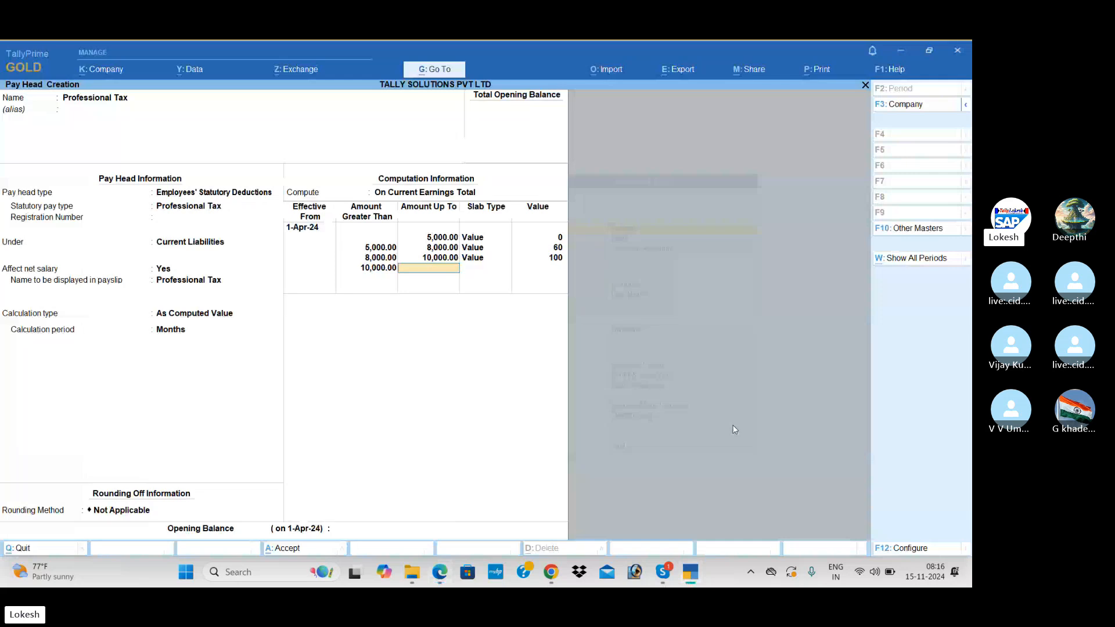
{"action": "type", "text": "15,000"}
{"action": "key", "text": "Return"}
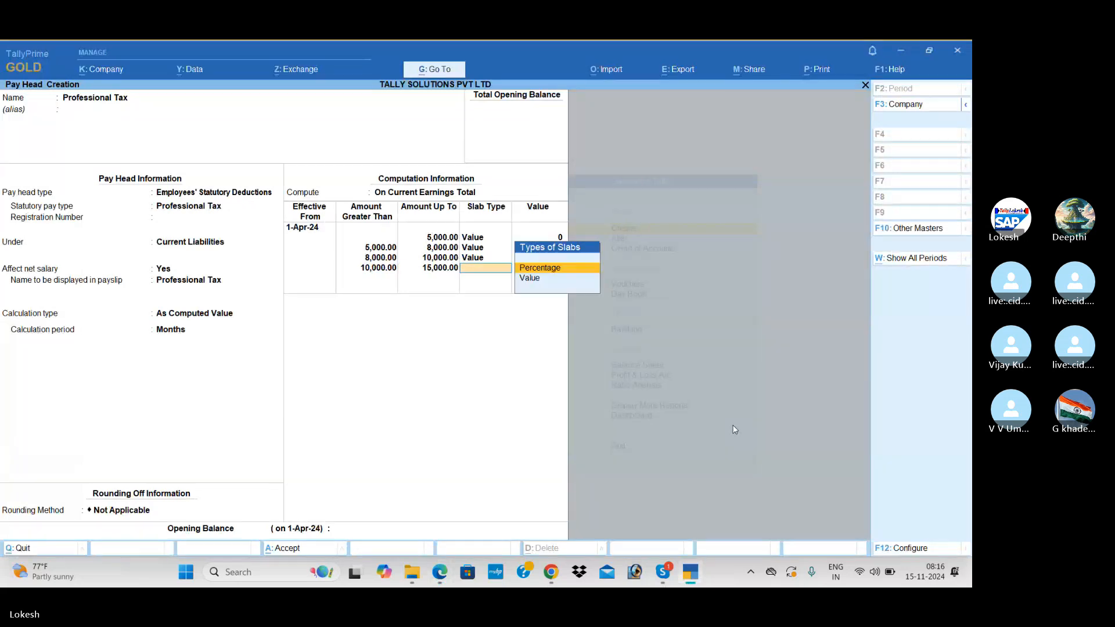
{"action": "key", "text": "Down"}
{"action": "key", "text": "Return"}
{"action": "key", "text": "alt+Tab"}
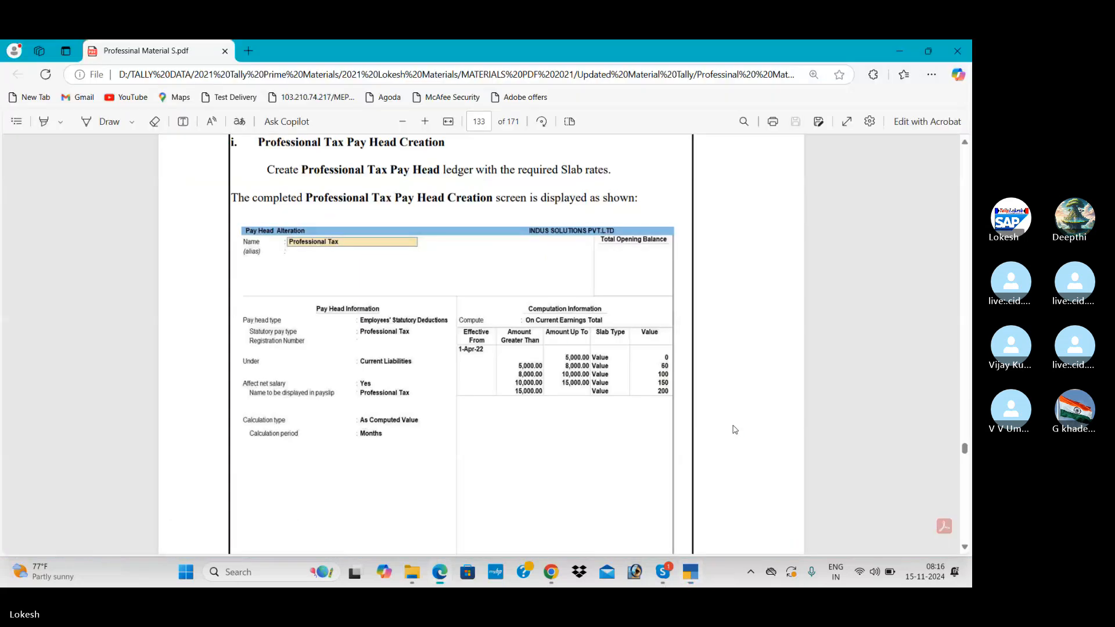
{"action": "key", "text": "alt+Tab"}
{"action": "type", "text": "150"}
{"action": "key", "text": "Return"}
{"action": "key", "text": "Return"}
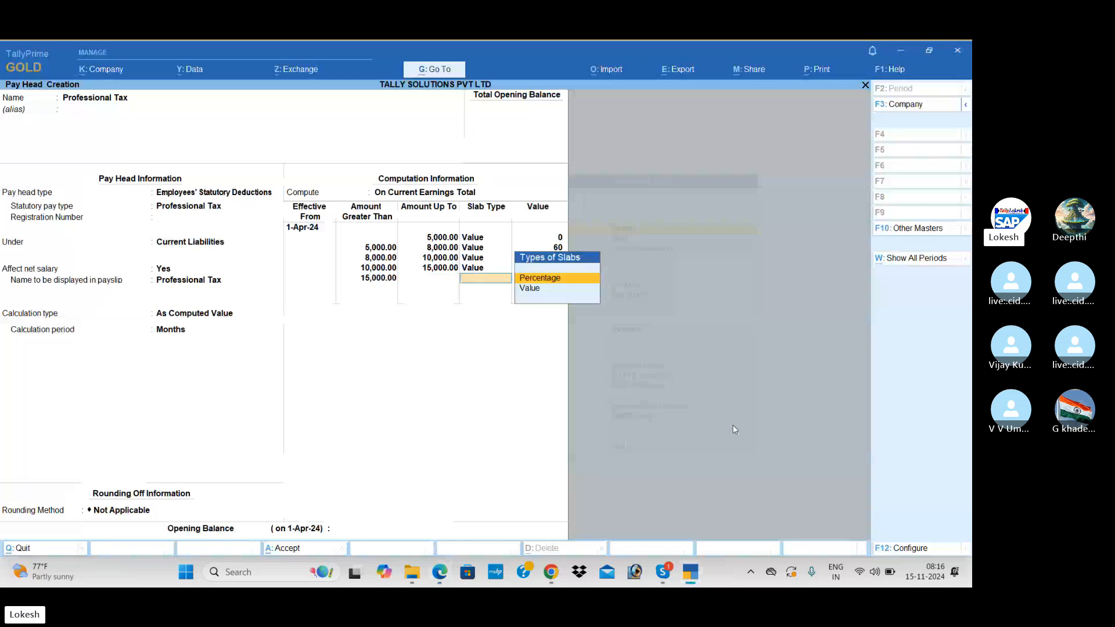
{"action": "key", "text": "Down"}
Set 200 tax for the slab above 15,000 and bring up the Accept prompt.
{"action": "key", "text": "Return"}
{"action": "key", "text": "alt+Tab"}
{"action": "key", "text": "alt+Tab"}
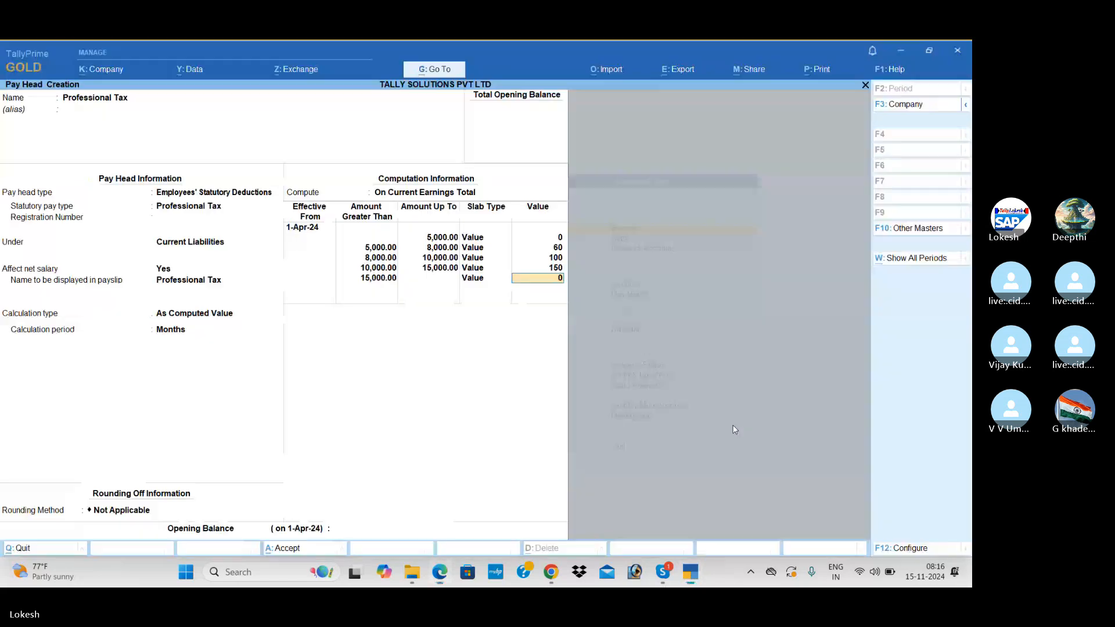
{"action": "type", "text": "200"}
{"action": "key", "text": "Return"}
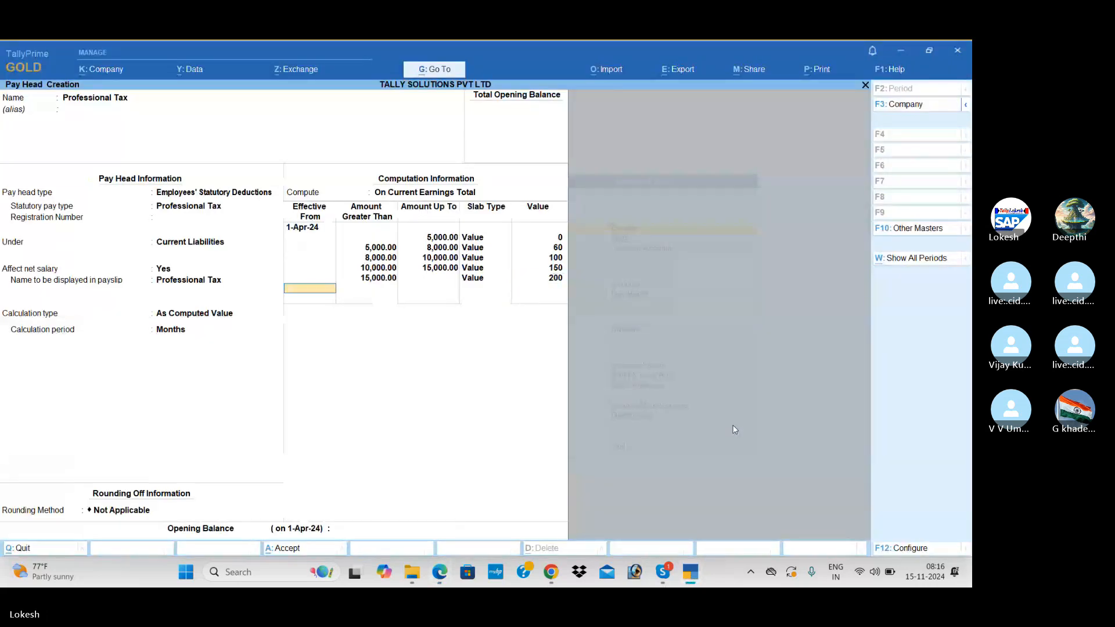
{"action": "key", "text": "Return"}
{"action": "key", "text": "Return"}
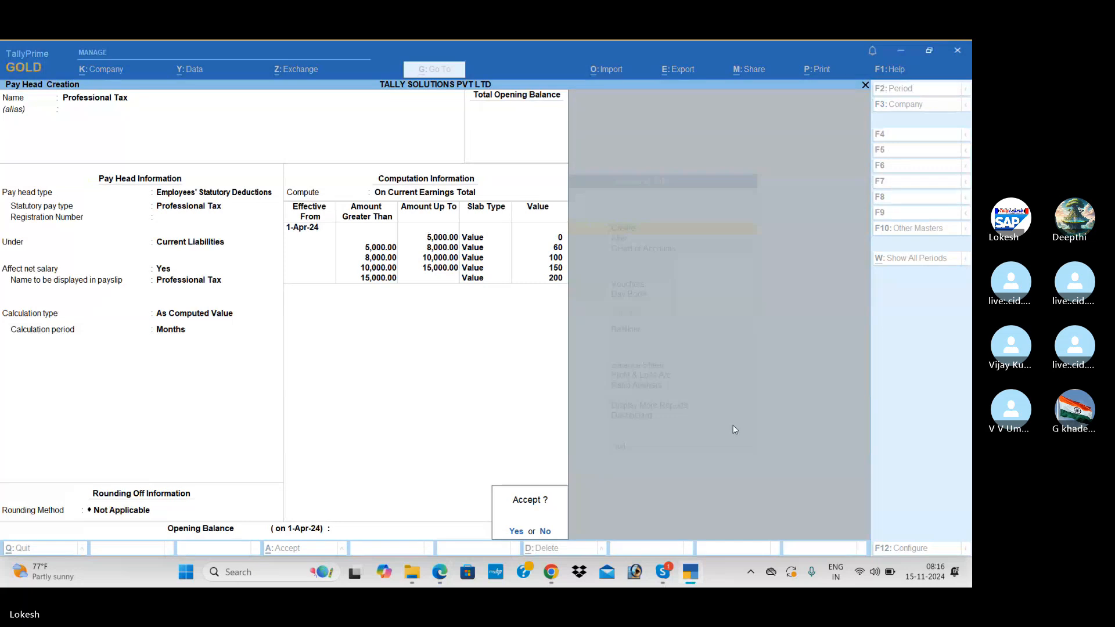
{"action": "key", "text": "Return"}
Scroll the PDF manual down to the Gratuity Pay Head Creation steps and return to TallyPrime.
{"action": "key", "text": "alt+Tab"}
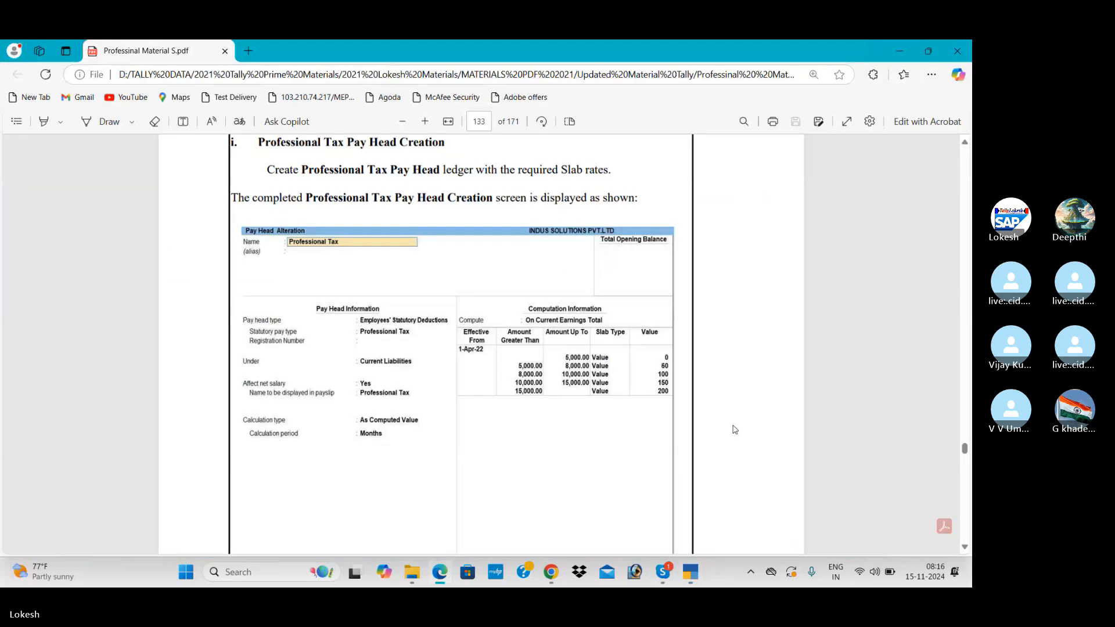
{"action": "scroll", "coordinate": [734, 430], "scroll_direction": "down", "scroll_amount": 8}
{"action": "scroll", "coordinate": [734, 429], "scroll_direction": "down", "scroll_amount": 10}
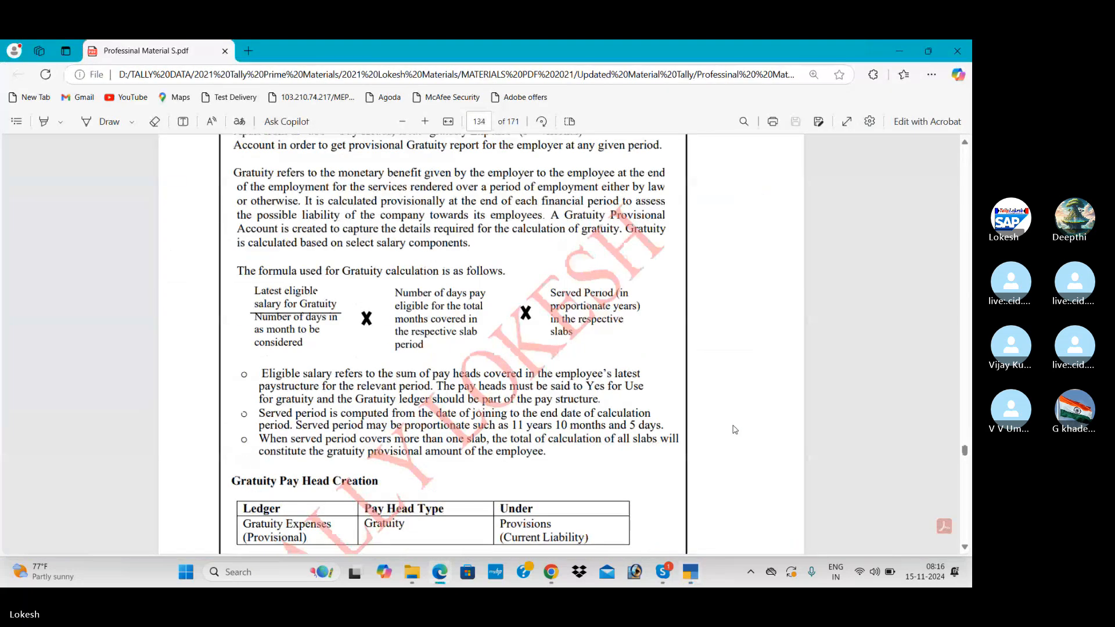
{"action": "scroll", "coordinate": [734, 429], "scroll_direction": "down", "scroll_amount": 2}
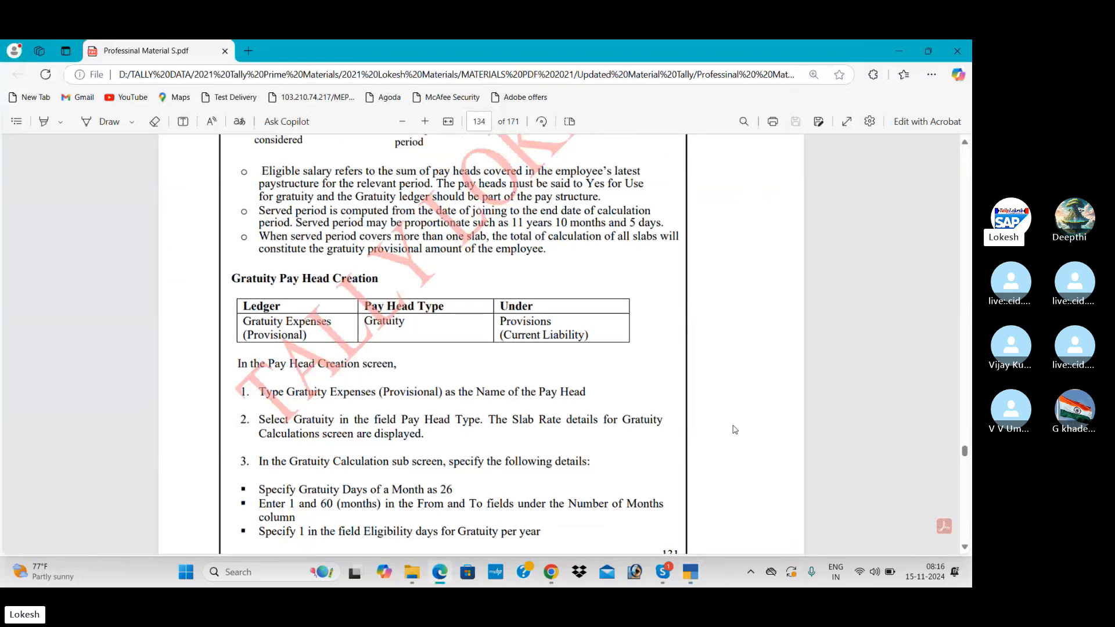
{"action": "key", "text": "alt+Tab"}
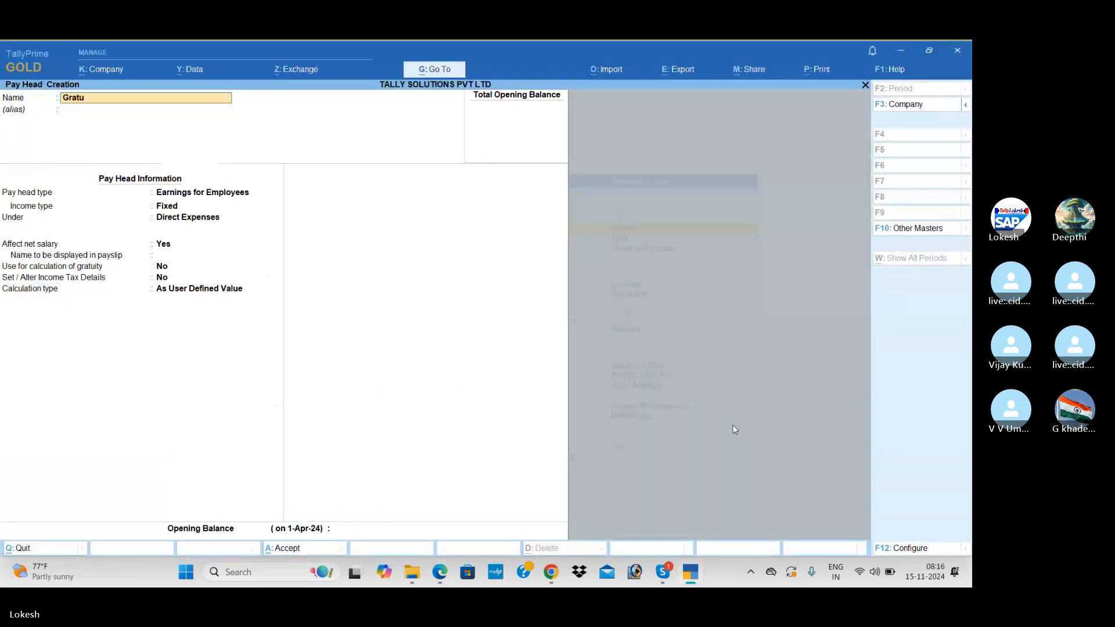
Name the new pay head Gratuity and choose Gratuity as its pay head type.
{"action": "type", "text": "ity"}
{"action": "key", "text": "Return"}
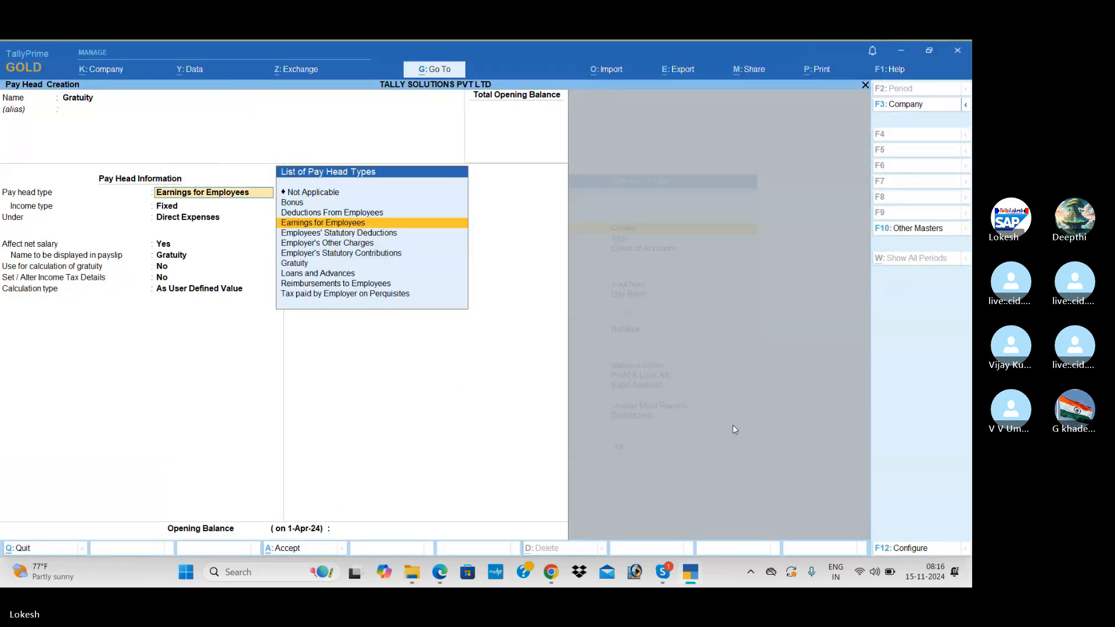
{"action": "key", "text": "Down"}
{"action": "key", "text": "Down"}
{"action": "key", "text": "Down"}
{"action": "key", "text": "Down"}
{"action": "key", "text": "Return"}
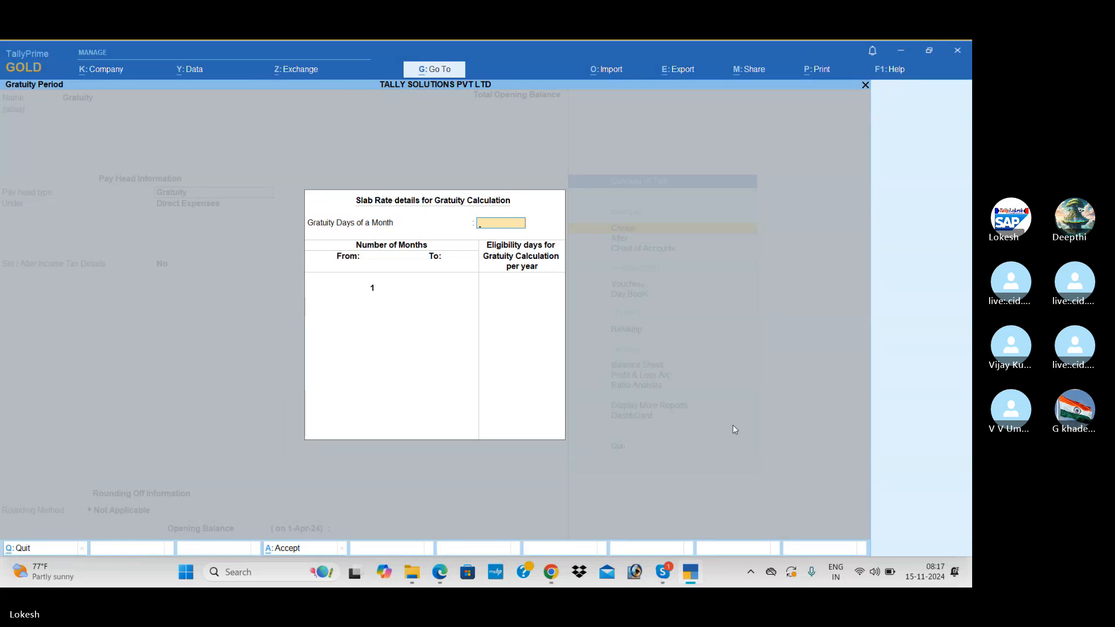
{"action": "key", "text": "alt+Tab"}
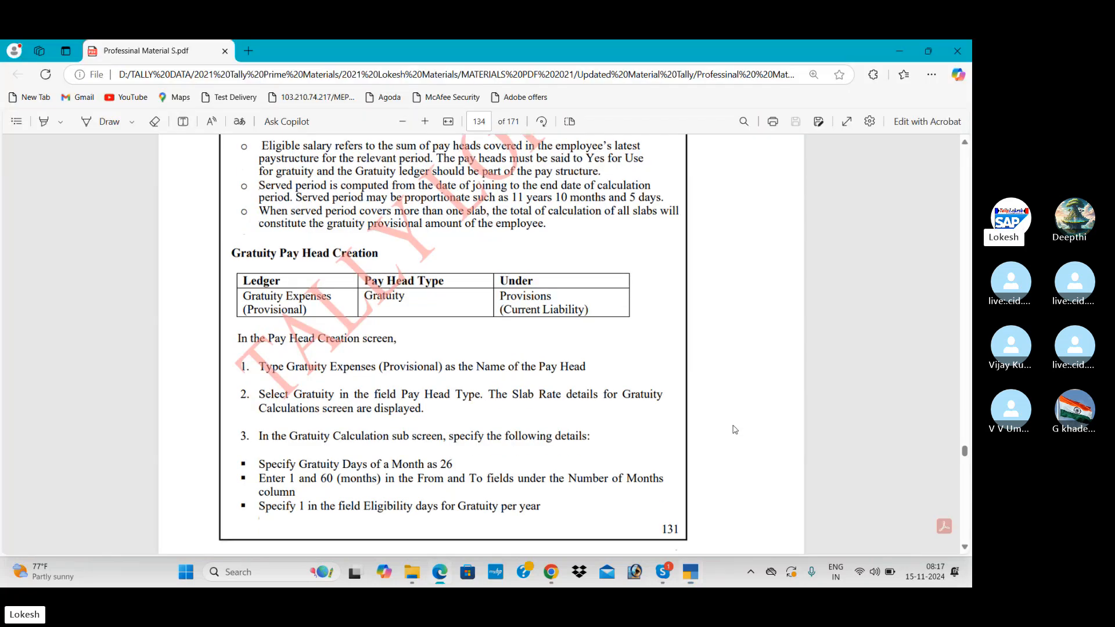
{"action": "scroll", "coordinate": [735, 429], "scroll_direction": "down", "scroll_amount": 8}
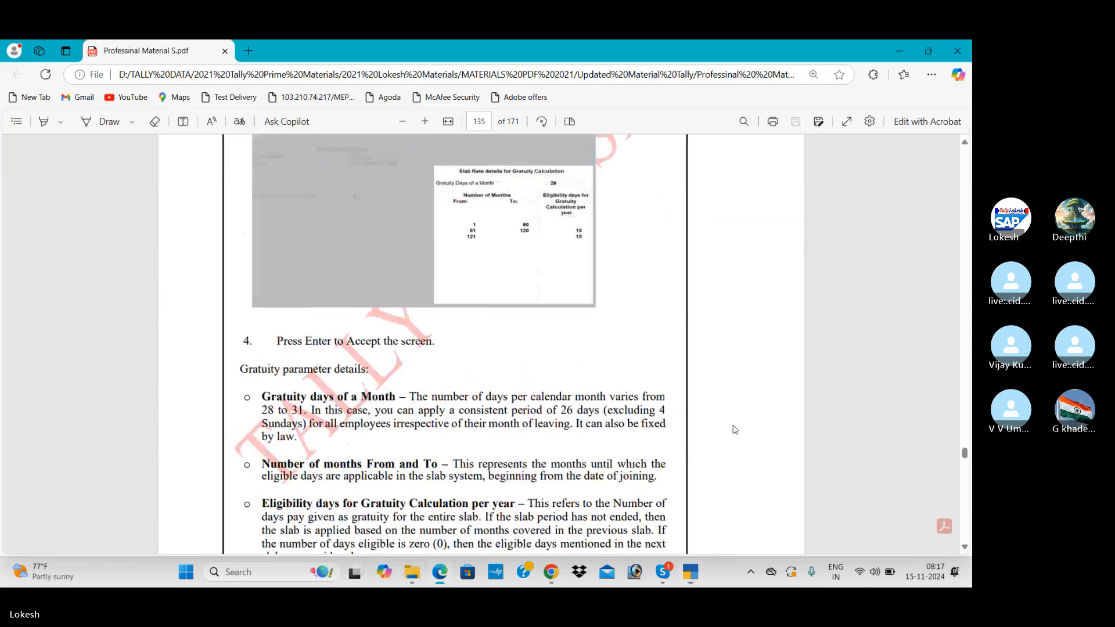
{"action": "key", "text": "alt+Tab"}
Enter 26 days a month, 0 days through month 60, 15 days afterwards, under Current Liabilities, and save.
{"action": "type", "text": "26"}
{"action": "key", "text": "Return"}
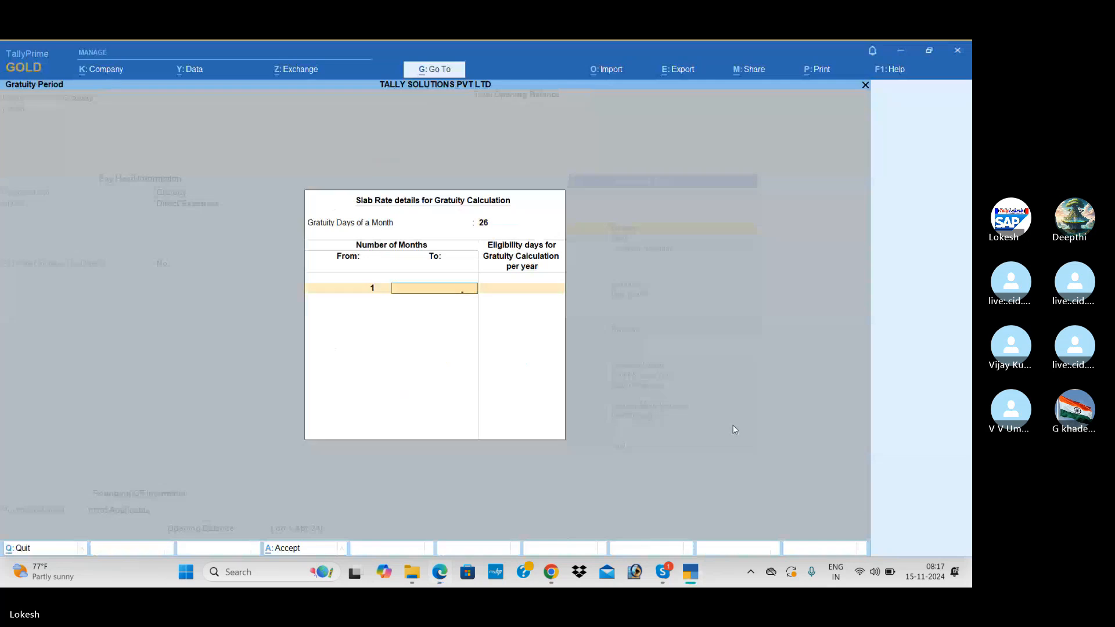
{"action": "type", "text": "60"}
{"action": "key", "text": "Return"}
{"action": "key", "text": "Return"}
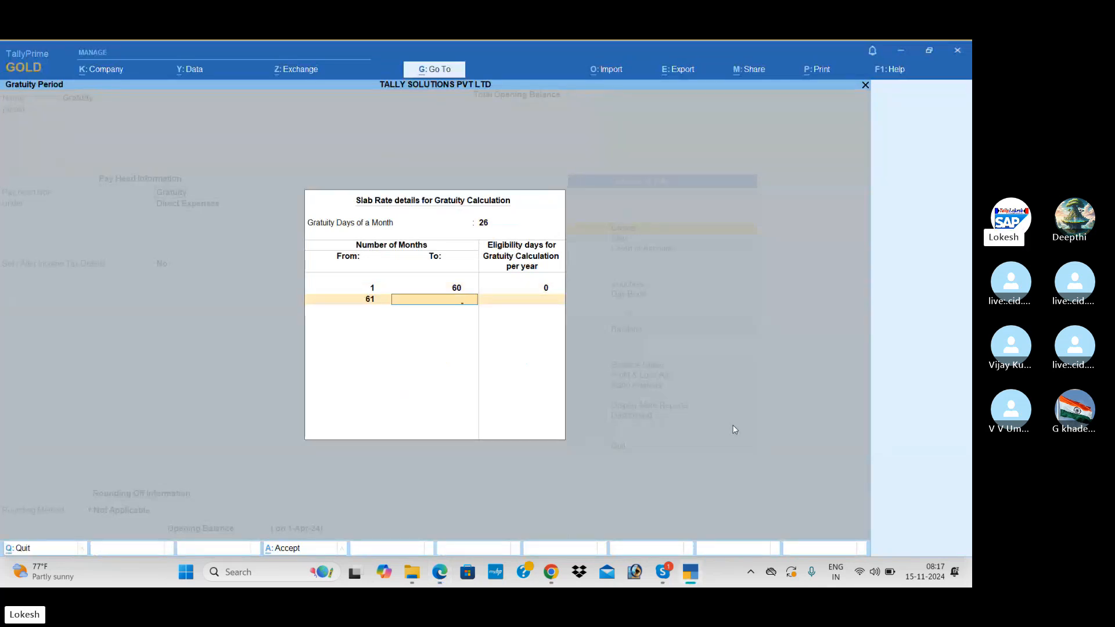
{"action": "key", "text": "alt+Tab"}
{"action": "key", "text": "alt+Tab"}
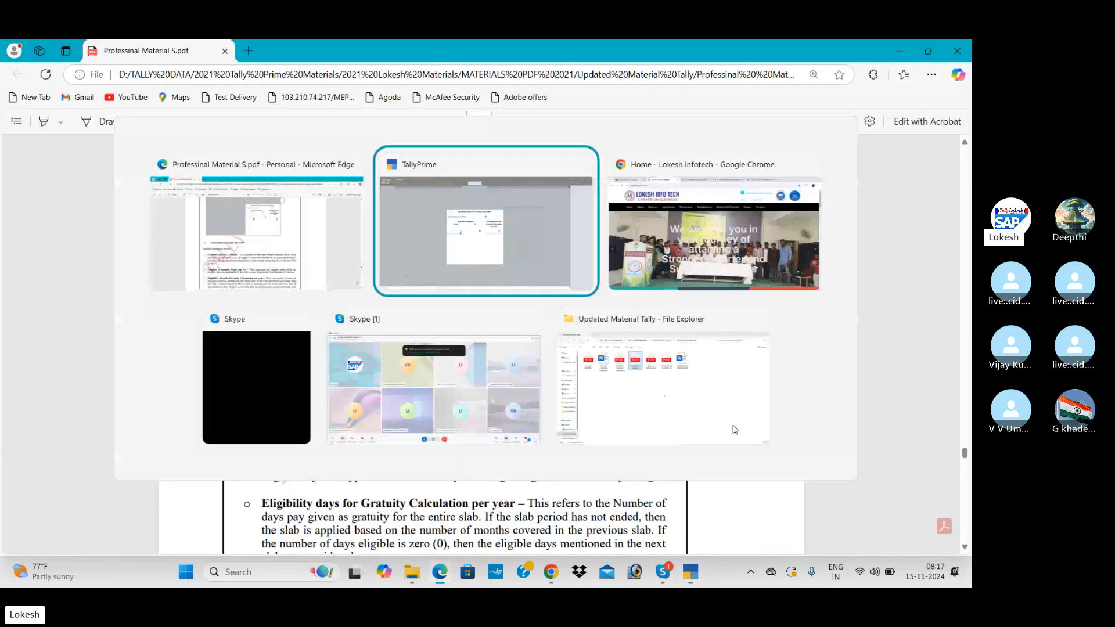
{"action": "type", "text": "120"}
{"action": "key", "text": "Return"}
{"action": "type", "text": "1"}
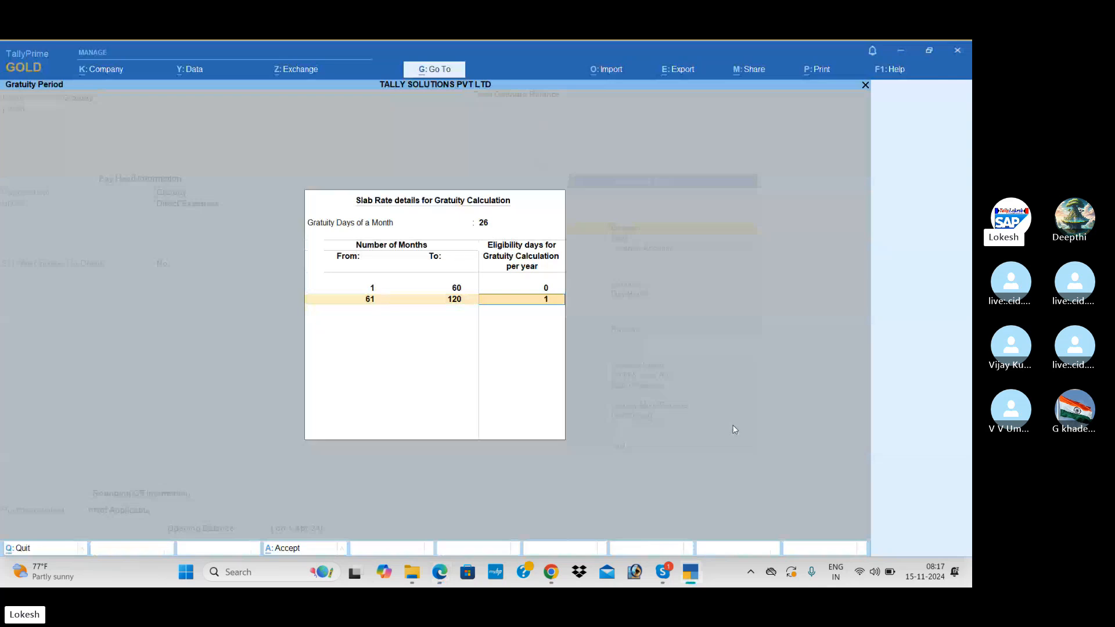
{"action": "type", "text": "5"}
{"action": "key", "text": "Return"}
{"action": "key", "text": "Return"}
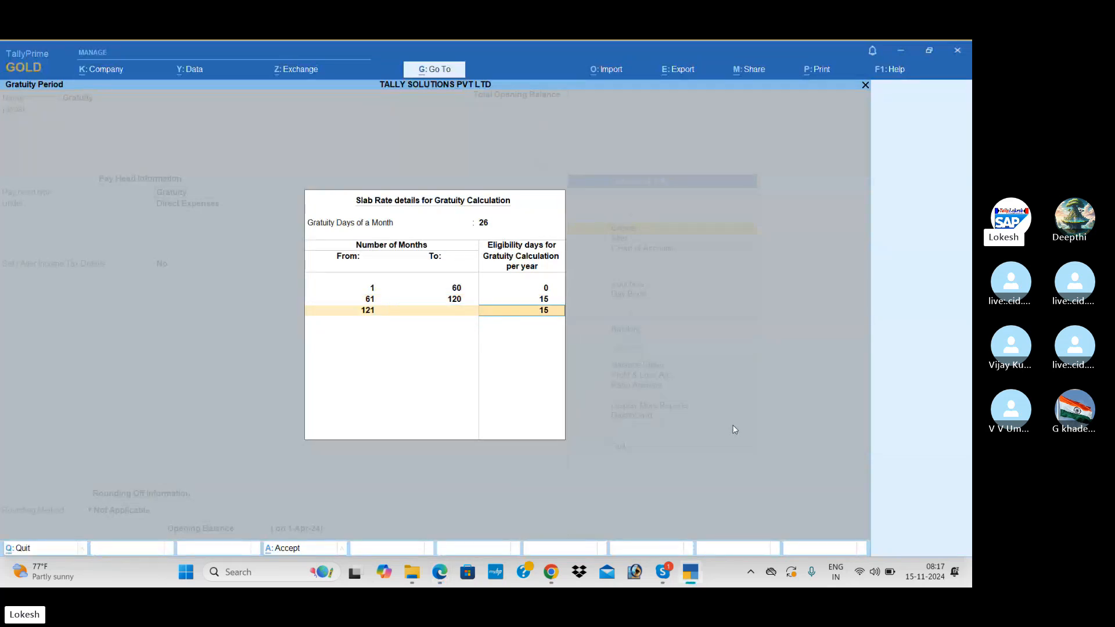
{"action": "key", "text": "Return"}
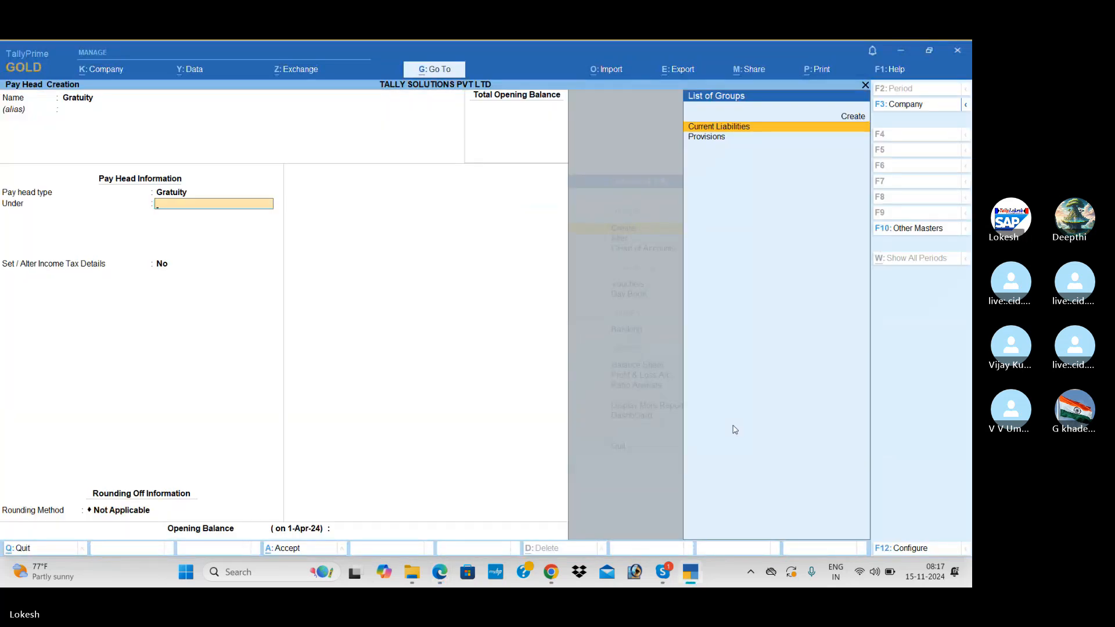
{"action": "key", "text": "Return"}
{"action": "key", "text": "Return"}
{"action": "key", "text": "Return"}
{"action": "key", "text": "Return"}
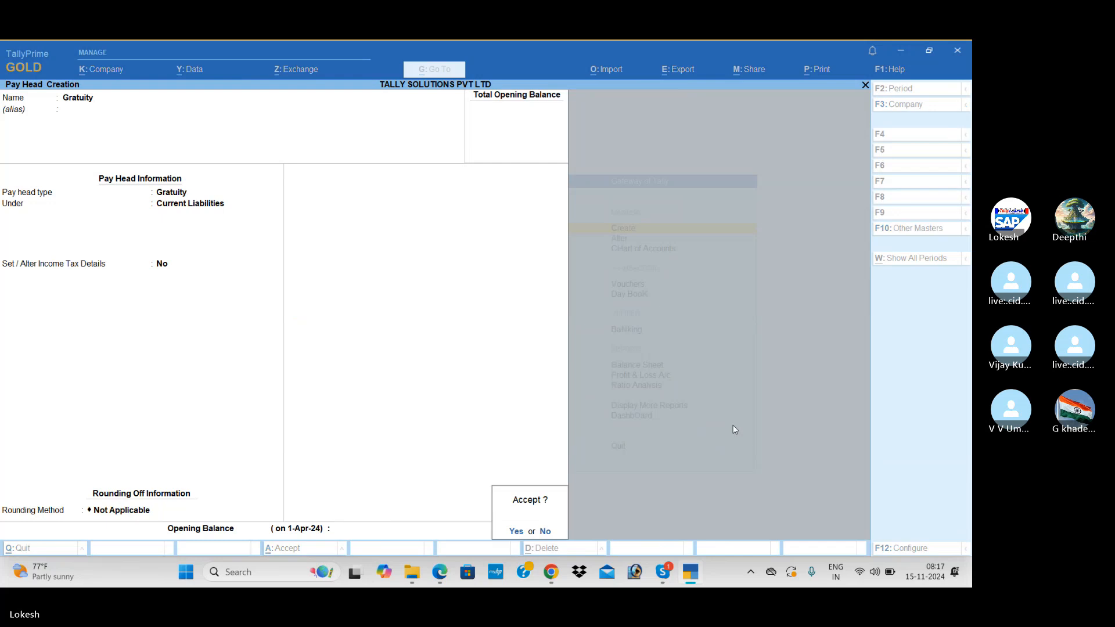
{"action": "key", "text": "Return"}
Scroll further through the reference manual for the next section, then return to TallyPrime.
{"action": "key", "text": "alt+Tab"}
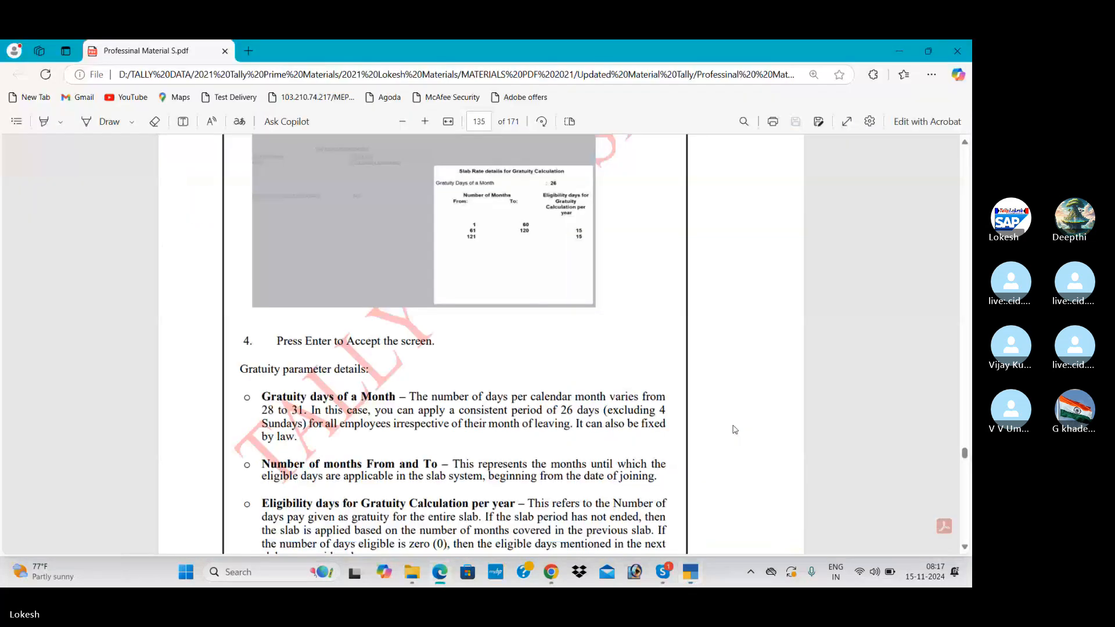
{"action": "scroll", "coordinate": [734, 429], "scroll_direction": "down", "scroll_amount": 10}
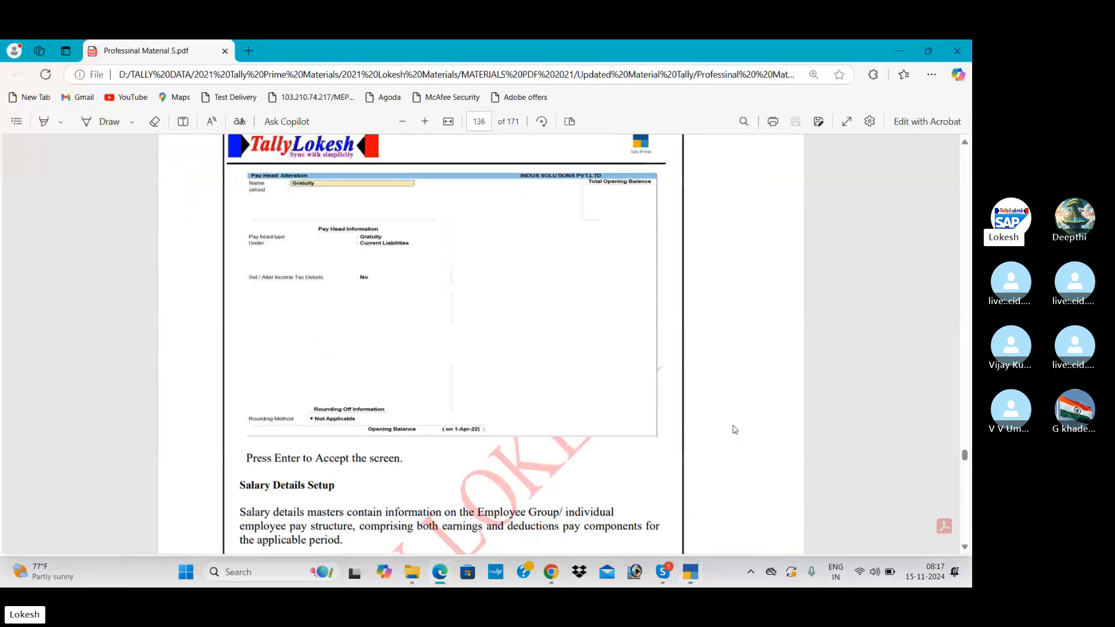
{"action": "scroll", "coordinate": [734, 429], "scroll_direction": "down", "scroll_amount": 10}
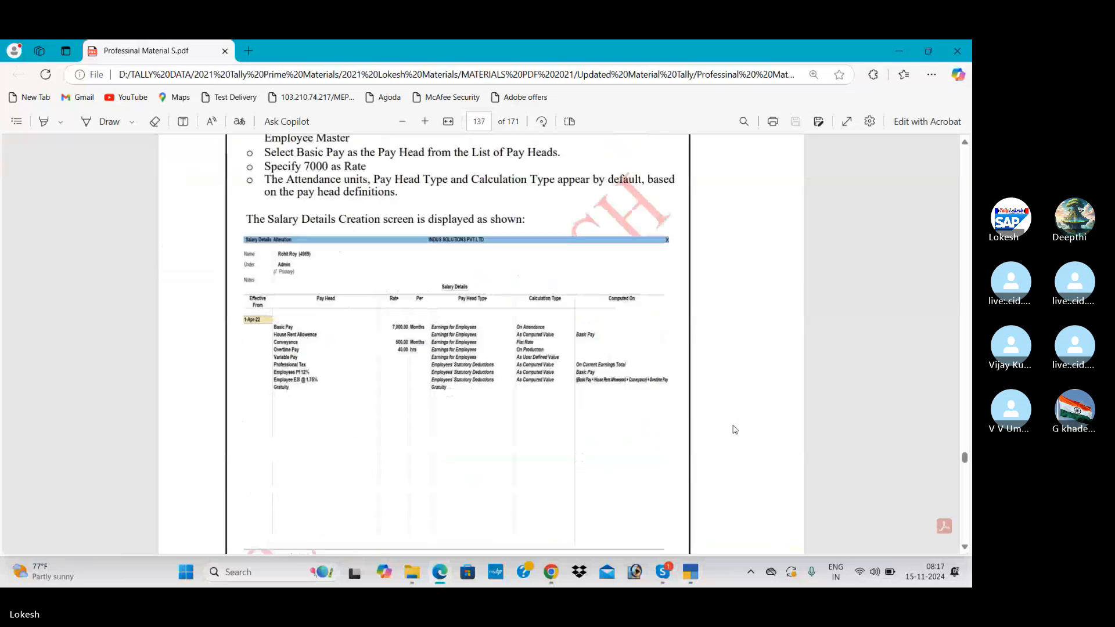
{"action": "scroll", "coordinate": [735, 429], "scroll_direction": "down", "scroll_amount": 2}
{"action": "key", "text": "alt+Tab"}
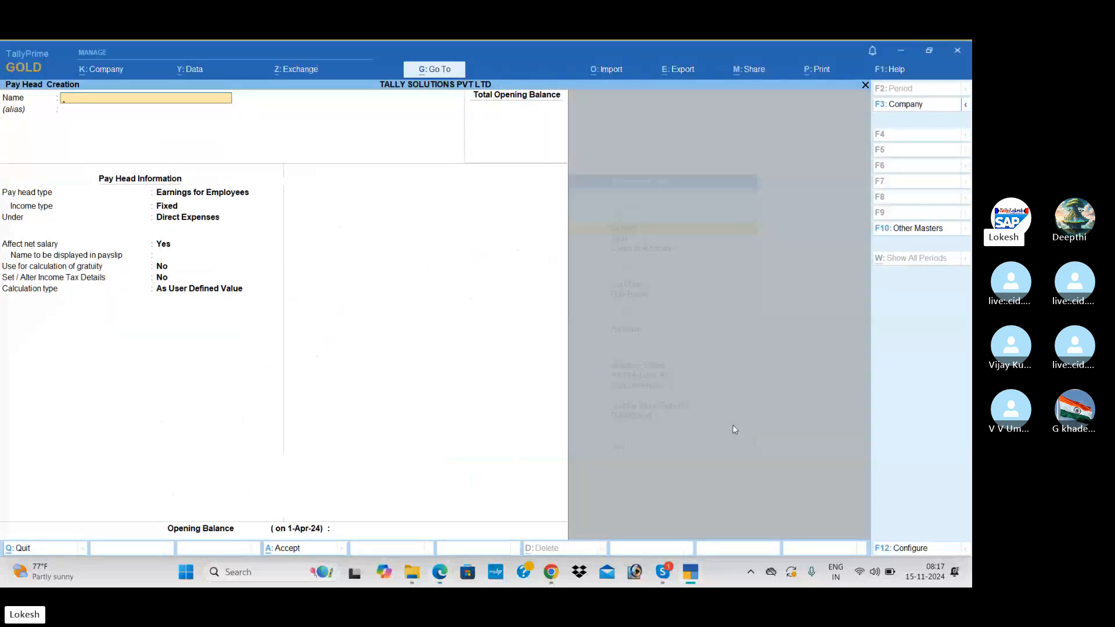
Open Salary Details alteration for the Sales group with an effective date of 1-Apr-24.
{"action": "key", "text": "Escape"}
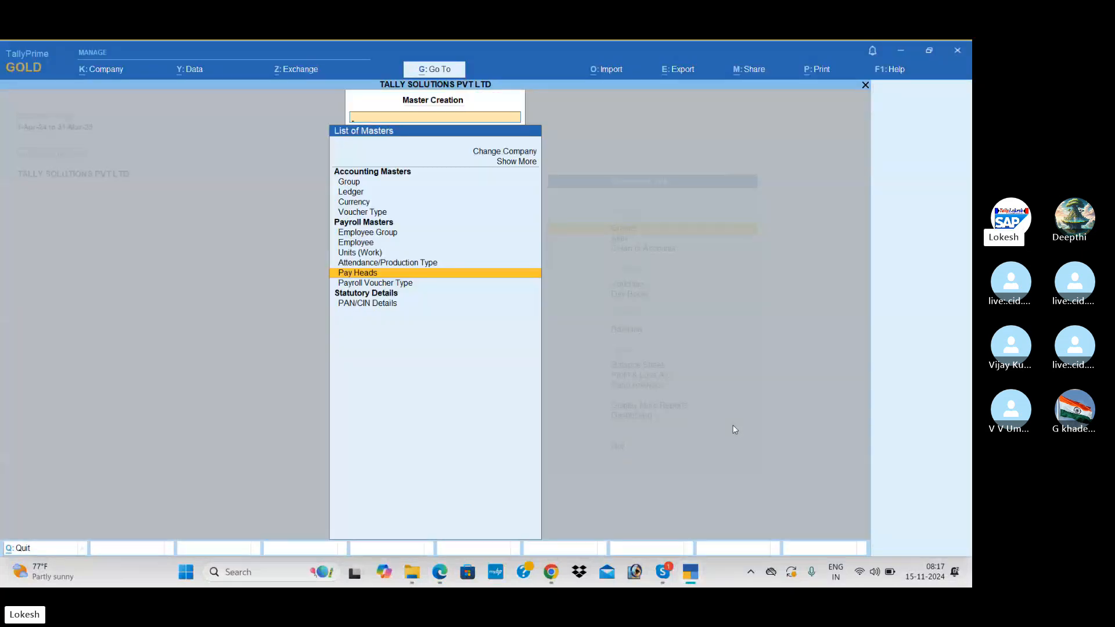
{"action": "key", "text": "Escape"}
{"action": "key", "text": "Down"}
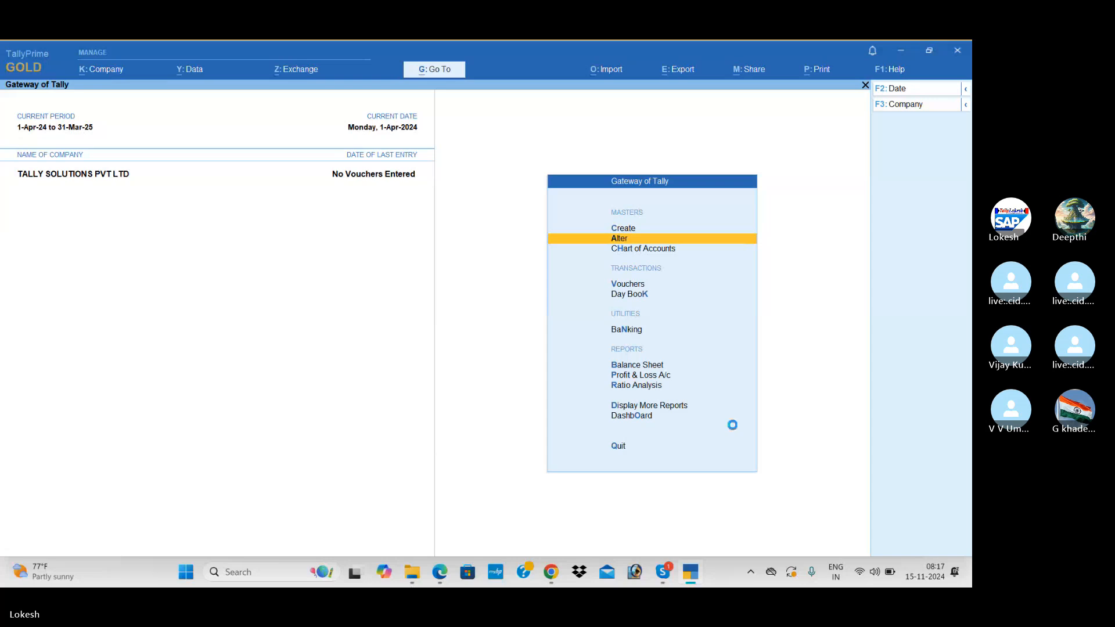
{"action": "key", "text": "Return"}
{"action": "key", "text": "Down"}
{"action": "key", "text": "Down"}
{"action": "key", "text": "Down"}
{"action": "key", "text": "Down"}
{"action": "key", "text": "Down"}
{"action": "key", "text": "Down"}
{"action": "key", "text": "Down"}
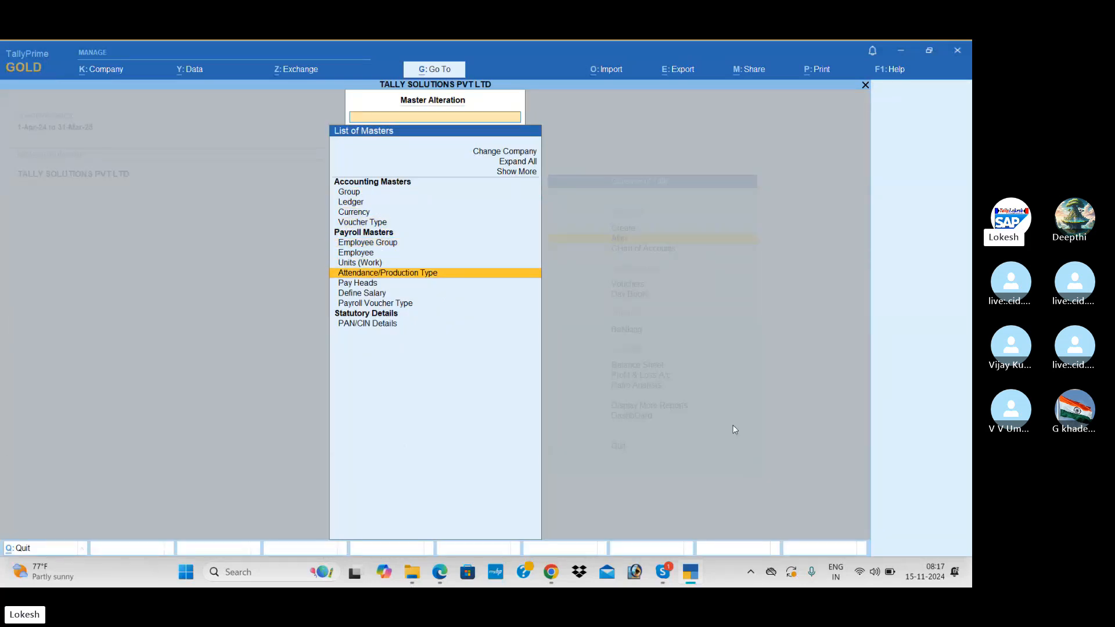
{"action": "key", "text": "Up"}
{"action": "key", "text": "Up"}
{"action": "key", "text": "Return"}
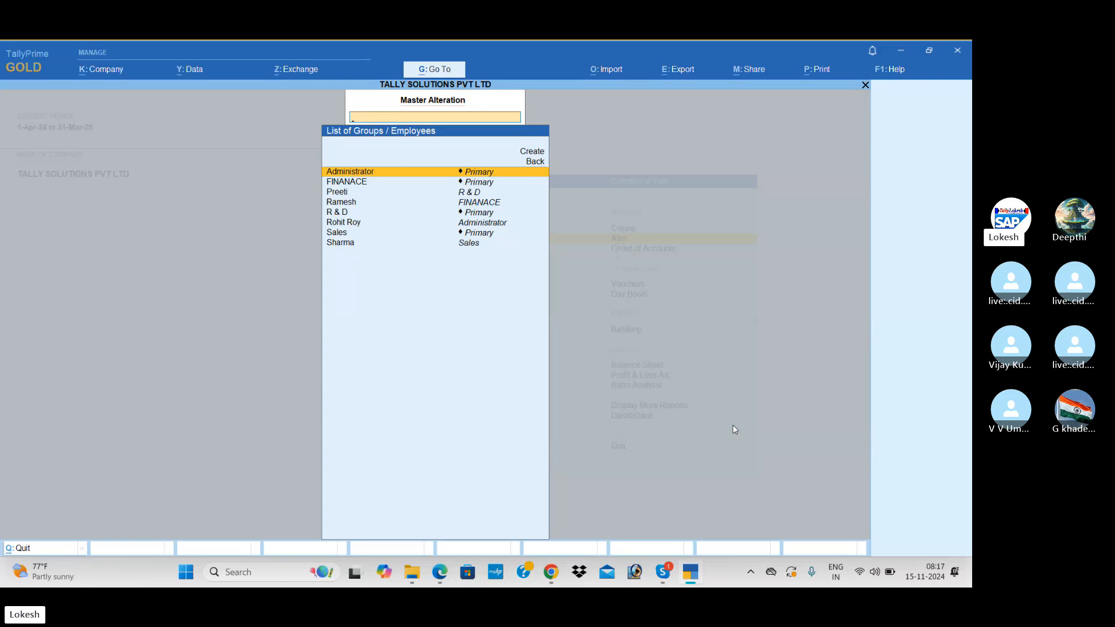
{"action": "key", "text": "Down"}
{"action": "key", "text": "Down"}
{"action": "key", "text": "Down"}
{"action": "key", "text": "Down"}
{"action": "key", "text": "Down"}
{"action": "key", "text": "Down"}
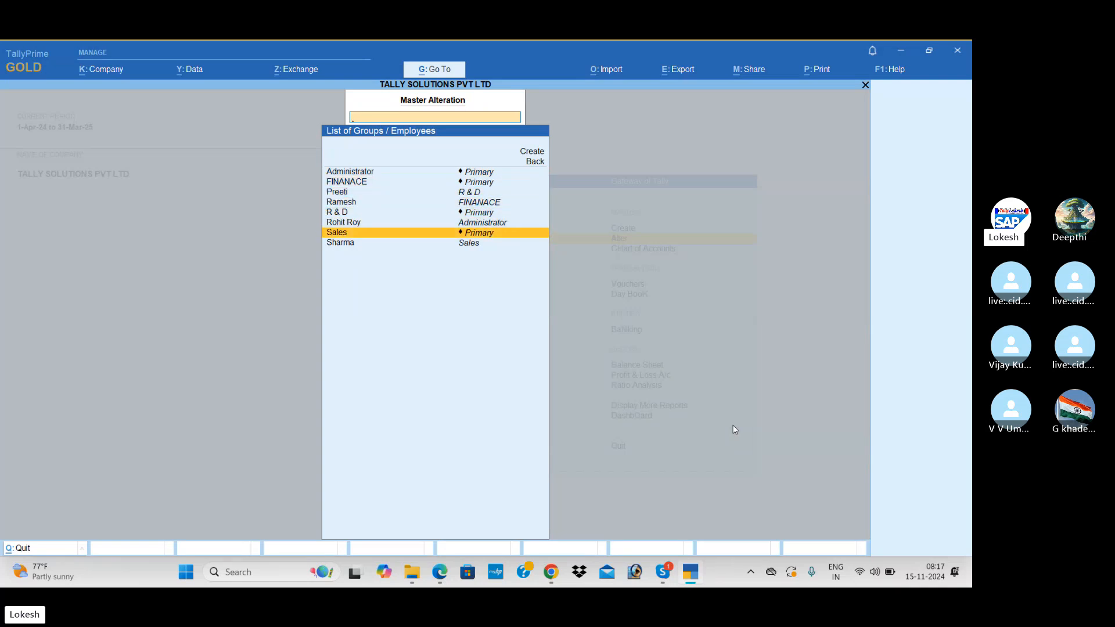
{"action": "key", "text": "Return"}
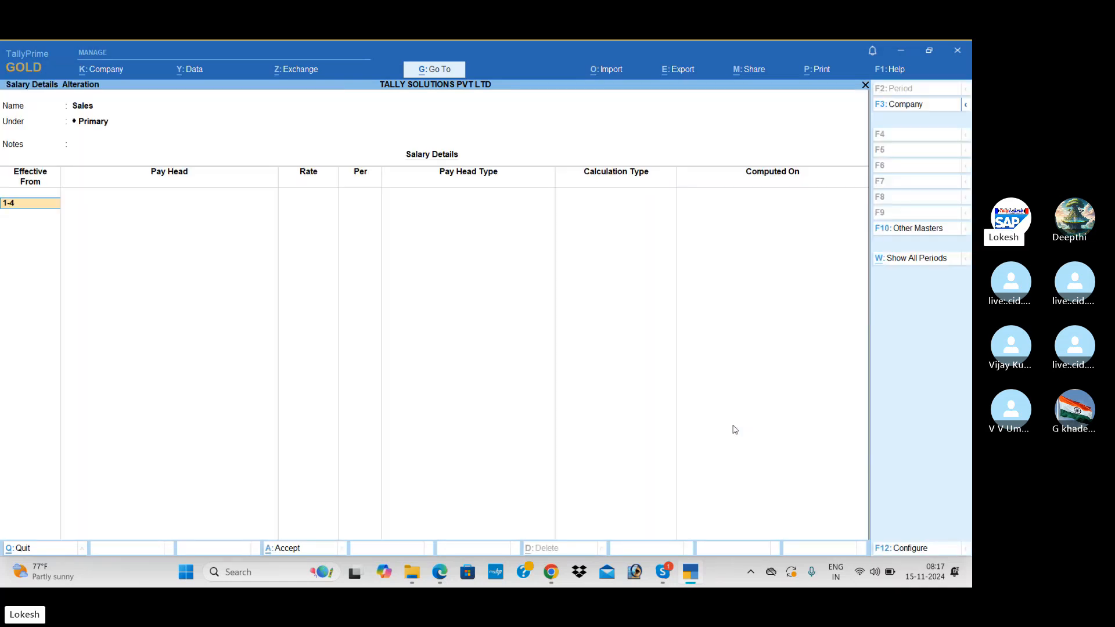
{"action": "type", "text": "1-4"}
{"action": "key", "text": "Return"}
Check the manual's screenshot, then add Basic Pay and House Rent Allowence as the first pay heads.
{"action": "key", "text": "Down"}
{"action": "key", "text": "Down"}
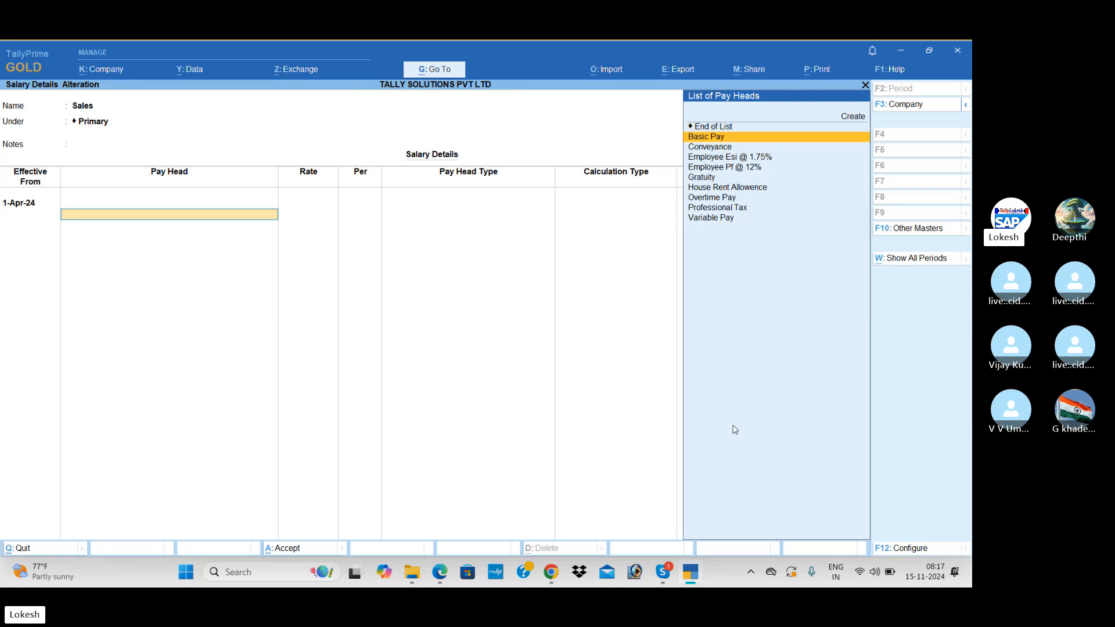
{"action": "key", "text": "alt+Tab"}
{"action": "scroll", "coordinate": [734, 430], "scroll_direction": "down", "scroll_amount": 15}
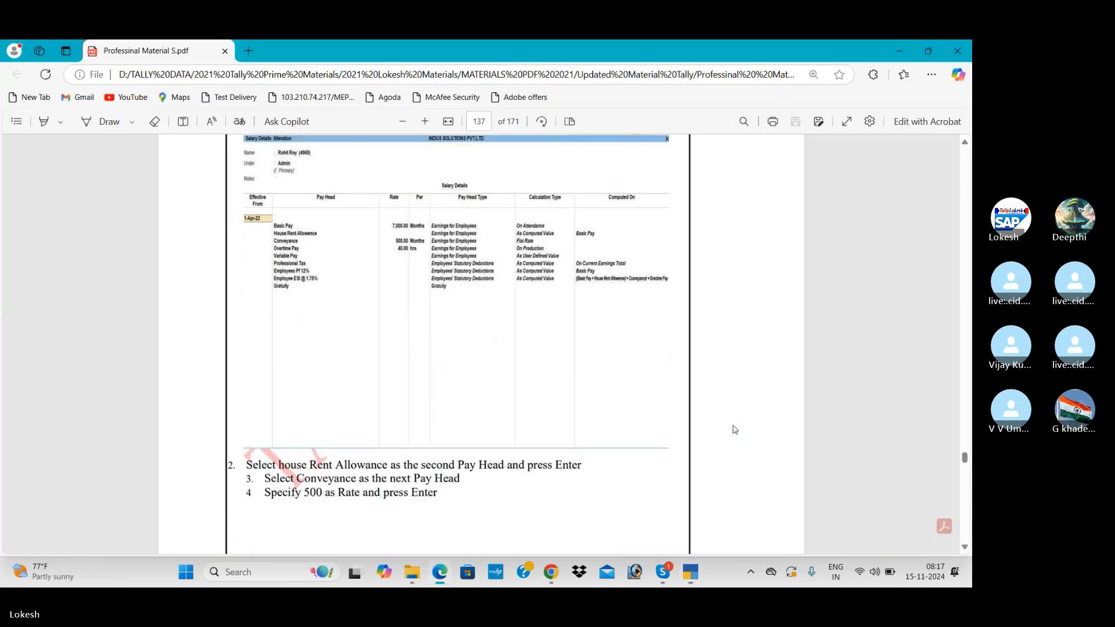
{"action": "scroll", "coordinate": [735, 430], "scroll_direction": "down", "scroll_amount": 5}
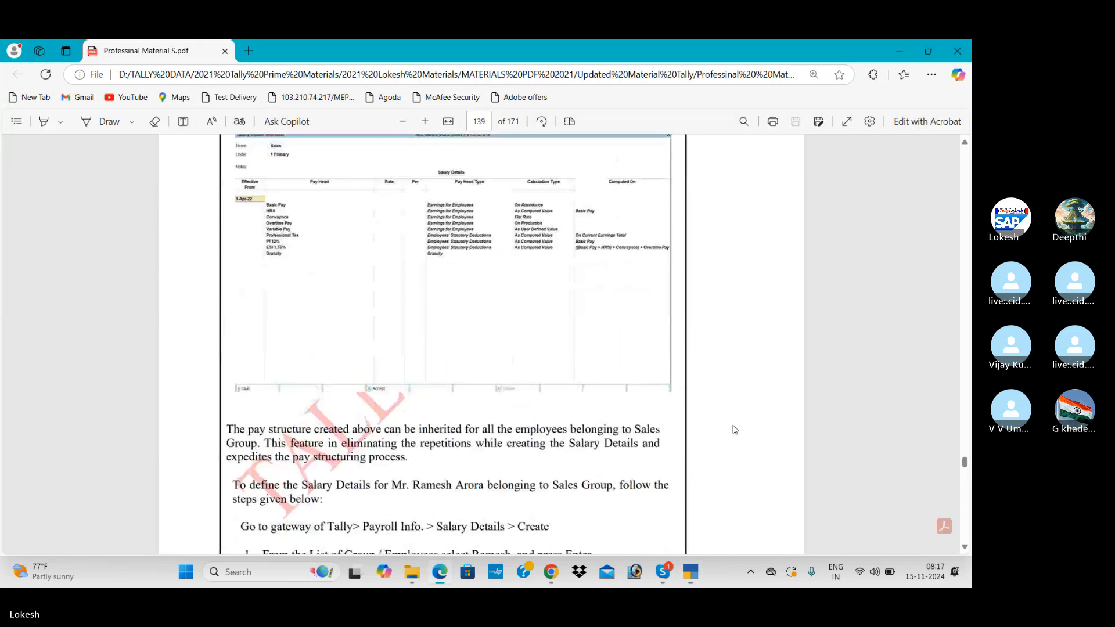
{"action": "scroll", "coordinate": [734, 429], "scroll_direction": "up", "scroll_amount": 1}
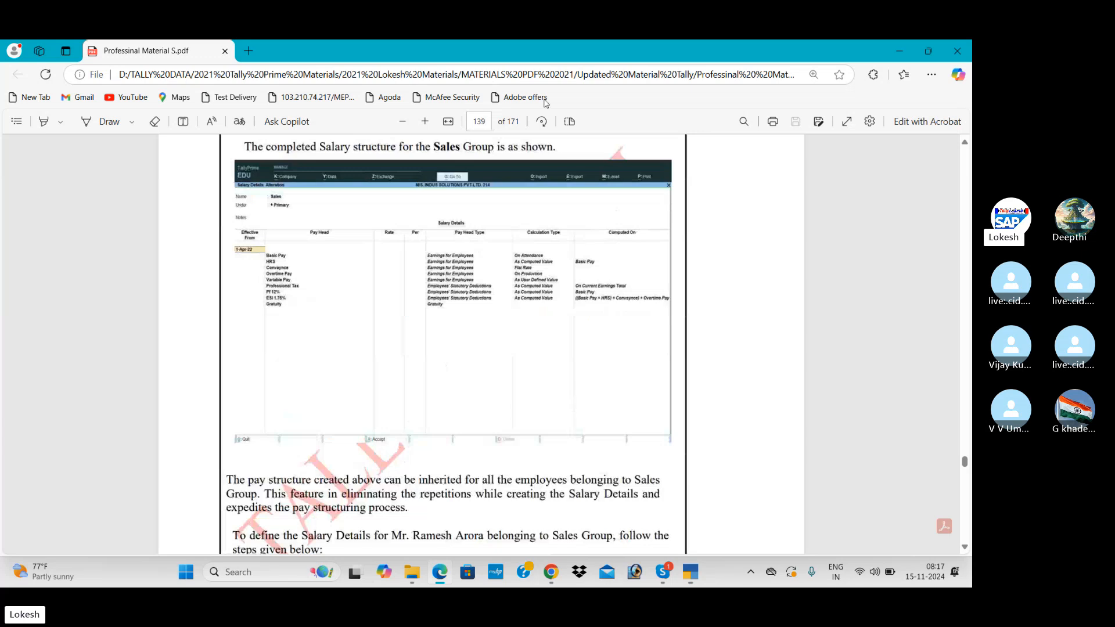
{"action": "left_click", "coordinate": [425, 122]}
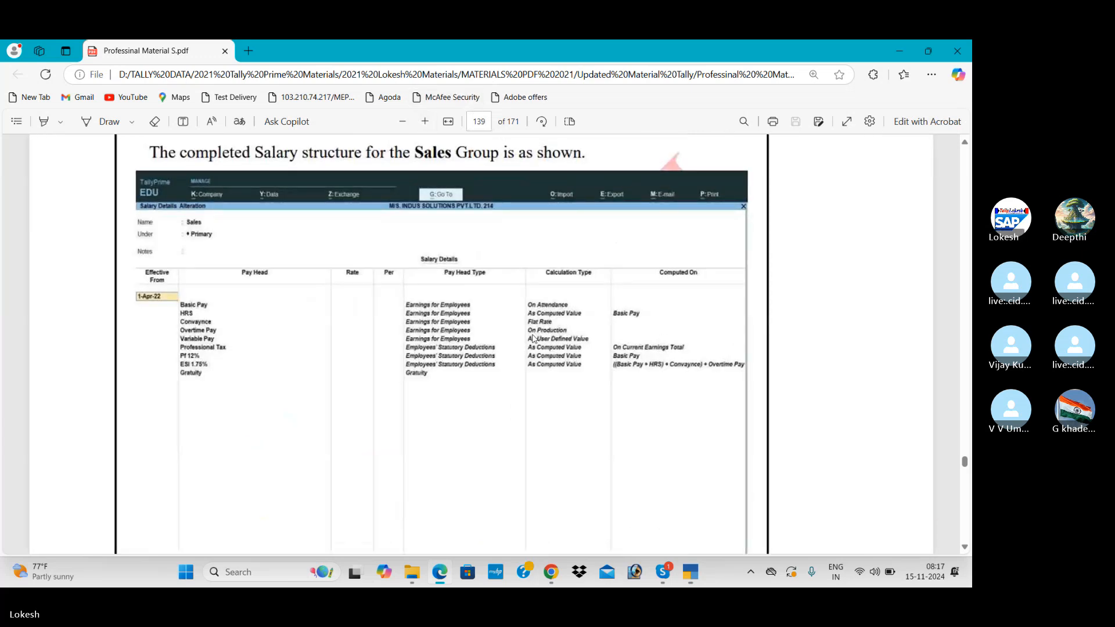
{"action": "key", "text": "alt+Tab"}
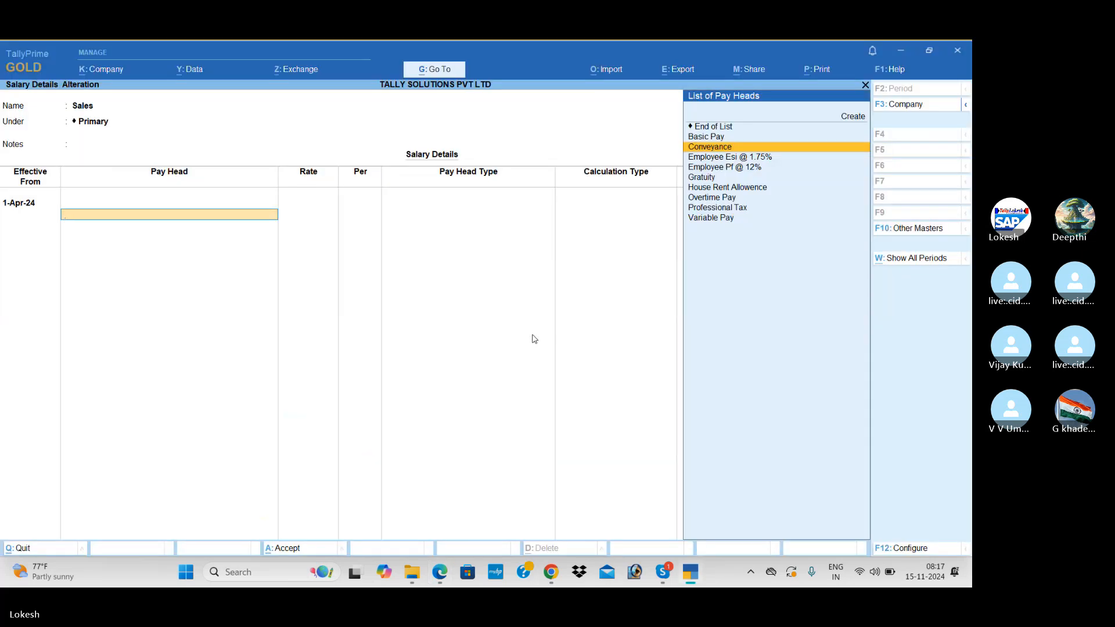
{"action": "key", "text": "Up"}
{"action": "key", "text": "Return"}
{"action": "key", "text": "Return"}
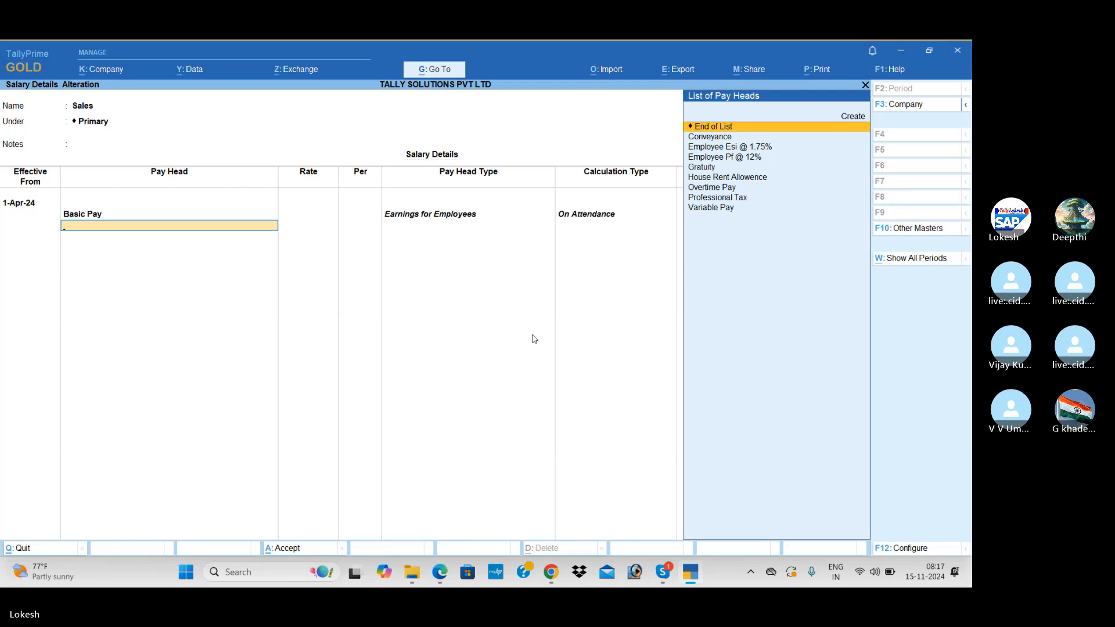
{"action": "type", "text": "h"}
{"action": "key", "text": "Return"}
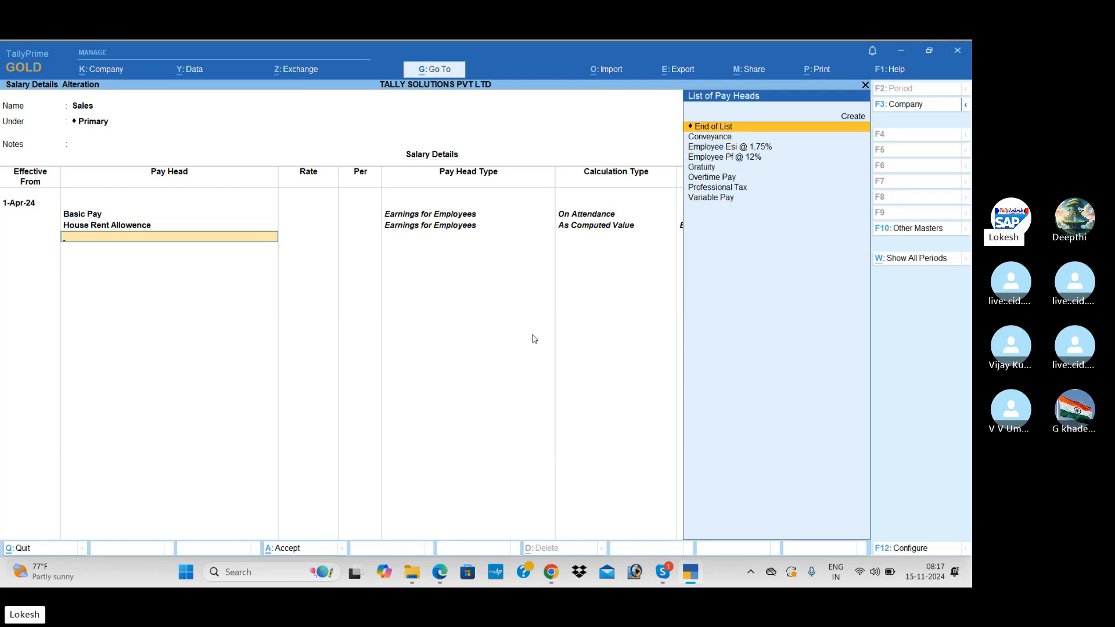
{"action": "type", "text": "c"}
Add Conveyance, Overtime Pay, Variable Pay and Professional Tax to the Sales structure.
{"action": "key", "text": "Return"}
{"action": "key", "text": "Return"}
{"action": "key", "text": "alt+Tab"}
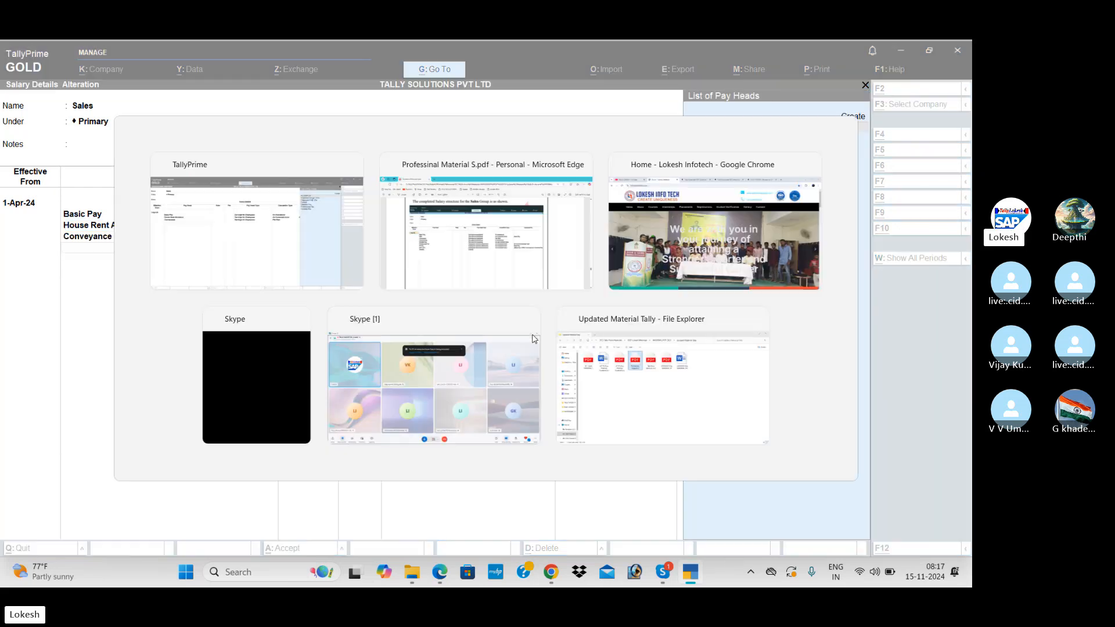
{"action": "key", "text": "alt+Tab"}
{"action": "type", "text": "o"}
{"action": "key", "text": "Return"}
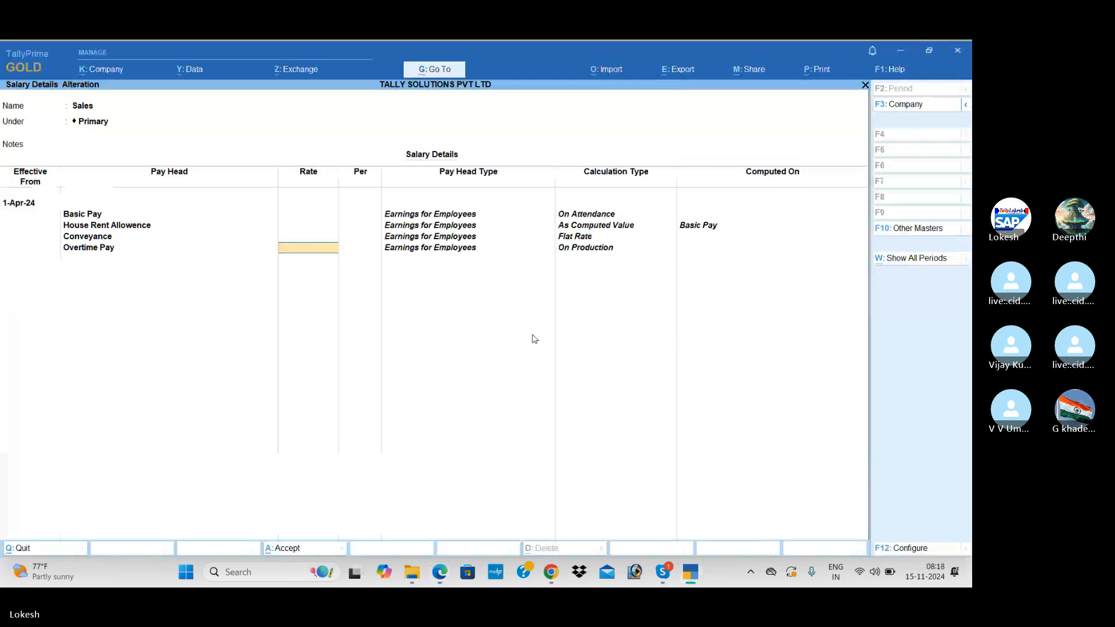
{"action": "key", "text": "Return"}
{"action": "key", "text": "alt+Tab"}
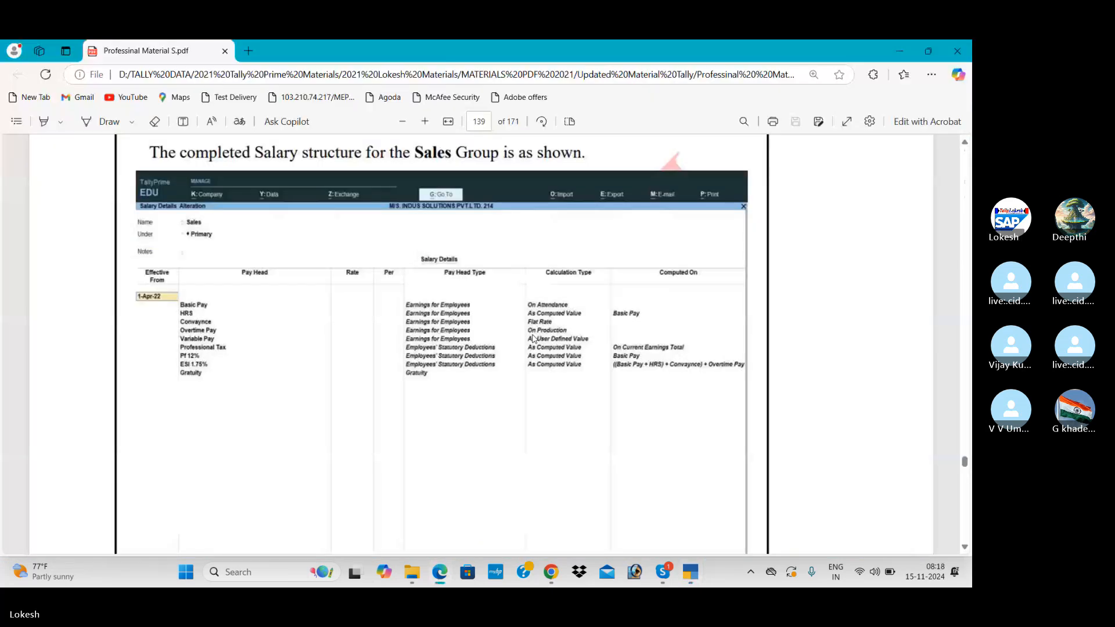
{"action": "key", "text": "alt+Tab"}
{"action": "type", "text": "v"}
{"action": "key", "text": "Return"}
{"action": "key", "text": "Return"}
{"action": "key", "text": "alt+Tab"}
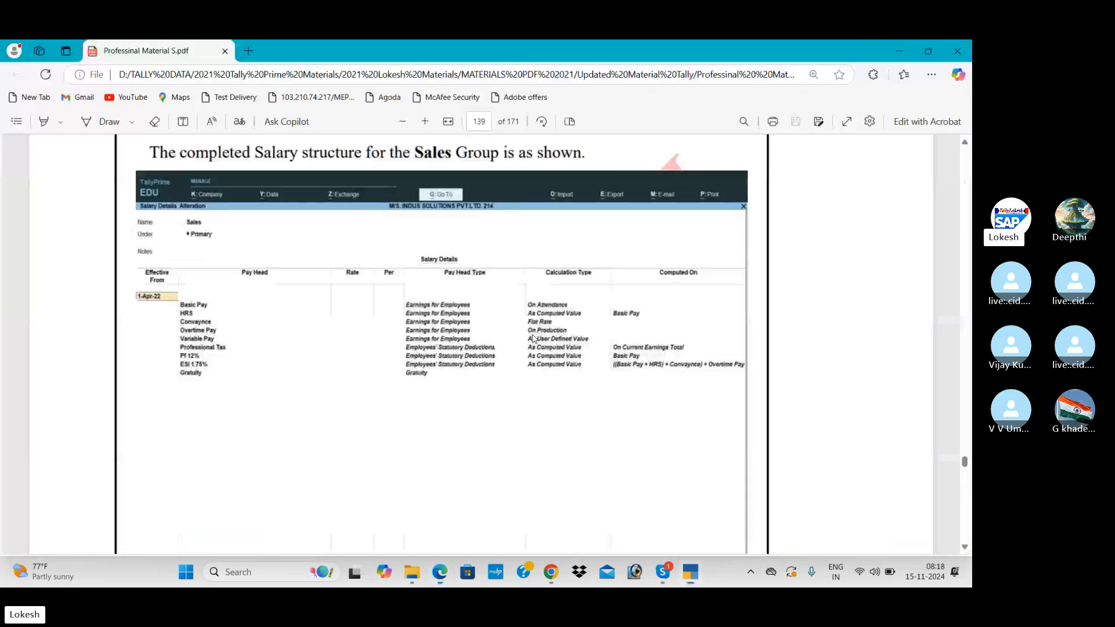
{"action": "key", "text": "alt+Tab"}
{"action": "type", "text": "p"}
{"action": "key", "text": "Return"}
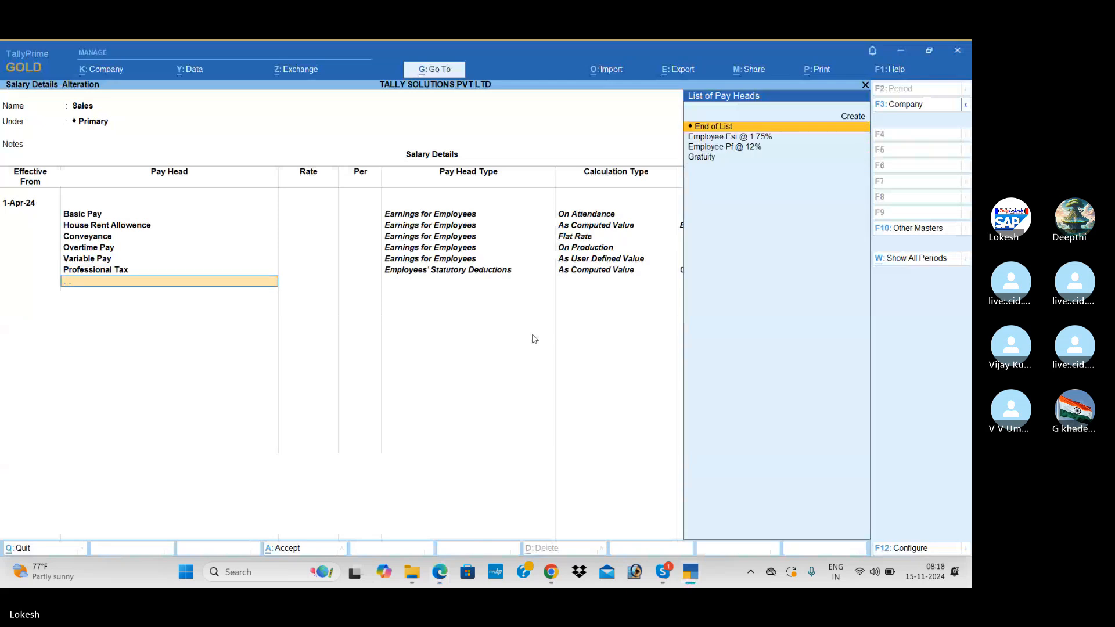
{"action": "key", "text": "alt+Tab"}
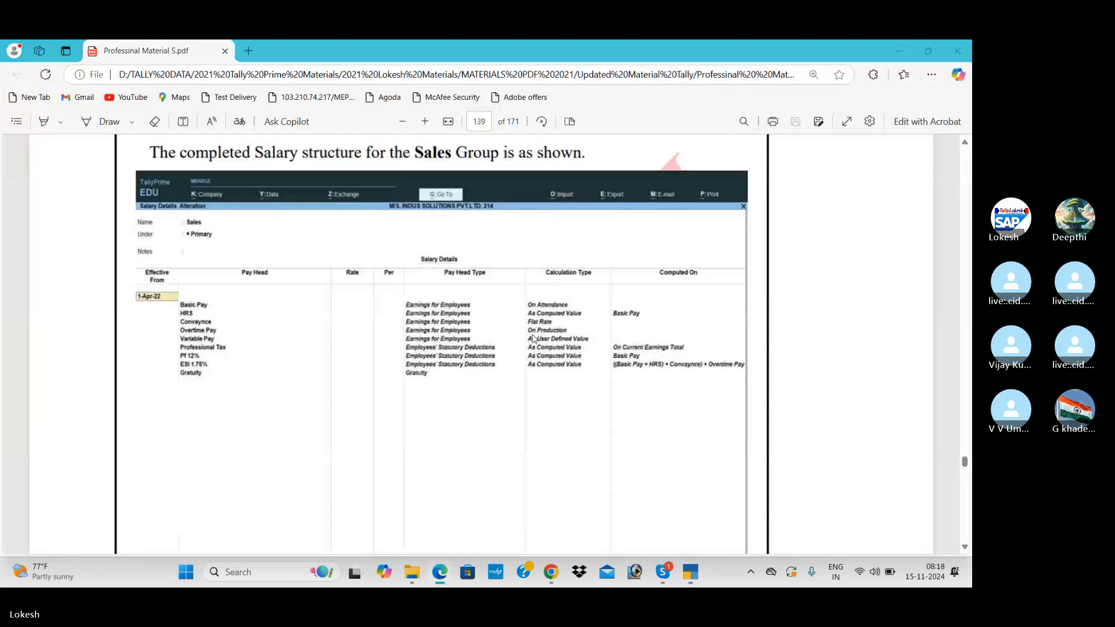
{"action": "key", "text": "alt+Tab"}
Add Employee Pf @ 12%, Employee Esi @ 1.75% and Gratuity, then save the Sales salary details.
{"action": "key", "text": "Down"}
{"action": "key", "text": "Down"}
{"action": "key", "text": "Return"}
{"action": "key", "text": "Down"}
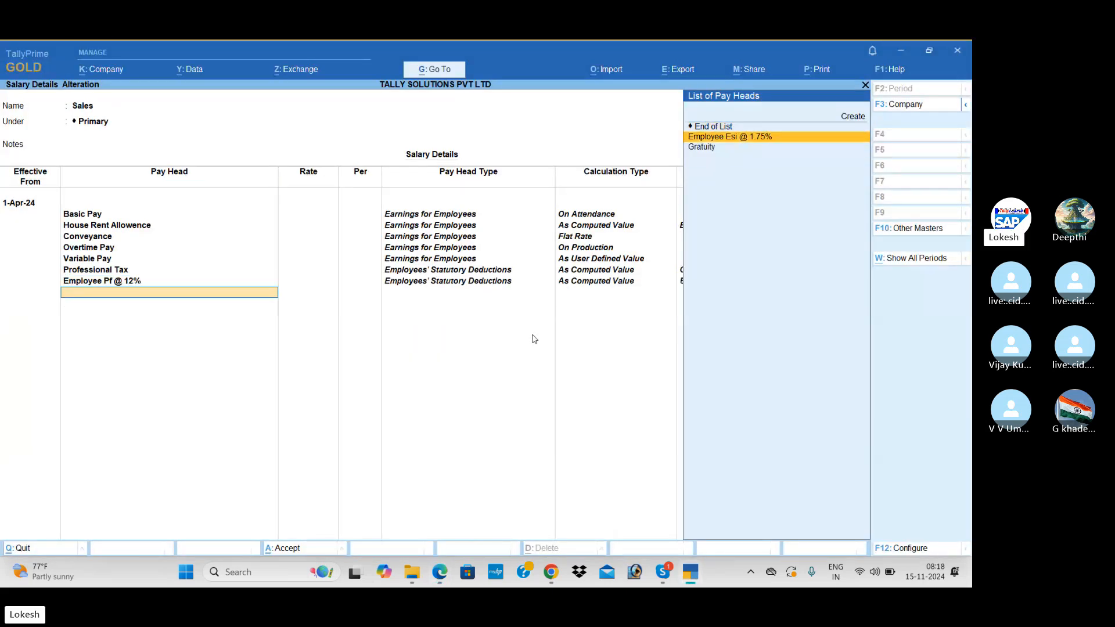
{"action": "key", "text": "Return"}
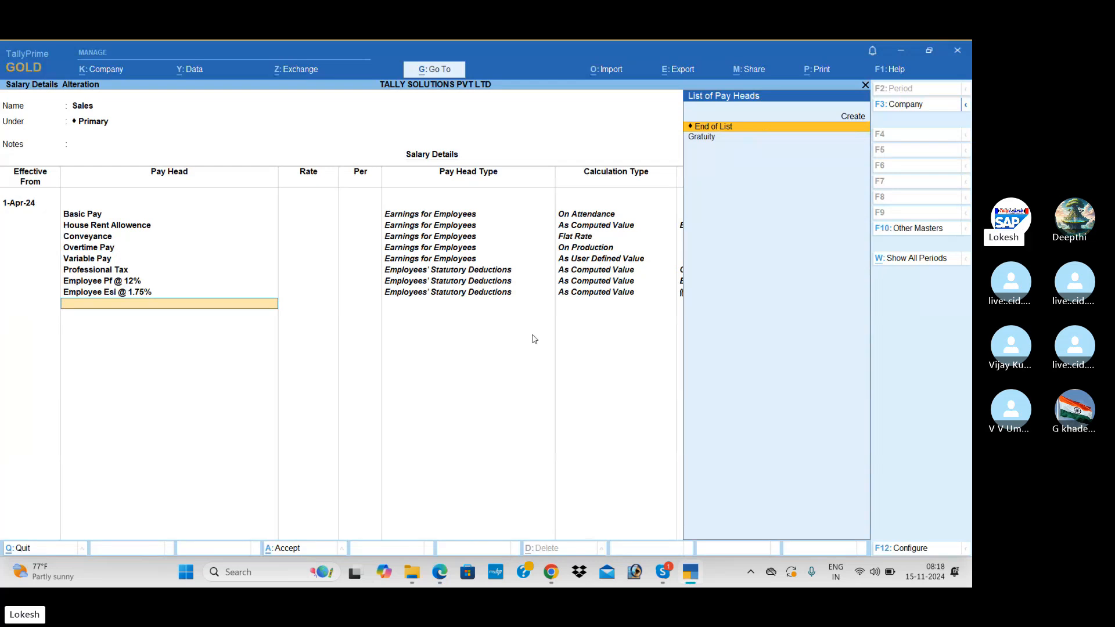
{"action": "key", "text": "Down"}
{"action": "key", "text": "Return"}
{"action": "key", "text": "Return"}
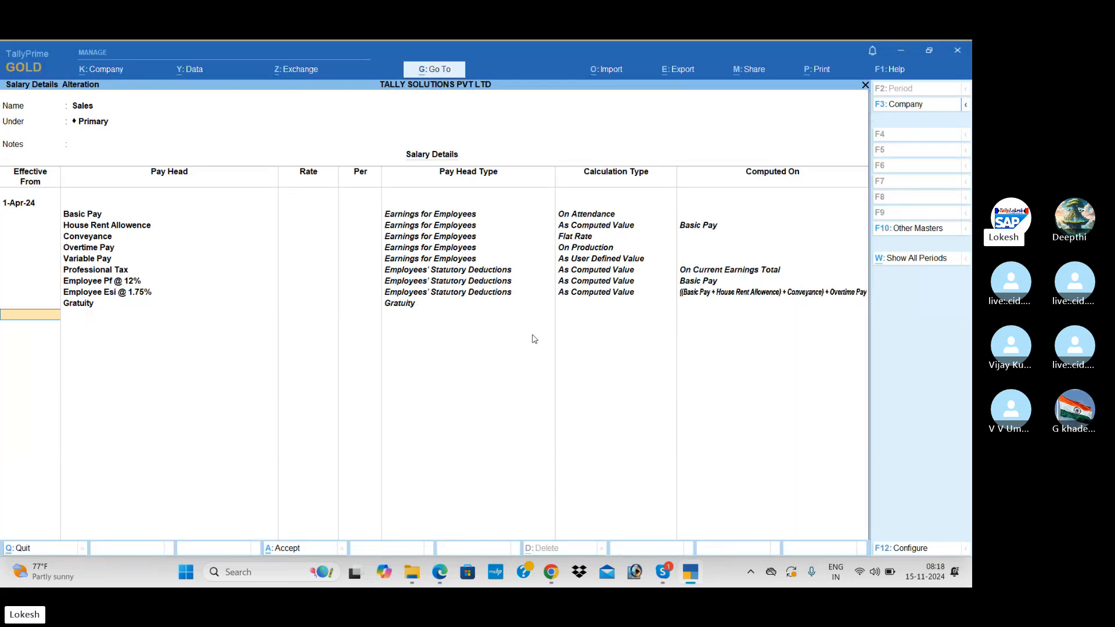
{"action": "key", "text": "Return"}
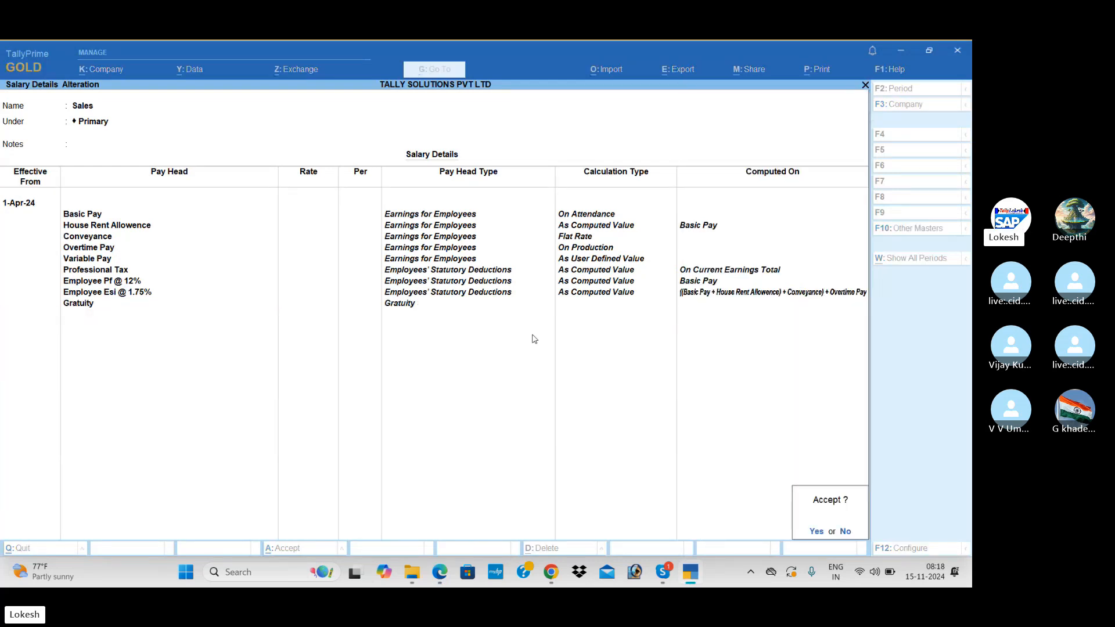
{"action": "key", "text": "Return"}
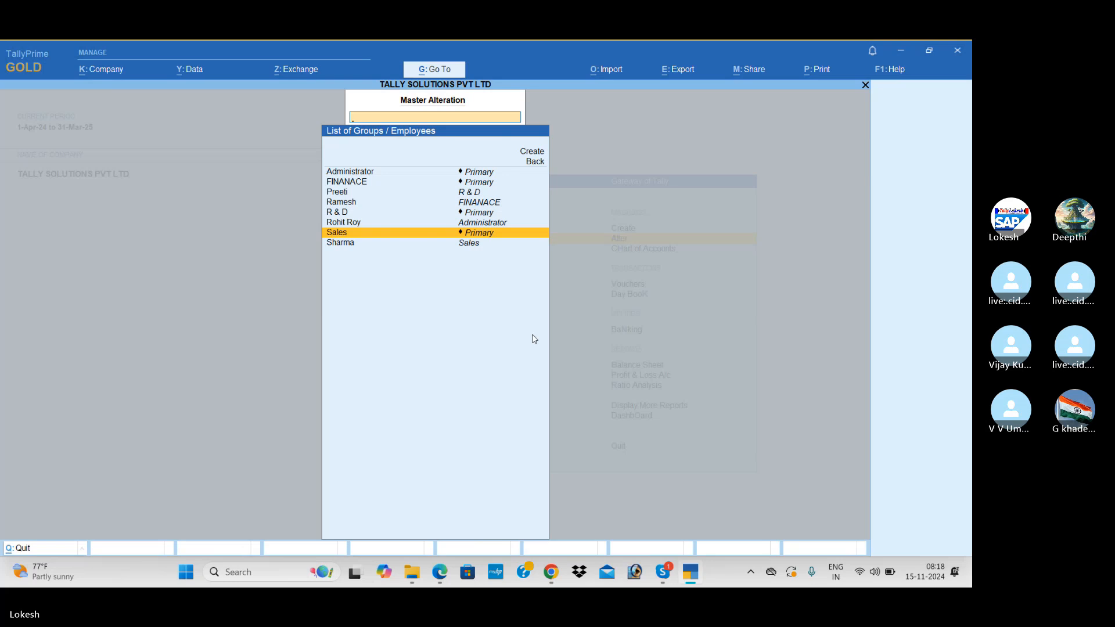
{"action": "key", "text": "alt+Tab"}
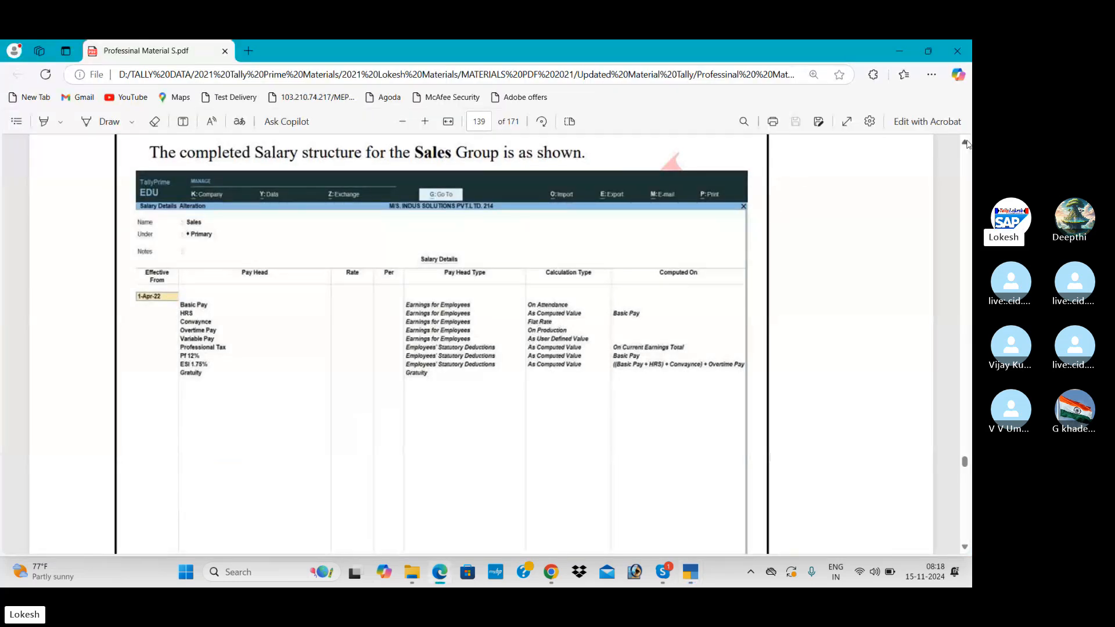
Scroll the PDF back up to the page 137 Salary Details sample, then return to TallyPrime.
{"action": "scroll", "coordinate": [966, 142], "scroll_direction": "up", "scroll_amount": 15}
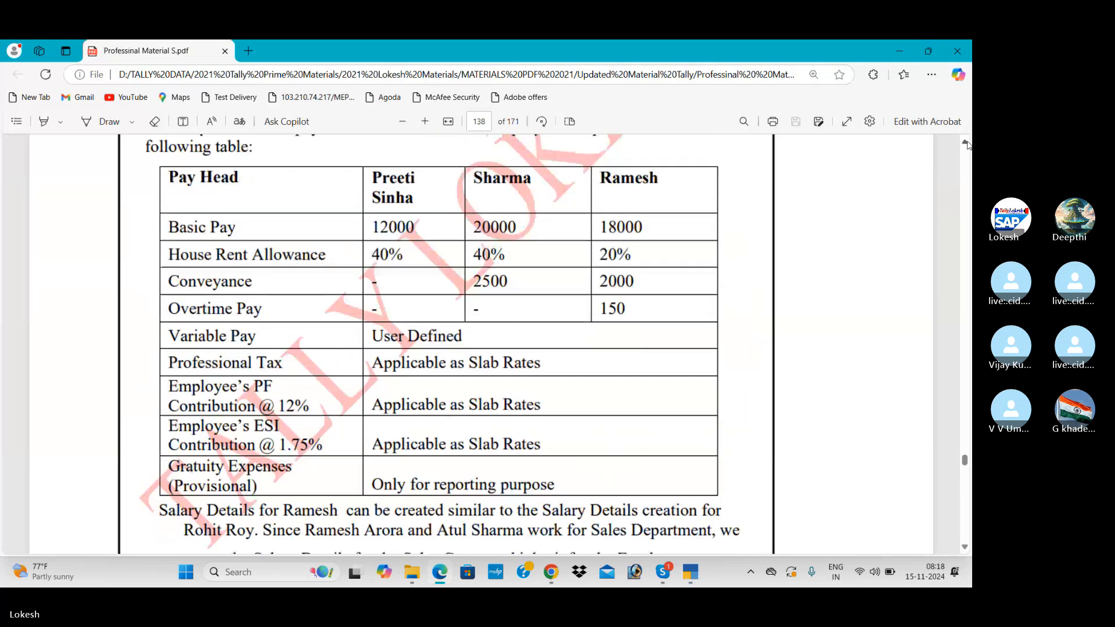
{"action": "scroll", "coordinate": [967, 145], "scroll_direction": "up", "scroll_amount": 15}
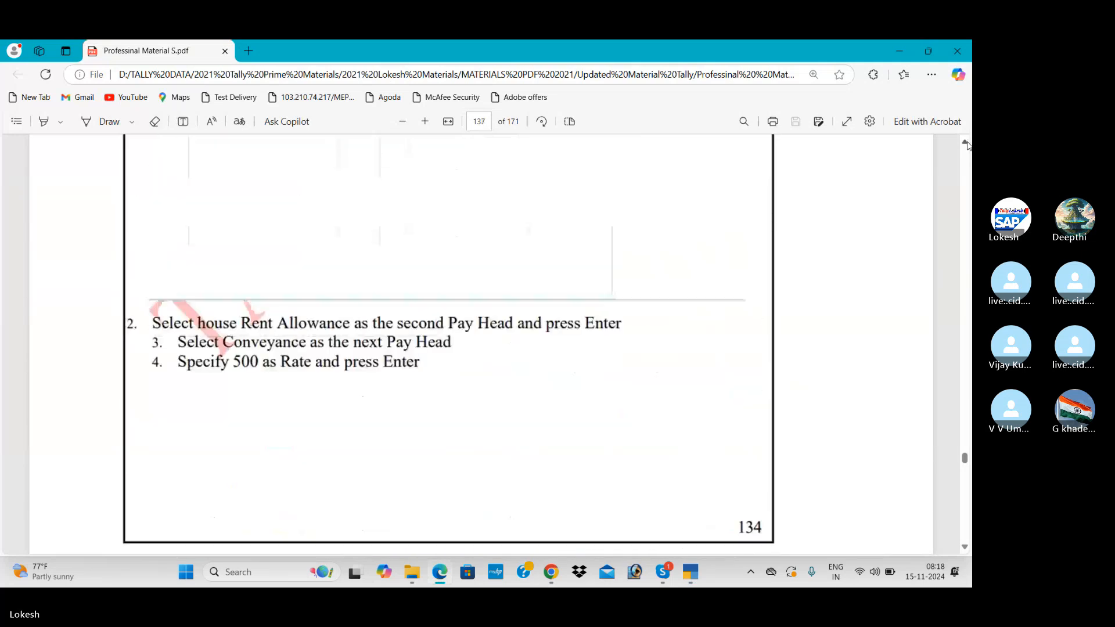
{"action": "scroll", "coordinate": [966, 142], "scroll_direction": "up", "scroll_amount": 8}
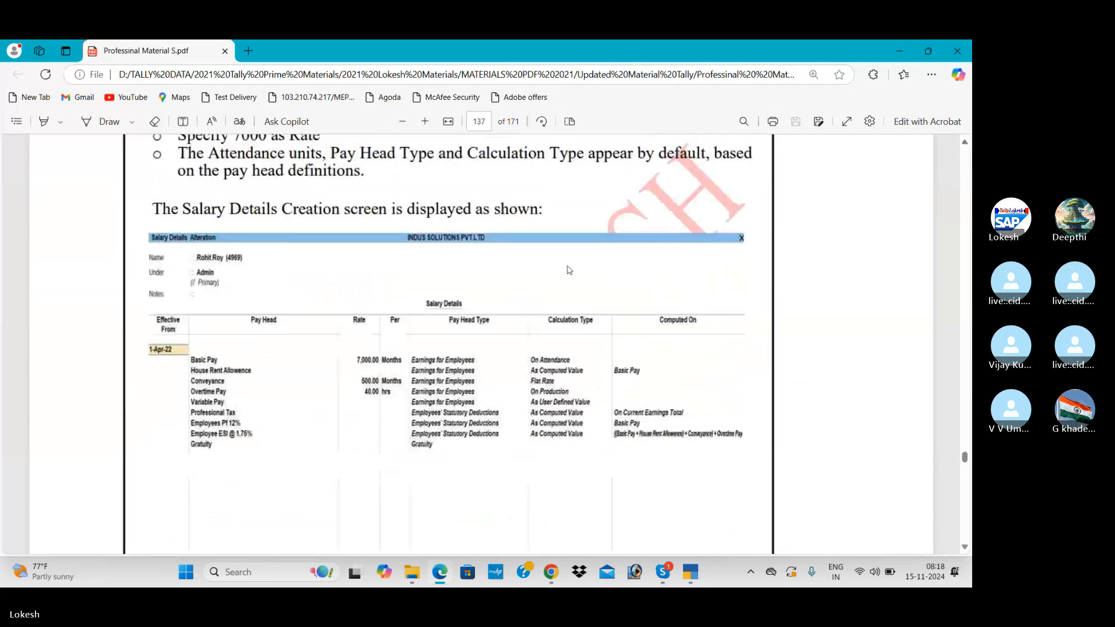
{"action": "key", "text": "alt+Tab"}
Open the Administrator employee's salary details, effective 1-Apr-24, copying pay heads from the Sales group.
{"action": "key", "text": "Up"}
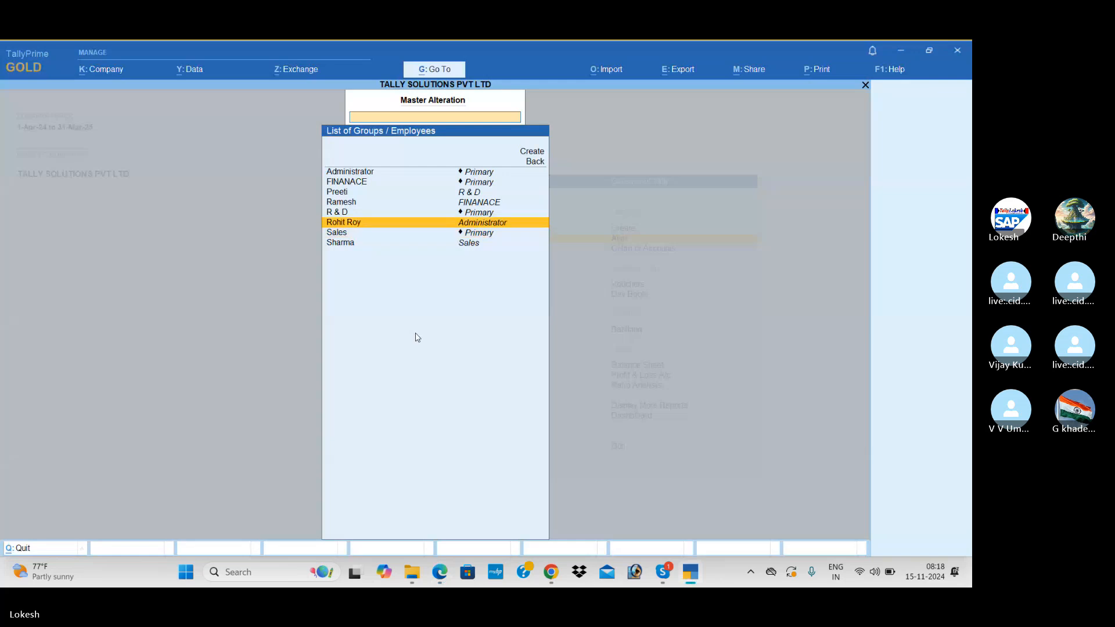
{"action": "key", "text": "Return"}
{"action": "type", "text": "1-4"}
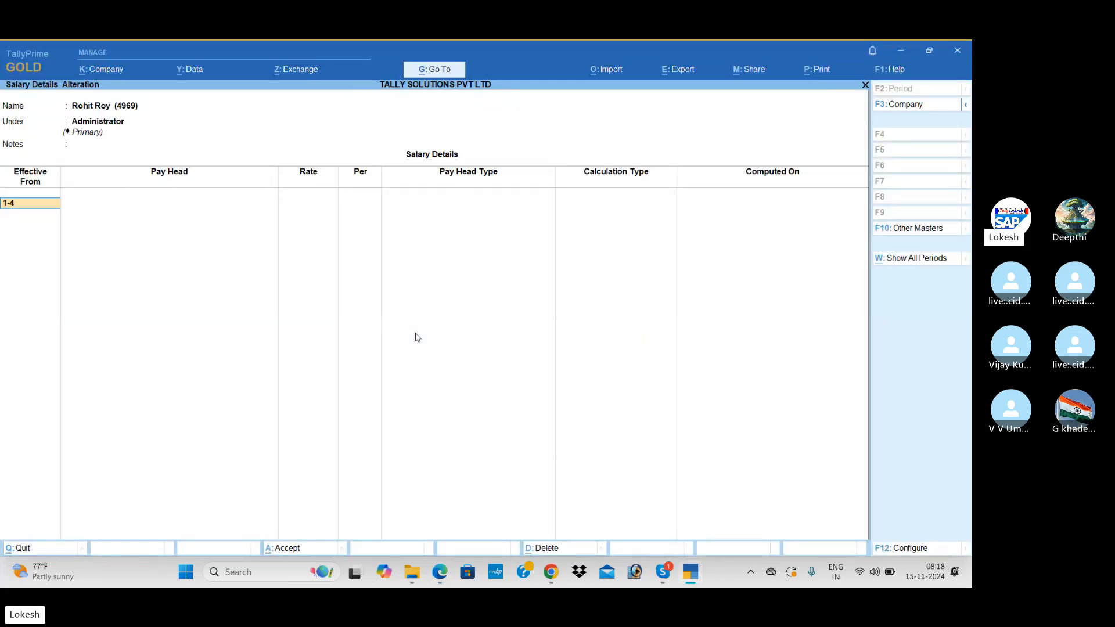
{"action": "key", "text": "Return"}
{"action": "key", "text": "Return"}
{"action": "key", "text": "Return"}
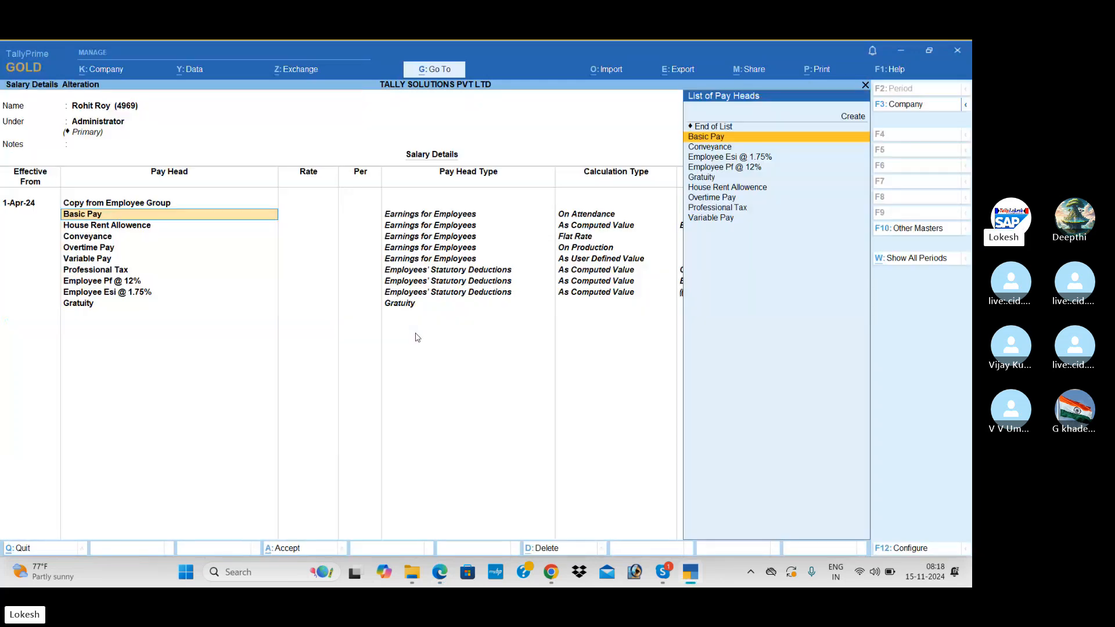
{"action": "key", "text": "Return"}
{"action": "key", "text": "alt+Tab"}
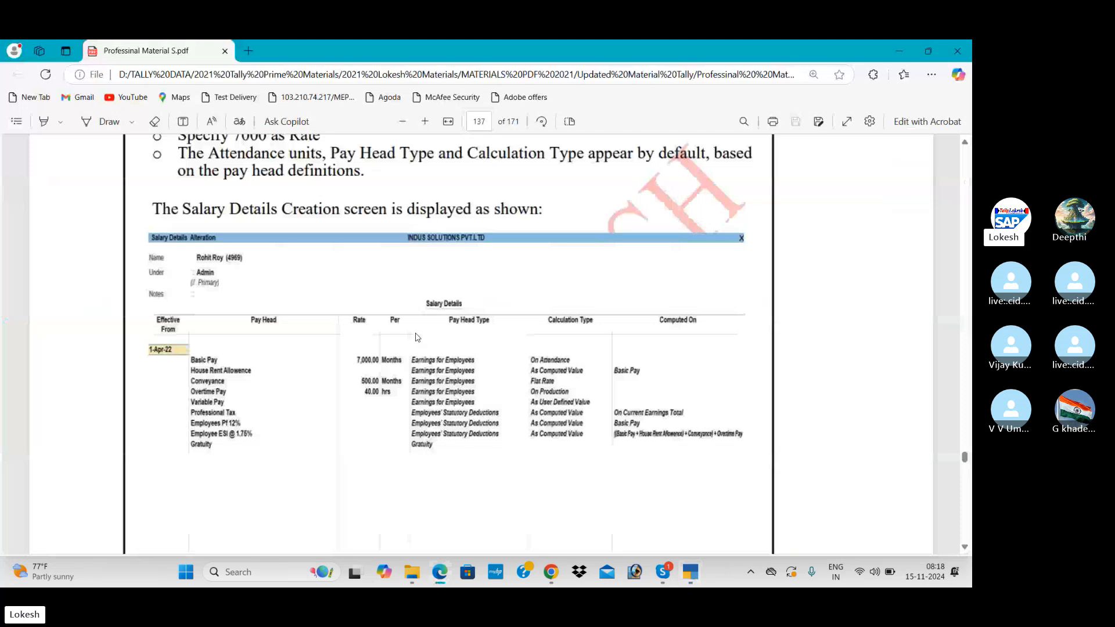
{"action": "key", "text": "alt+Tab"}
Enter Basic Pay 7,000, Conveyance 500 and Overtime Pay 40 per hour, then save.
{"action": "type", "text": "7000"}
{"action": "key", "text": "Return"}
{"action": "key", "text": "Return"}
{"action": "key", "text": "Return"}
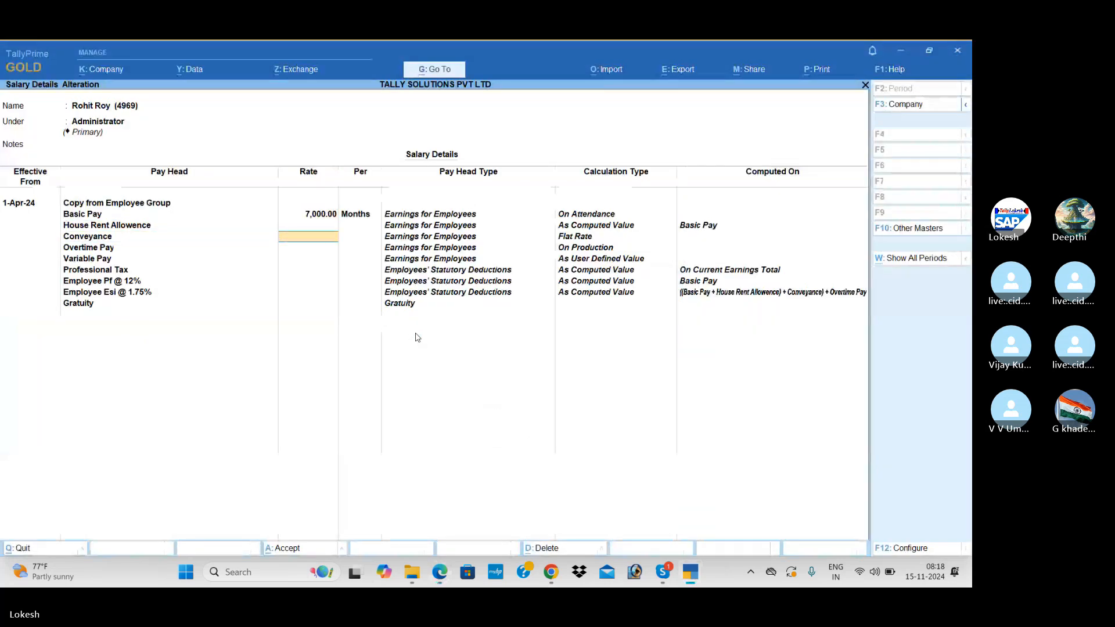
{"action": "key", "text": "alt+Tab"}
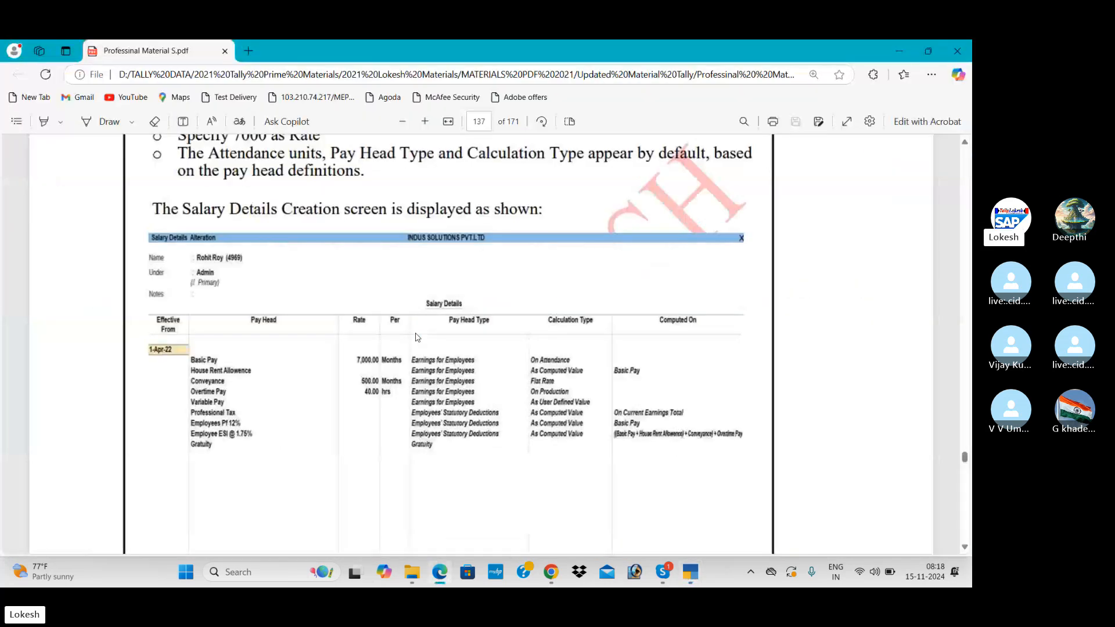
{"action": "key", "text": "alt+Tab"}
{"action": "type", "text": "500"}
{"action": "key", "text": "Return"}
{"action": "key", "text": "Return"}
{"action": "key", "text": "Return"}
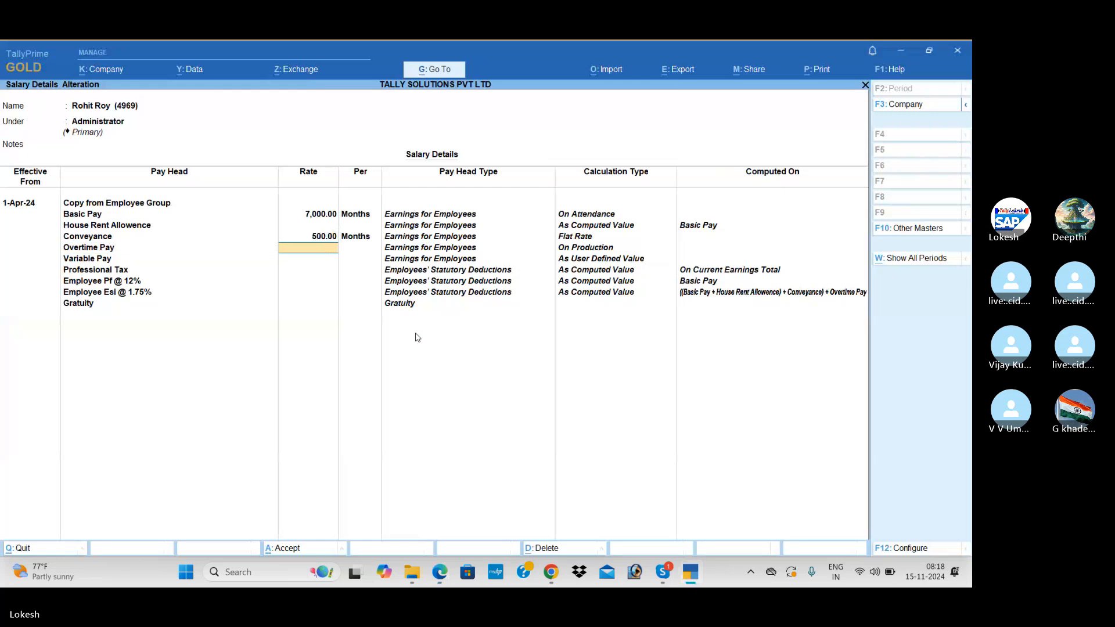
{"action": "key", "text": "alt+Tab"}
{"action": "key", "text": "alt+Tab"}
{"action": "type", "text": "40"}
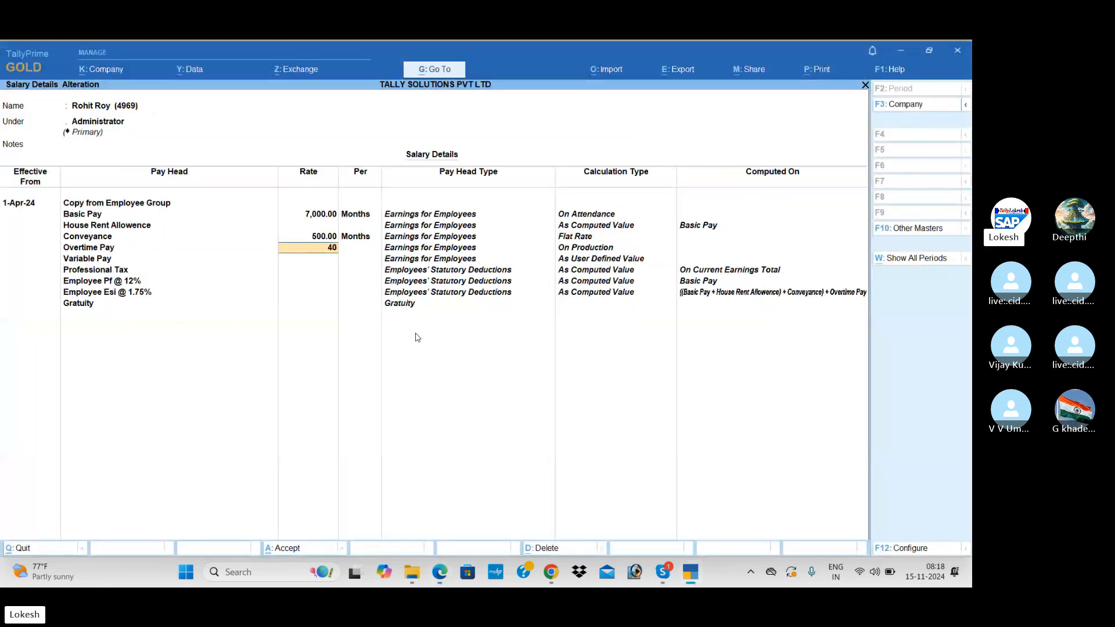
{"action": "key", "text": "Return"}
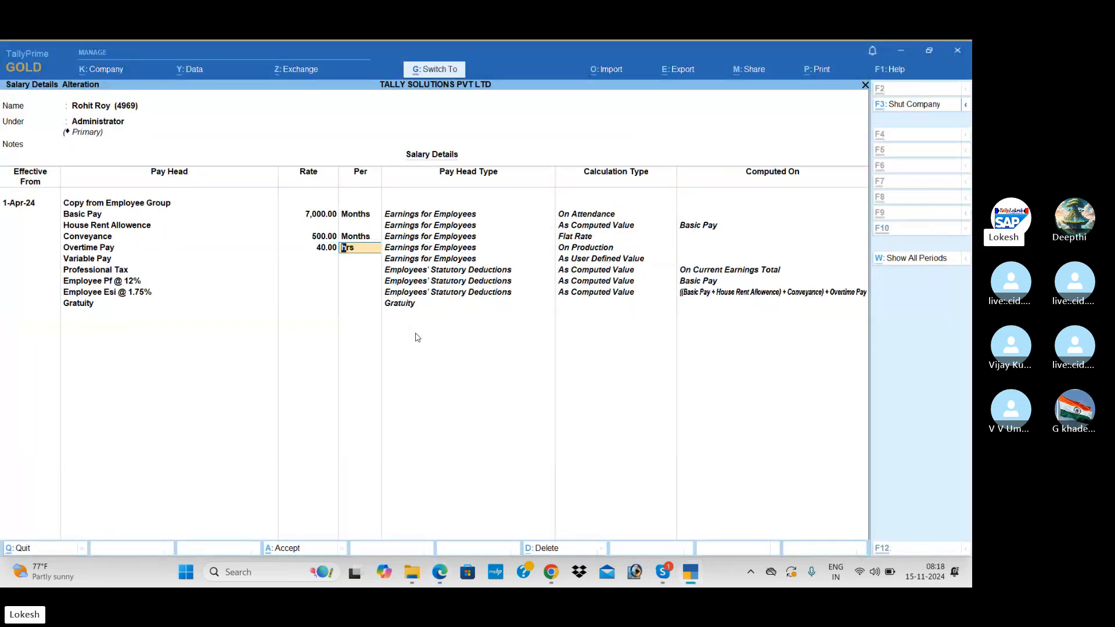
{"action": "key", "text": "ctrl+a"}
Scroll through the reference guide, then return to TallyPrime's list of groups and employees.
{"action": "key", "text": "alt+Tab"}
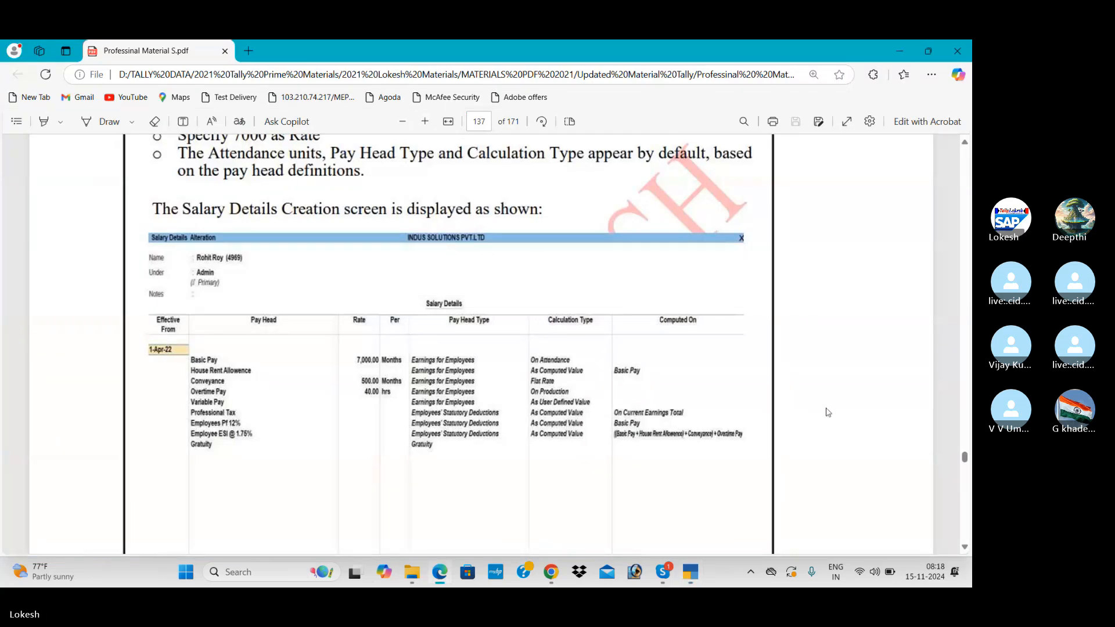
{"action": "scroll", "coordinate": [828, 413], "scroll_direction": "down", "scroll_amount": 2}
{"action": "scroll", "coordinate": [828, 413], "scroll_direction": "down", "scroll_amount": 10}
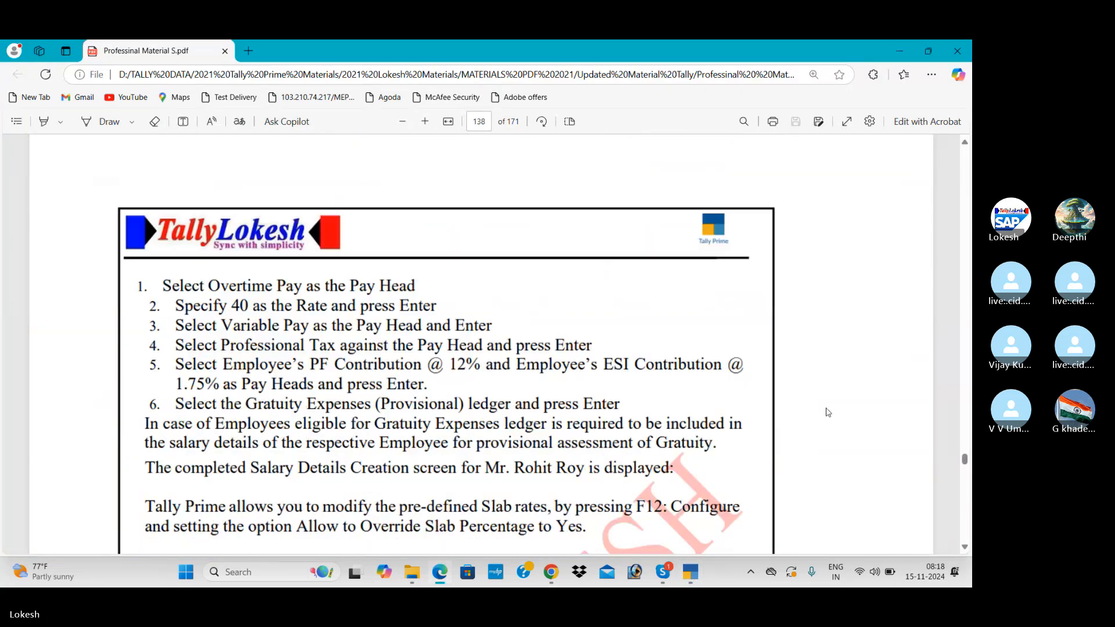
{"action": "scroll", "coordinate": [828, 413], "scroll_direction": "down", "scroll_amount": 3}
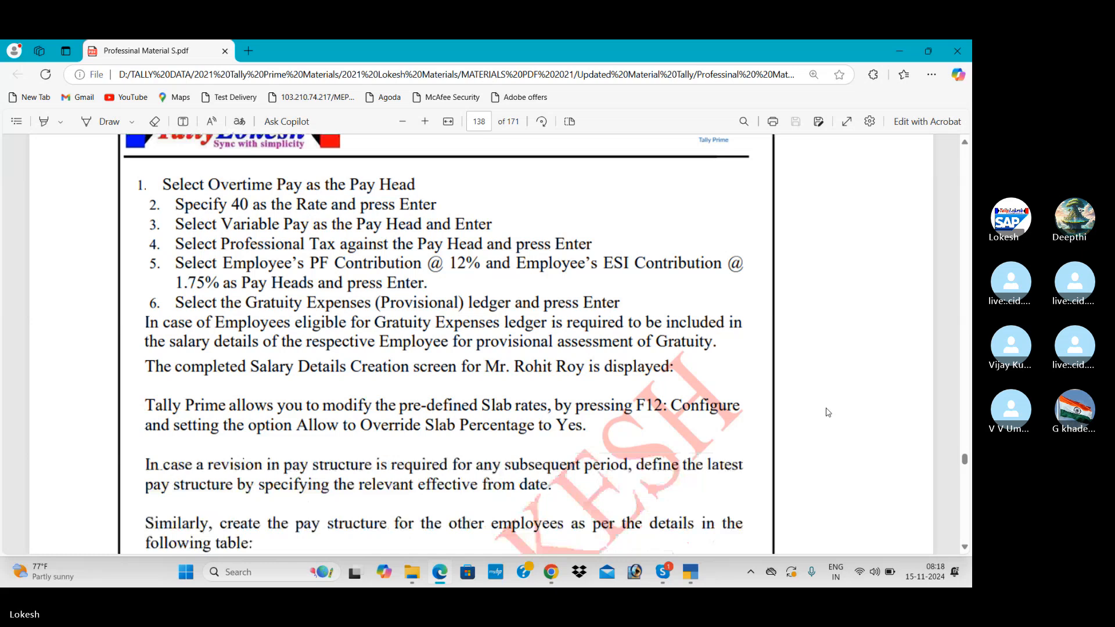
{"action": "key", "text": "alt+Tab"}
Open Preeti's salary details in R & D and copy pay heads from her employee group.
{"action": "key", "text": "Up"}
{"action": "key", "text": "Up"}
{"action": "key", "text": "Up"}
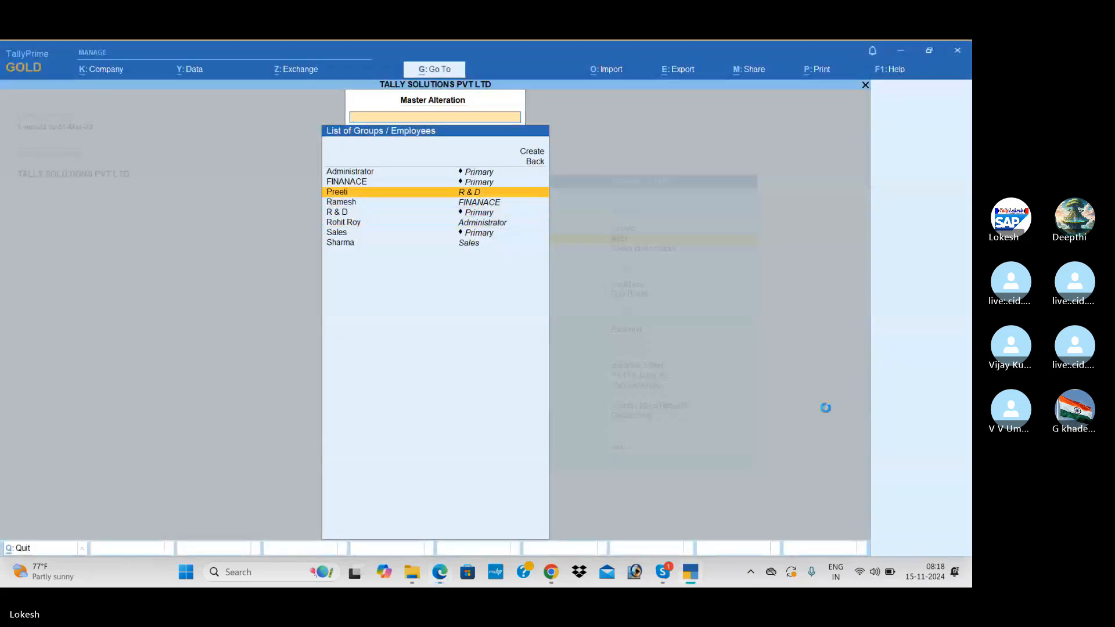
{"action": "key", "text": "Return"}
{"action": "key", "text": "Return"}
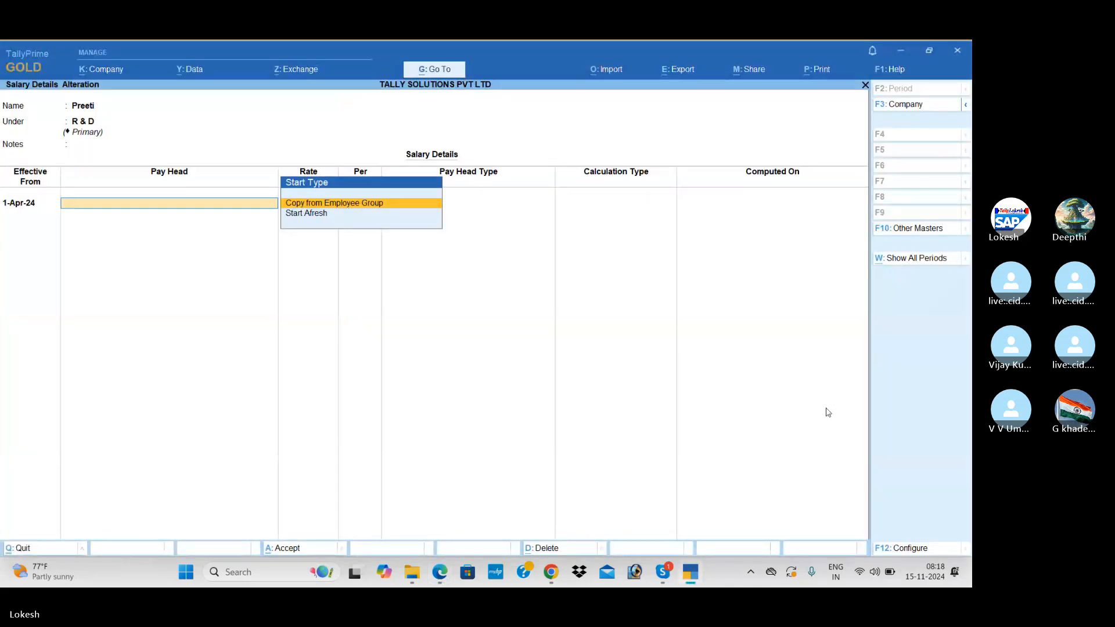
{"action": "key", "text": "Return"}
{"action": "key", "text": "Return"}
{"action": "key", "text": "Return"}
{"action": "key", "text": "alt+Tab"}
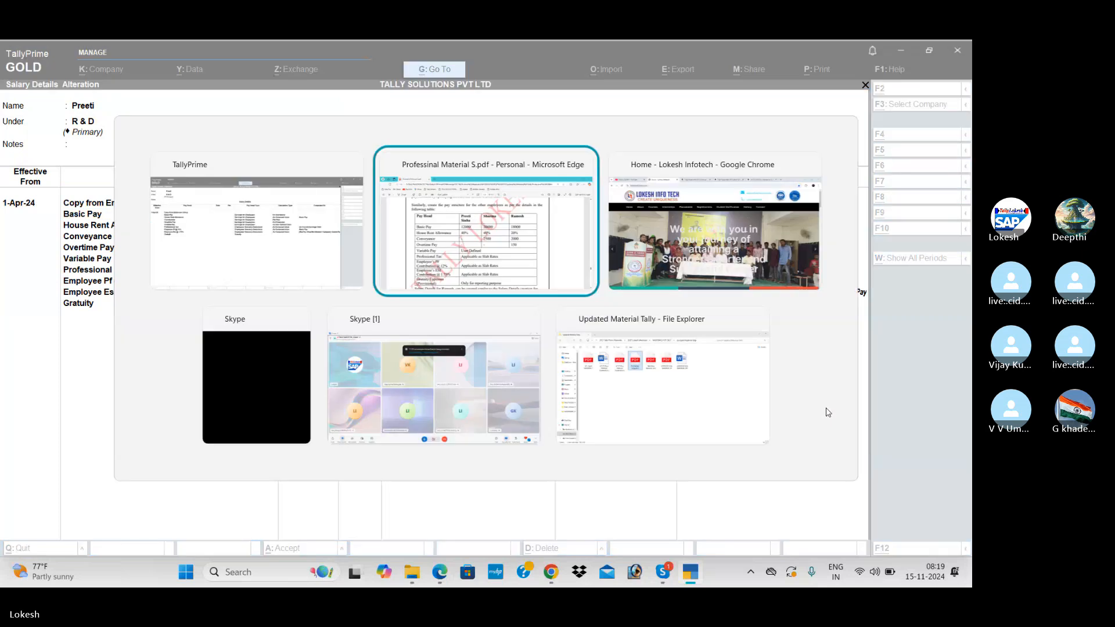
{"action": "key", "text": "alt+Tab"}
Enter Basic Pay 12,000 and Conveyance 40, keeping Overtime Pay as copied.
{"action": "type", "text": "12,000"}
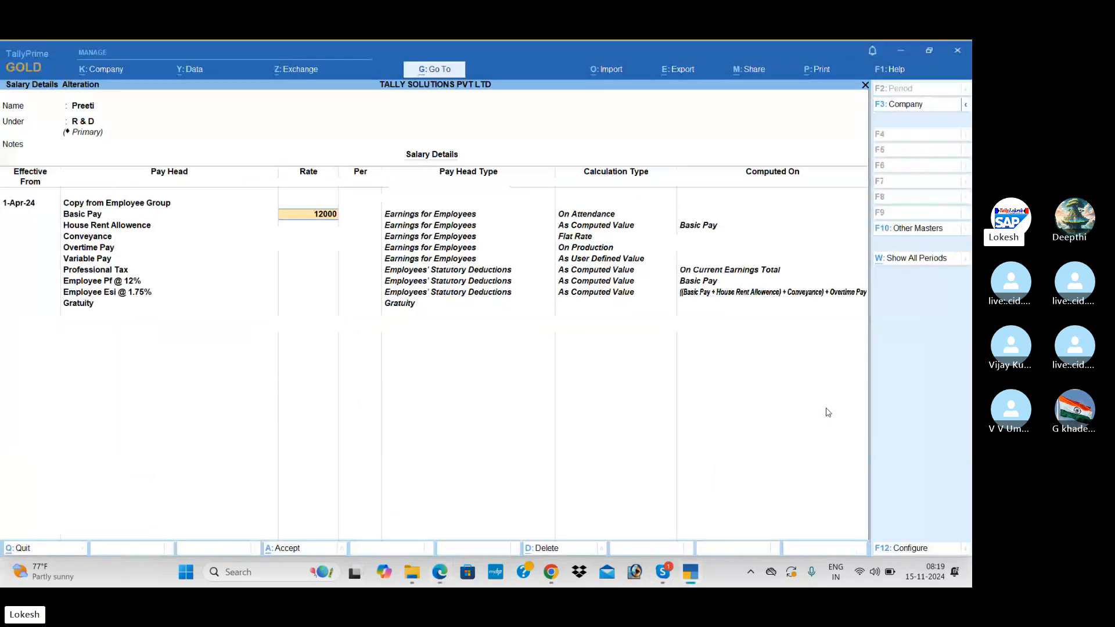
{"action": "key", "text": "Return"}
{"action": "key", "text": "Return"}
{"action": "key", "text": "Return"}
{"action": "key", "text": "Return"}
{"action": "key", "text": "alt+Tab"}
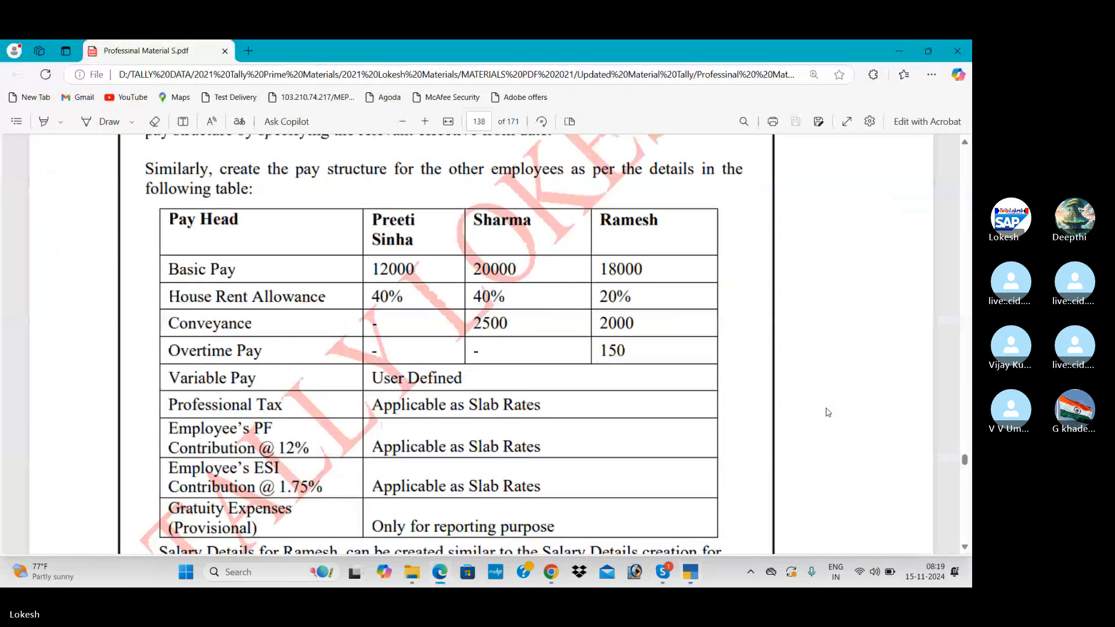
{"action": "key", "text": "alt+Tab"}
{"action": "type", "text": "40"}
{"action": "key", "text": "Return"}
{"action": "key", "text": "Return"}
{"action": "key", "text": "Return"}
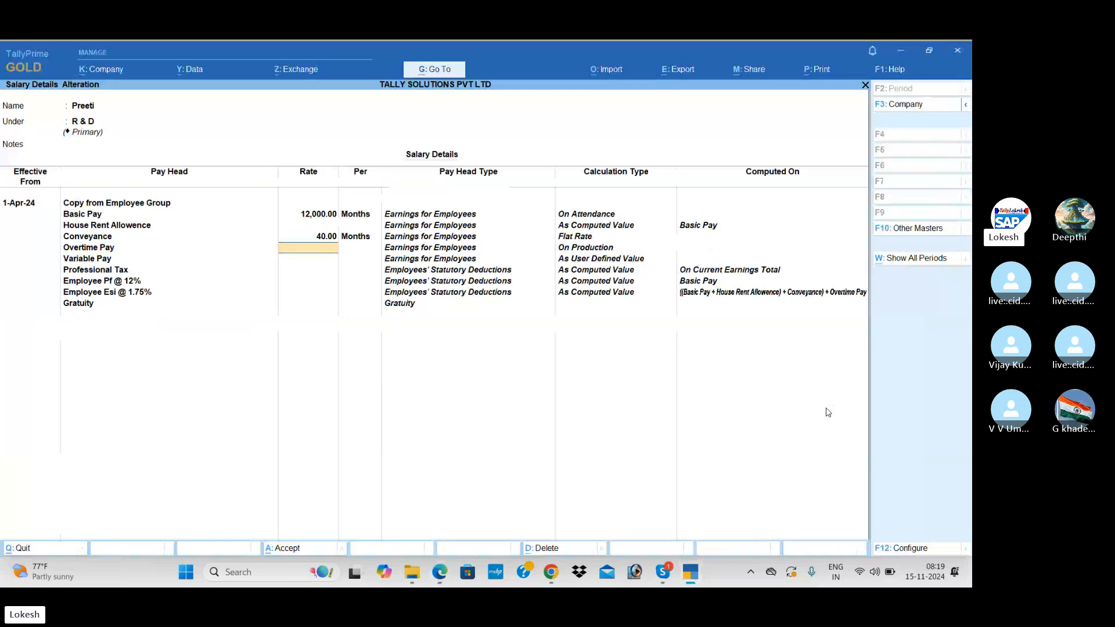
{"action": "key", "text": "Return"}
Return to Tally's employee list and select Sharma.
{"action": "key", "text": "alt+Tab"}
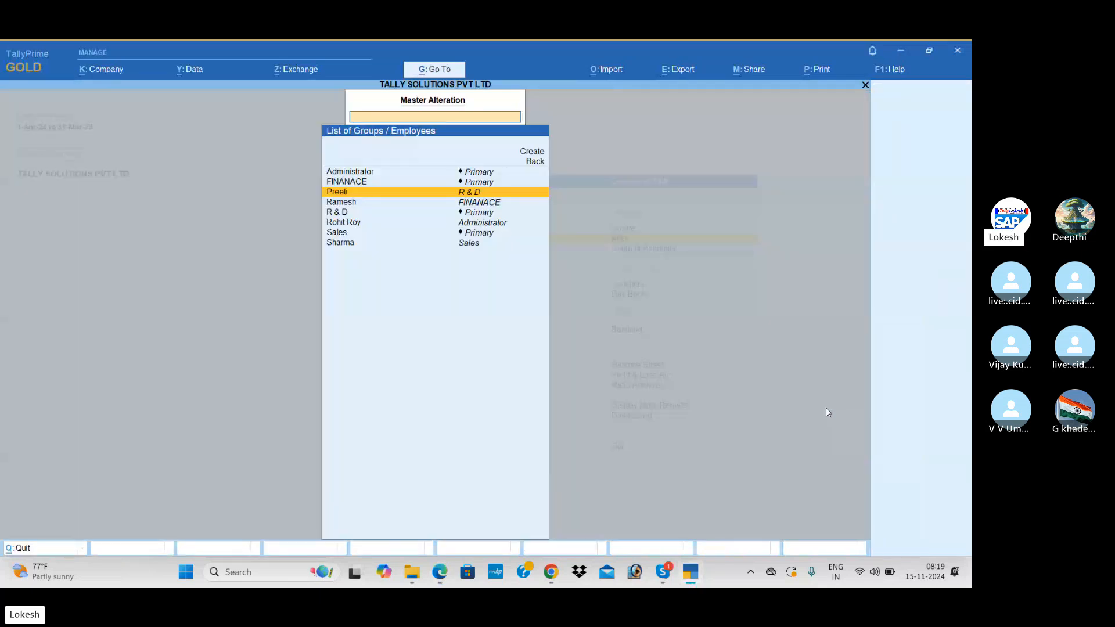
{"action": "key", "text": "alt+Tab"}
{"action": "key", "text": "Down"}
{"action": "key", "text": "Down"}
{"action": "key", "text": "Down"}
{"action": "key", "text": "Down"}
{"action": "key", "text": "Down"}
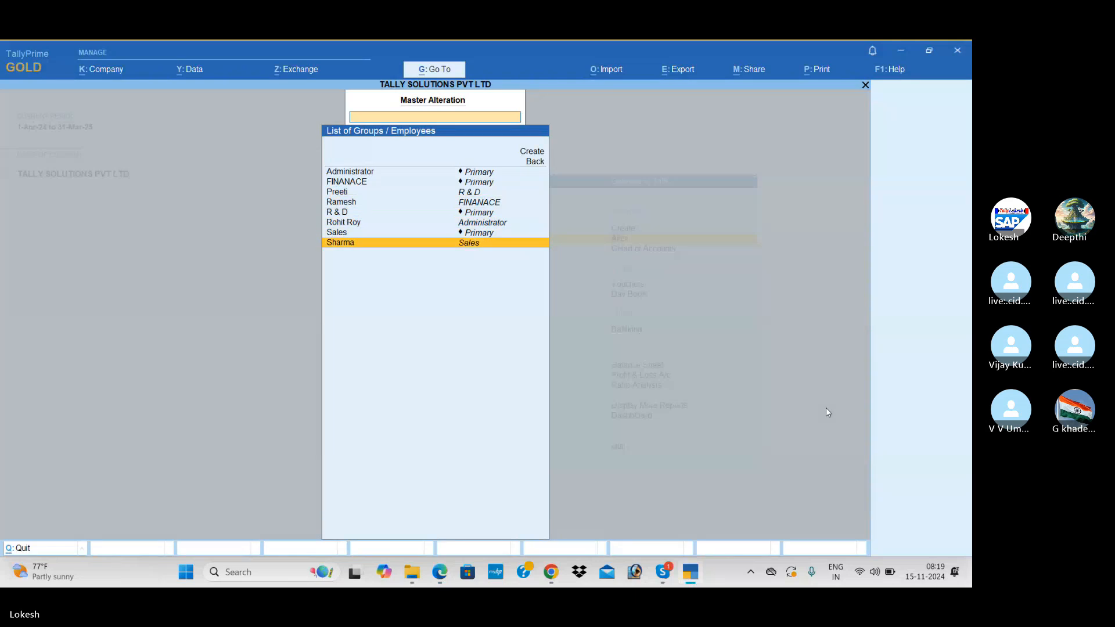
Open Sharma's salary details effective 1-Apr, copy pay heads from the parent group, Basic Pay 20,000.
{"action": "key", "text": "Return"}
{"action": "type", "text": "1-4"}
{"action": "key", "text": "Return"}
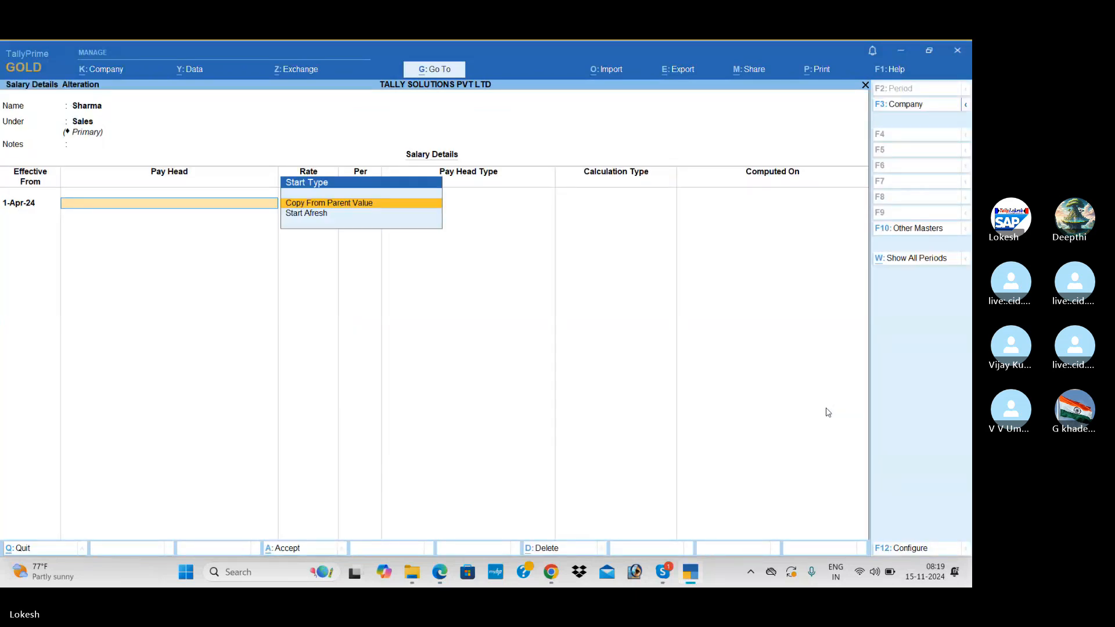
{"action": "key", "text": "Return"}
{"action": "key", "text": "Return"}
{"action": "key", "text": "alt+Tab"}
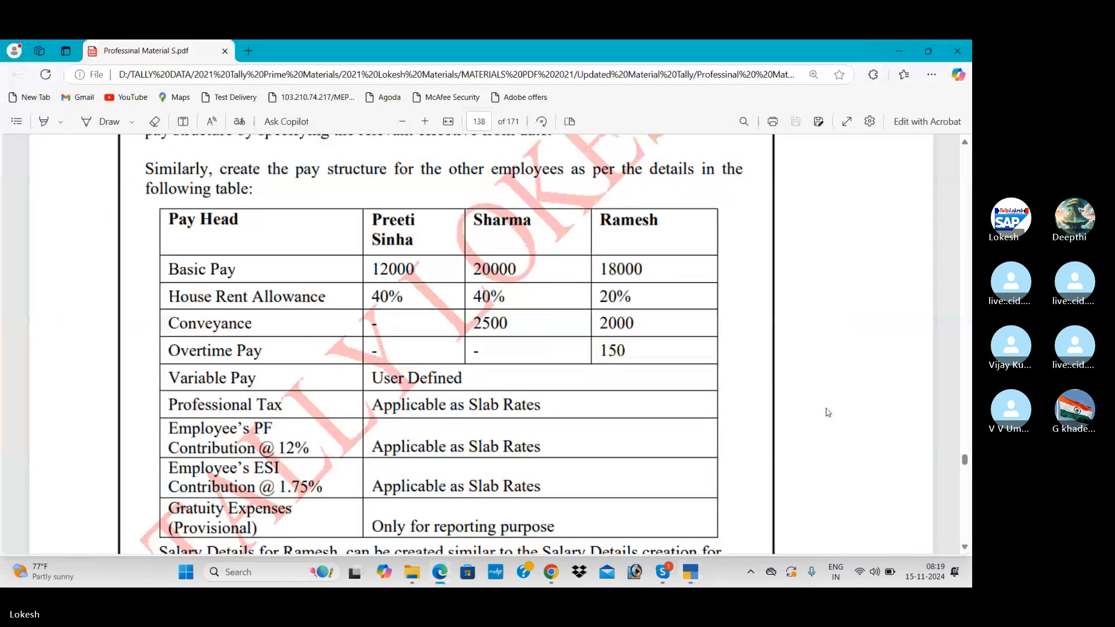
{"action": "key", "text": "alt+Tab"}
{"action": "type", "text": "20,000"}
{"action": "key", "text": "Return"}
{"action": "key", "text": "Return"}
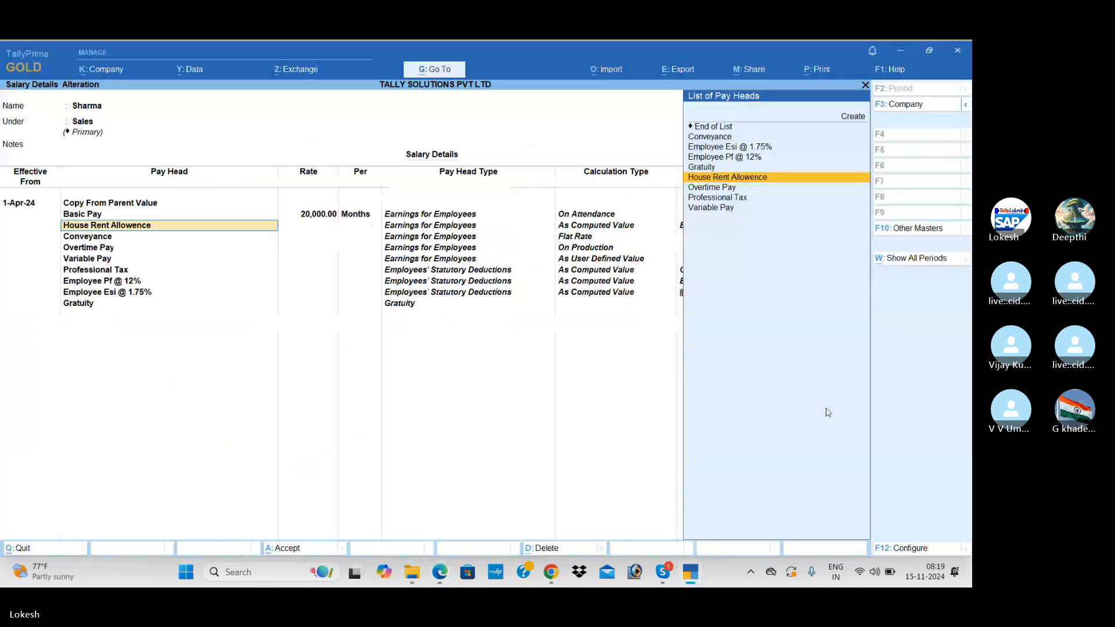
{"action": "key", "text": "Down"}
Allow overriding the slab percentage and set House Rent Allowence to 40%.
{"action": "key", "text": "Up"}
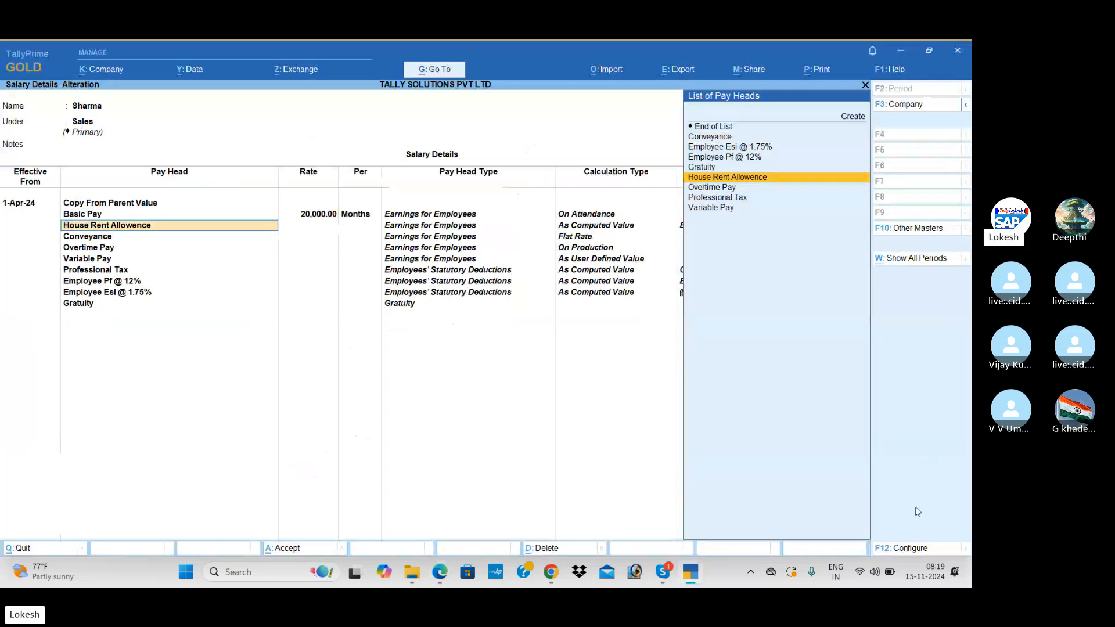
{"action": "left_click", "coordinate": [911, 549]}
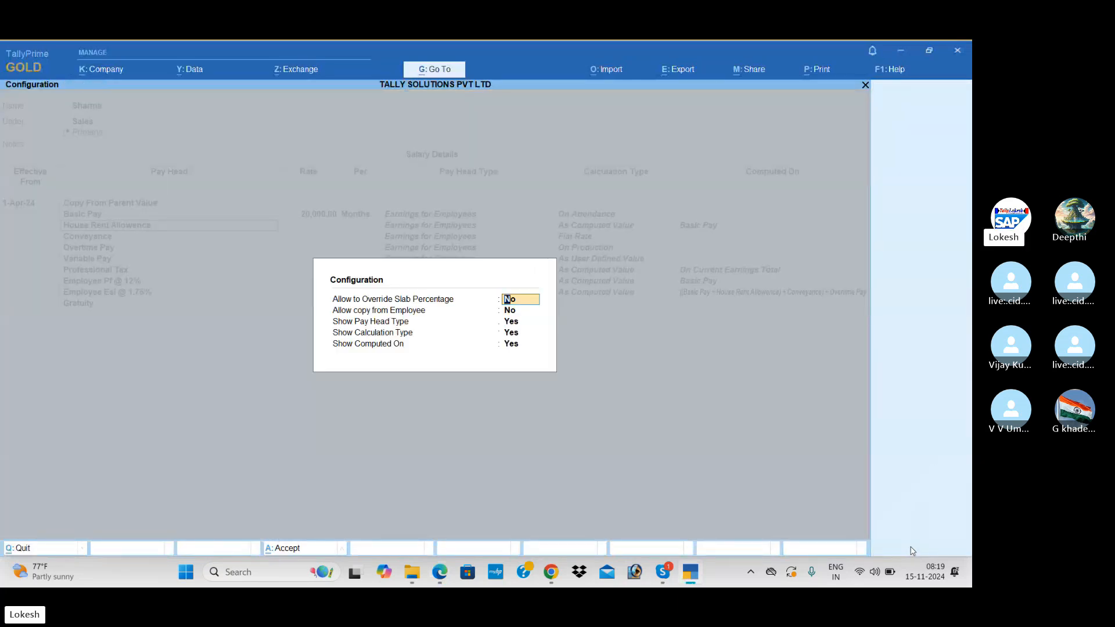
{"action": "key", "text": "Return"}
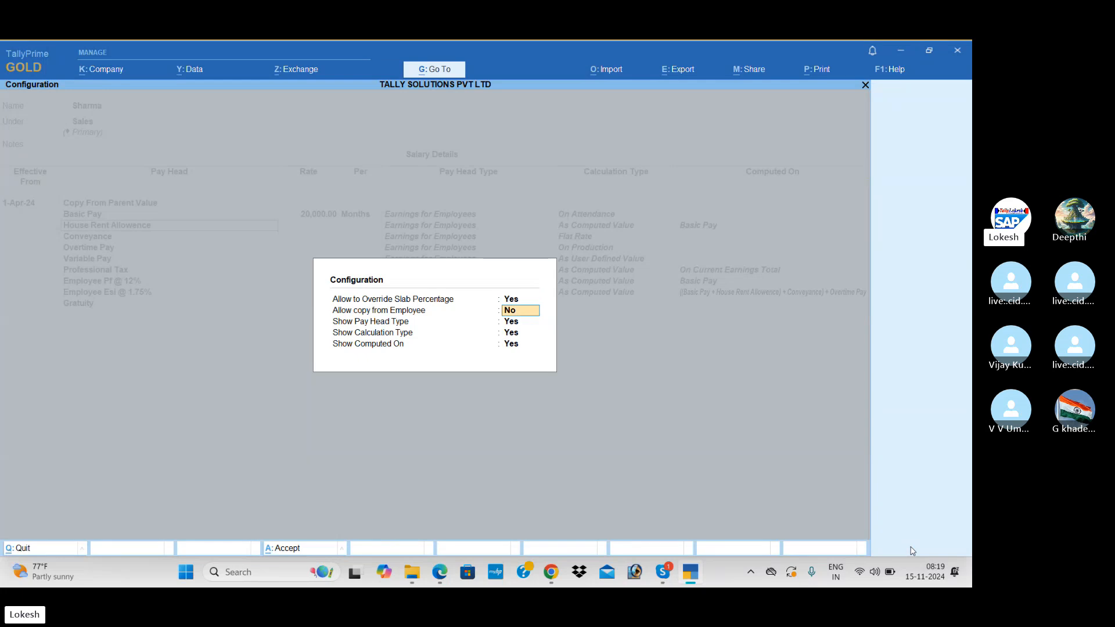
{"action": "key", "text": "ctrl+a"}
{"action": "key", "text": "Return"}
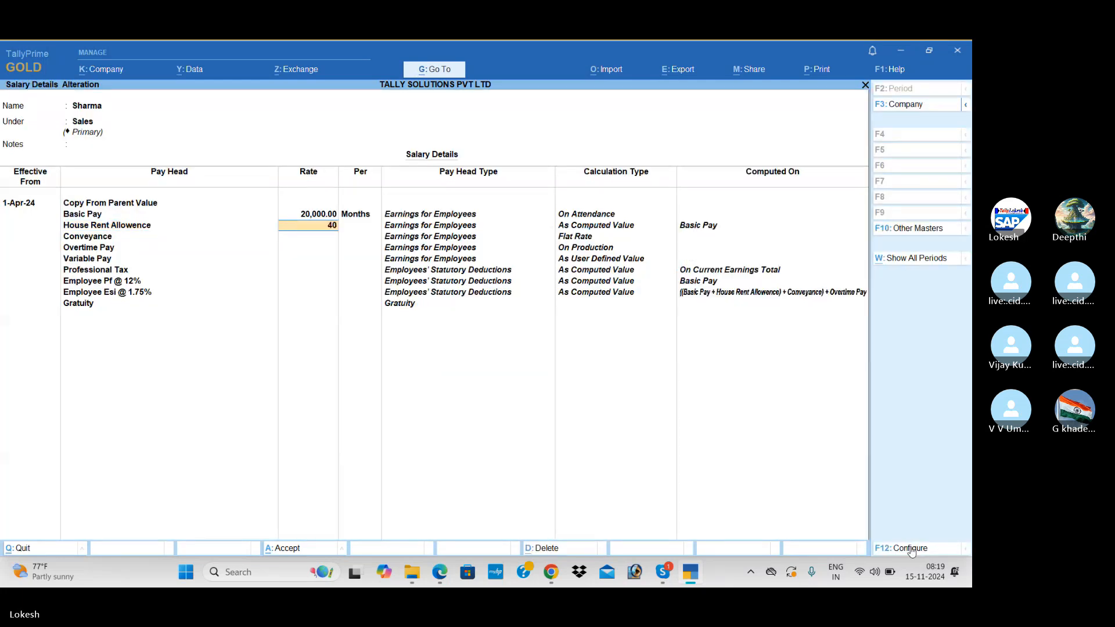
{"action": "key", "text": "Return"}
Set Conveyance to 2,500 per month and save Sharma's salary details.
{"action": "key", "text": "alt+Tab"}
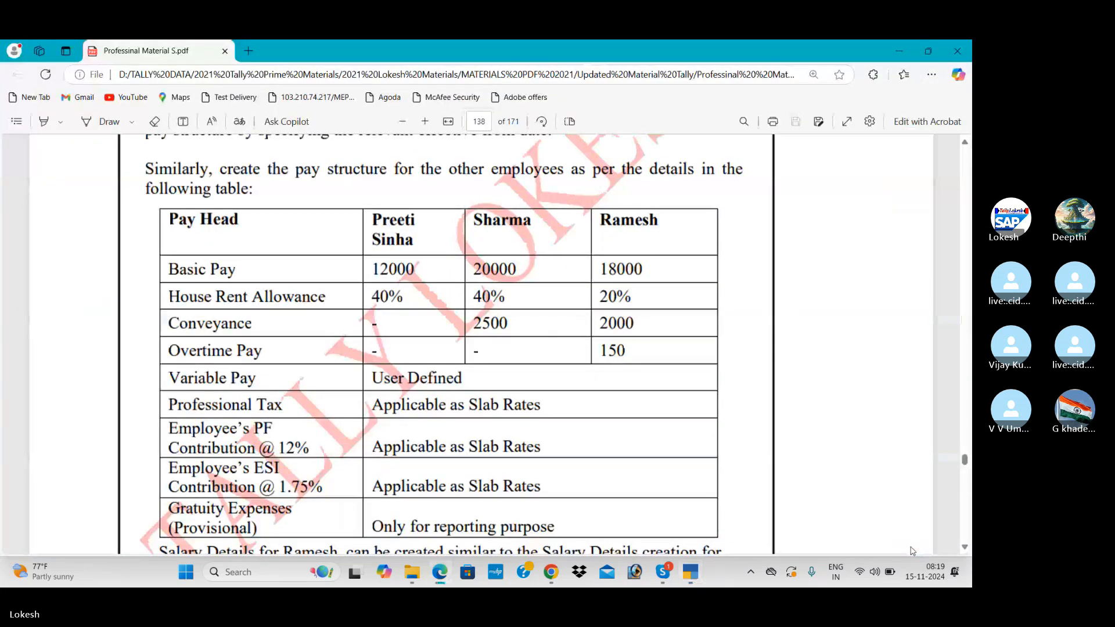
{"action": "key", "text": "alt+Tab"}
{"action": "key", "text": "Return"}
{"action": "type", "text": "2,500"}
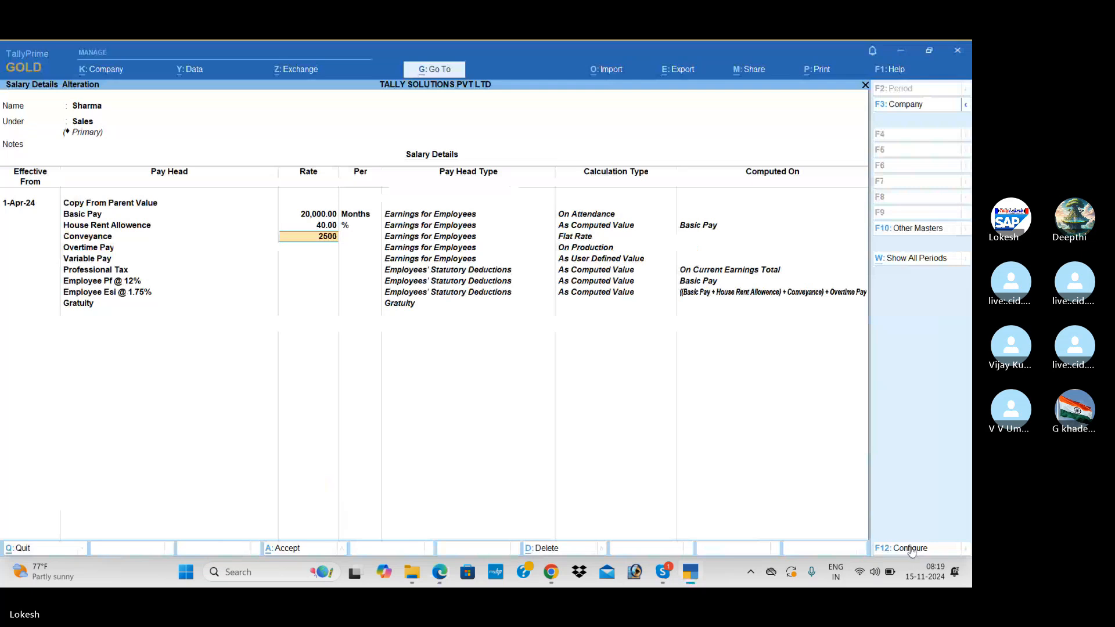
{"action": "key", "text": "Return"}
{"action": "key", "text": "Return"}
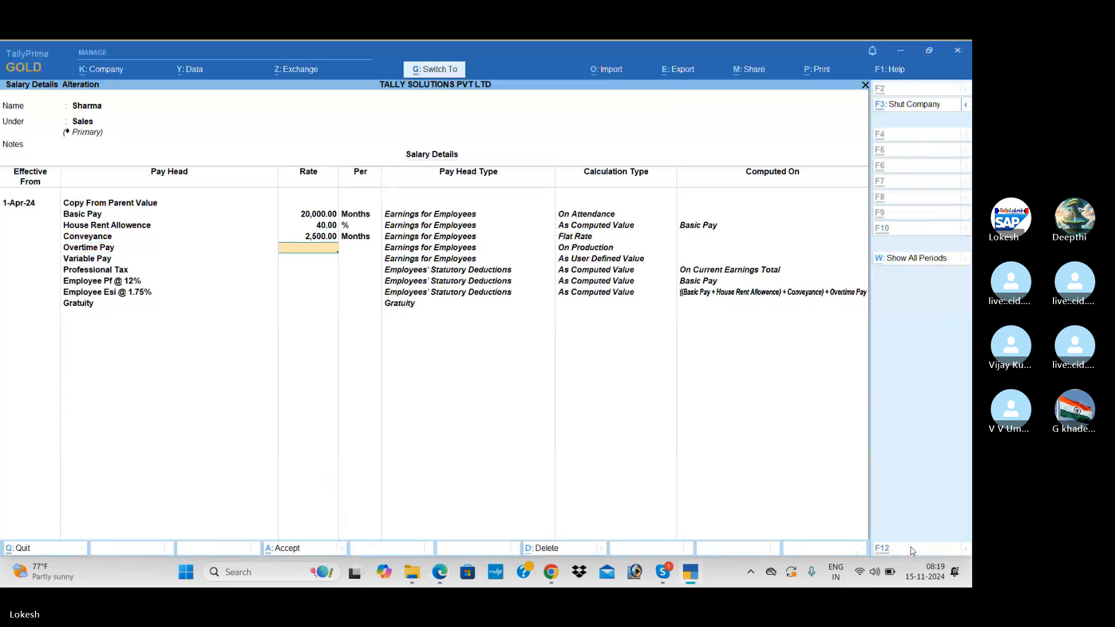
{"action": "key", "text": "ctrl+a"}
{"action": "key", "text": "alt+Tab"}
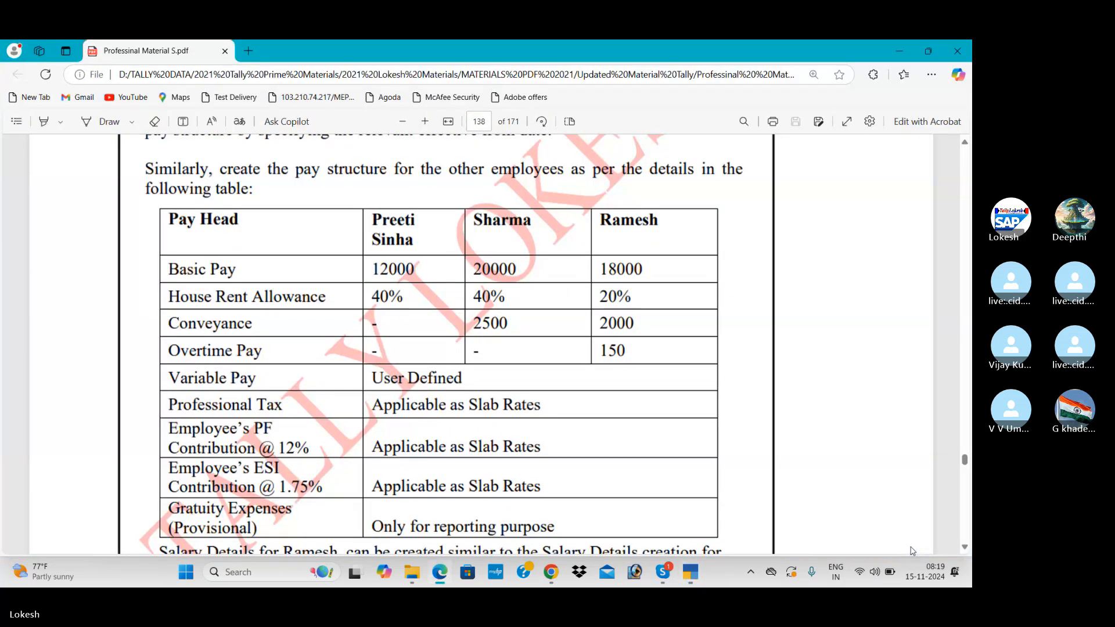
{"action": "key", "text": "alt+Tab"}
Open Ramesh's salary details effective 1-Apr-24, copy group pay heads, and set Basic Pay 18,000.
{"action": "type", "text": "Ra"}
{"action": "key", "text": "Return"}
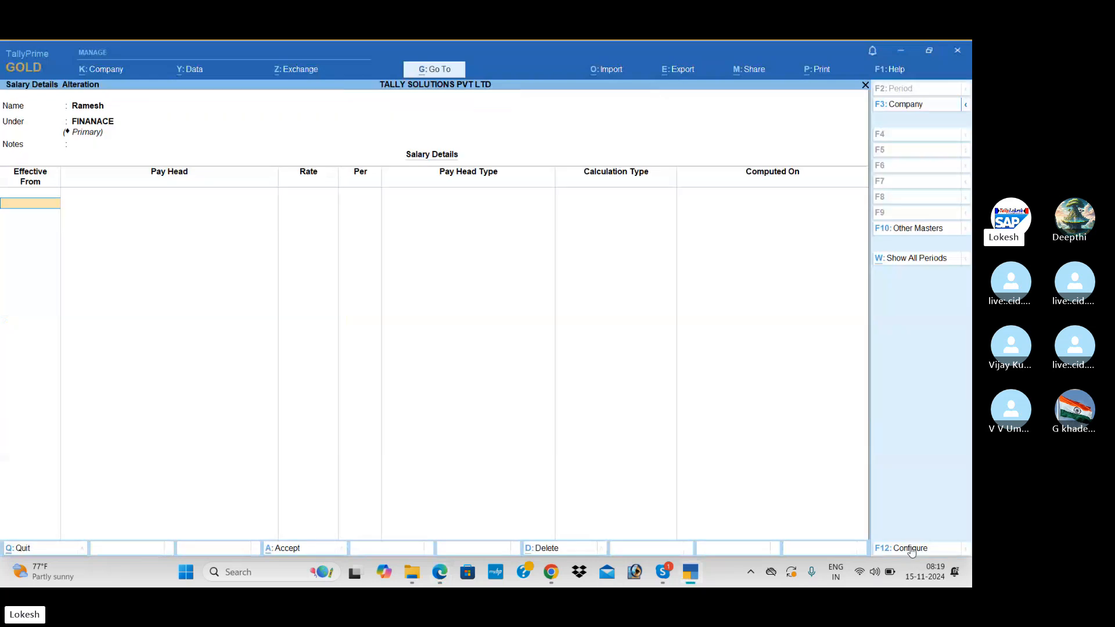
{"action": "type", "text": "1-"}
{"action": "key", "text": "Return"}
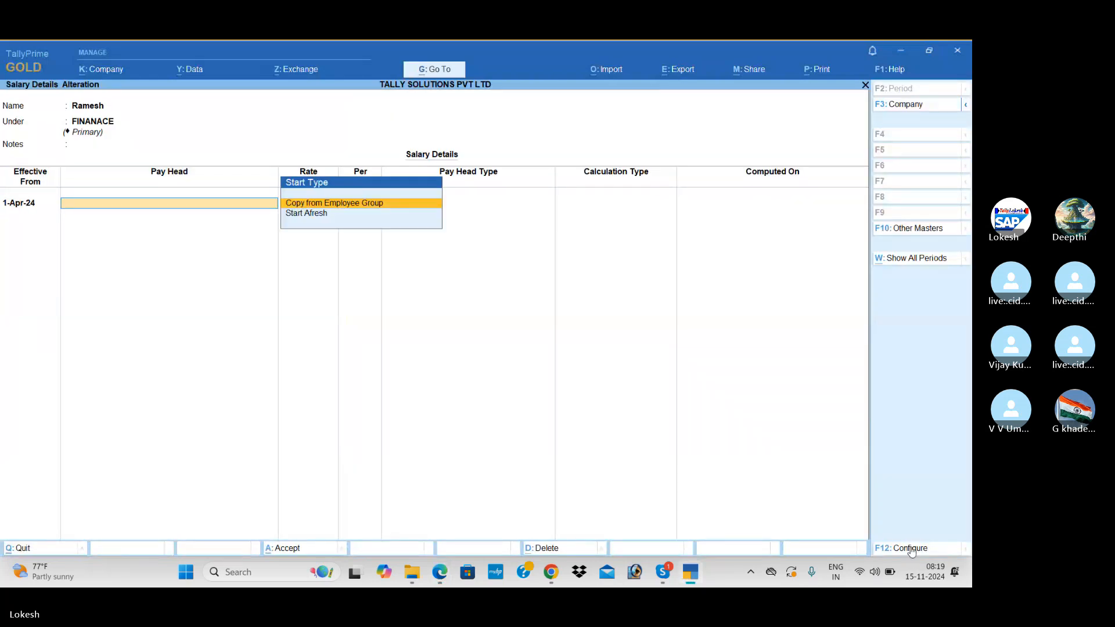
{"action": "key", "text": "Return"}
{"action": "key", "text": "Return"}
{"action": "key", "text": "Return"}
{"action": "key", "text": "alt+Tab"}
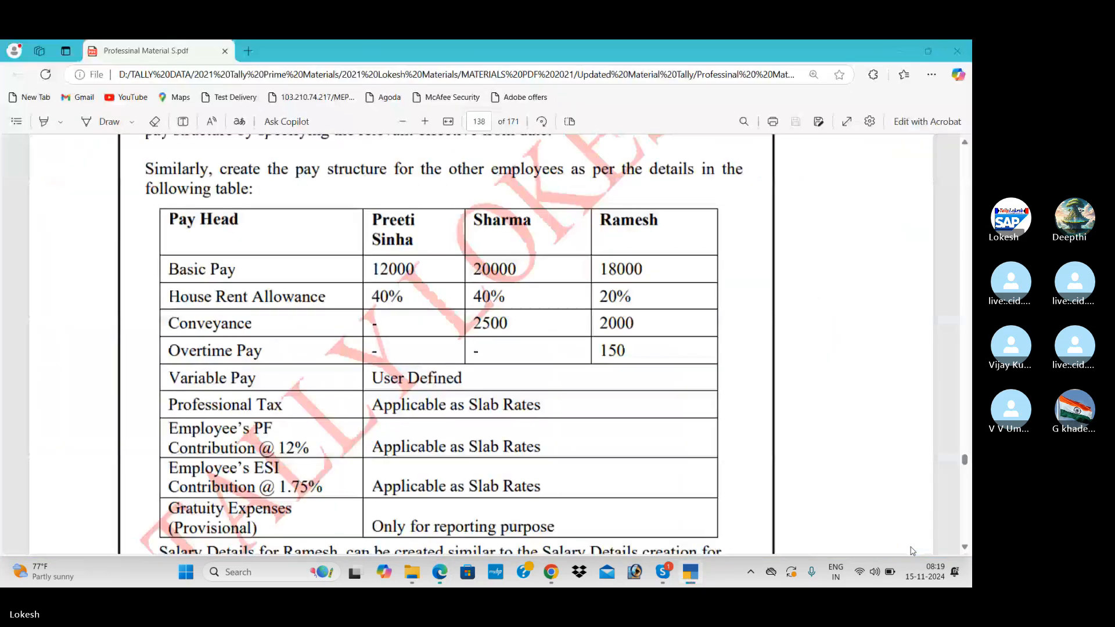
{"action": "key", "text": "alt+Tab"}
{"action": "type", "text": "180"}
{"action": "key", "text": "Return"}
{"action": "key", "text": "Return"}
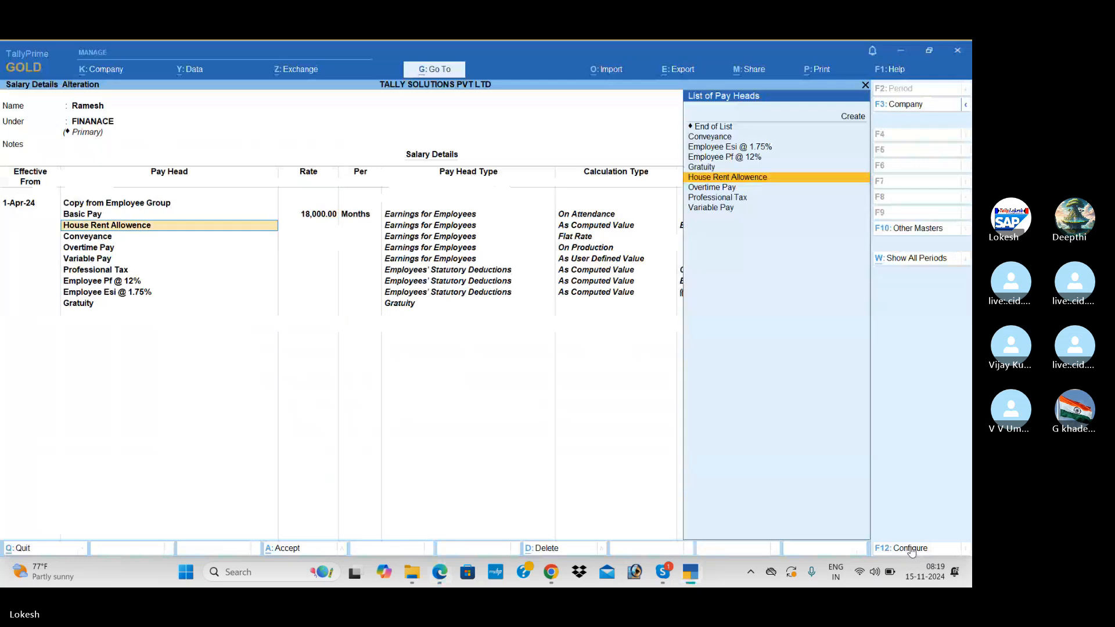
{"action": "key", "text": "Return"}
Set House Rent Allowence 20%, Conveyance 2,000 and Overtime 150 per hour, then save.
{"action": "key", "text": "alt+Tab"}
{"action": "key", "text": "alt+Tab"}
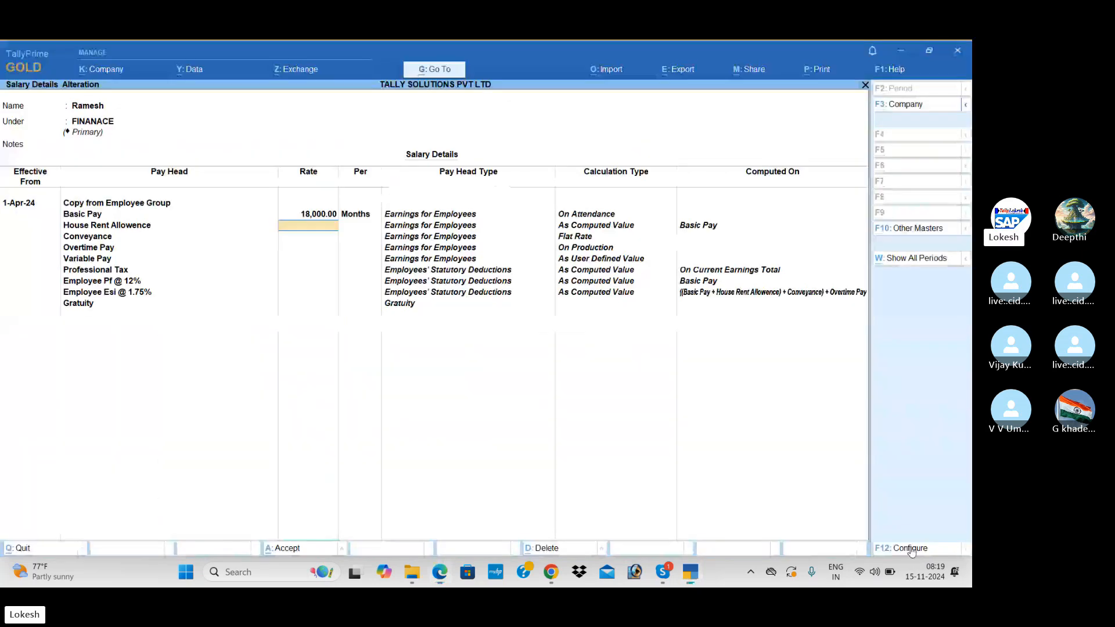
{"action": "type", "text": "20"}
{"action": "key", "text": "Return"}
{"action": "key", "text": "Return"}
{"action": "key", "text": "alt+Tab"}
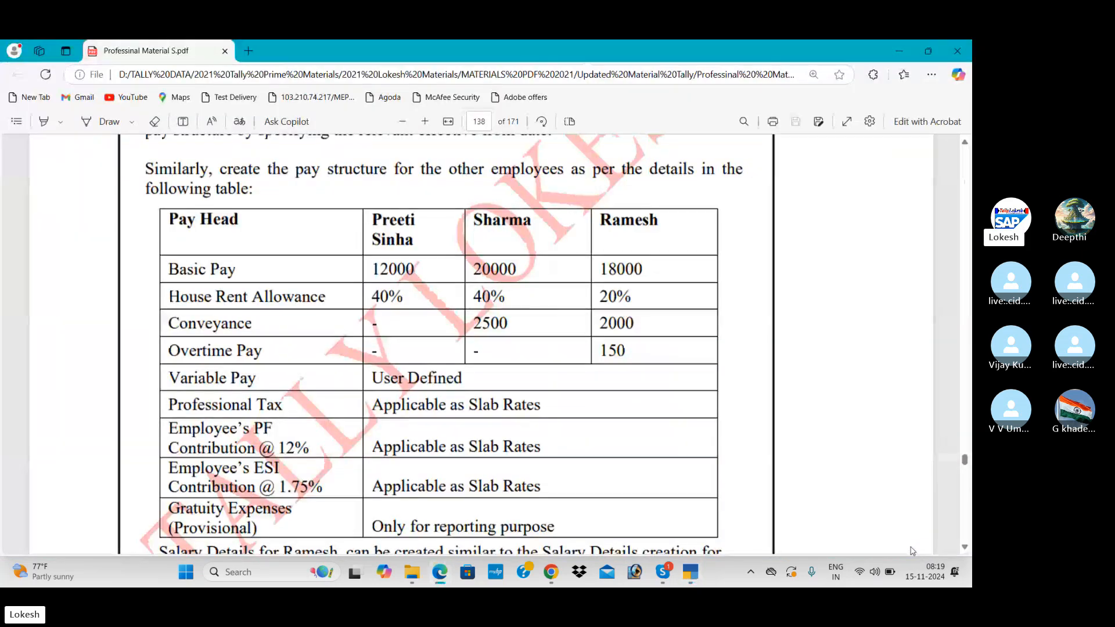
{"action": "key", "text": "alt+Tab"}
{"action": "type", "text": "2000"}
{"action": "key", "text": "Return"}
{"action": "key", "text": "Return"}
{"action": "key", "text": "Return"}
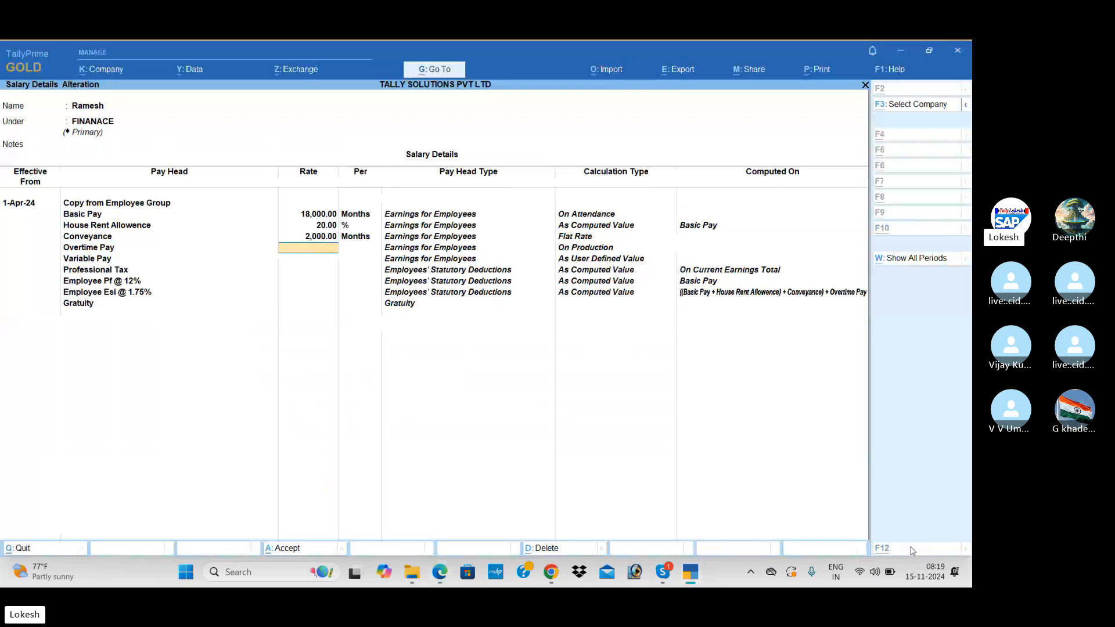
{"action": "key", "text": "alt+Tab"}
{"action": "key", "text": "alt+Tab"}
{"action": "type", "text": "150"}
{"action": "key", "text": "Return"}
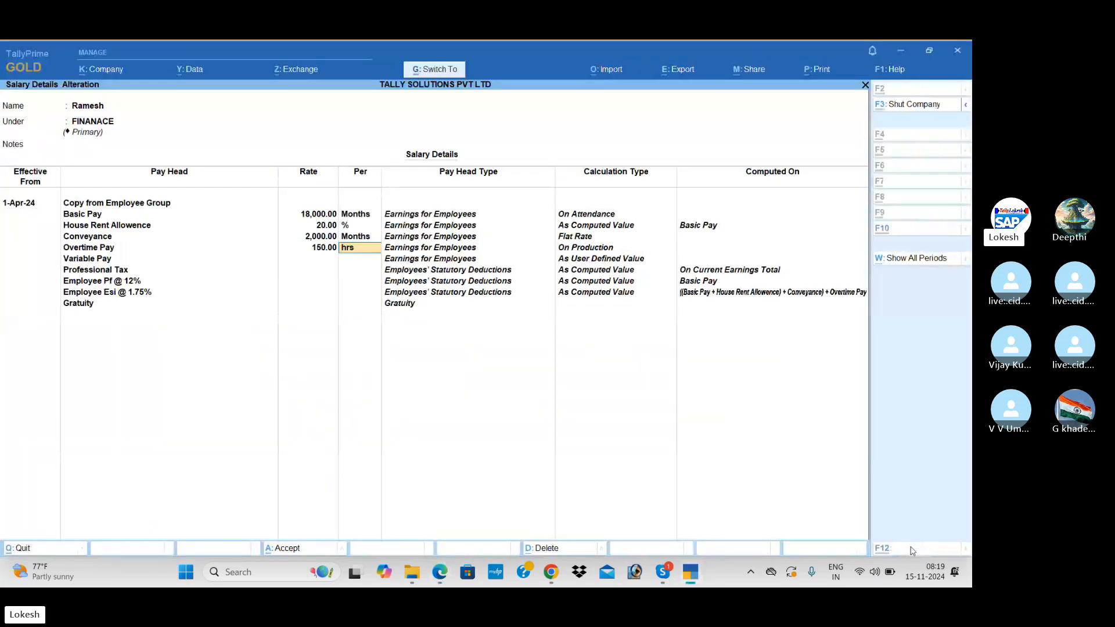
{"action": "key", "text": "ctrl+a"}
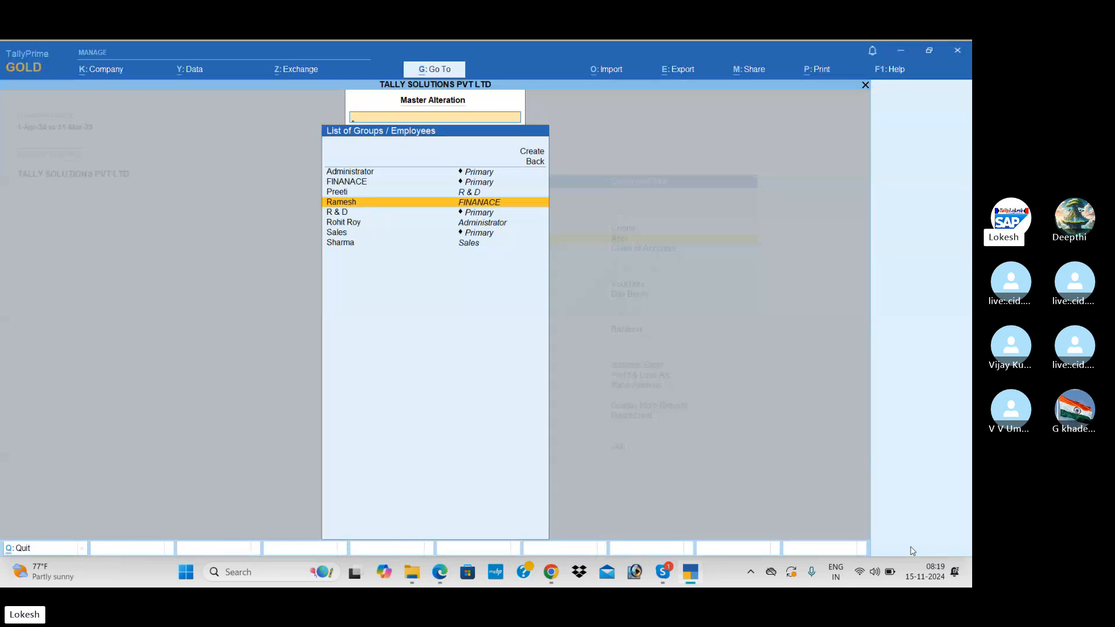
Back out to the Gateway of Tally and open voucher entry.
{"action": "key", "text": "Escape"}
{"action": "key", "text": "Escape"}
{"action": "key", "text": "Up"}
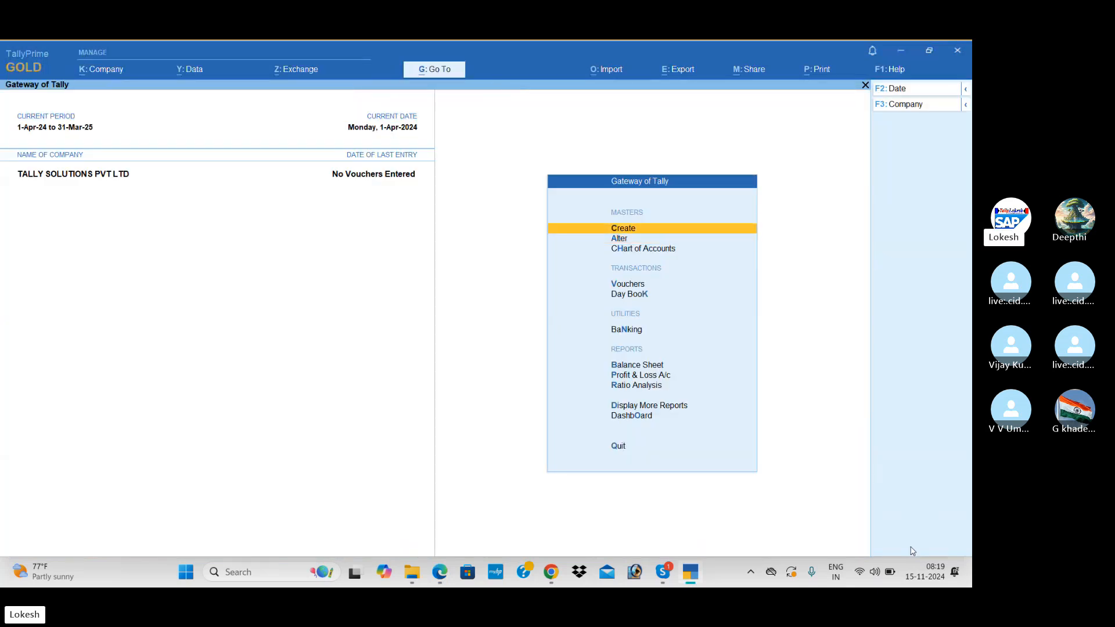
{"action": "key", "text": "Down"}
{"action": "key", "text": "Down"}
{"action": "key", "text": "Down"}
{"action": "key", "text": "Up"}
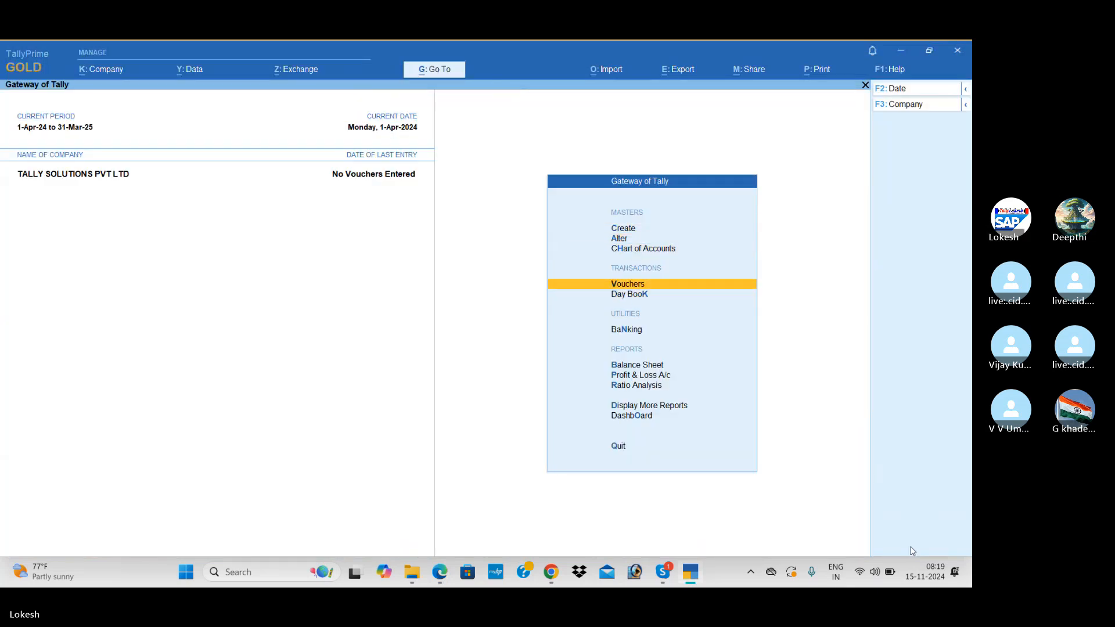
{"action": "key", "text": "Return"}
{"action": "key", "text": "alt+Tab"}
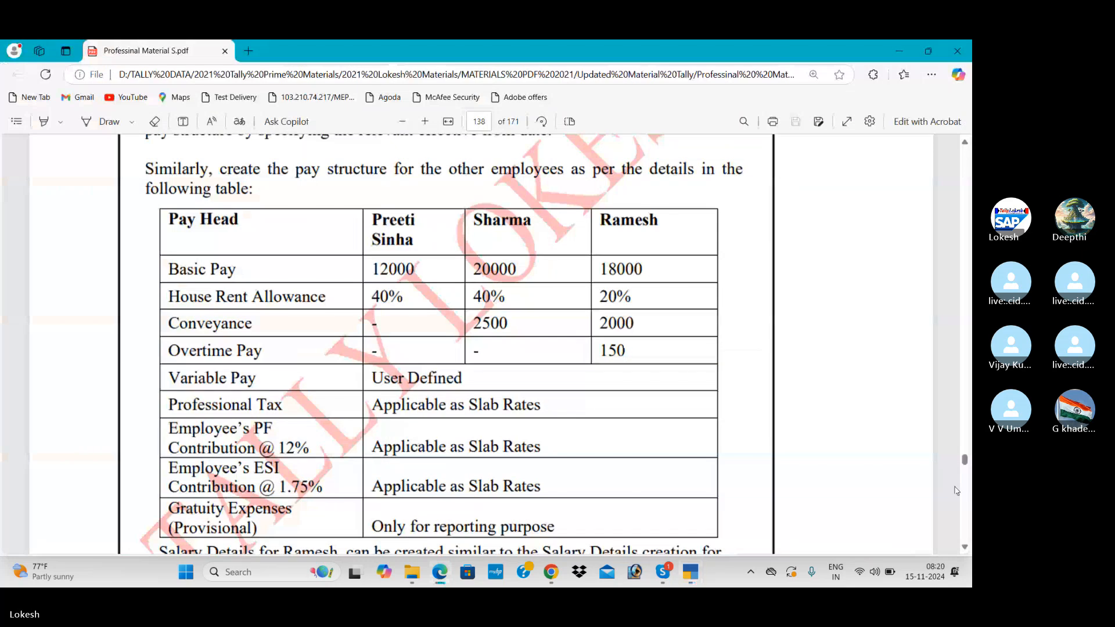
Scroll the PDF to page 144's Example 1 and zoom out twice to show the attendance table.
{"action": "scroll", "coordinate": [967, 497], "scroll_direction": "down", "scroll_amount": 20}
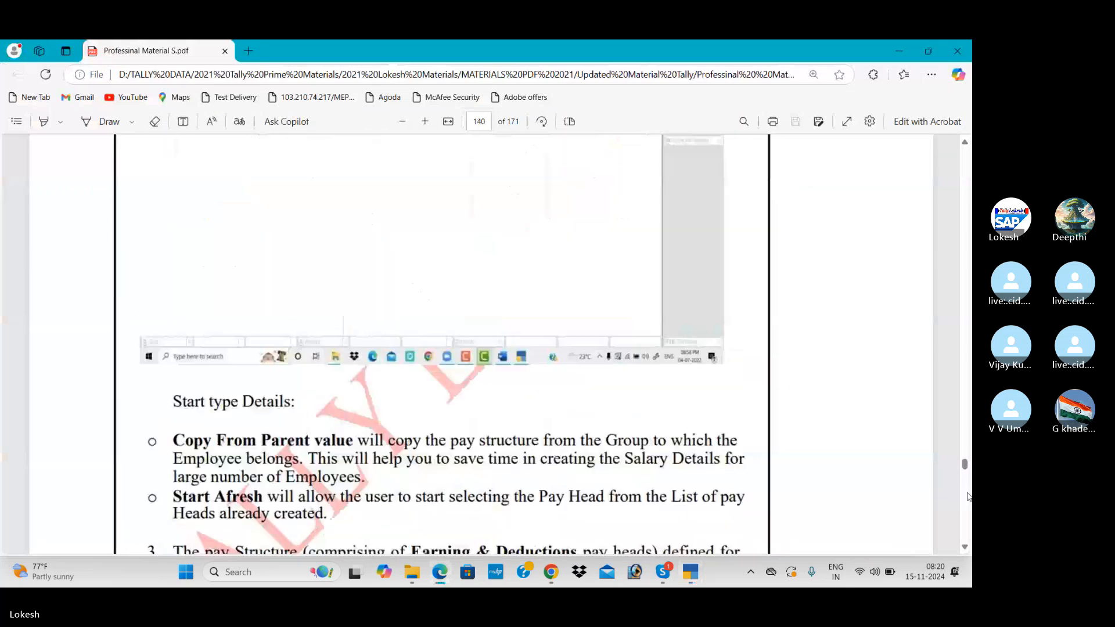
{"action": "scroll", "coordinate": [968, 496], "scroll_direction": "down", "scroll_amount": 16}
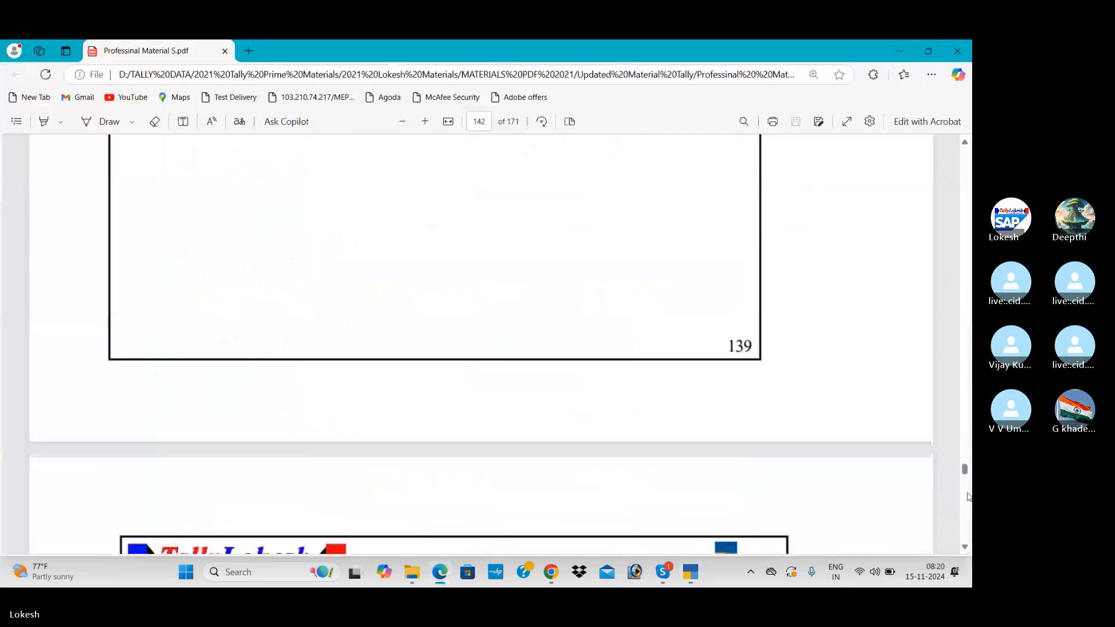
{"action": "scroll", "coordinate": [968, 496], "scroll_direction": "down", "scroll_amount": 15}
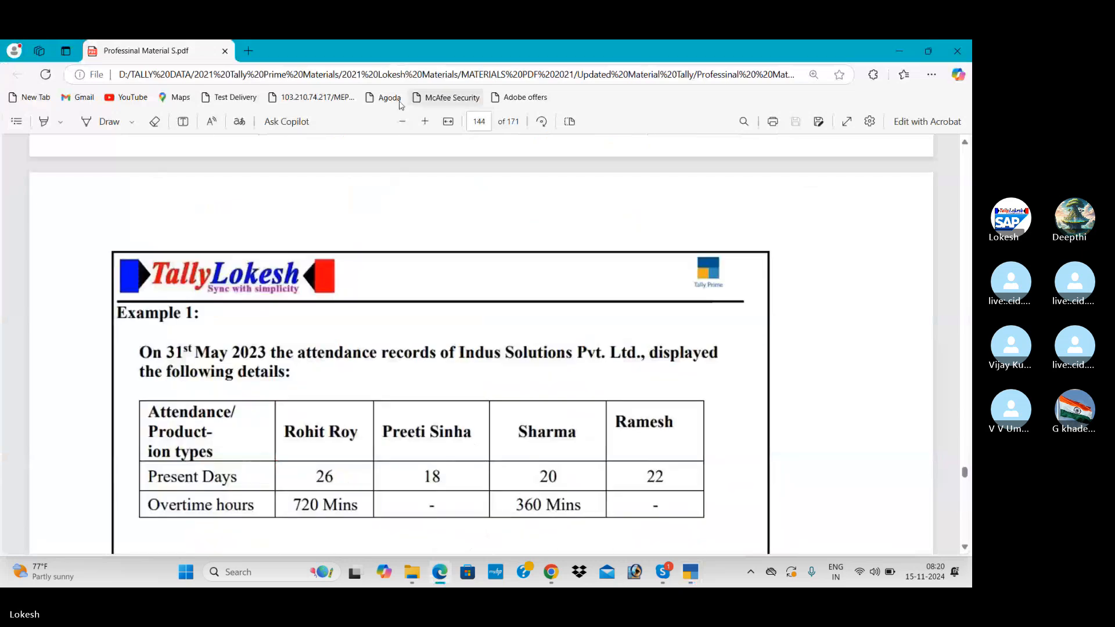
{"action": "left_click", "coordinate": [403, 122]}
{"action": "left_click", "coordinate": [403, 121]}
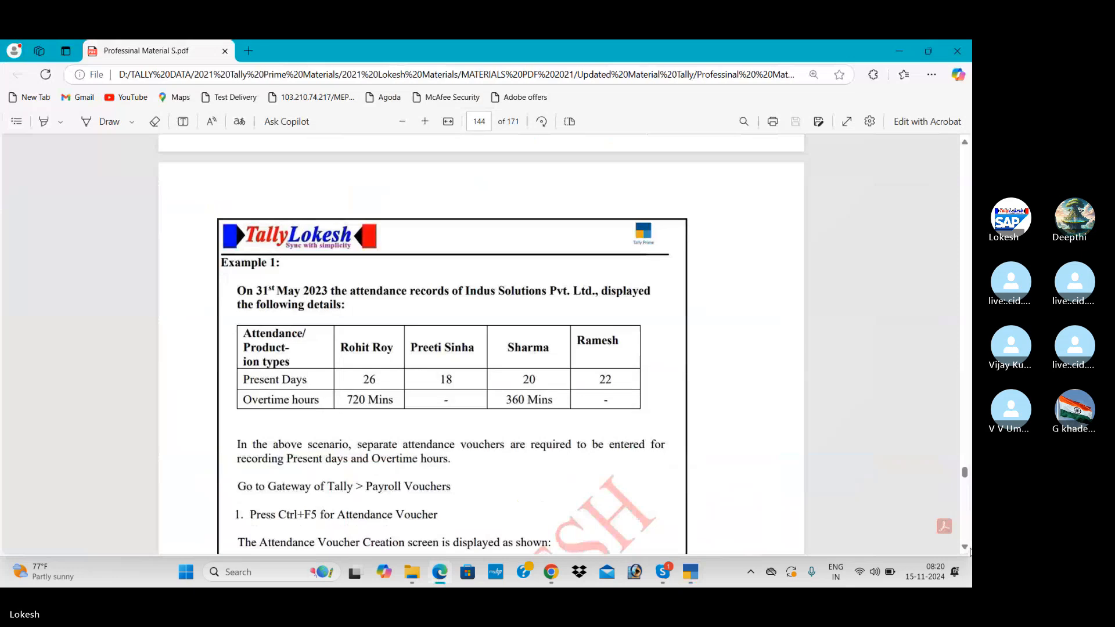
{"action": "scroll", "coordinate": [965, 549], "scroll_direction": "down", "scroll_amount": 3}
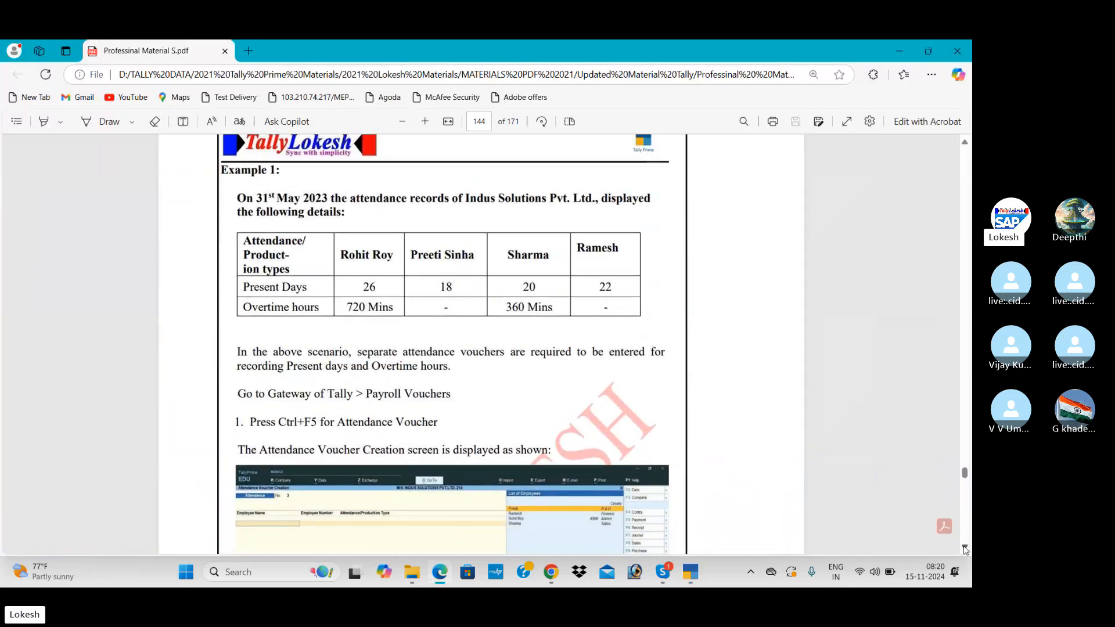
Start an Attendance voucher dated 31-May-24.
{"action": "key", "text": "alt+Tab"}
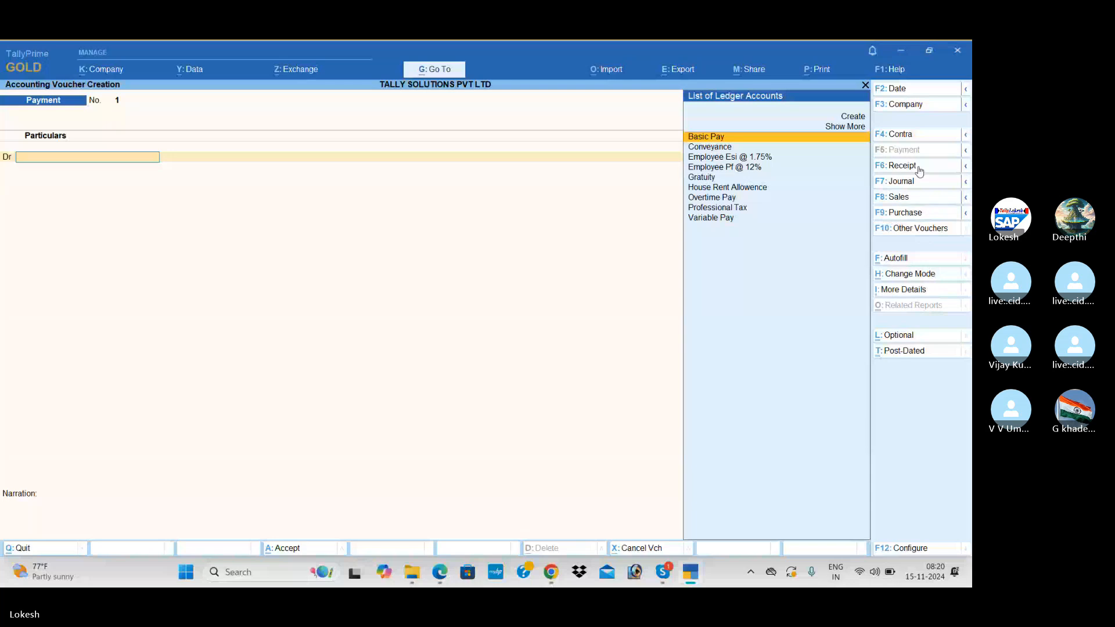
{"action": "left_click", "coordinate": [909, 89]}
{"action": "type", "text": "31-5"}
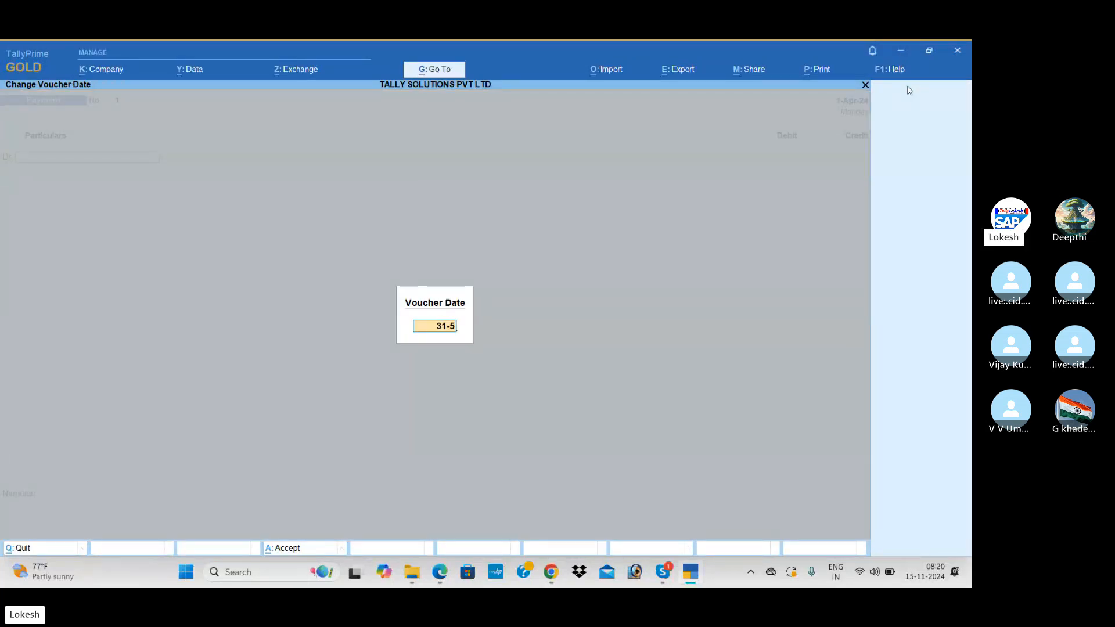
{"action": "key", "text": "Return"}
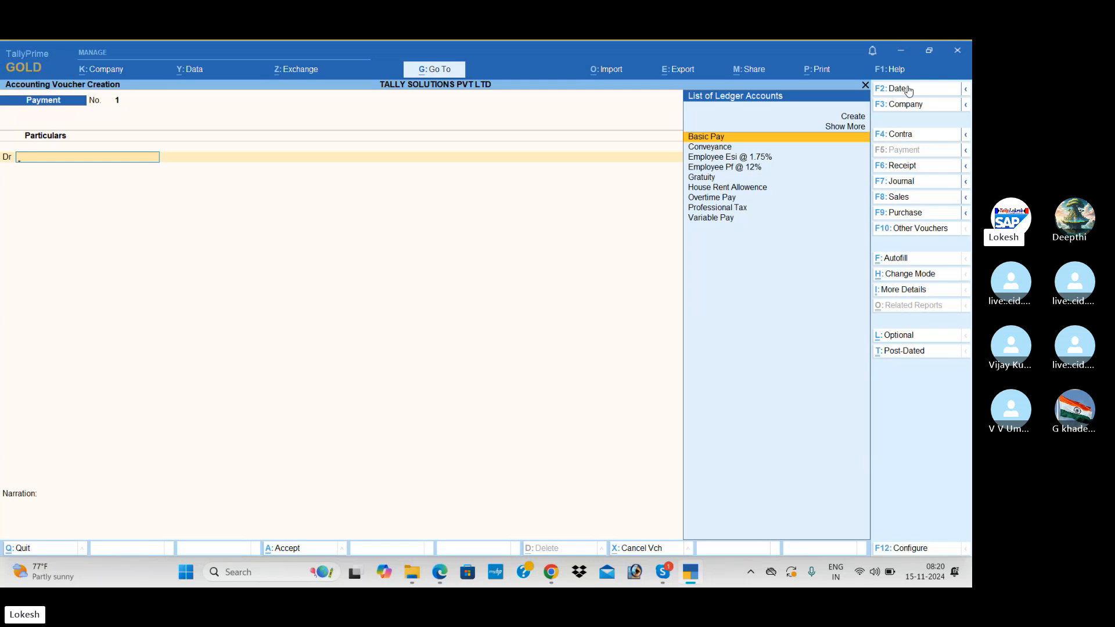
{"action": "left_click", "coordinate": [918, 237]}
{"action": "key", "text": "Down"}
{"action": "key", "text": "Down"}
{"action": "key", "text": "Down"}
{"action": "key", "text": "Down"}
{"action": "key", "text": "Return"}
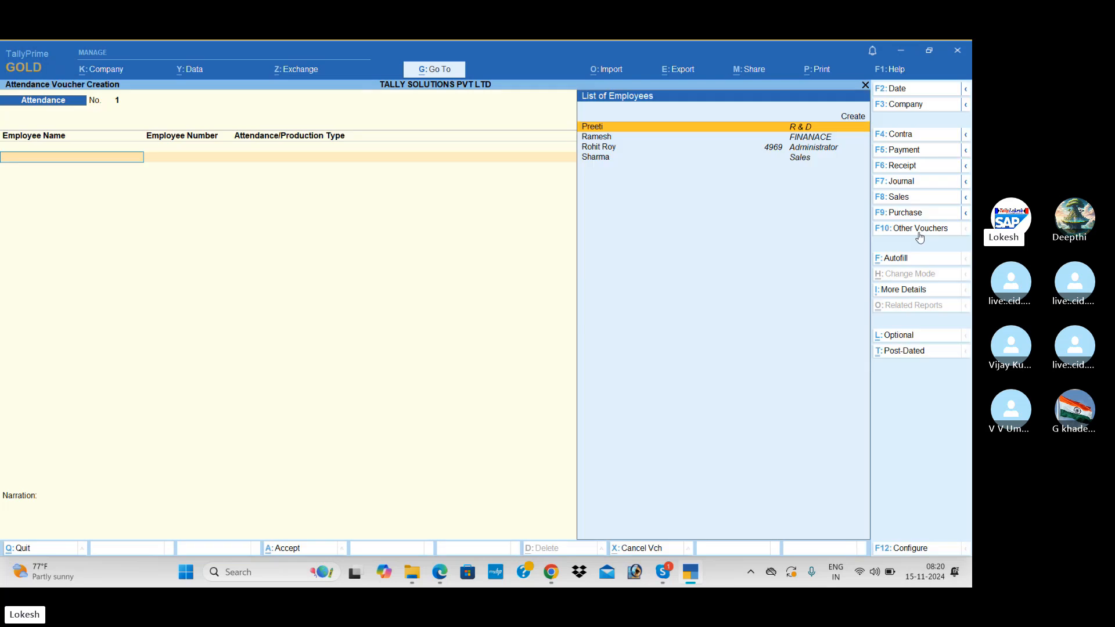
{"action": "left_click", "coordinate": [908, 90]}
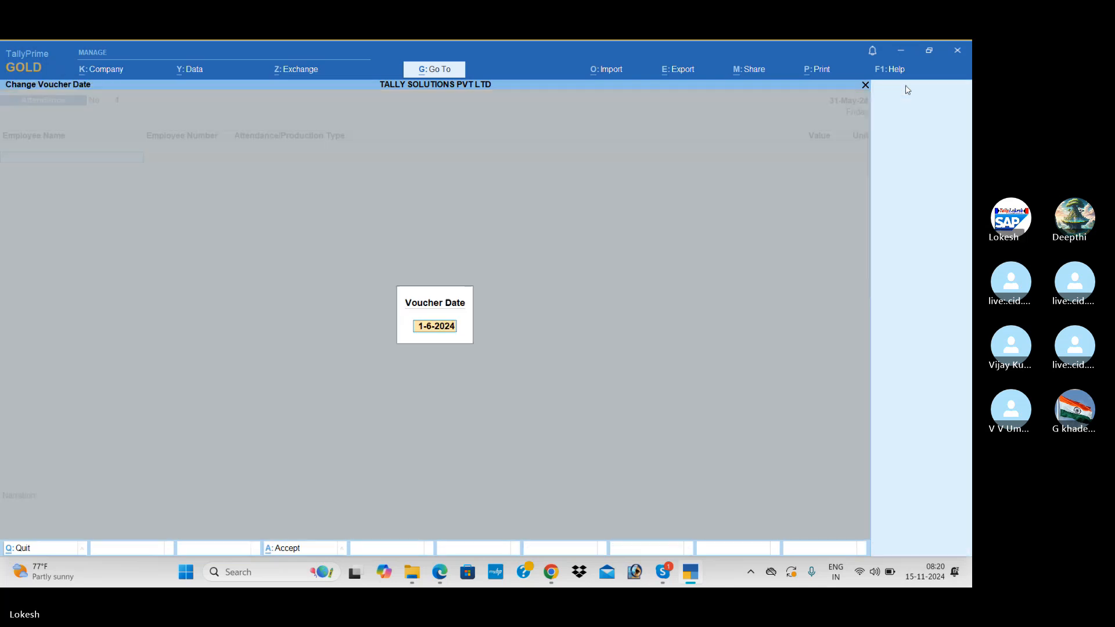
{"action": "type", "text": "31-5"}
{"action": "key", "text": "Return"}
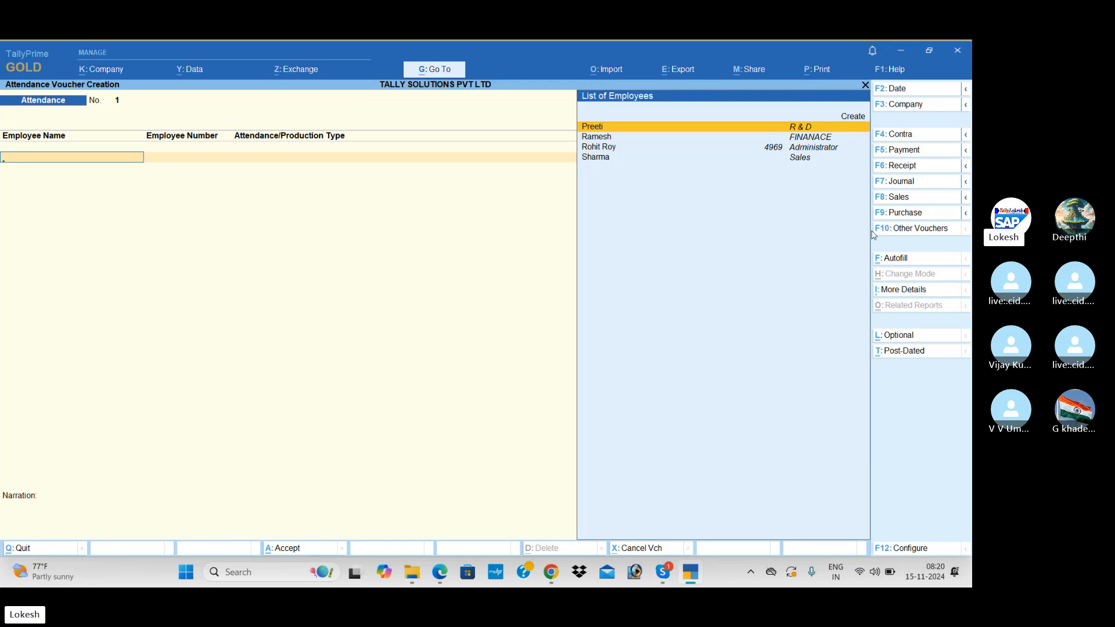
Autofill the attendance voucher with Present for all employees.
{"action": "left_click", "coordinate": [892, 263]}
{"action": "key", "text": "Return"}
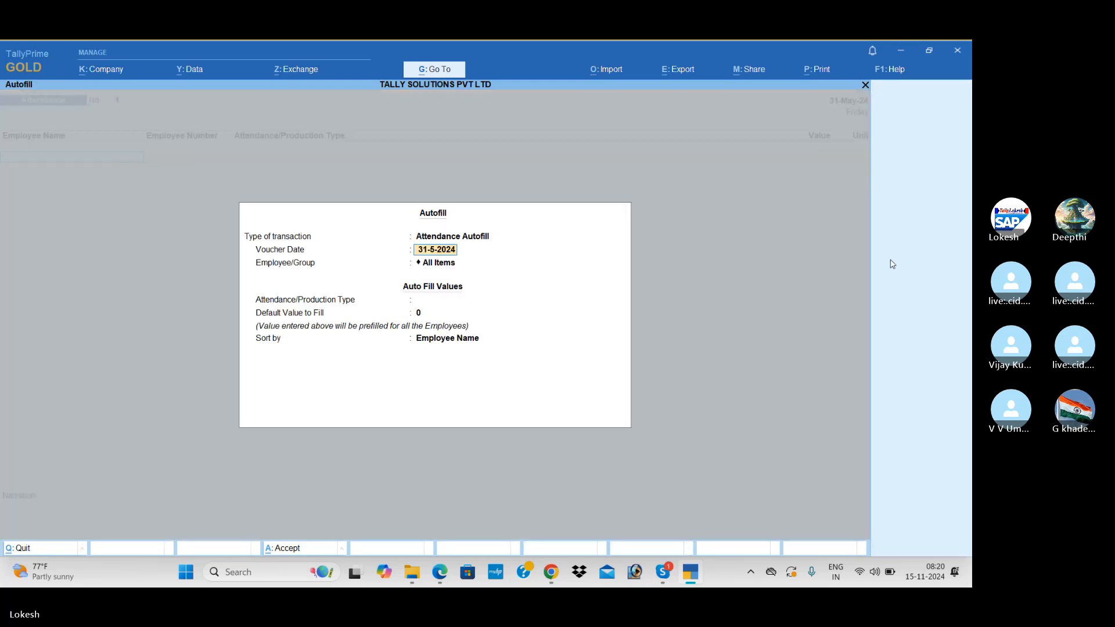
{"action": "key", "text": "Return"}
{"action": "key", "text": "Return"}
{"action": "key", "text": "Down"}
{"action": "key", "text": "Down"}
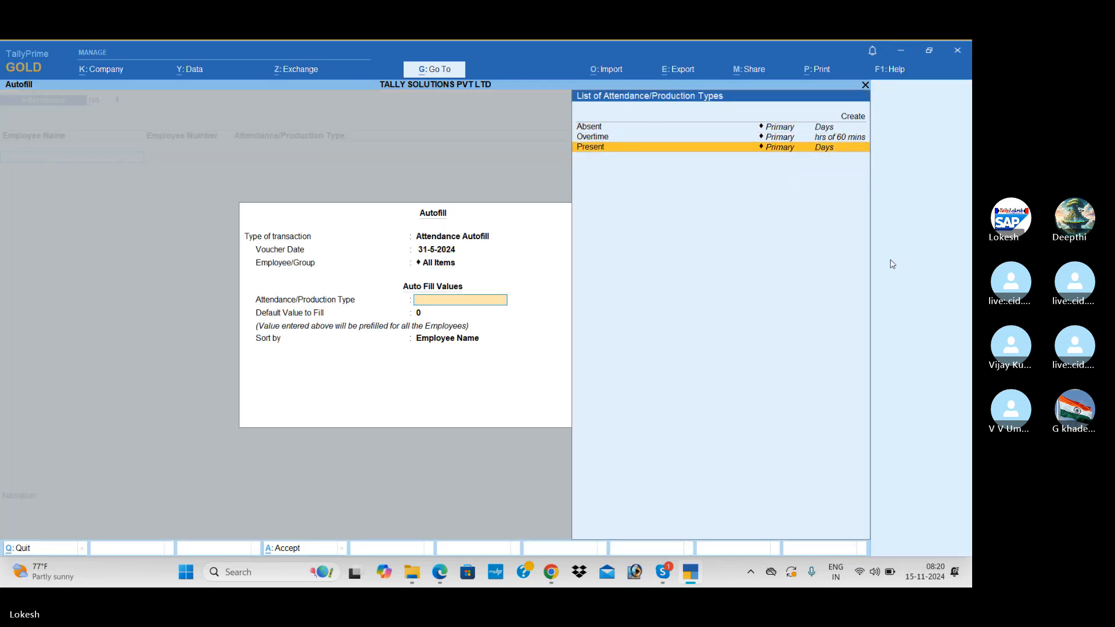
{"action": "key", "text": "Return"}
{"action": "key", "text": "Return"}
{"action": "key", "text": "Return"}
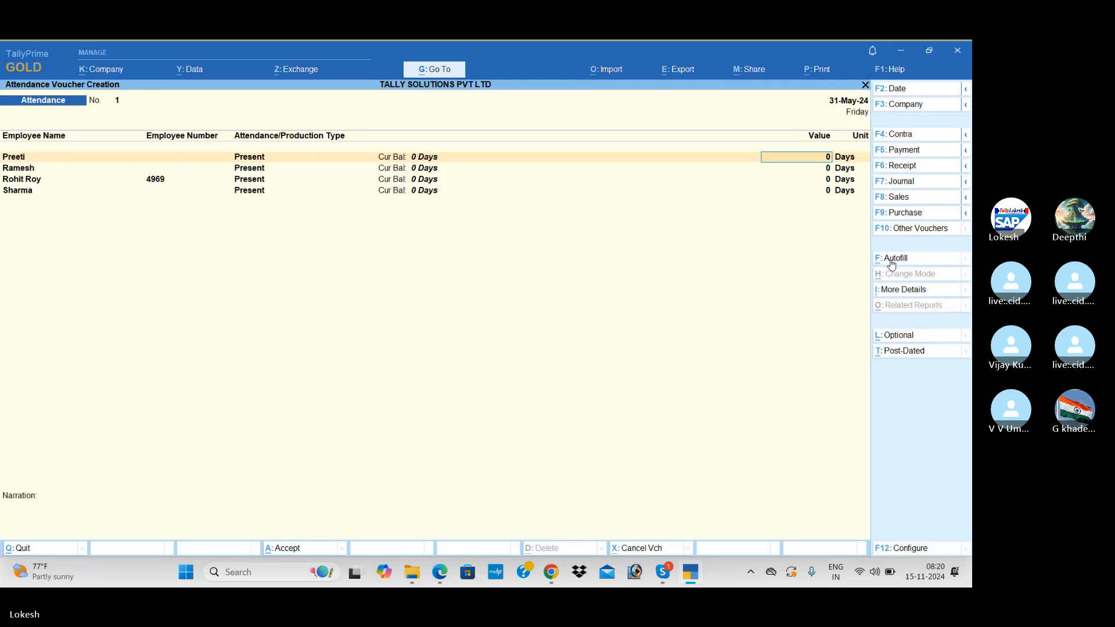
Enter Present days of 18, 22, 26 and 20 for the four employees.
{"action": "key", "text": "alt+Tab"}
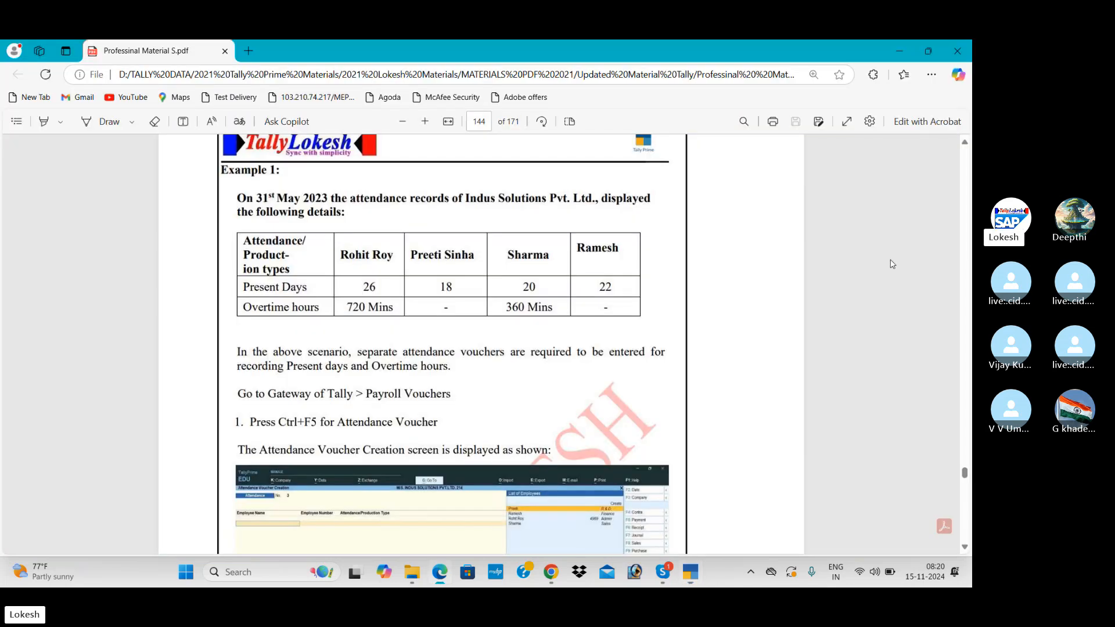
{"action": "key", "text": "alt+Tab"}
{"action": "type", "text": "18"}
{"action": "key", "text": "Return"}
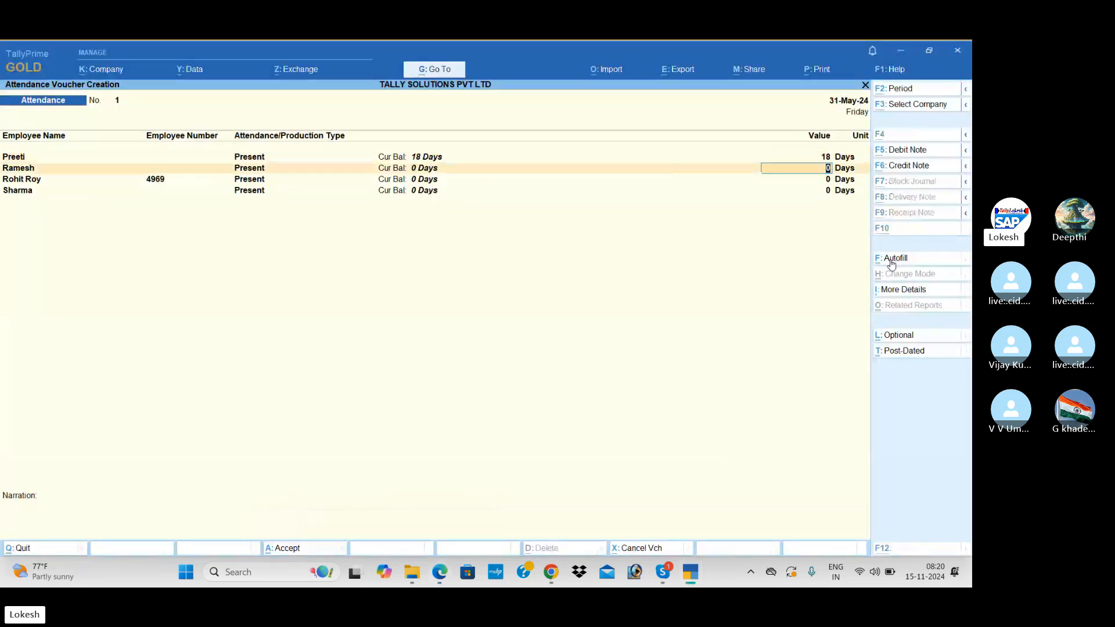
{"action": "key", "text": "alt+Tab"}
{"action": "key", "text": "alt+Tab"}
{"action": "type", "text": "22"}
{"action": "key", "text": "Return"}
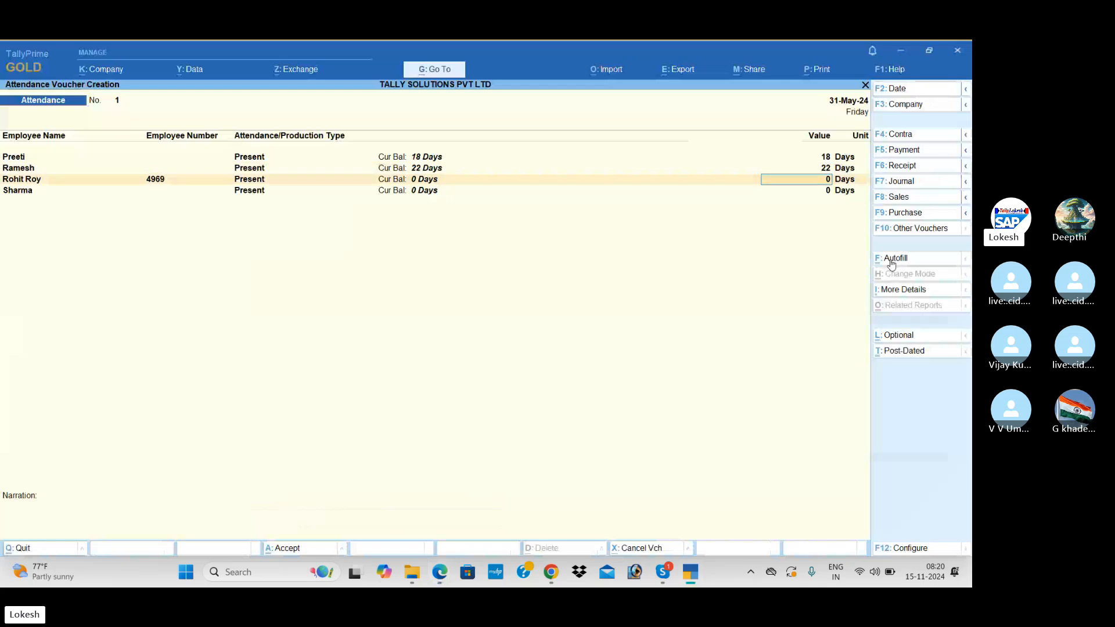
{"action": "key", "text": "alt+Tab"}
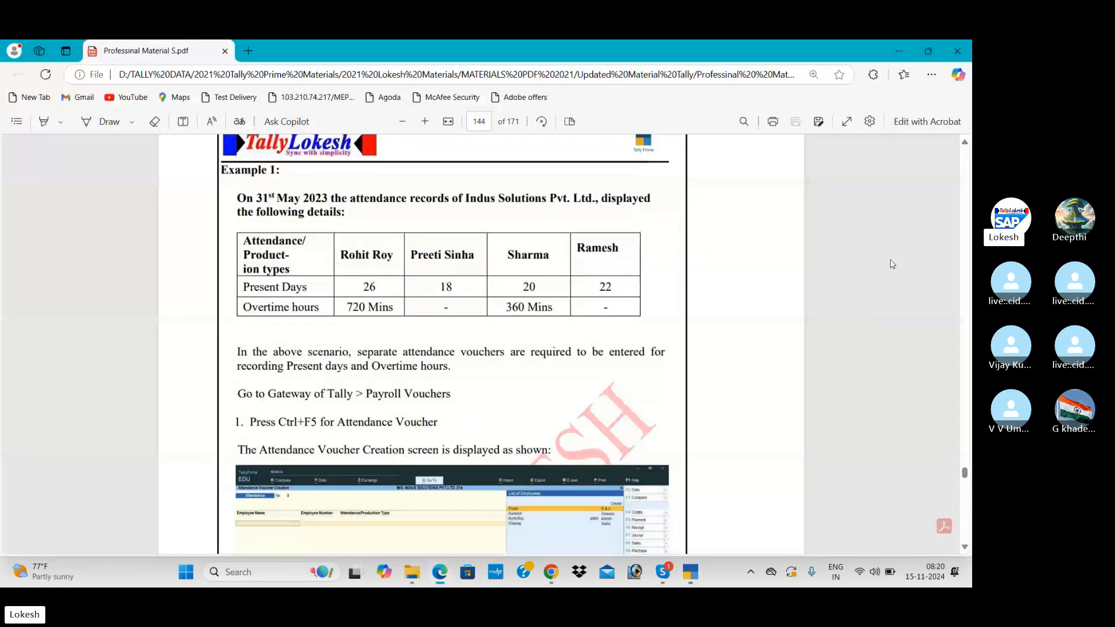
{"action": "key", "text": "alt+Tab"}
{"action": "type", "text": "26"}
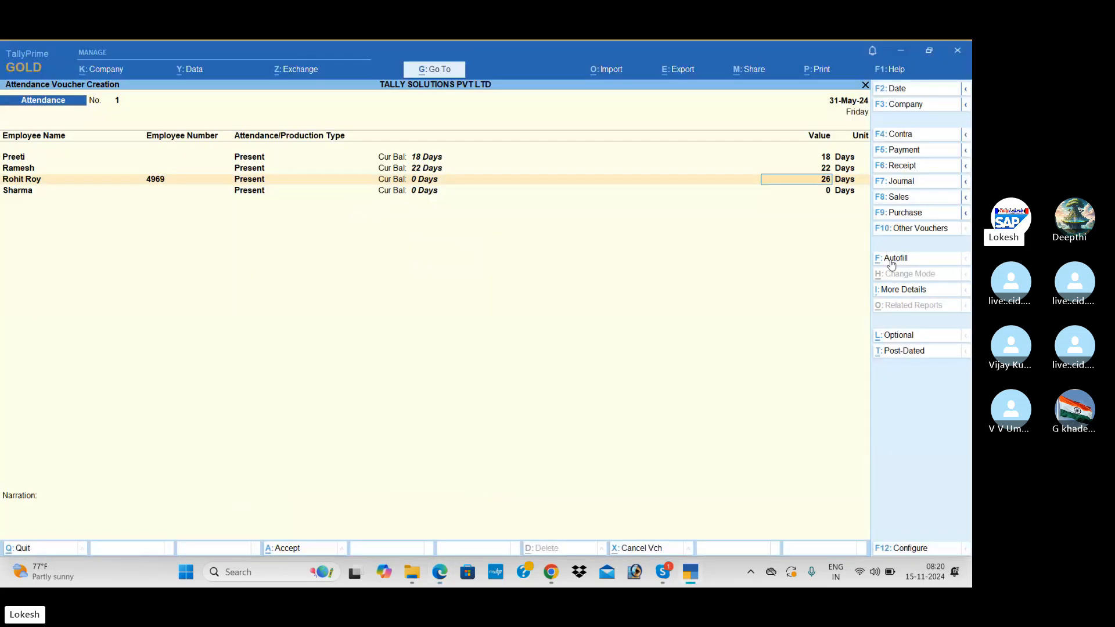
{"action": "key", "text": "Return"}
{"action": "key", "text": "alt+Tab"}
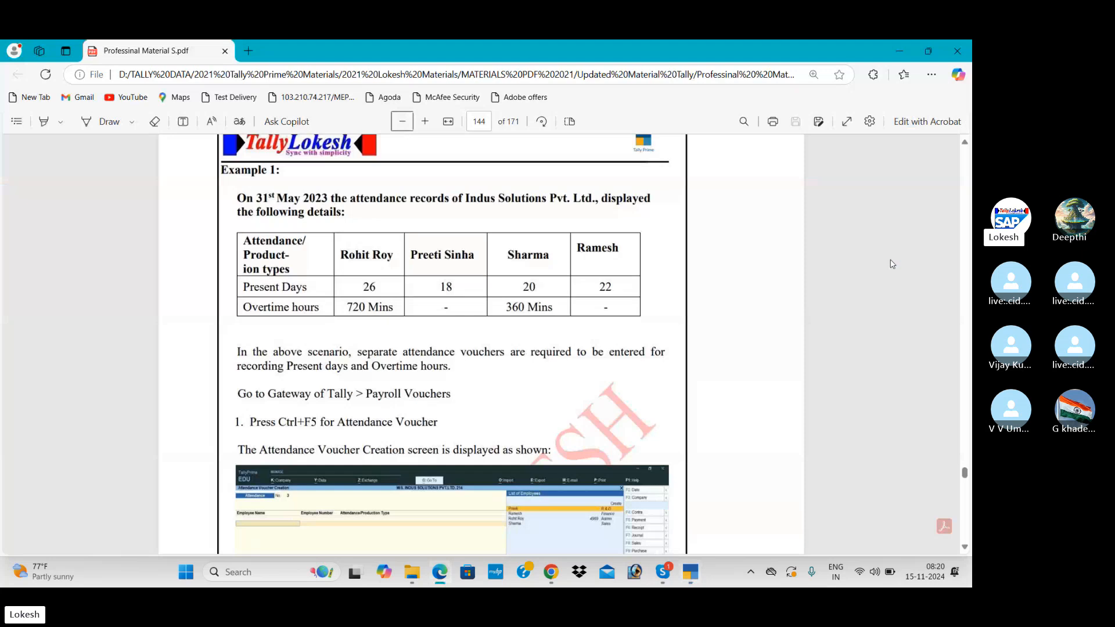
{"action": "key", "text": "alt+Tab"}
{"action": "type", "text": "20"}
{"action": "key", "text": "Return"}
{"action": "key", "text": "Return"}
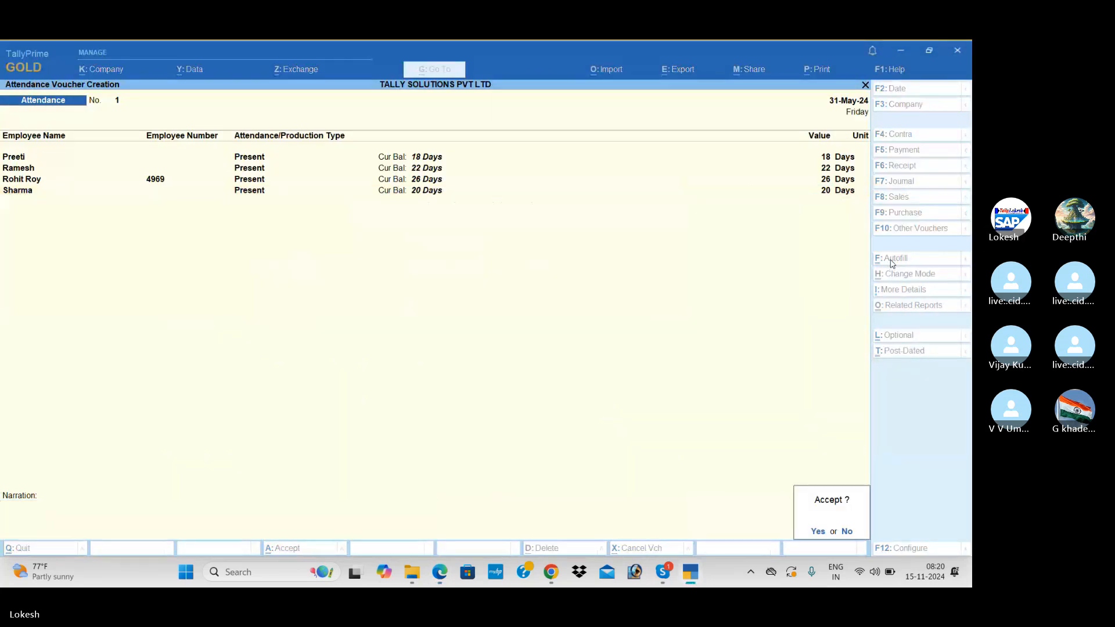
{"action": "key", "text": "Return"}
Attendance-autofill a new voucher with Overtime as the attendance type.
{"action": "left_click", "coordinate": [892, 262]}
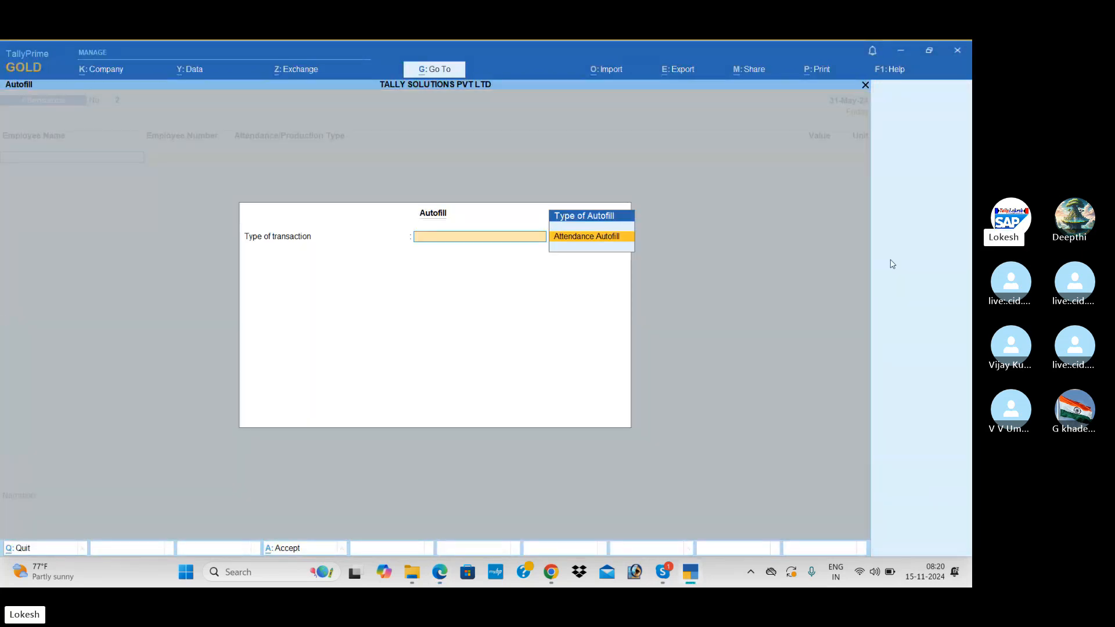
{"action": "key", "text": "Return"}
{"action": "key", "text": "Return"}
{"action": "key", "text": "Return"}
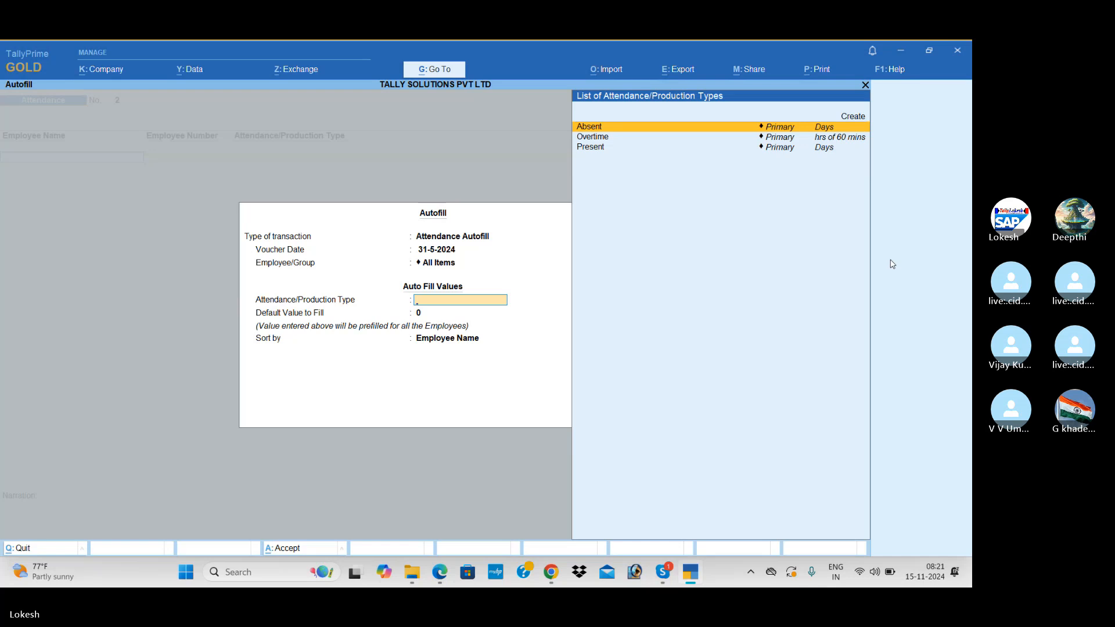
{"action": "key", "text": "alt+Tab"}
{"action": "key", "text": "alt+Tab"}
{"action": "key", "text": "Down"}
{"action": "key", "text": "Down"}
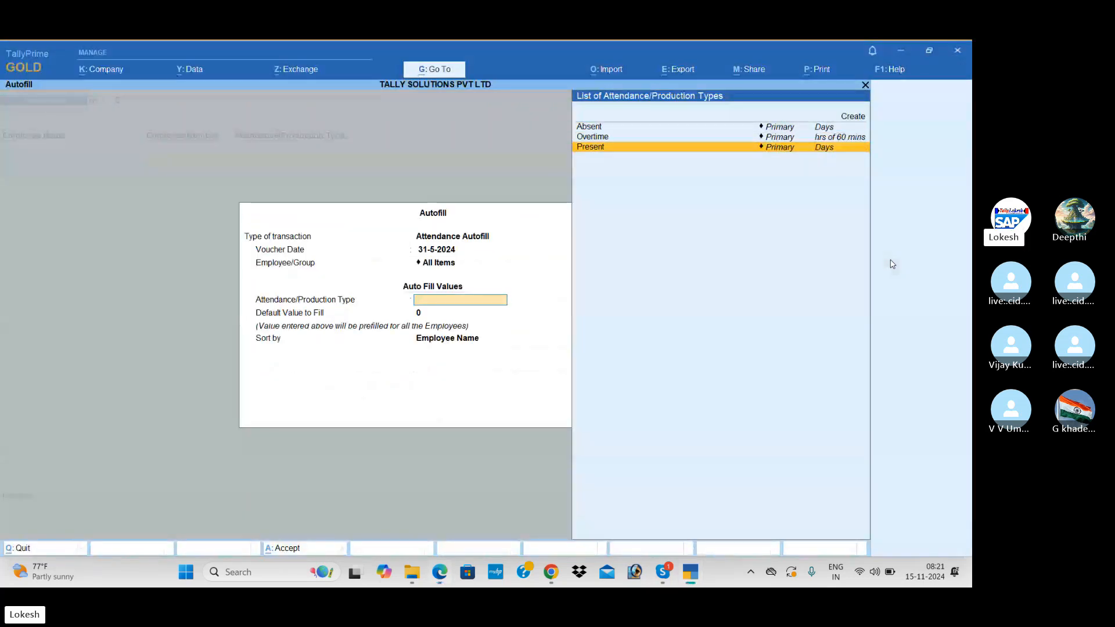
{"action": "key", "text": "Up"}
{"action": "key", "text": "Return"}
{"action": "key", "text": "Return"}
{"action": "key", "text": "Return"}
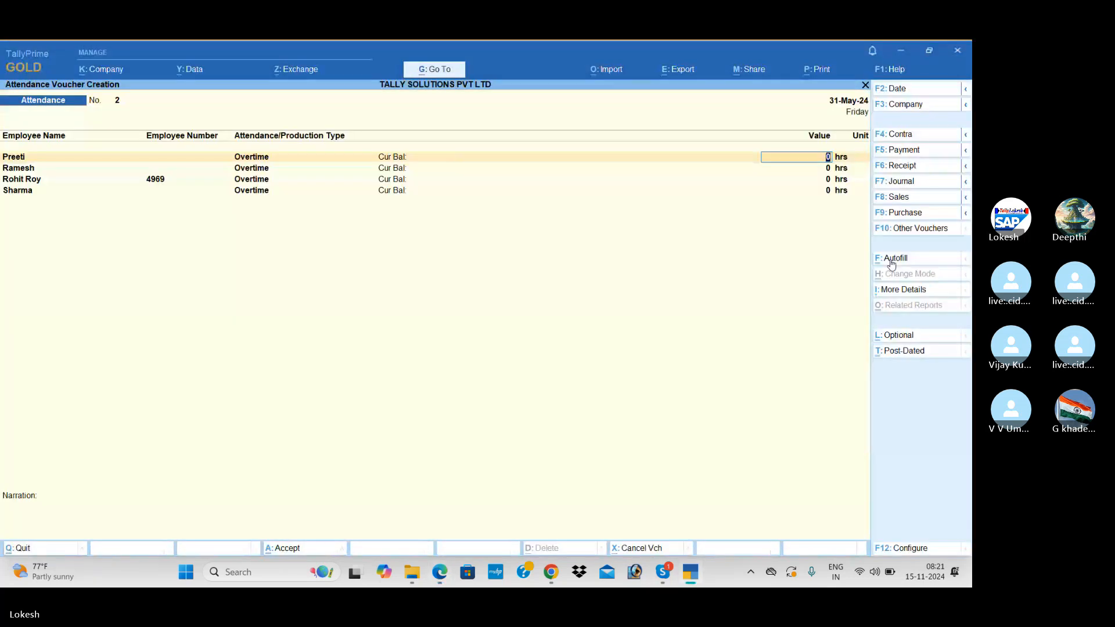
{"action": "key", "text": "Return"}
{"action": "key", "text": "Return"}
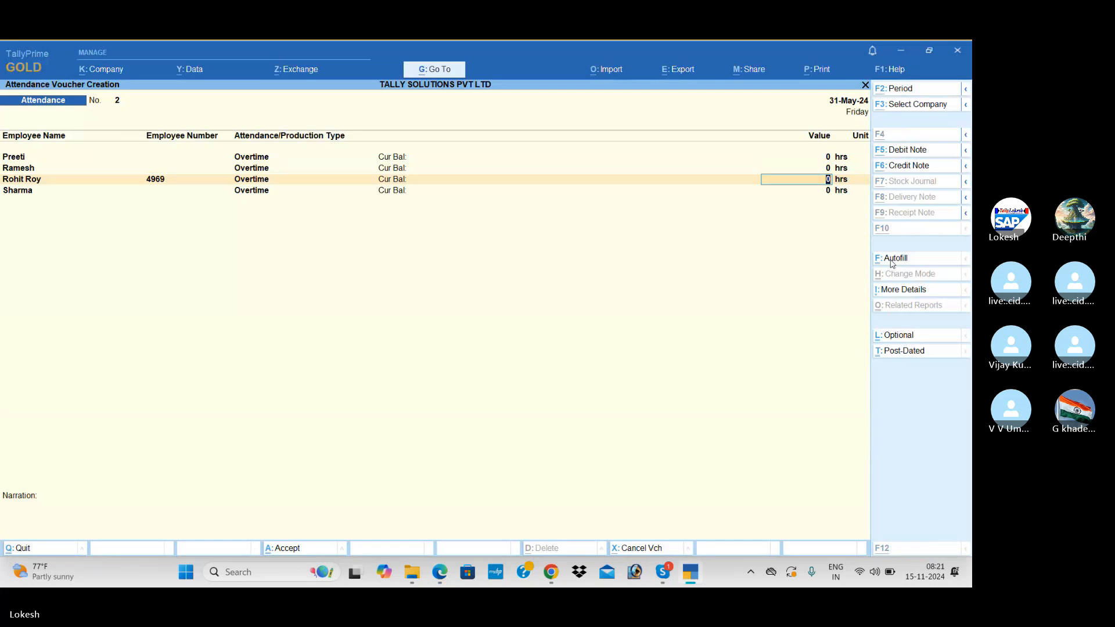
{"action": "key", "text": "alt+Tab"}
{"action": "key", "text": "alt+Tab"}
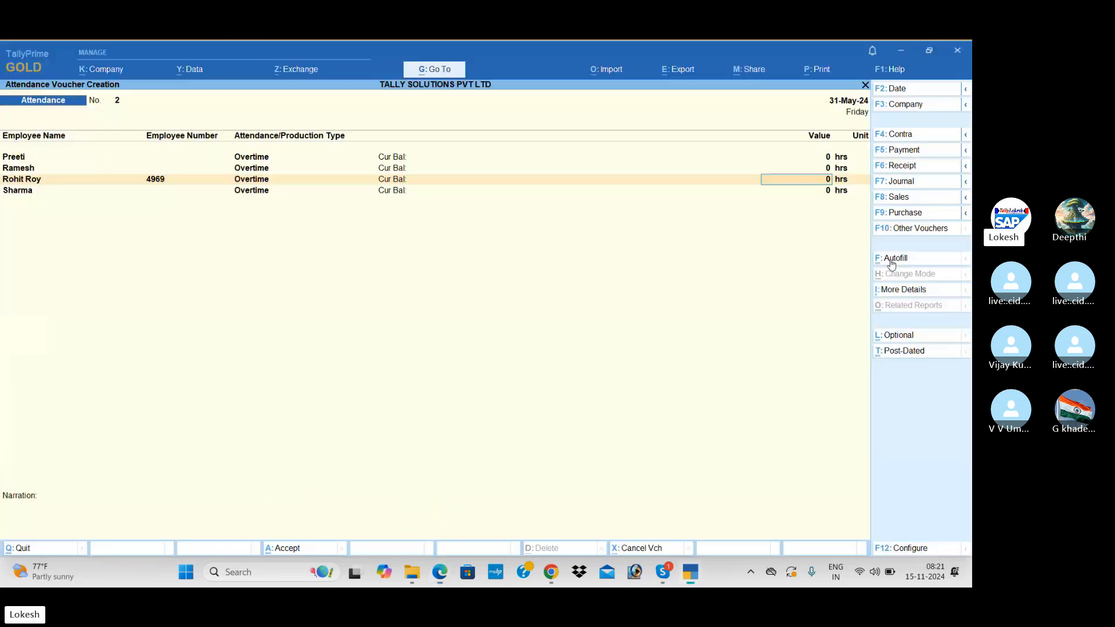
{"action": "type", "text": "720"}
{"action": "key", "text": "Return"}
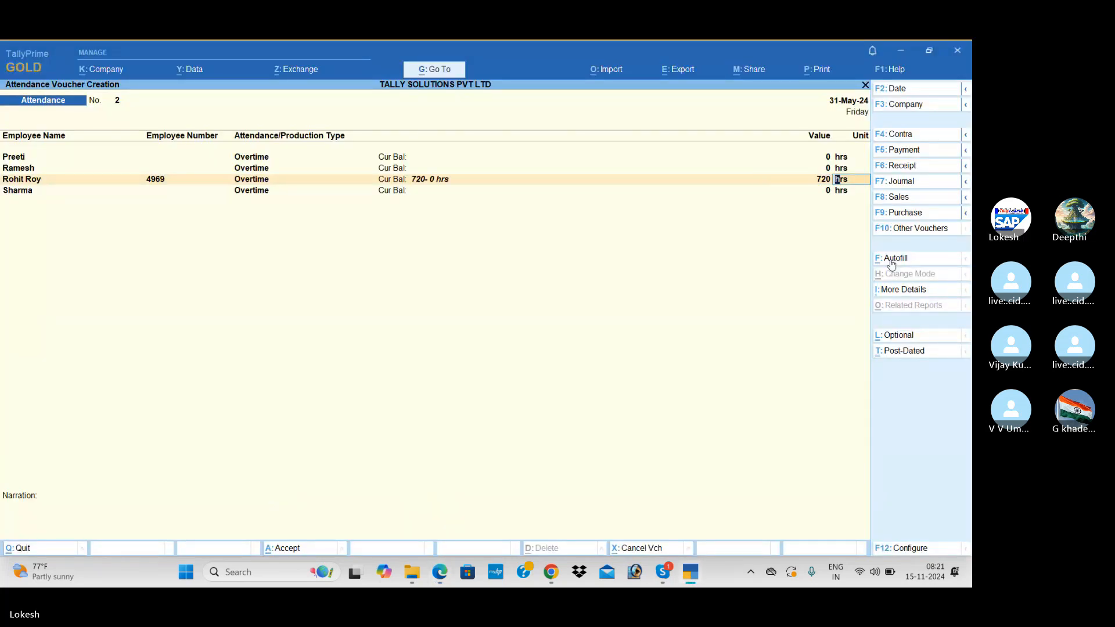
{"action": "key", "text": "Return"}
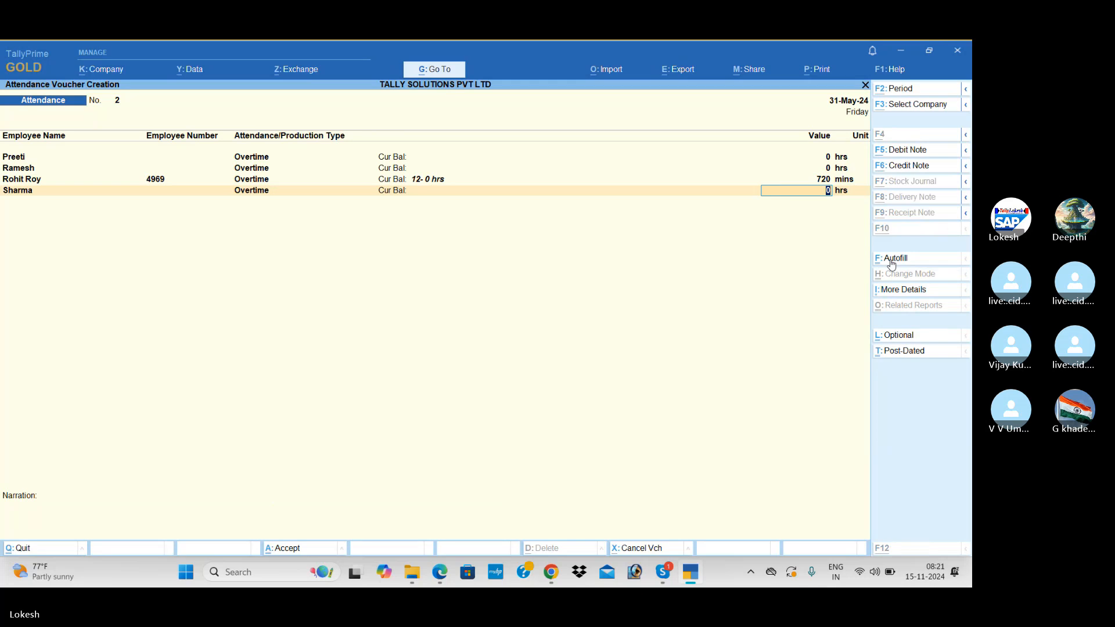
{"action": "key", "text": "alt+Tab"}
{"action": "key", "text": "alt+Tab"}
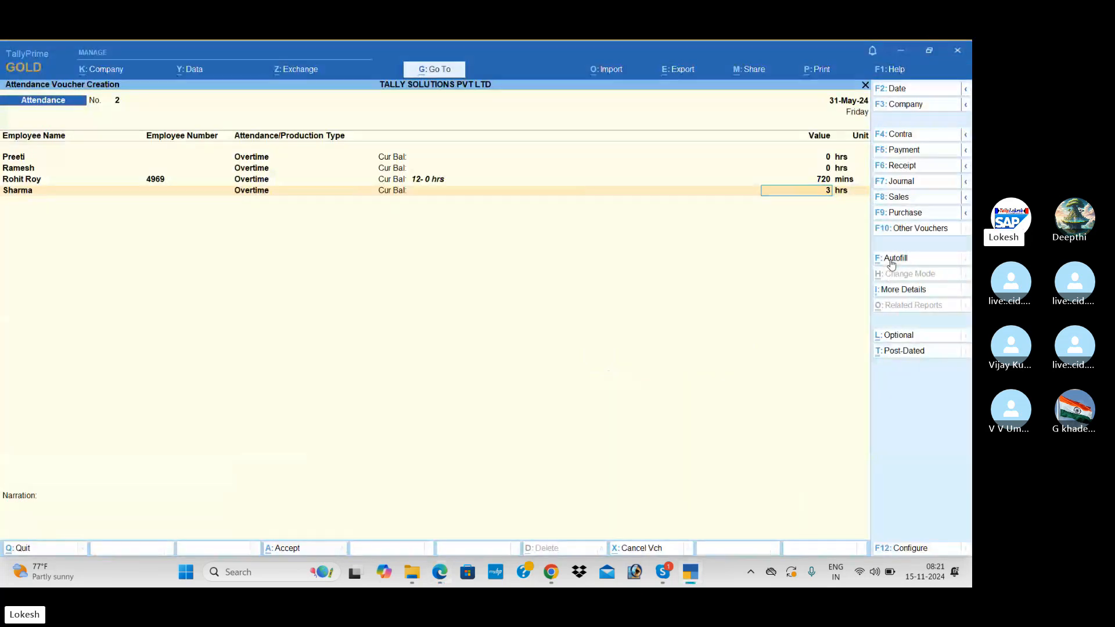
{"action": "type", "text": "360"}
{"action": "key", "text": "Return"}
{"action": "type", "text": "mins"}
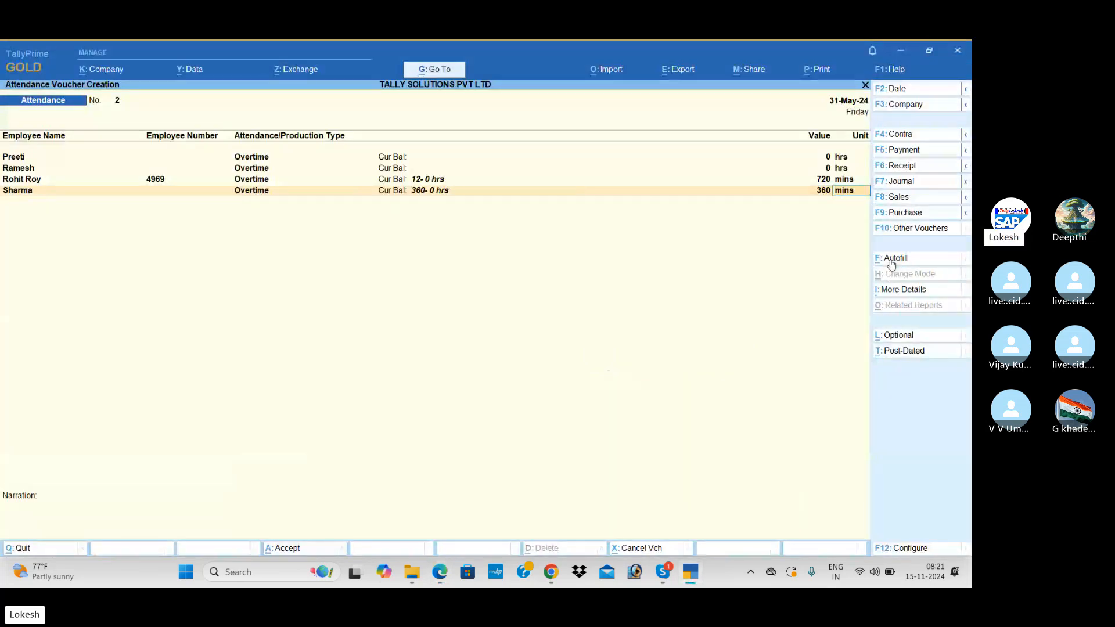
{"action": "key", "text": "Return"}
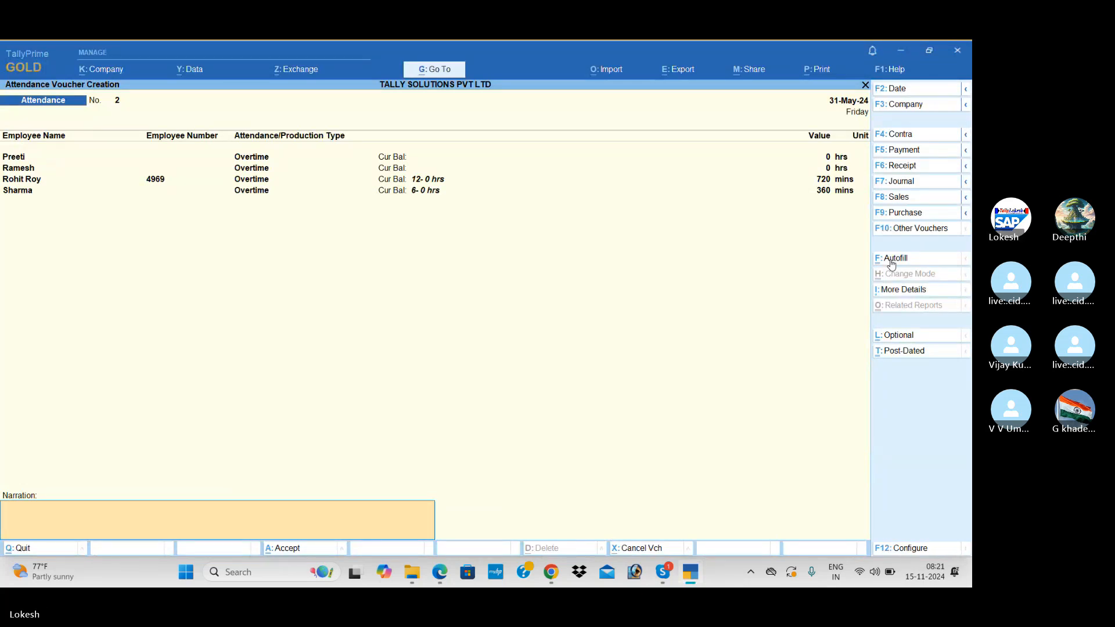
Accept and save the overtime attendance voucher.
{"action": "key", "text": "Return"}
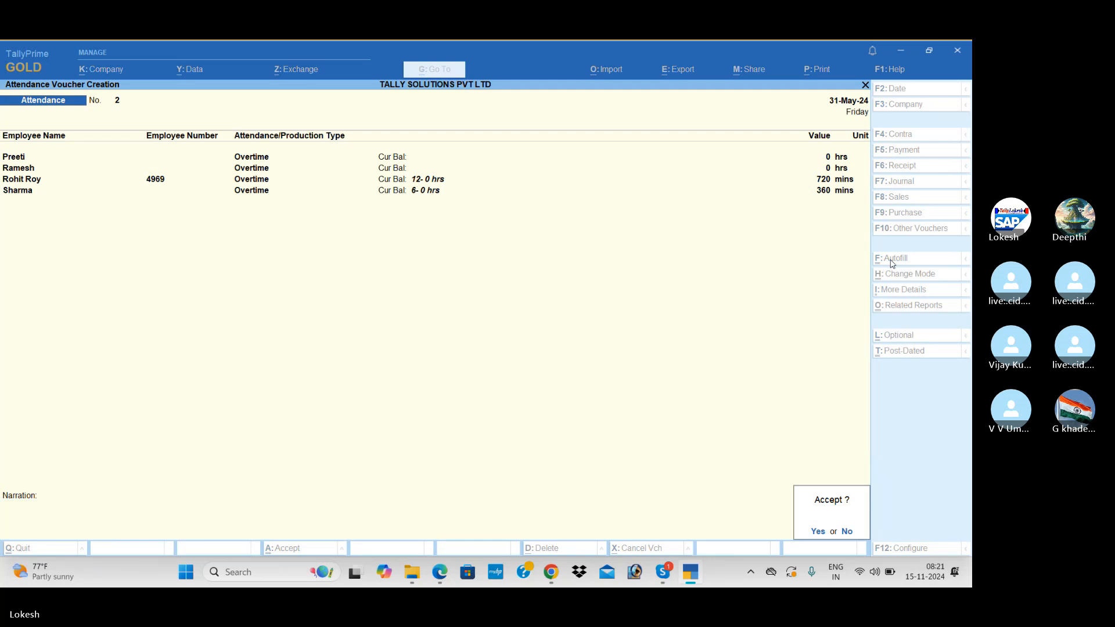
{"action": "key", "text": "Return"}
{"action": "key", "text": "alt+Tab"}
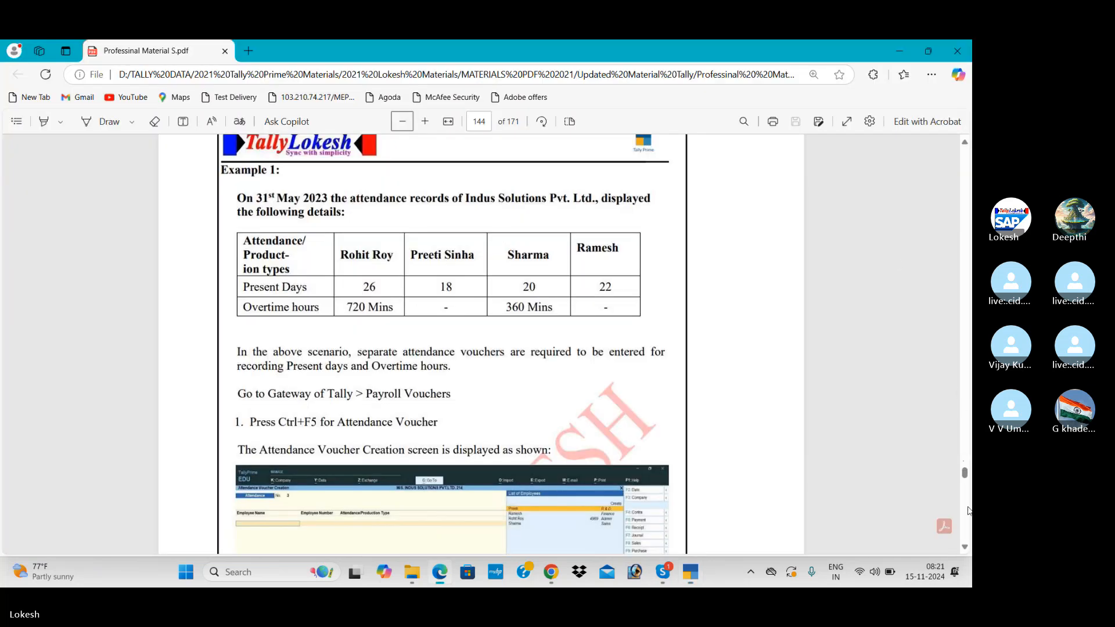
Scroll the PDF to page 146's Example 2 variable pay table, then return to TallyPrime.
{"action": "scroll", "coordinate": [968, 510], "scroll_direction": "down", "scroll_amount": 15}
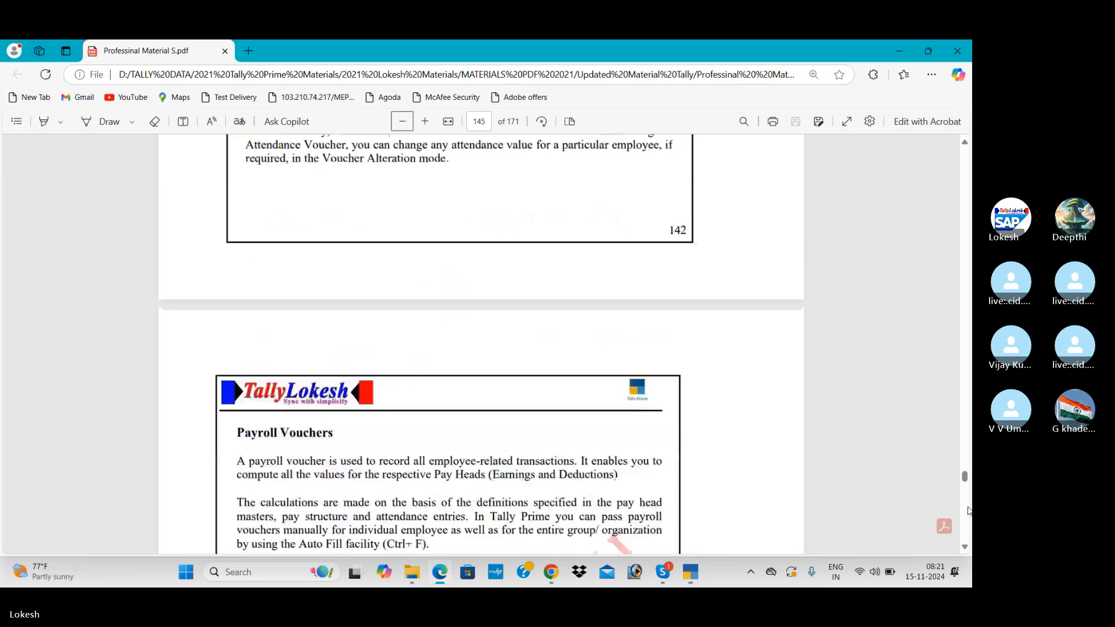
{"action": "scroll", "coordinate": [969, 510], "scroll_direction": "down", "scroll_amount": 6}
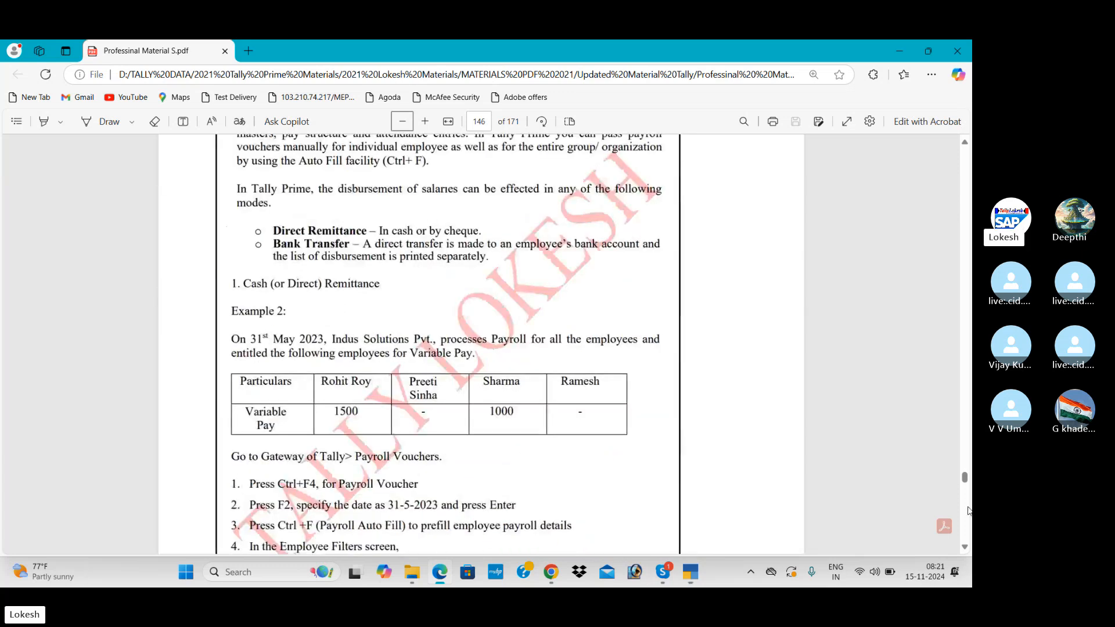
{"action": "scroll", "coordinate": [837, 492], "scroll_direction": "down", "scroll_amount": 1}
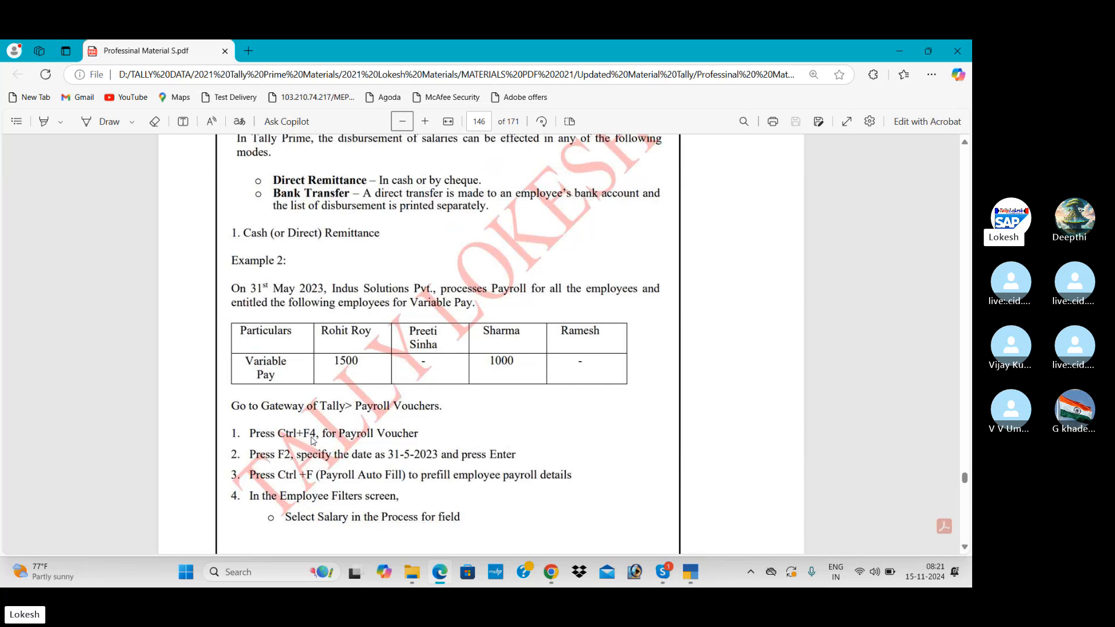
{"action": "key", "text": "alt+Tab"}
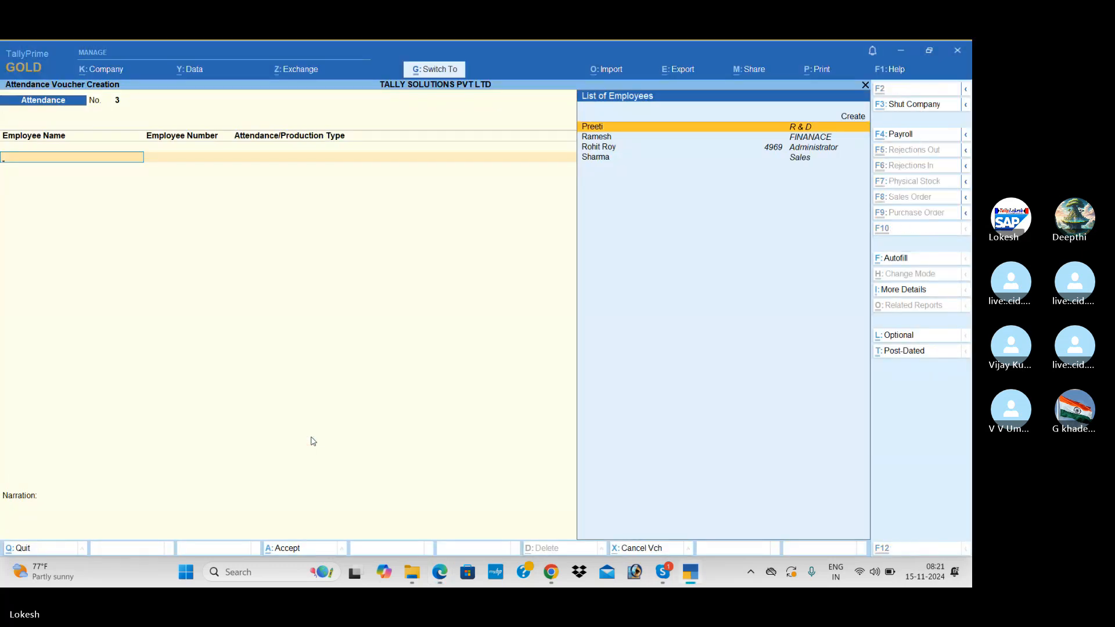
Payroll-autofill a May 2024 Salary voucher against Cash, totalling 62,946.16 for all employees.
{"action": "key", "text": "ctrl+F4"}
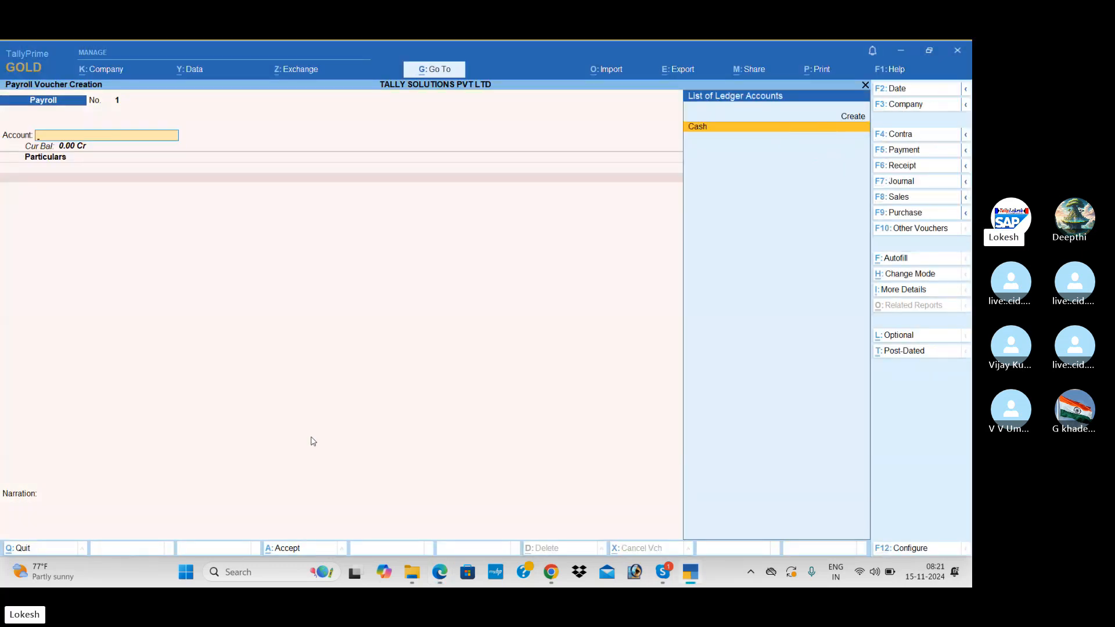
{"action": "key", "text": "ctrl"}
{"action": "key", "text": "alt+Tab"}
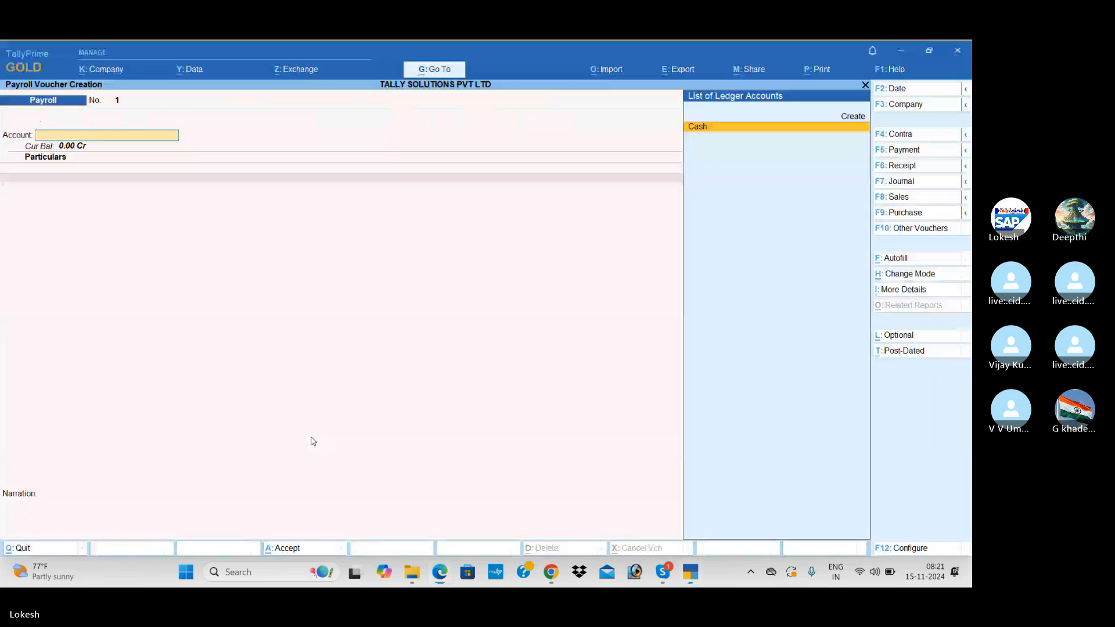
{"action": "left_click", "coordinate": [907, 261]}
{"action": "key", "text": "Return"}
{"action": "key", "text": "Return"}
{"action": "key", "text": "BackSpace"}
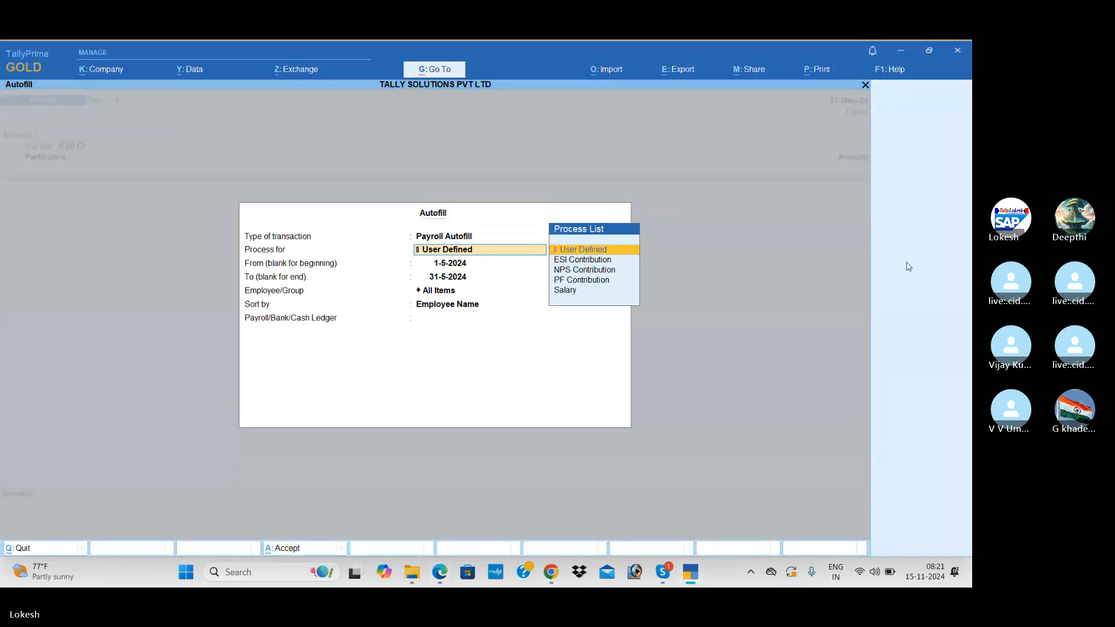
{"action": "key", "text": "Down"}
{"action": "key", "text": "Down"}
{"action": "key", "text": "Down"}
{"action": "key", "text": "Down"}
{"action": "key", "text": "Return"}
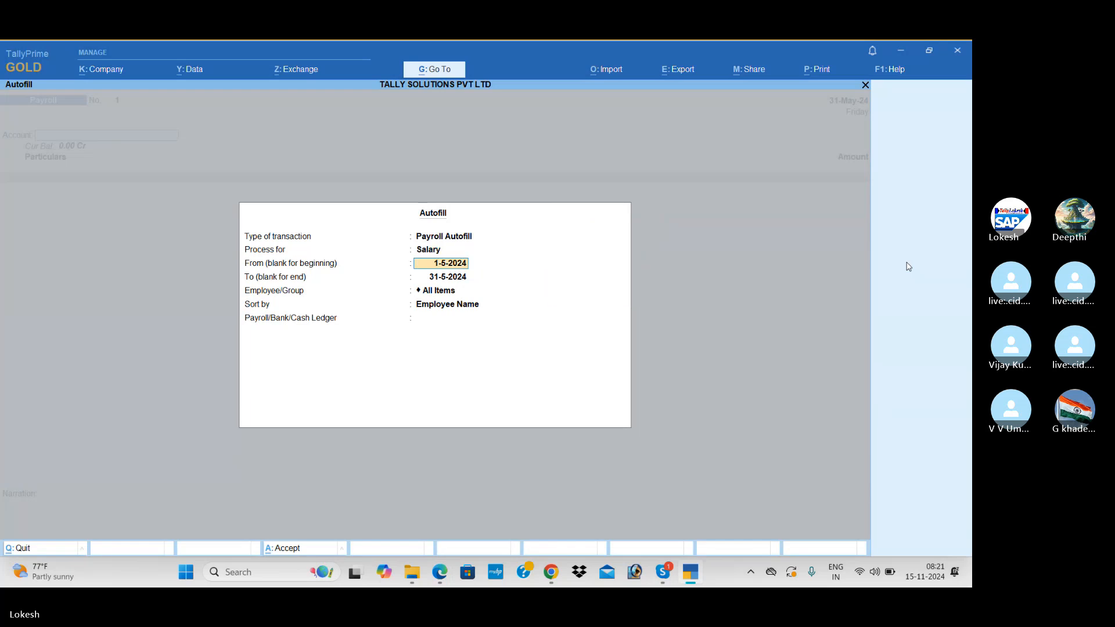
{"action": "key", "text": "Return"}
{"action": "key", "text": "Return"}
{"action": "key", "text": "Return"}
{"action": "key", "text": "Return"}
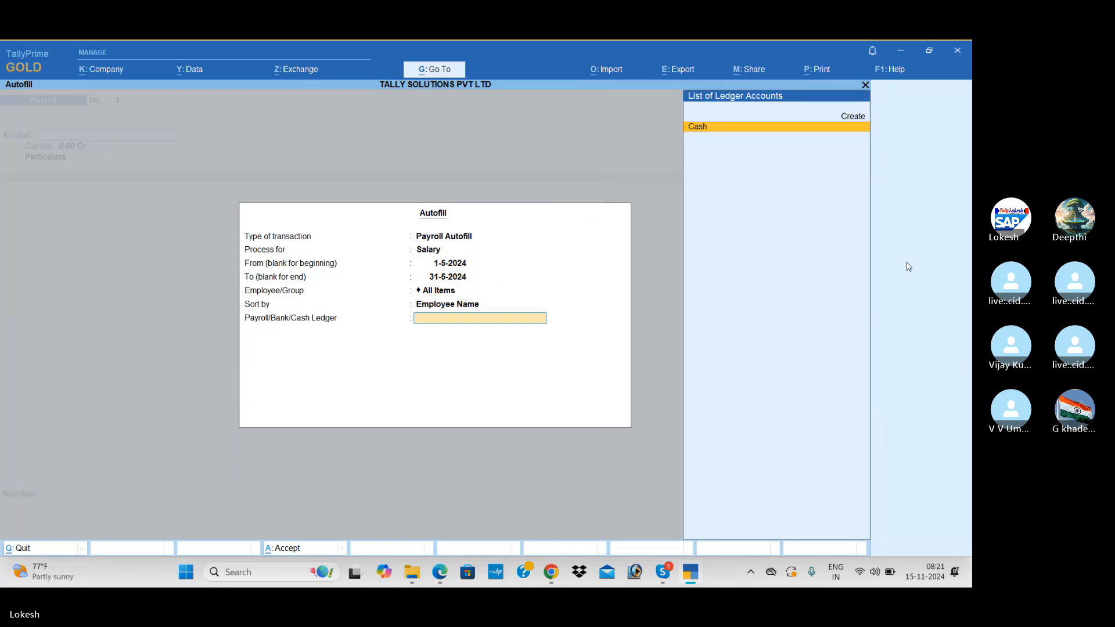
{"action": "key", "text": "Return"}
{"action": "key", "text": "Return"}
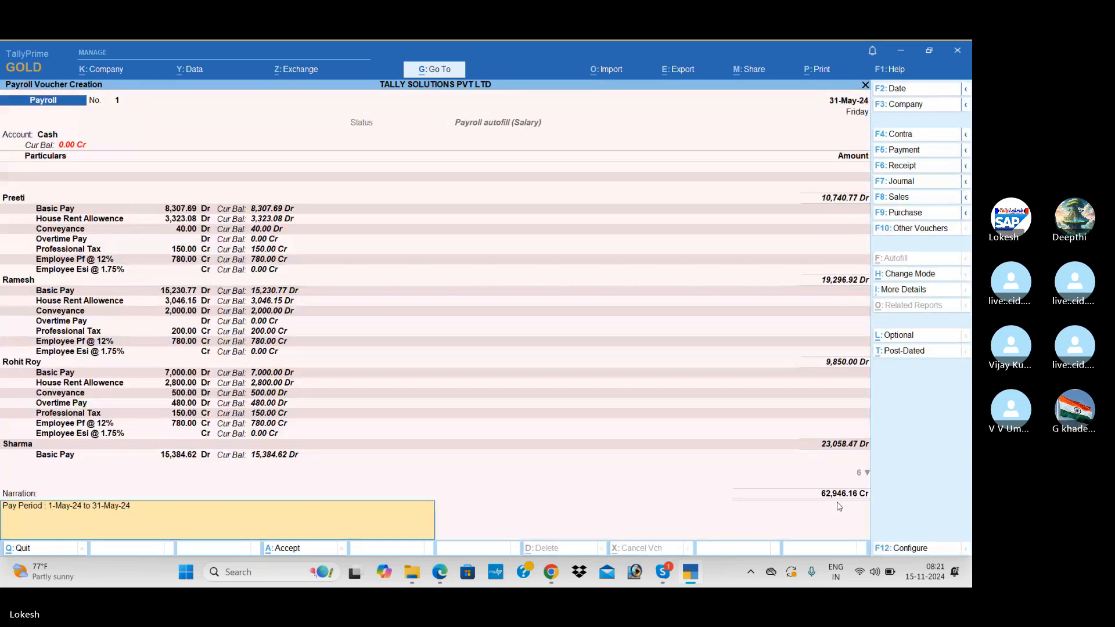
{"action": "key", "text": "alt+Tab"}
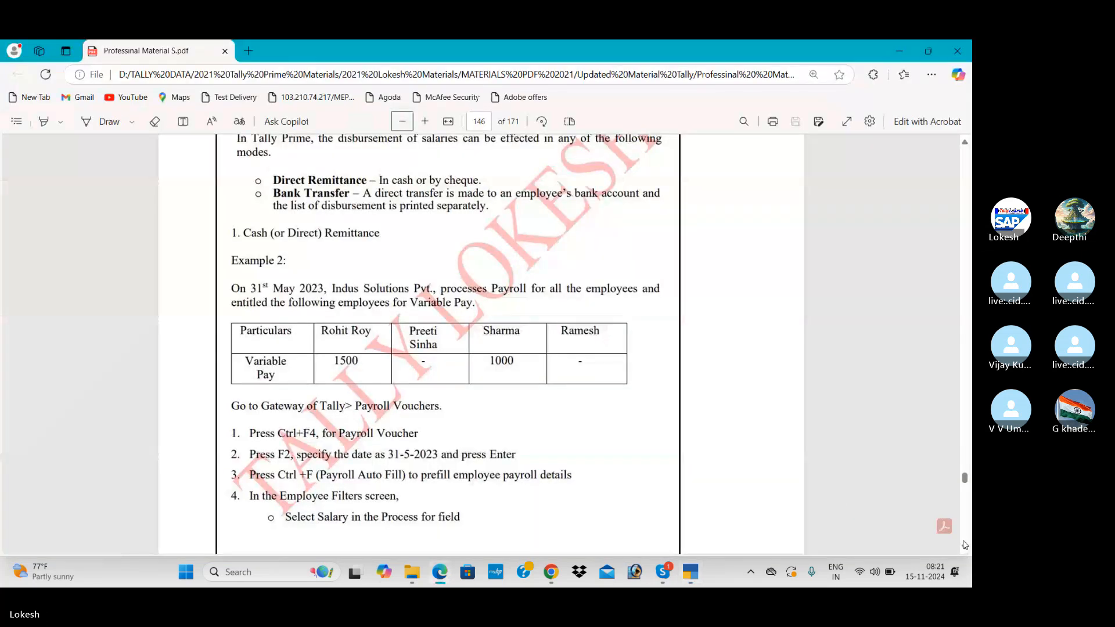
{"action": "scroll", "coordinate": [965, 549], "scroll_direction": "down", "scroll_amount": 10}
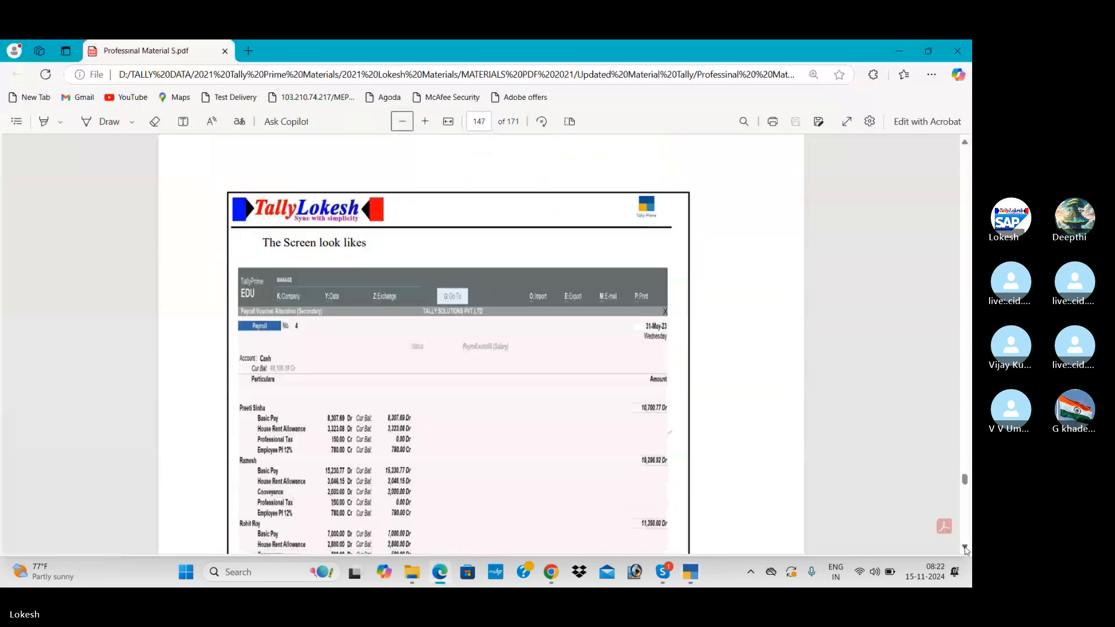
Save the salary voucher, then reopen it for alteration.
{"action": "scroll", "coordinate": [965, 549], "scroll_direction": "down", "scroll_amount": 2}
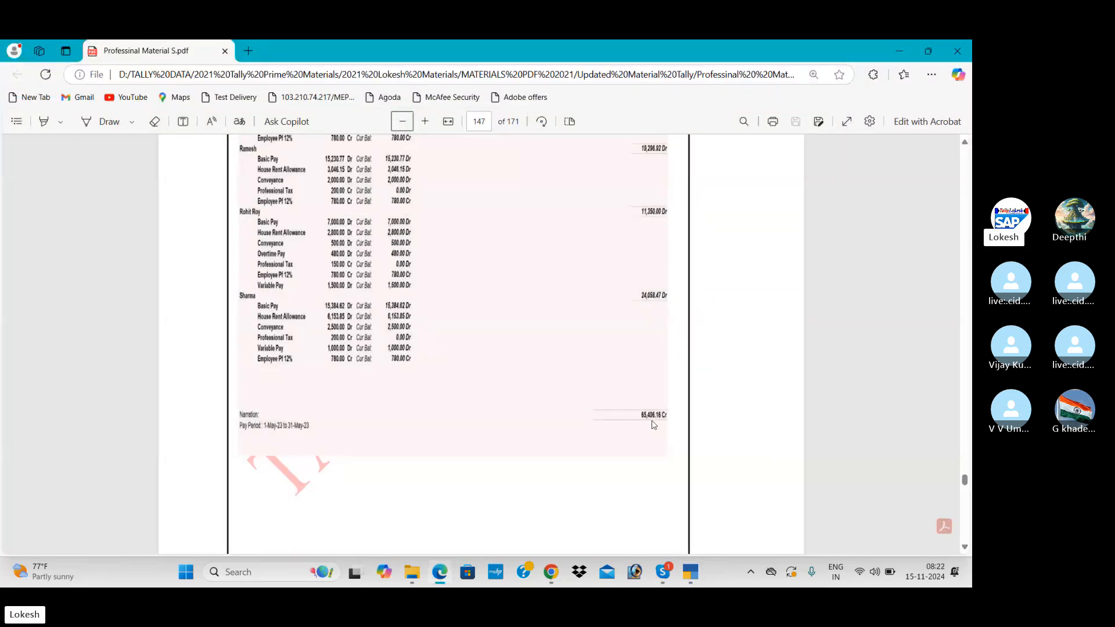
{"action": "key", "text": "alt+Tab"}
{"action": "key", "text": "Return"}
{"action": "key", "text": "Return"}
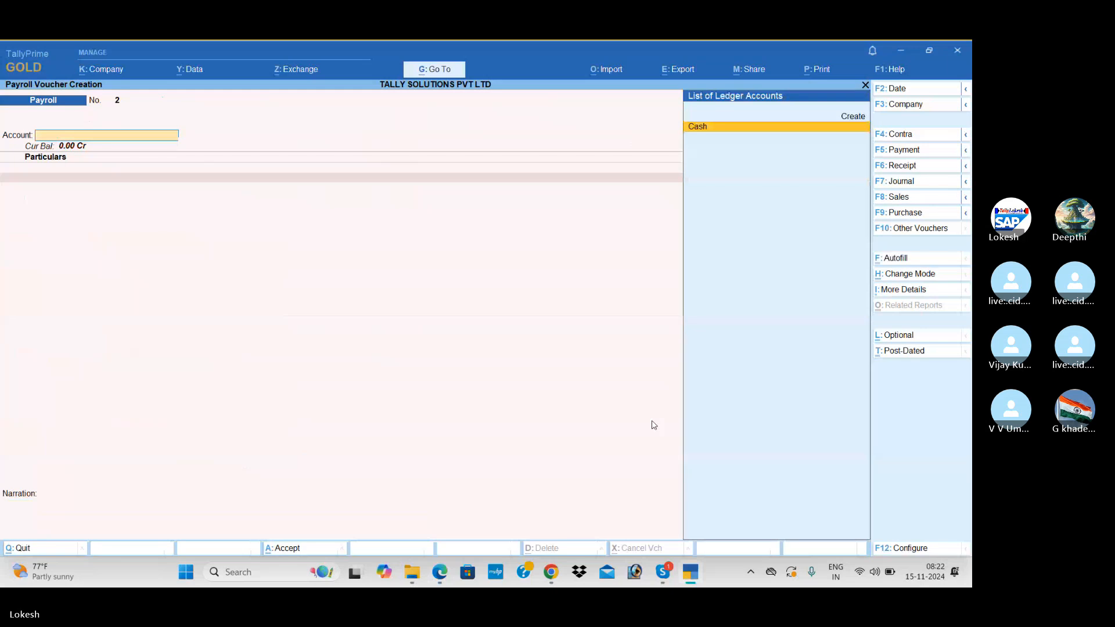
{"action": "key", "text": "Page_Up"}
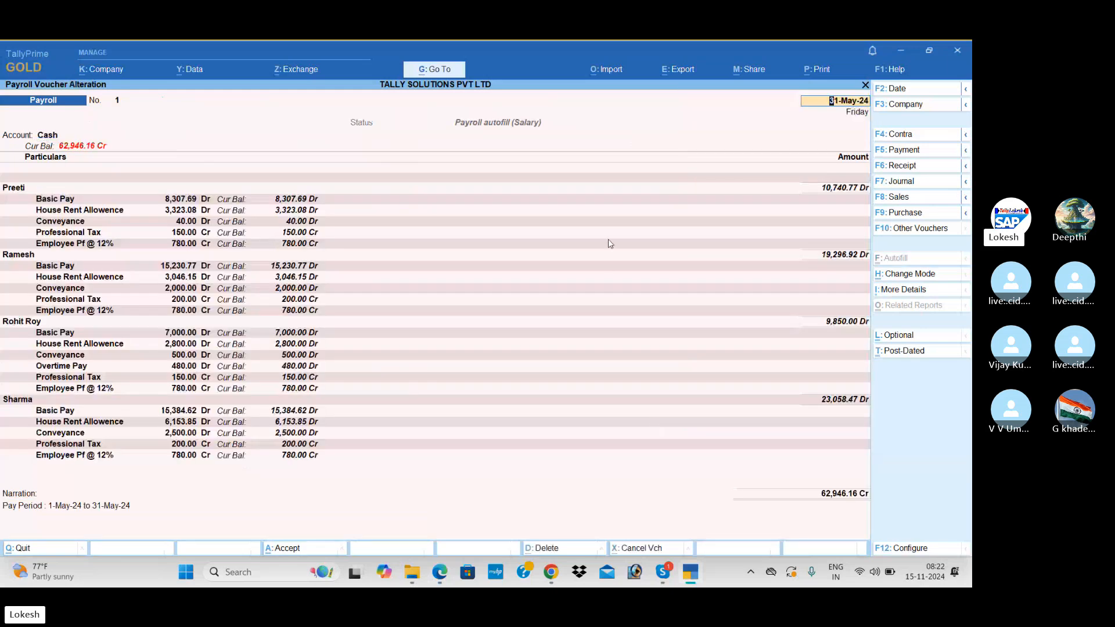
{"action": "left_click", "coordinate": [77, 389]}
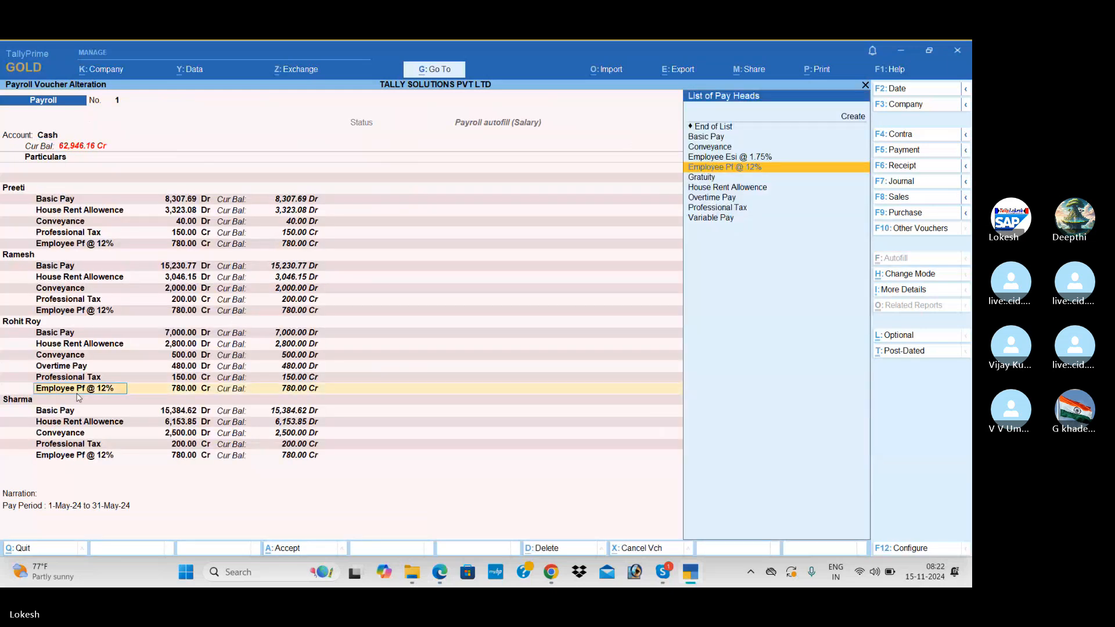
{"action": "key", "text": "Return"}
{"action": "key", "text": "Return"}
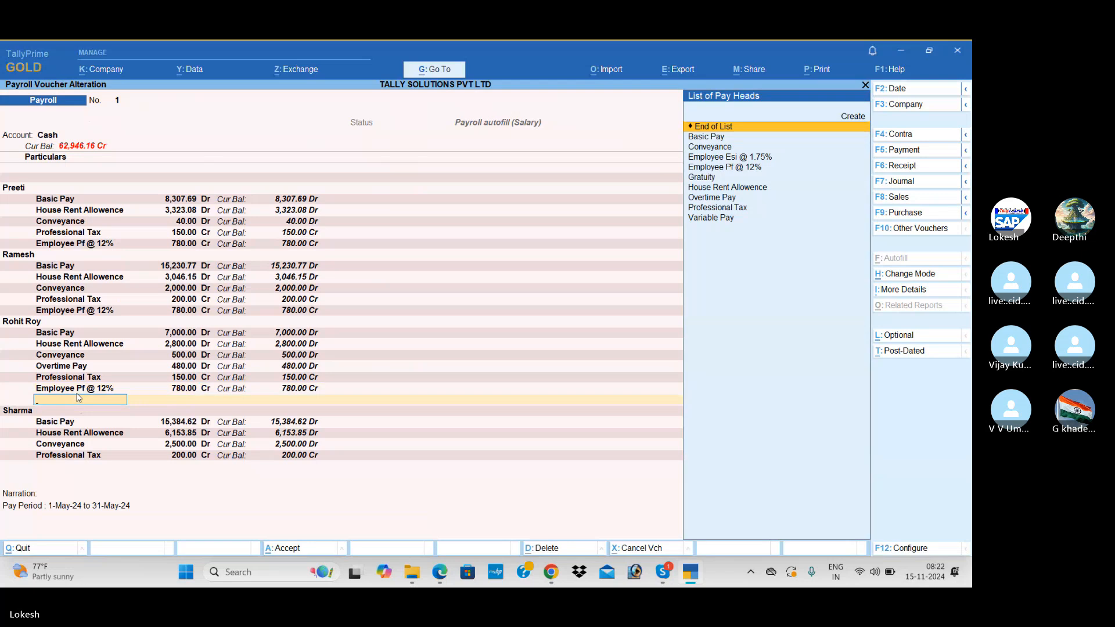
{"action": "type", "text": "va"}
{"action": "key", "text": "Return"}
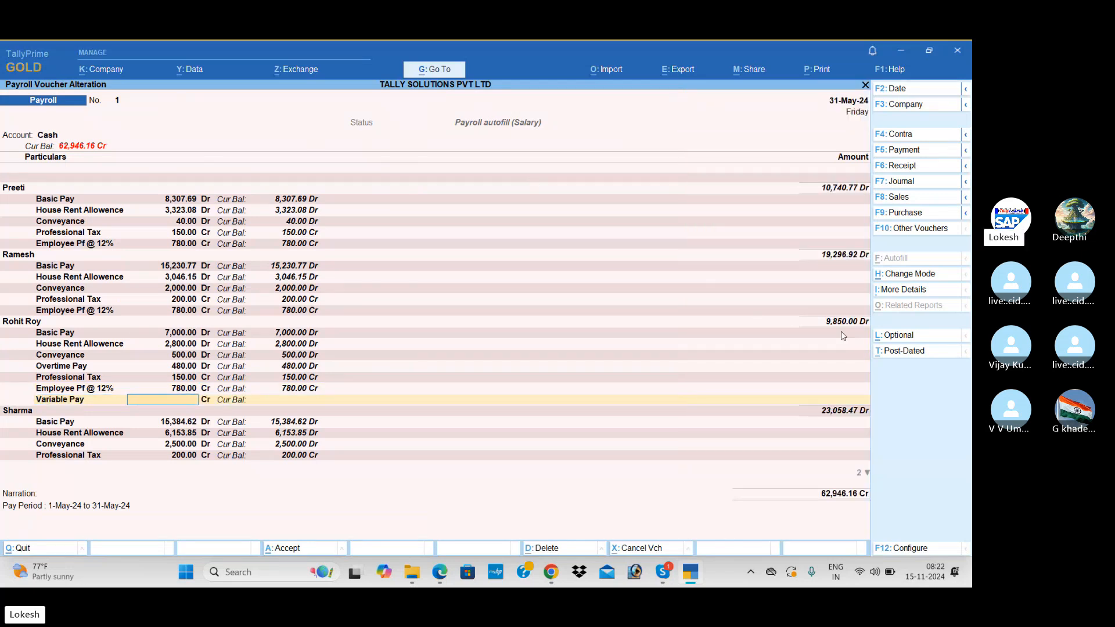
{"action": "key", "text": "alt+Tab"}
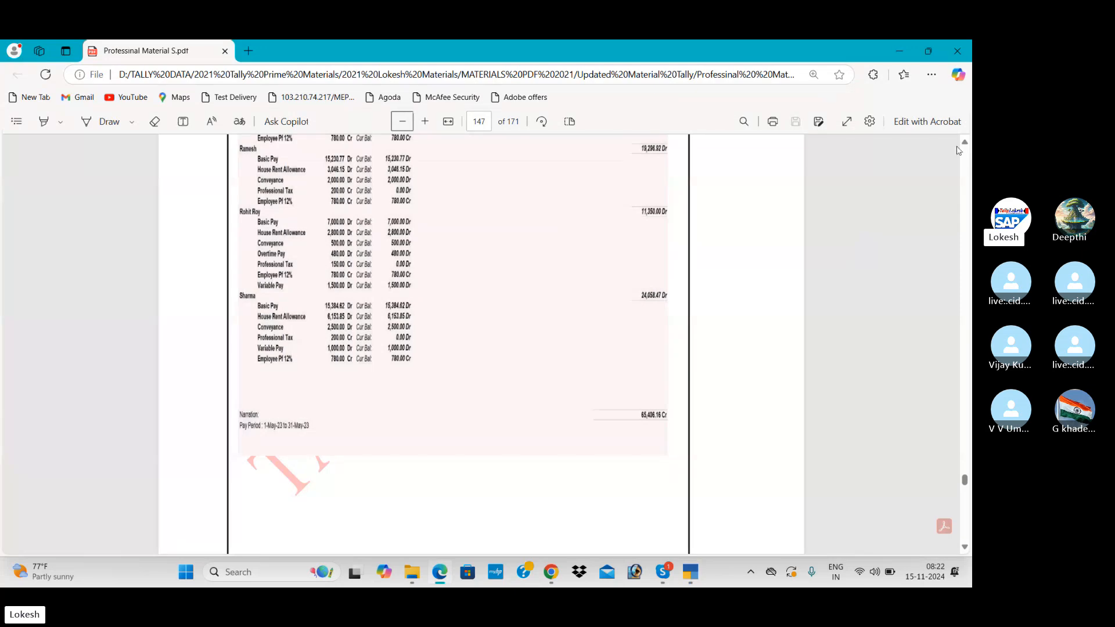
{"action": "scroll", "coordinate": [965, 144], "scroll_direction": "up", "scroll_amount": 15}
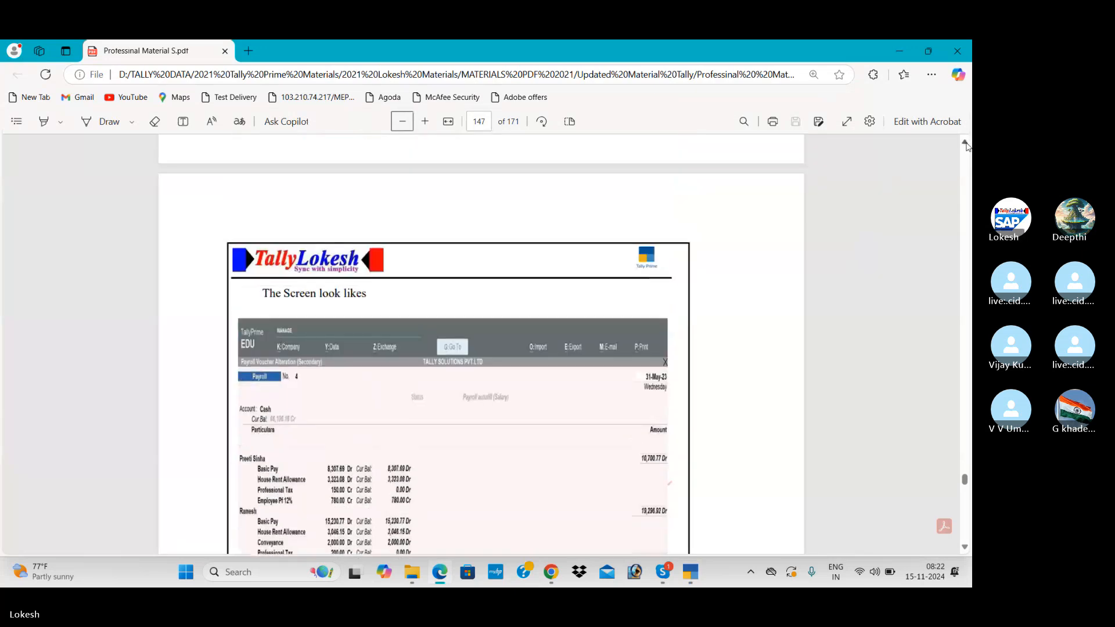
{"action": "scroll", "coordinate": [965, 144], "scroll_direction": "up", "scroll_amount": 3}
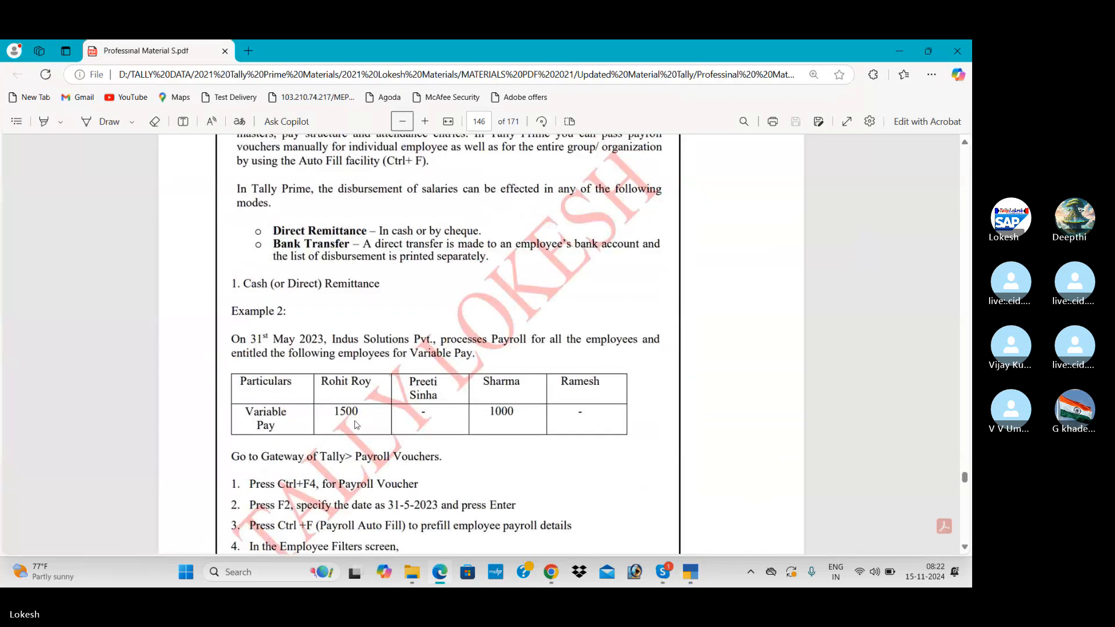
{"action": "key", "text": "alt+Tab"}
{"action": "type", "text": "1500"}
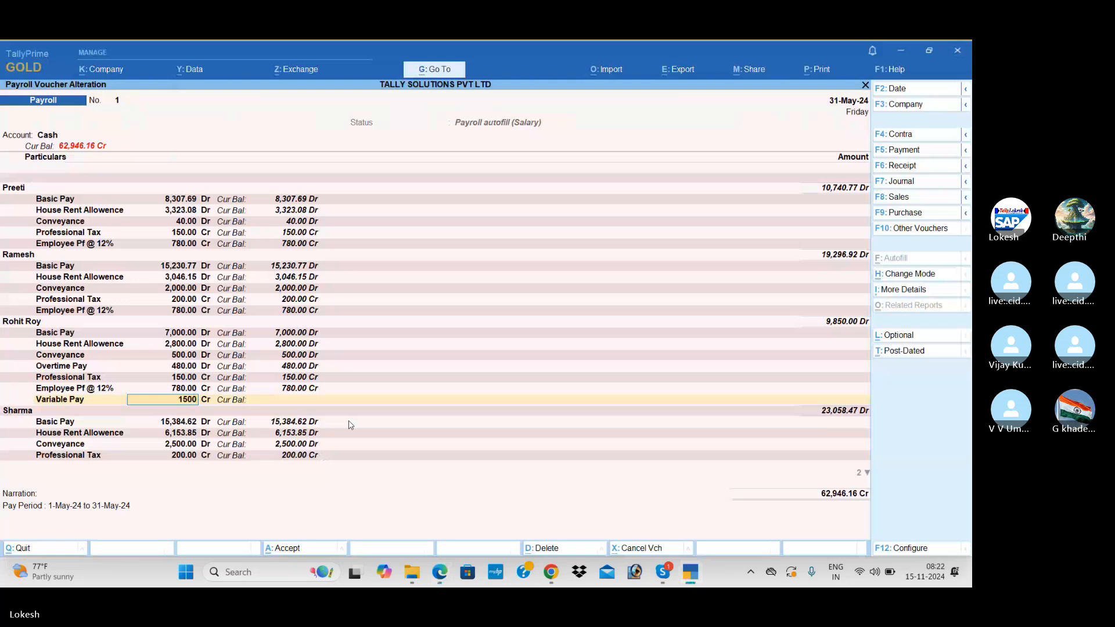
{"action": "key", "text": "Return"}
{"action": "type", "text": "dr"}
{"action": "key", "text": "Return"}
{"action": "key", "text": "Return"}
{"action": "key", "text": "Return"}
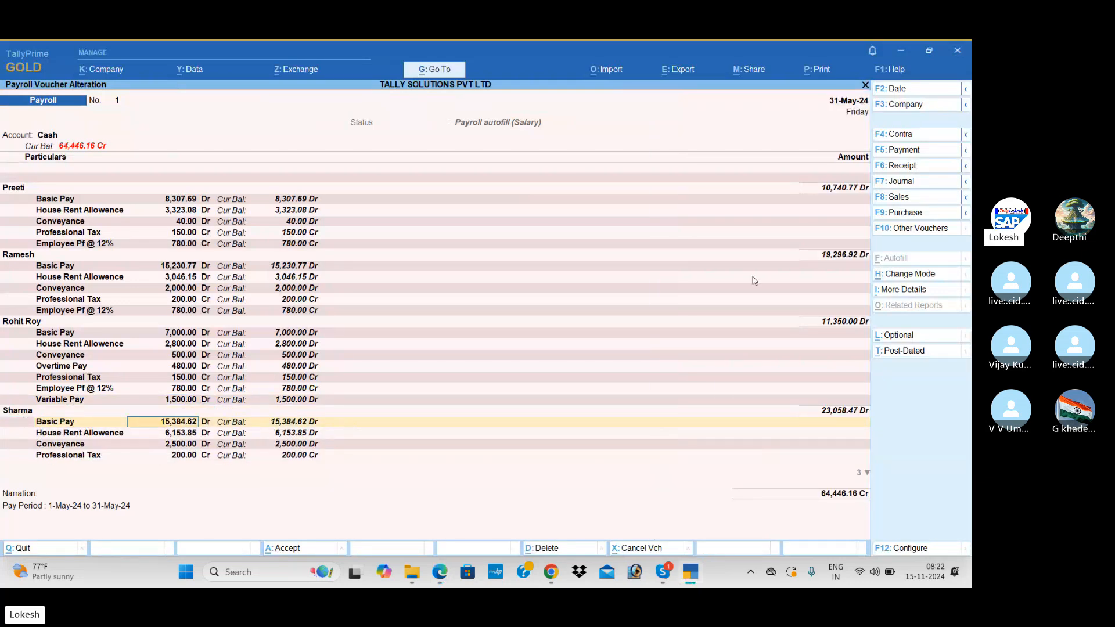
Add a Variable Pay line of 1,000 Dr for Sharma.
{"action": "left_click", "coordinate": [79, 459]}
{"action": "key", "text": "Return"}
{"action": "key", "text": "Return"}
{"action": "key", "text": "Return"}
{"action": "key", "text": "Return"}
{"action": "key", "text": "Return"}
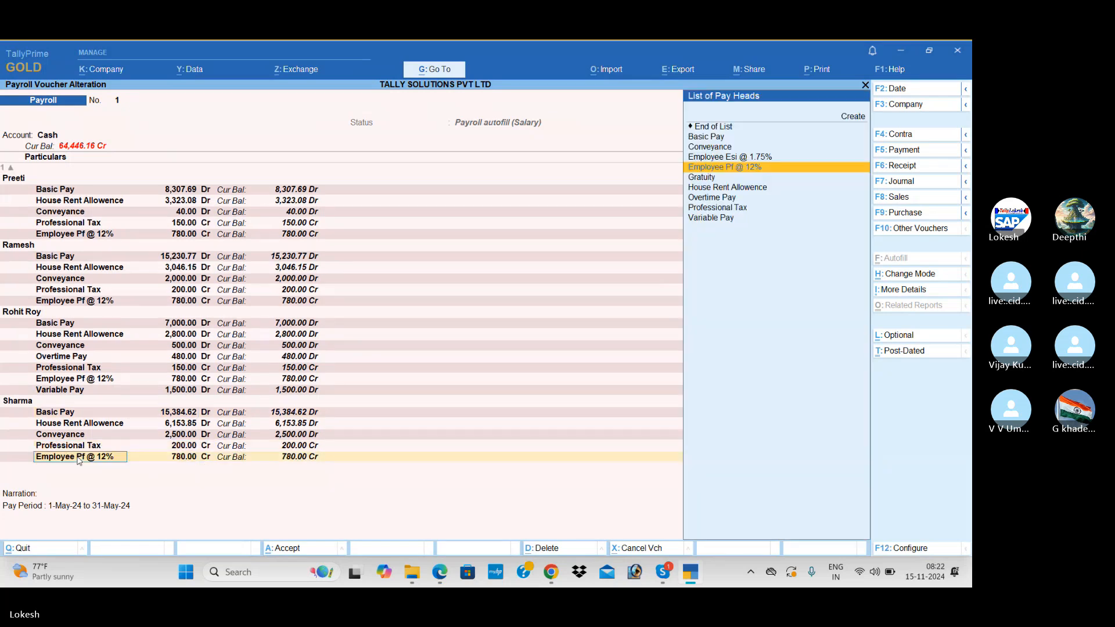
{"action": "key", "text": "Return"}
{"action": "type", "text": "va"}
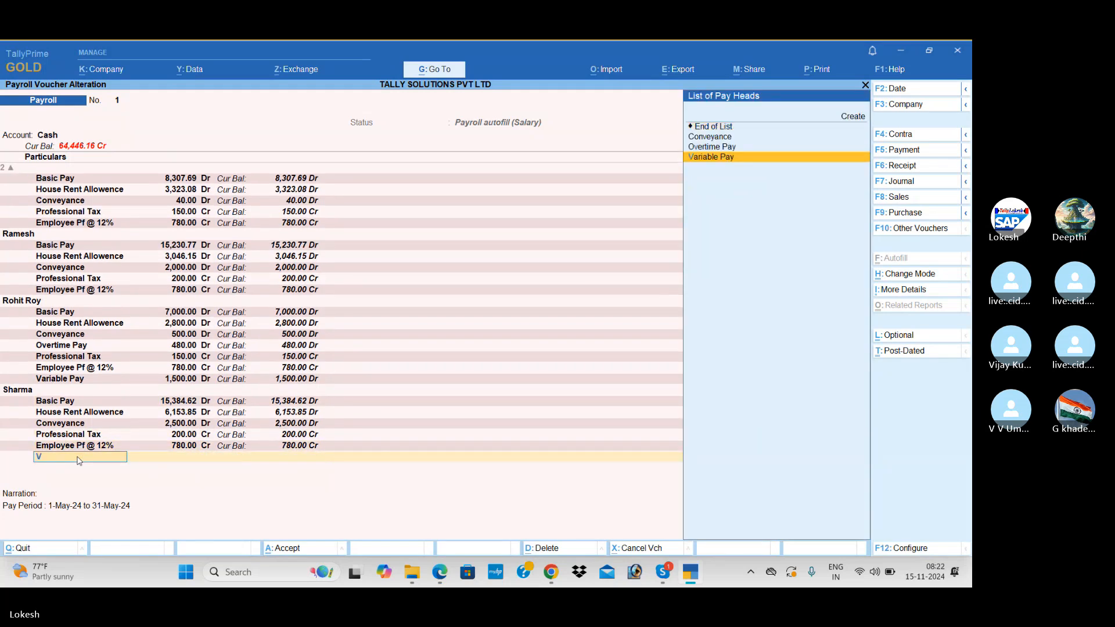
{"action": "key", "text": "Return"}
{"action": "key", "text": "alt+Tab"}
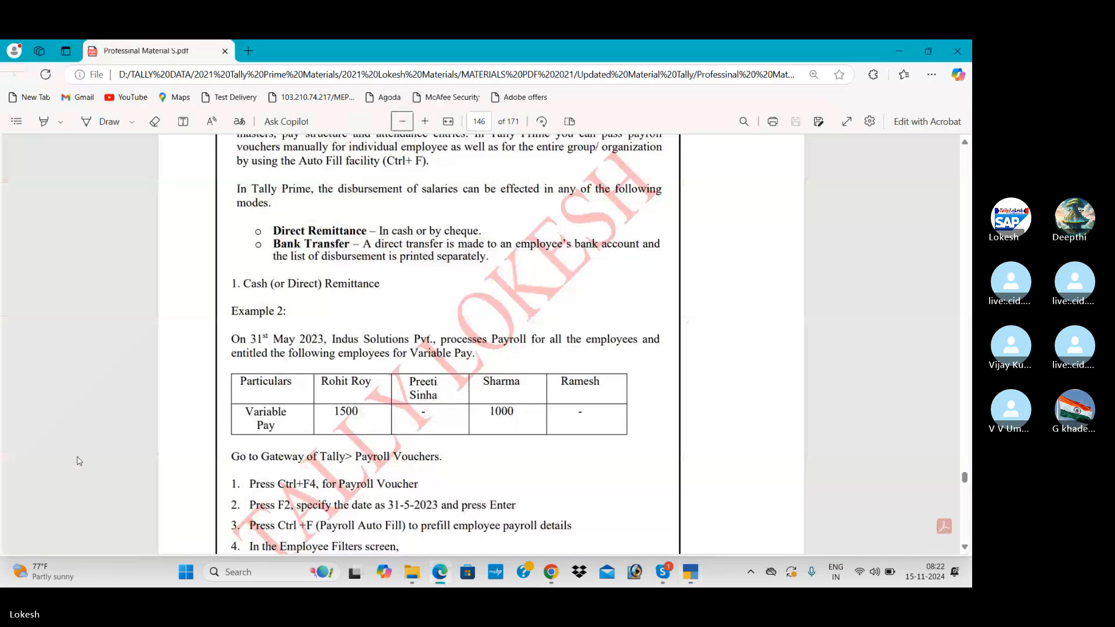
{"action": "key", "text": "alt+Tab"}
{"action": "type", "text": "1,000"}
{"action": "key", "text": "Return"}
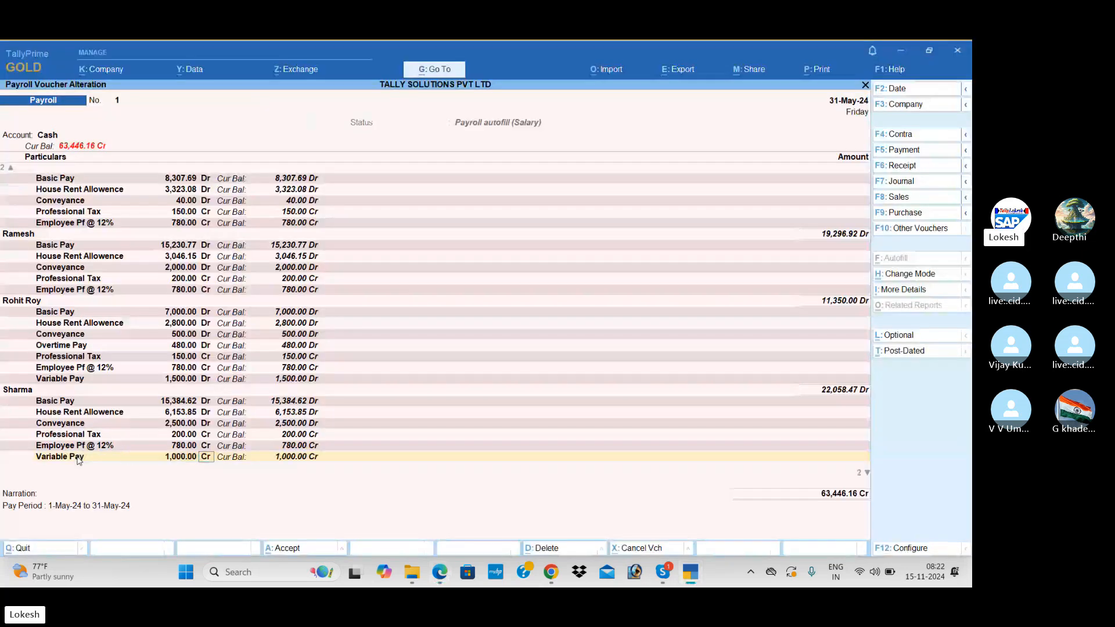
{"action": "type", "text": "d"}
{"action": "key", "text": "Return"}
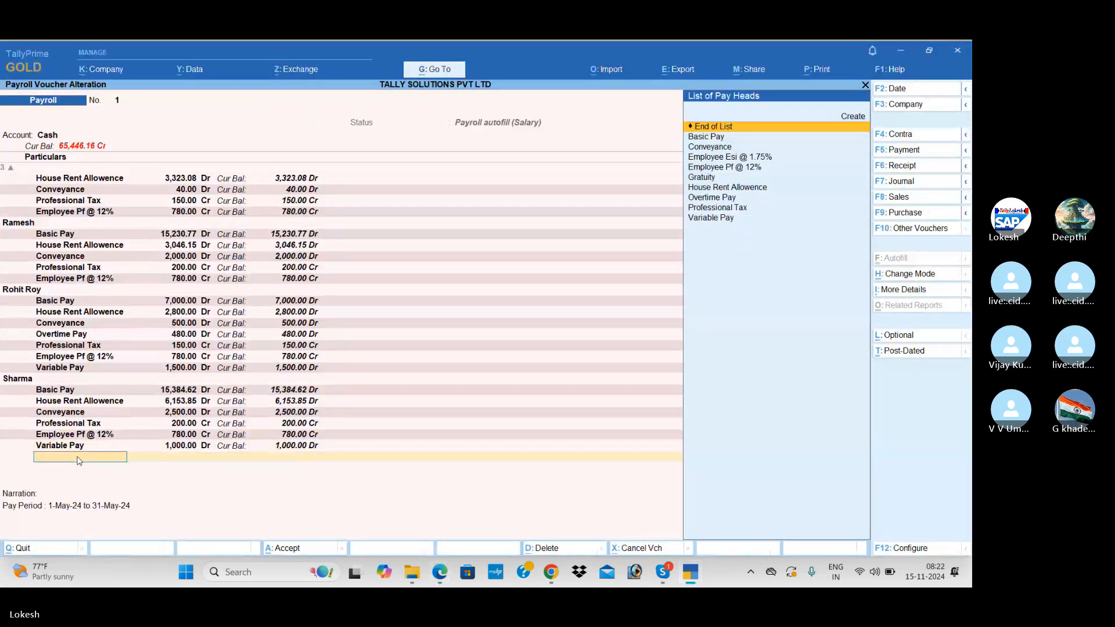
{"action": "key", "text": "Return"}
{"action": "key", "text": "Return"}
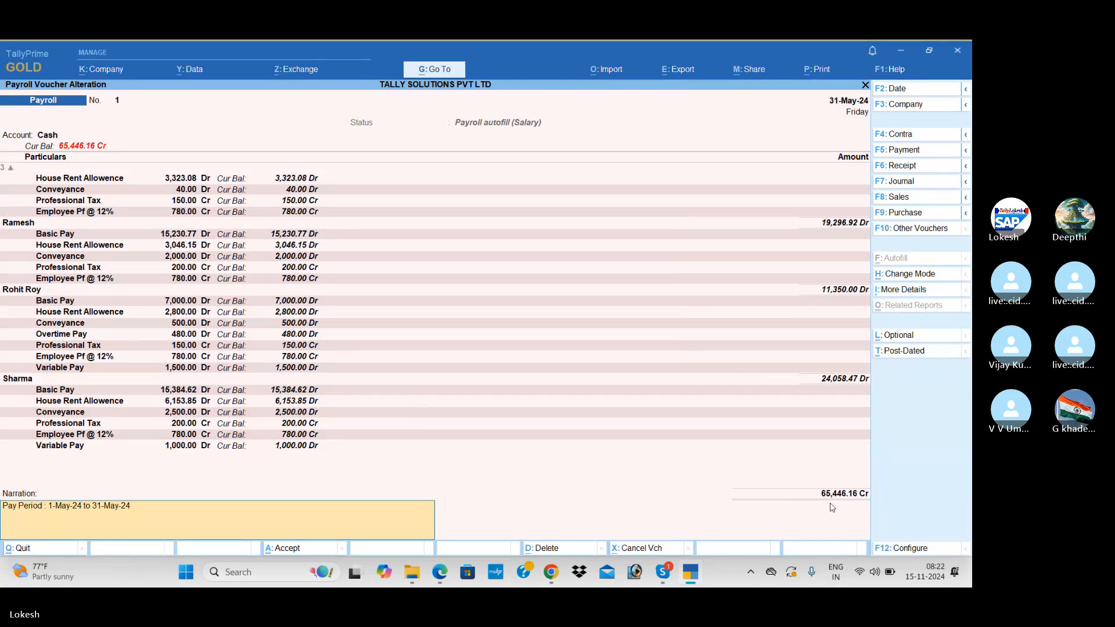
Check the voucher against the PDF example and save it at 65,446.16.
{"action": "key", "text": "alt+Tab"}
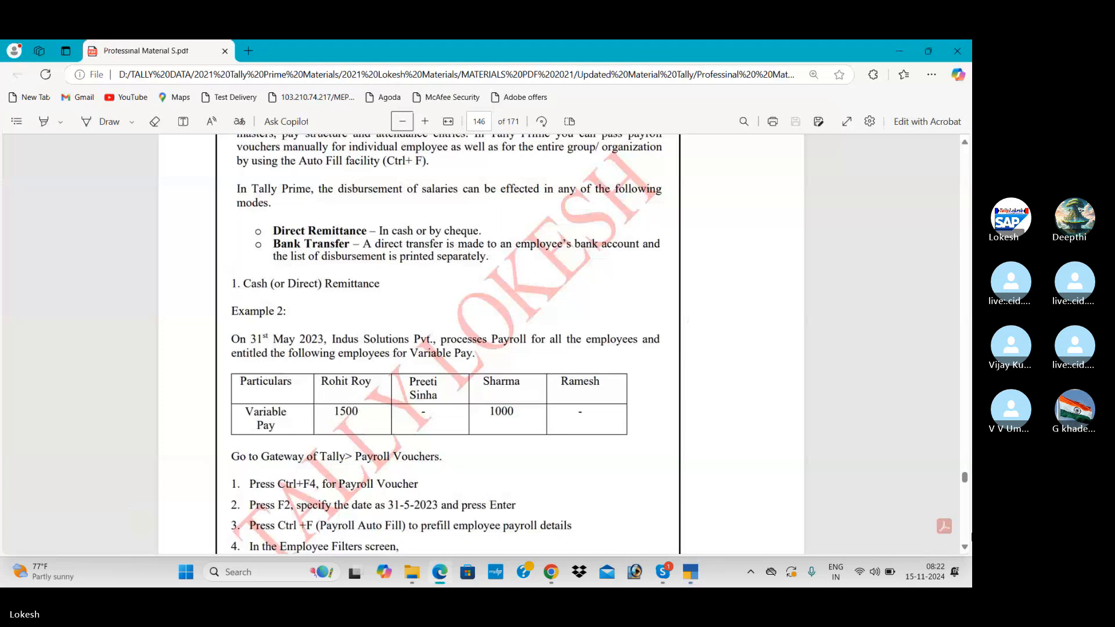
{"action": "scroll", "coordinate": [964, 548], "scroll_direction": "down", "scroll_amount": 3}
{"action": "scroll", "coordinate": [965, 548], "scroll_direction": "down", "scroll_amount": 10}
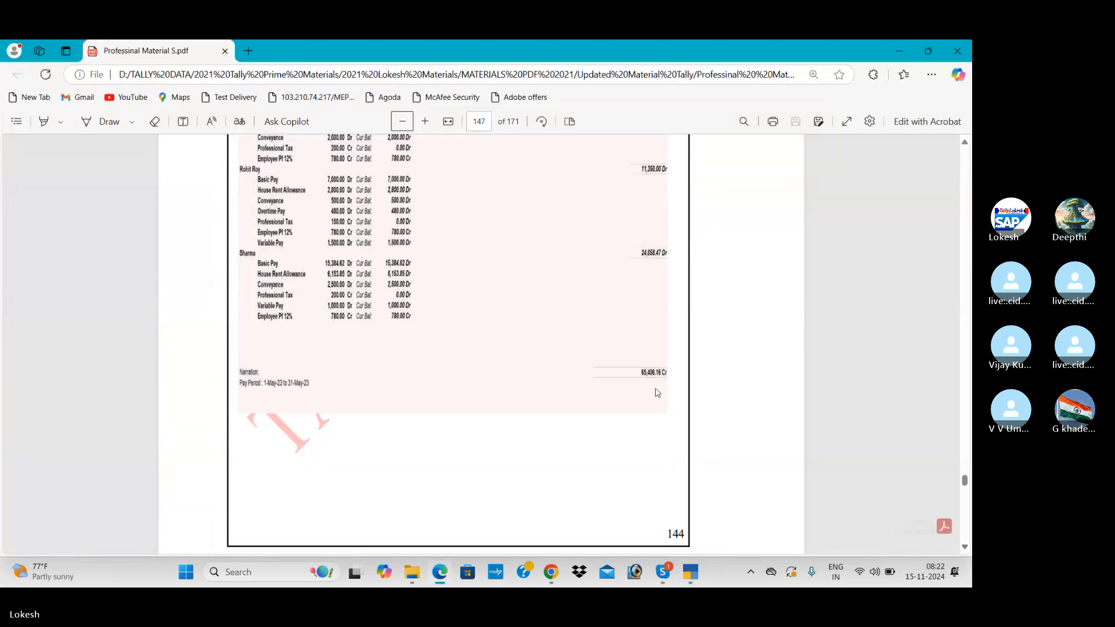
{"action": "key", "text": "alt+Tab"}
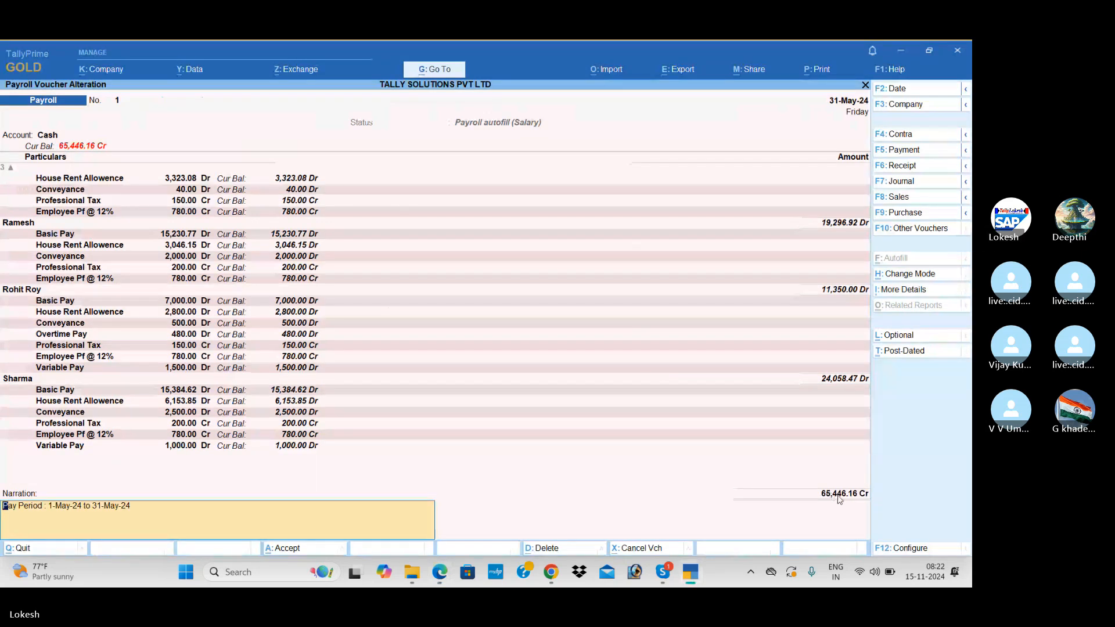
{"action": "key", "text": "Return"}
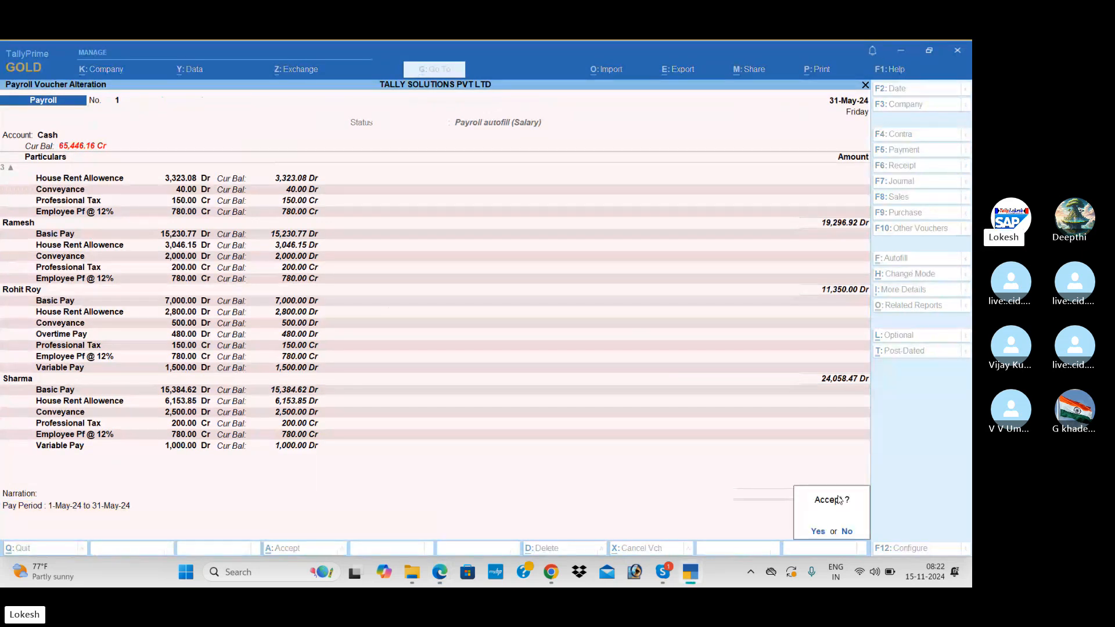
Confirm saving the variable-pay salary voucher and read the next PDF example.
{"action": "key", "text": "Return"}
{"action": "key", "text": "alt+Tab"}
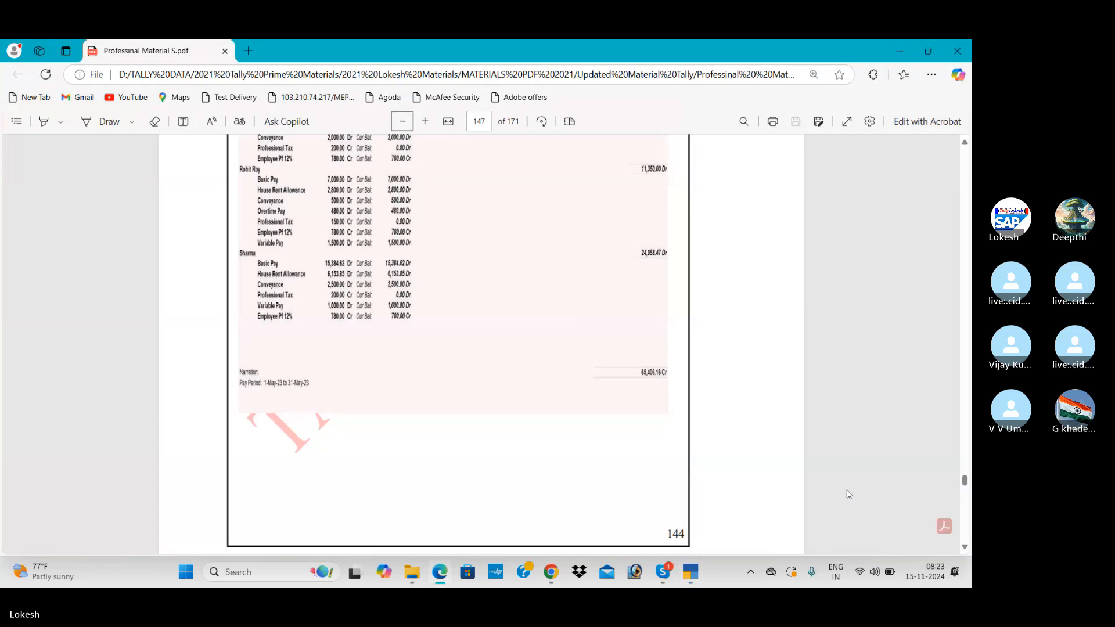
{"action": "scroll", "coordinate": [966, 516], "scroll_direction": "down", "scroll_amount": 1}
{"action": "scroll", "coordinate": [965, 516], "scroll_direction": "down", "scroll_amount": 15}
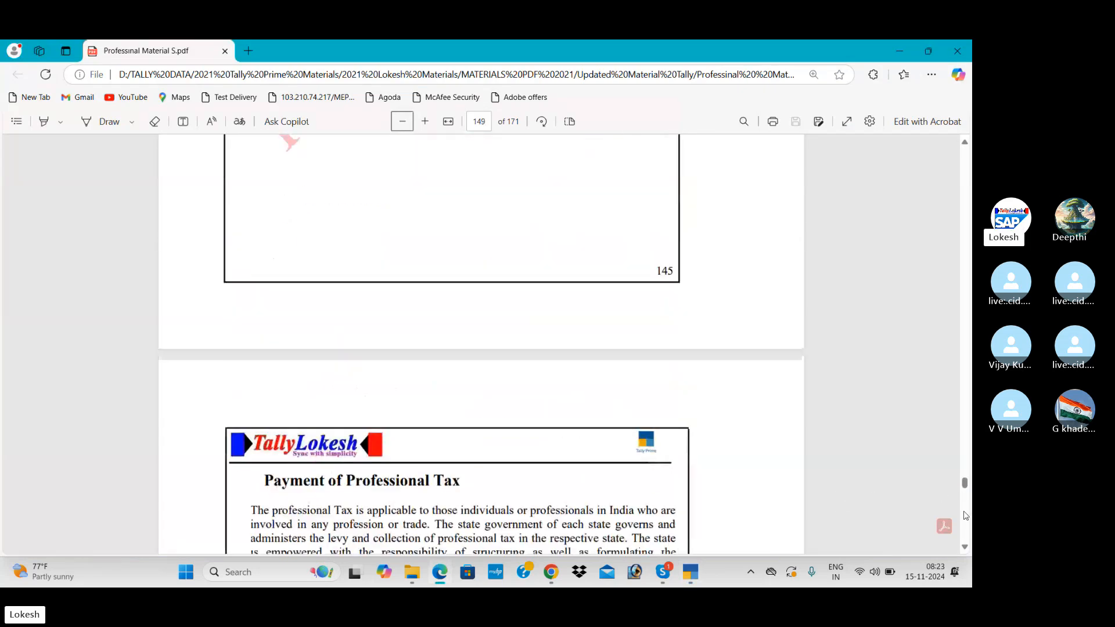
{"action": "scroll", "coordinate": [966, 515], "scroll_direction": "down", "scroll_amount": 10}
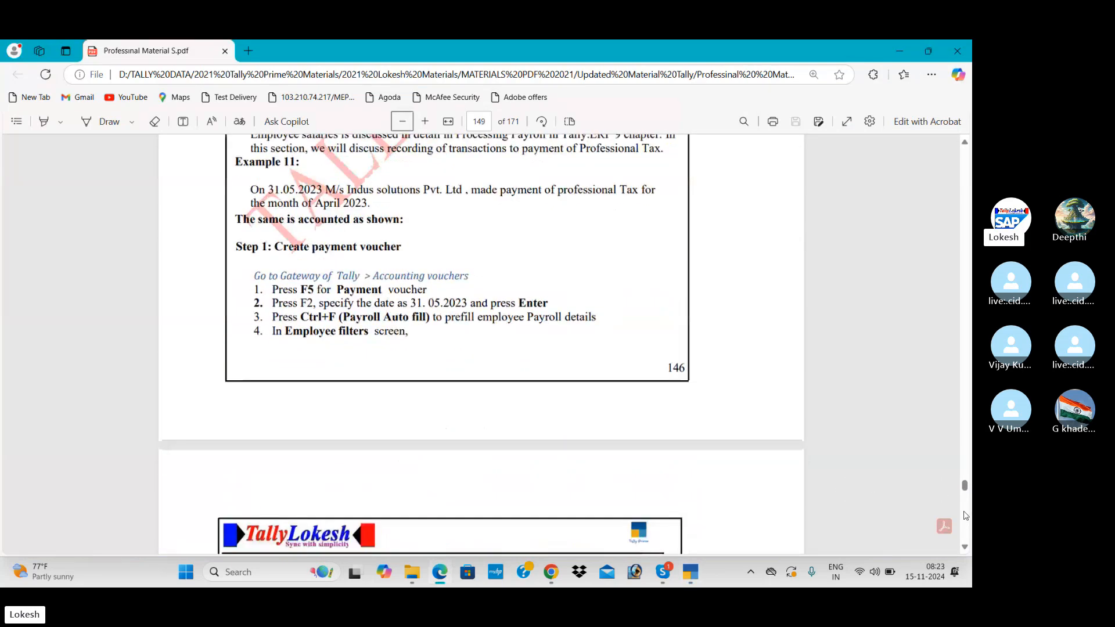
{"action": "scroll", "coordinate": [965, 516], "scroll_direction": "down", "scroll_amount": 8}
{"action": "key", "text": "alt+Tab"}
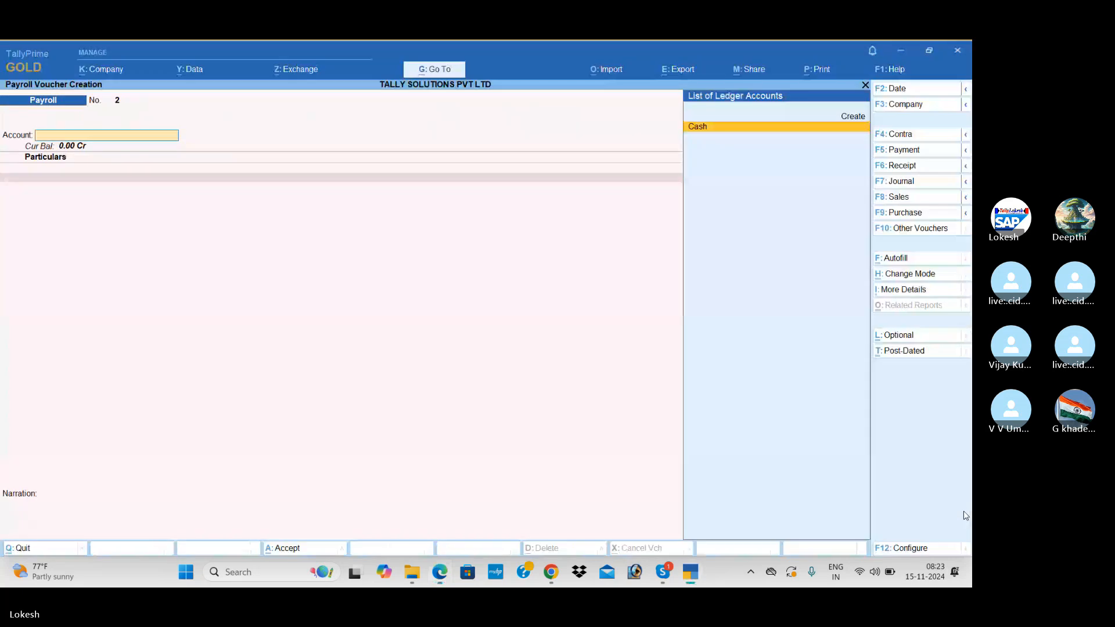
Autofill a payment voucher with Professional Tax Payment for all employees from the Professional Tax ledger.
{"action": "left_click", "coordinate": [915, 154]}
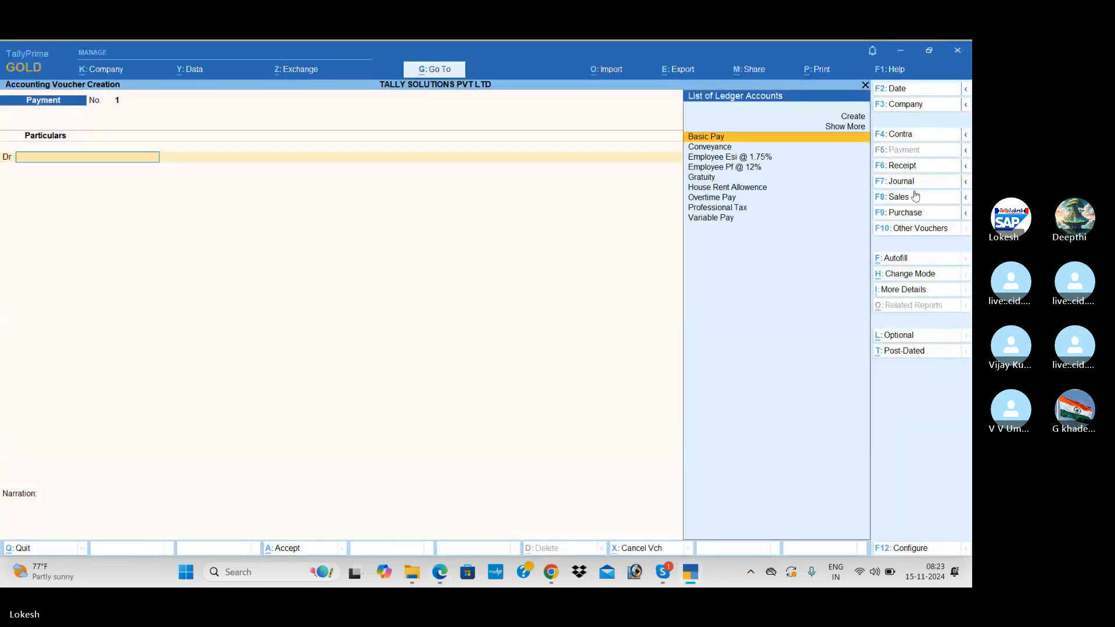
{"action": "left_click", "coordinate": [896, 259]}
{"action": "key", "text": "Return"}
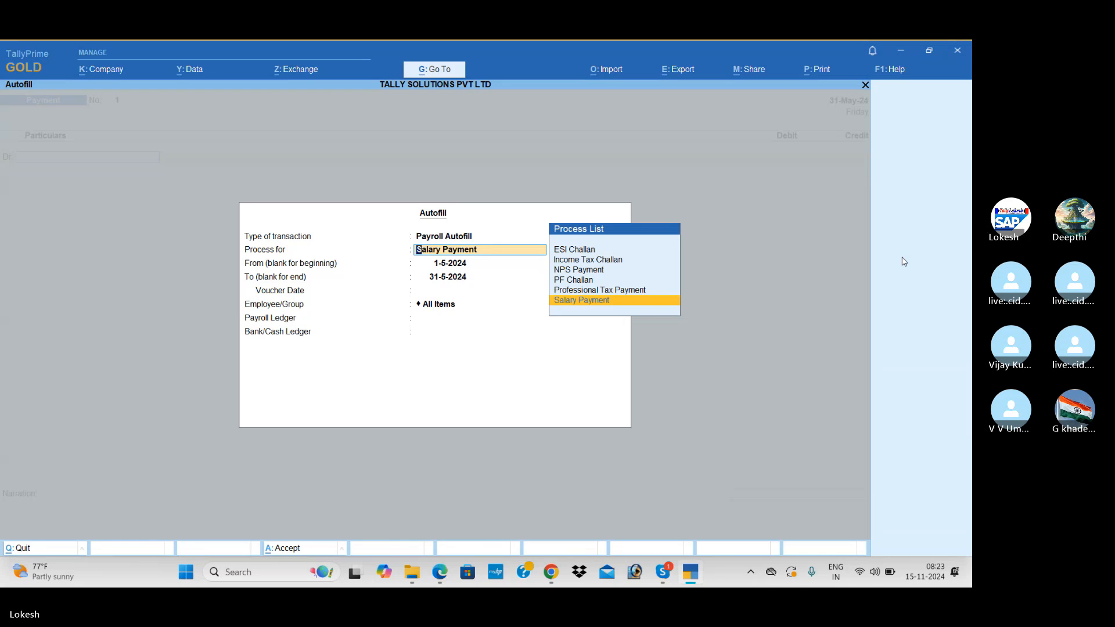
{"action": "key", "text": "Up"}
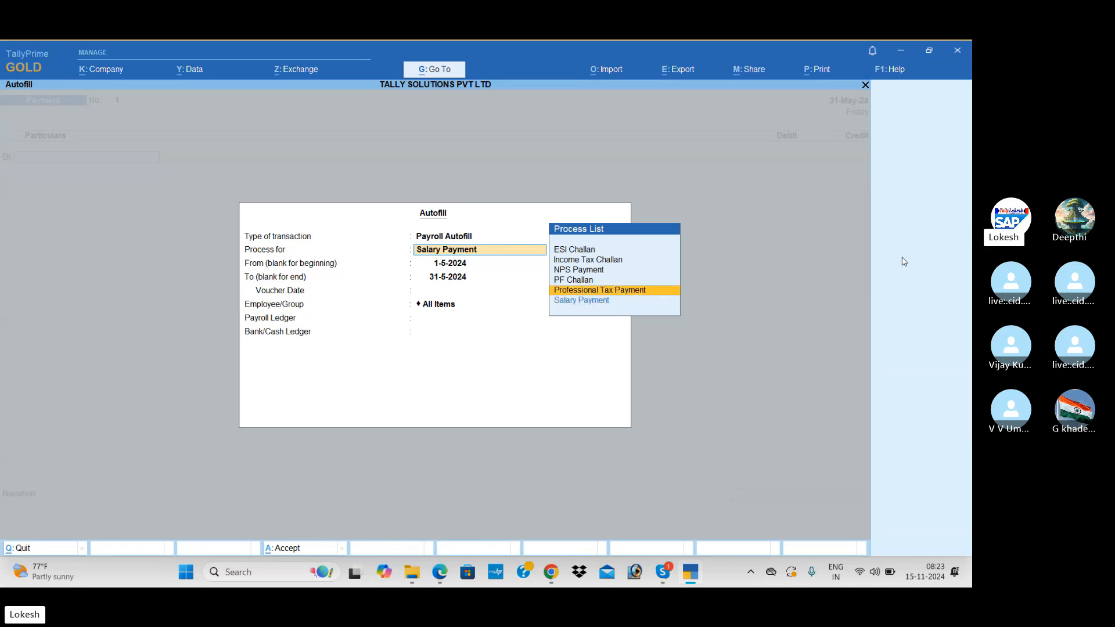
{"action": "key", "text": "Return"}
{"action": "key", "text": "Return"}
{"action": "key", "text": "Return"}
{"action": "key", "text": "Return"}
{"action": "key", "text": "Return"}
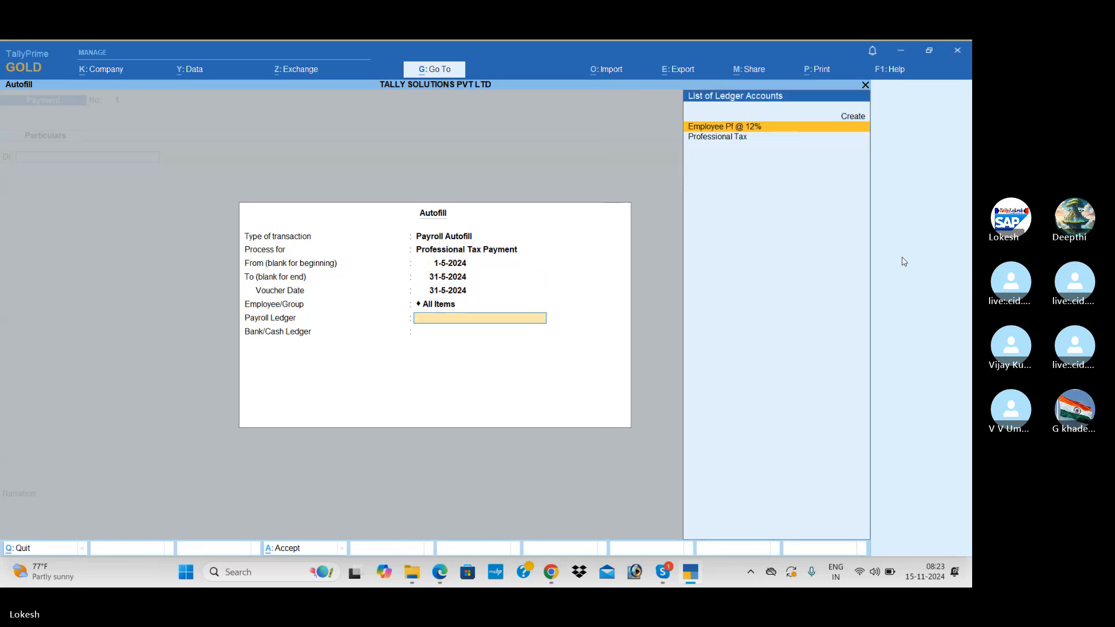
{"action": "key", "text": "Return"}
{"action": "key", "text": "Up"}
{"action": "key", "text": "Down"}
{"action": "key", "text": "Return"}
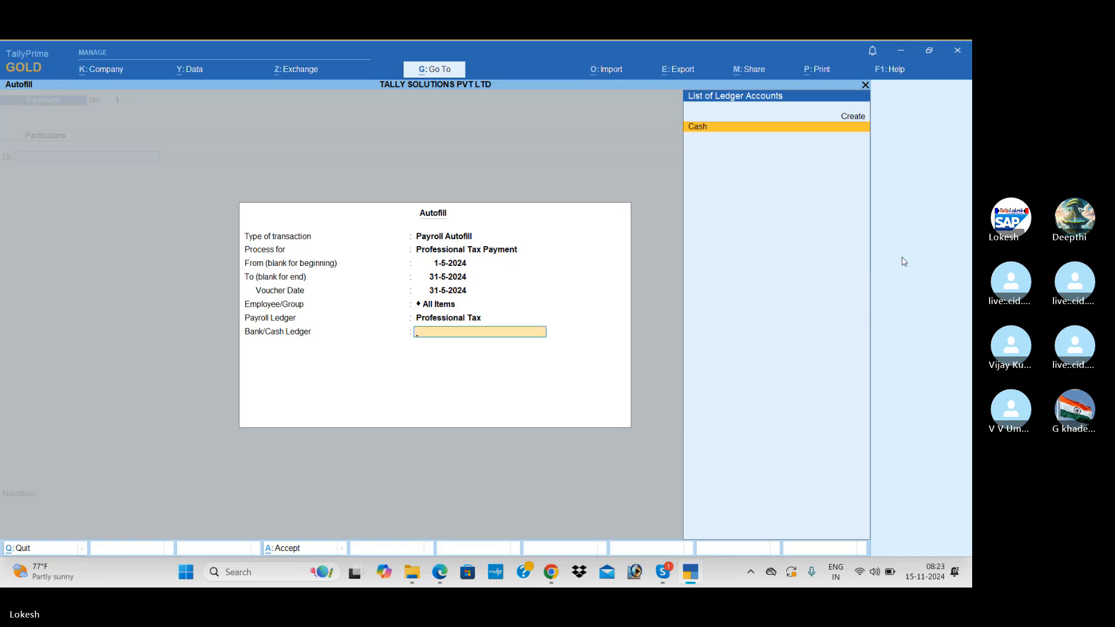
{"action": "key", "text": "Return"}
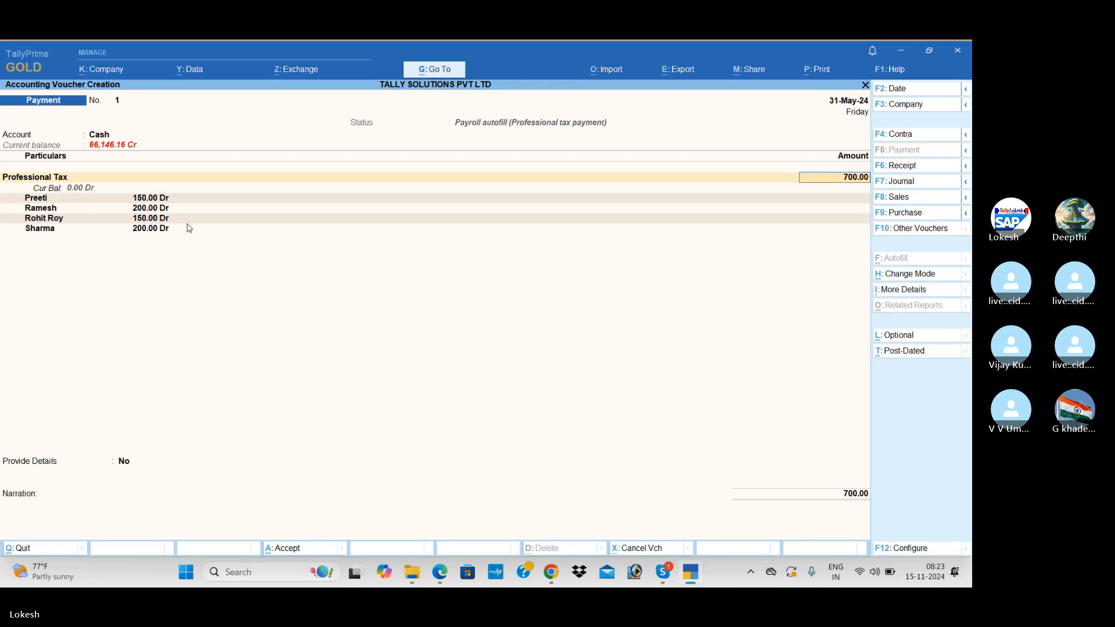
Compare with the PDF and accept the 700.00 professional tax payment from Cash.
{"action": "key", "text": "alt+Tab"}
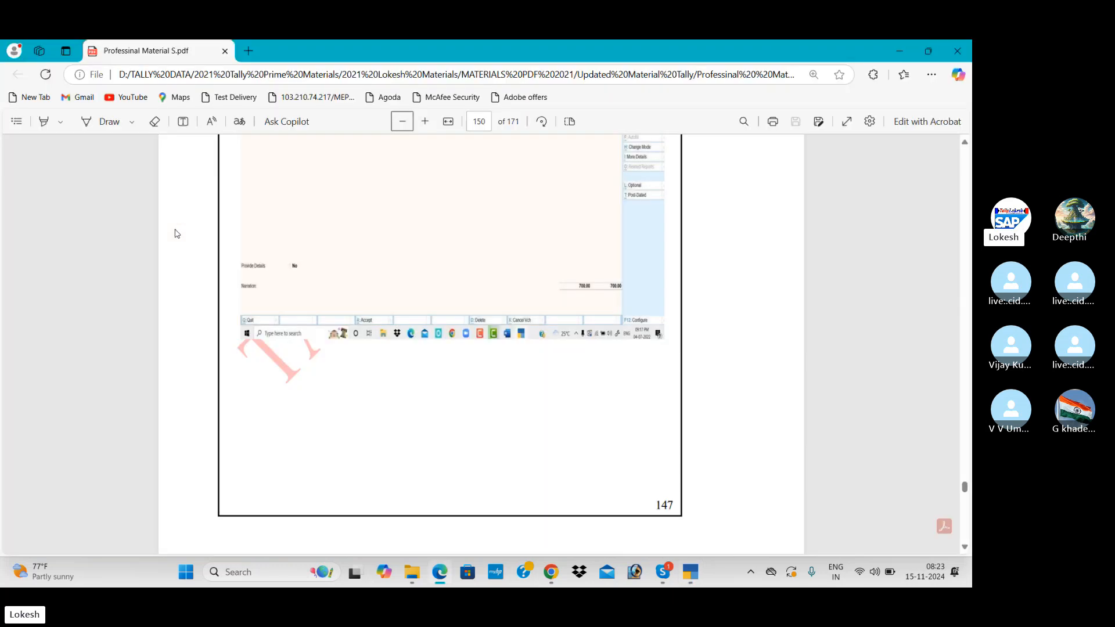
{"action": "left_click", "coordinate": [964, 143]}
{"action": "scroll", "coordinate": [966, 147], "scroll_direction": "up", "scroll_amount": 4}
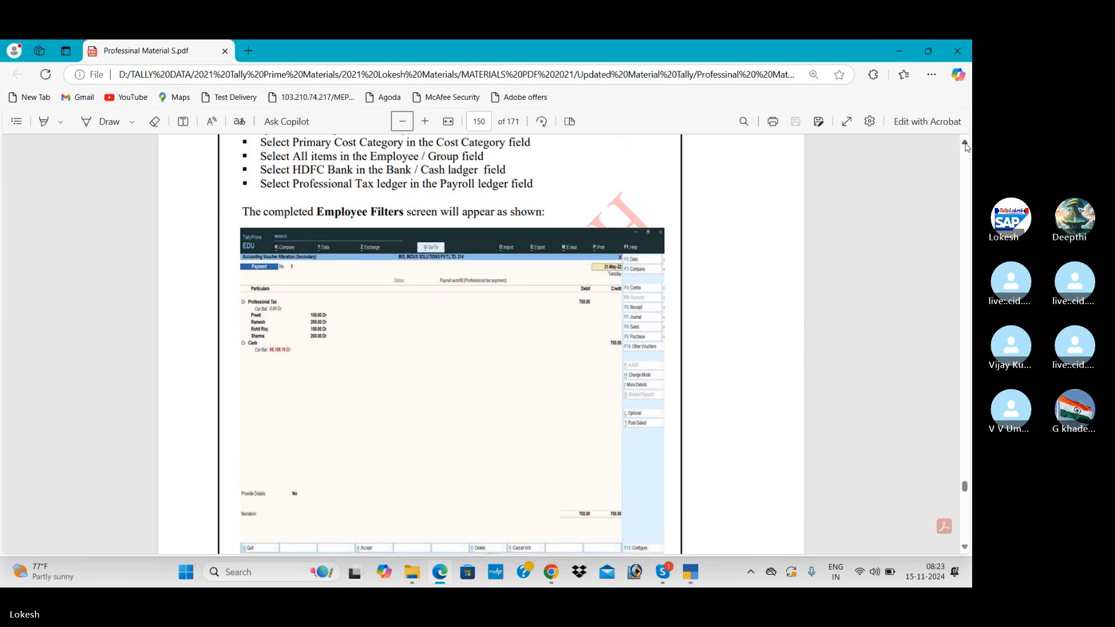
{"action": "key", "text": "alt+Tab"}
{"action": "key", "text": "Return"}
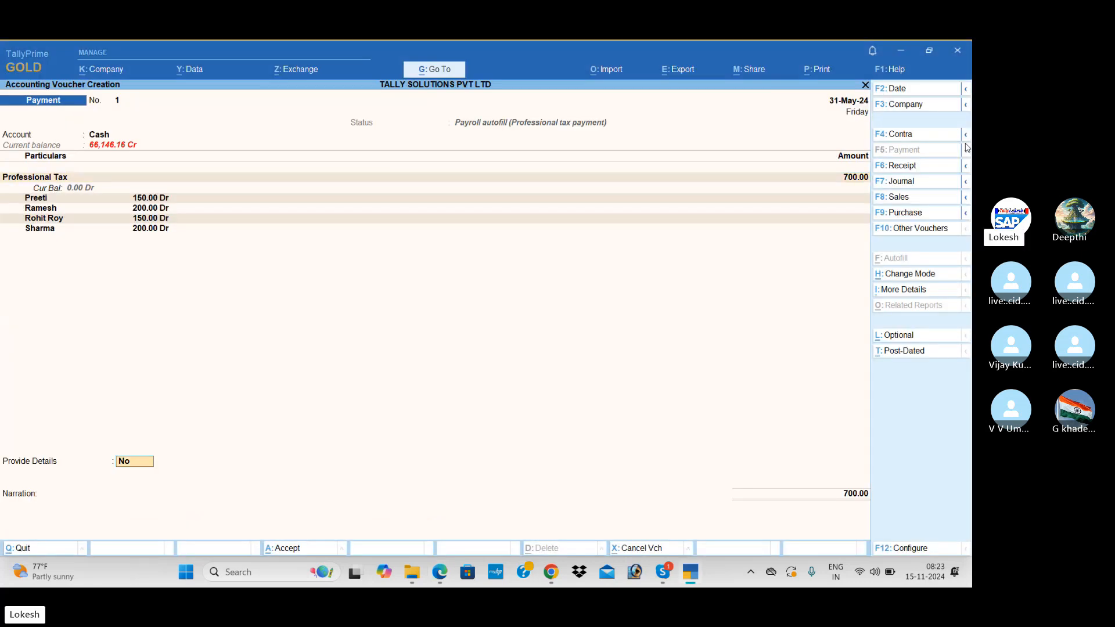
{"action": "key", "text": "Return"}
{"action": "key", "text": "Return"}
{"action": "key", "text": "Return"}
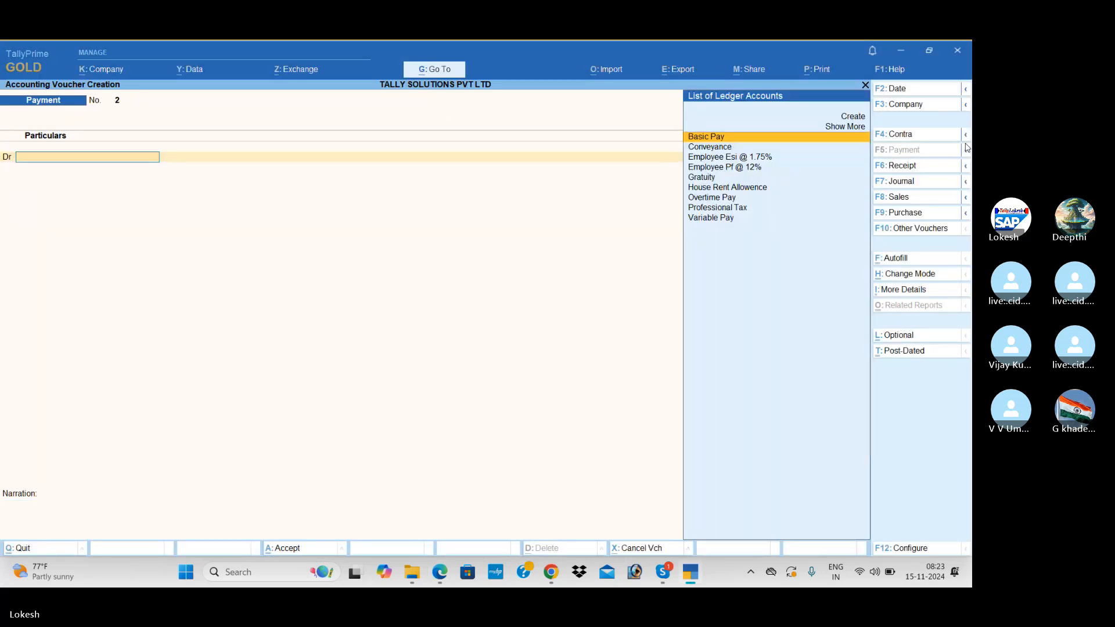
{"action": "key", "text": "Escape"}
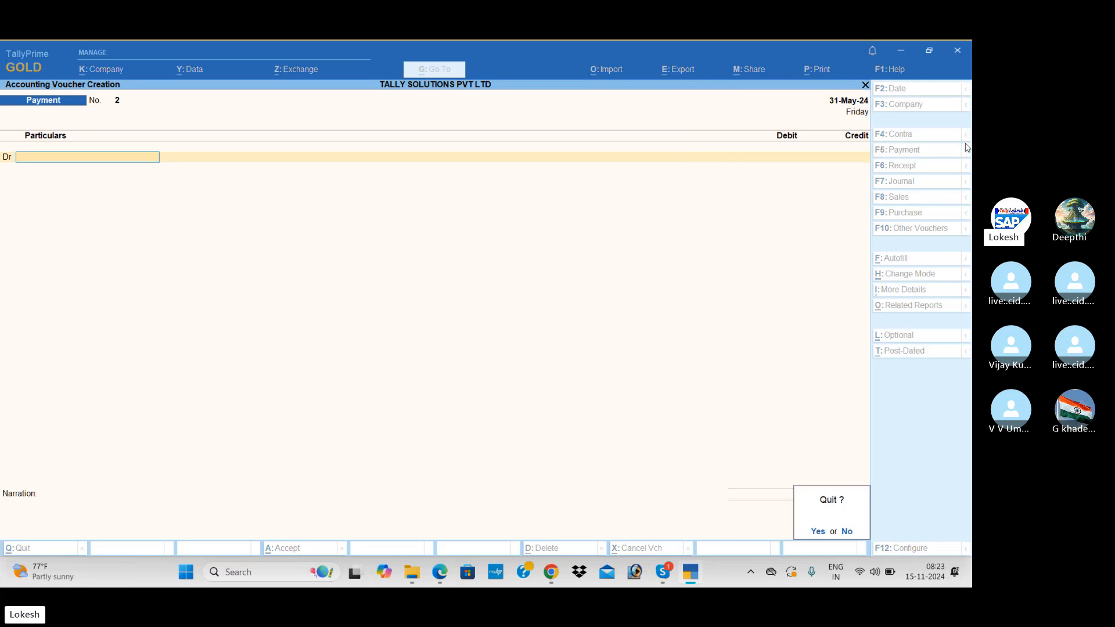
{"action": "key", "text": "Return"}
{"action": "key", "text": "Down"}
{"action": "key", "text": "Down"}
{"action": "key", "text": "Down"}
{"action": "key", "text": "Down"}
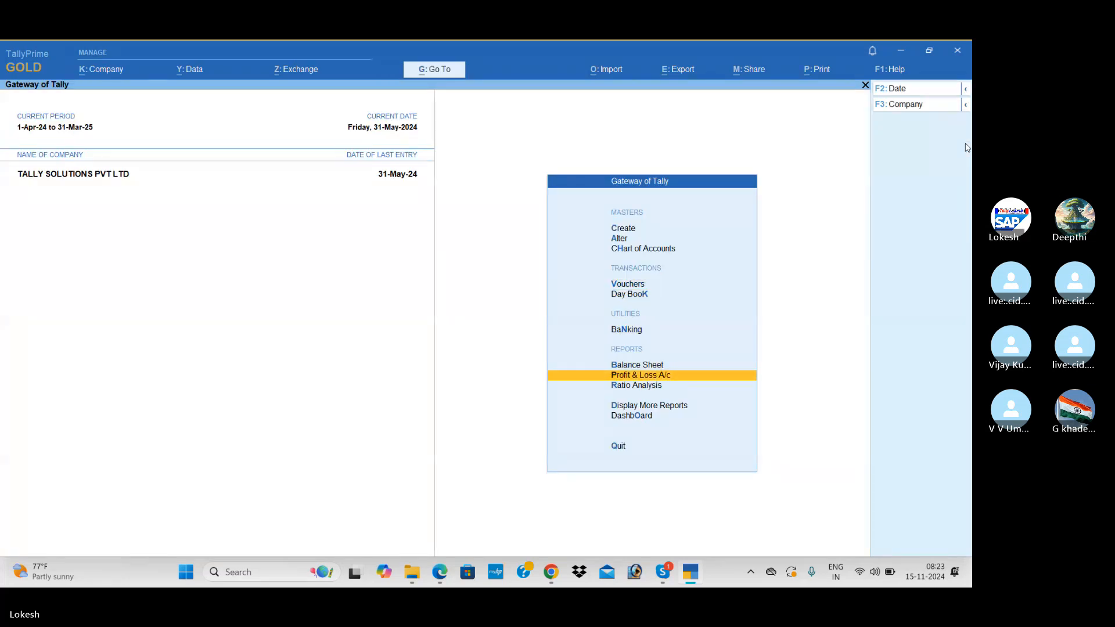
{"action": "key", "text": "Down"}
{"action": "key", "text": "Down"}
{"action": "key", "text": "Return"}
{"action": "key", "text": "Down"}
{"action": "key", "text": "Down"}
{"action": "key", "text": "Down"}
{"action": "key", "text": "Down"}
{"action": "key", "text": "Down"}
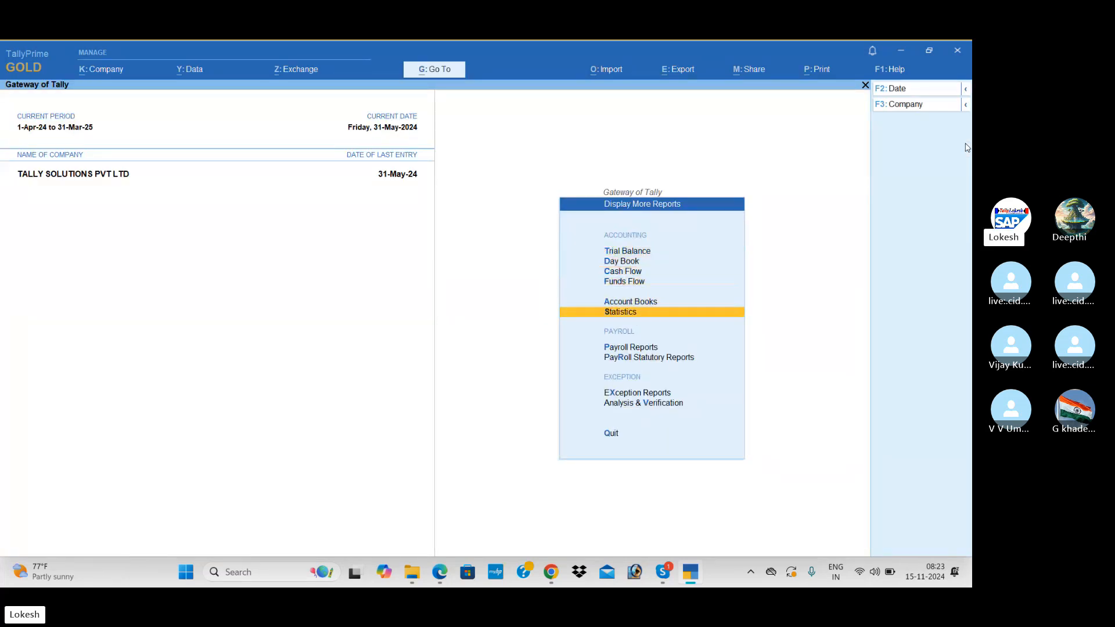
{"action": "key", "text": "Down"}
{"action": "key", "text": "Return"}
{"action": "key", "text": "Return"}
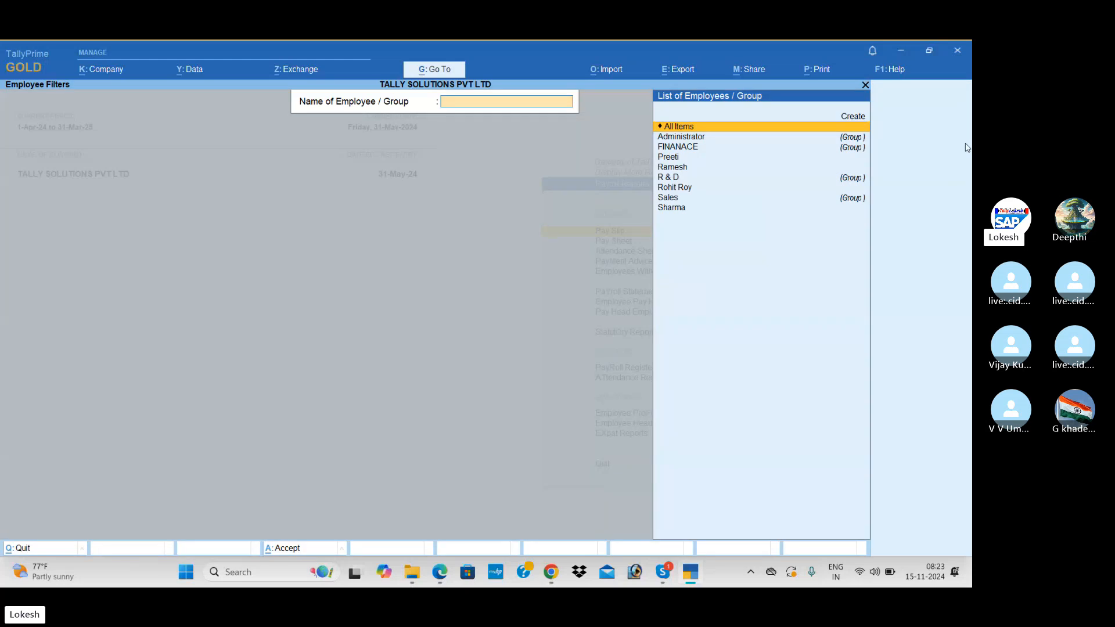
{"action": "type", "text": "ro"}
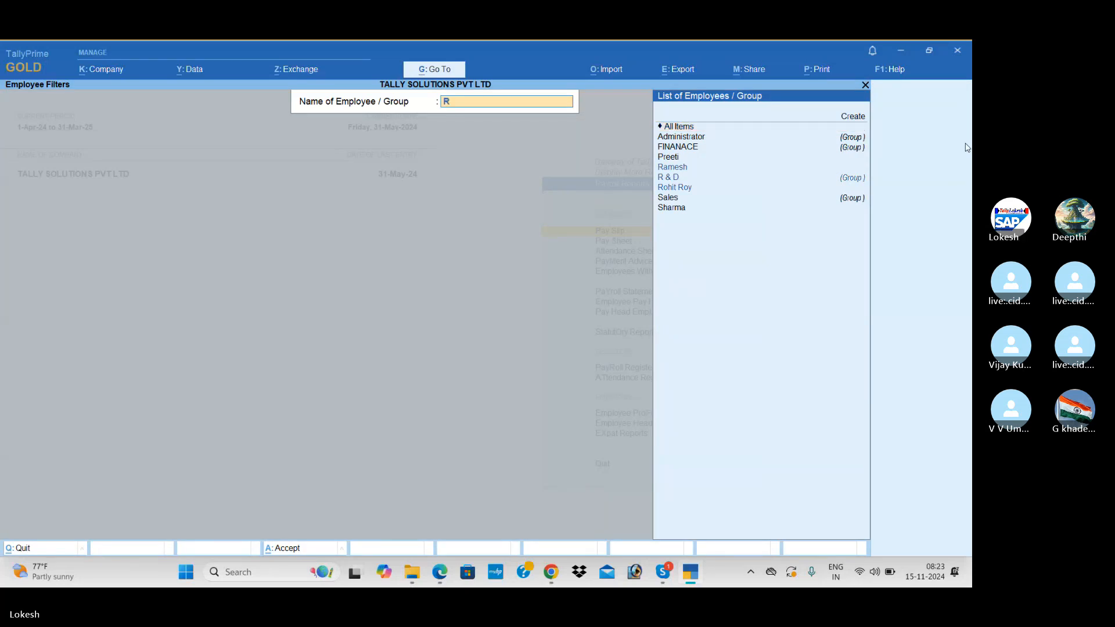
{"action": "key", "text": "Return"}
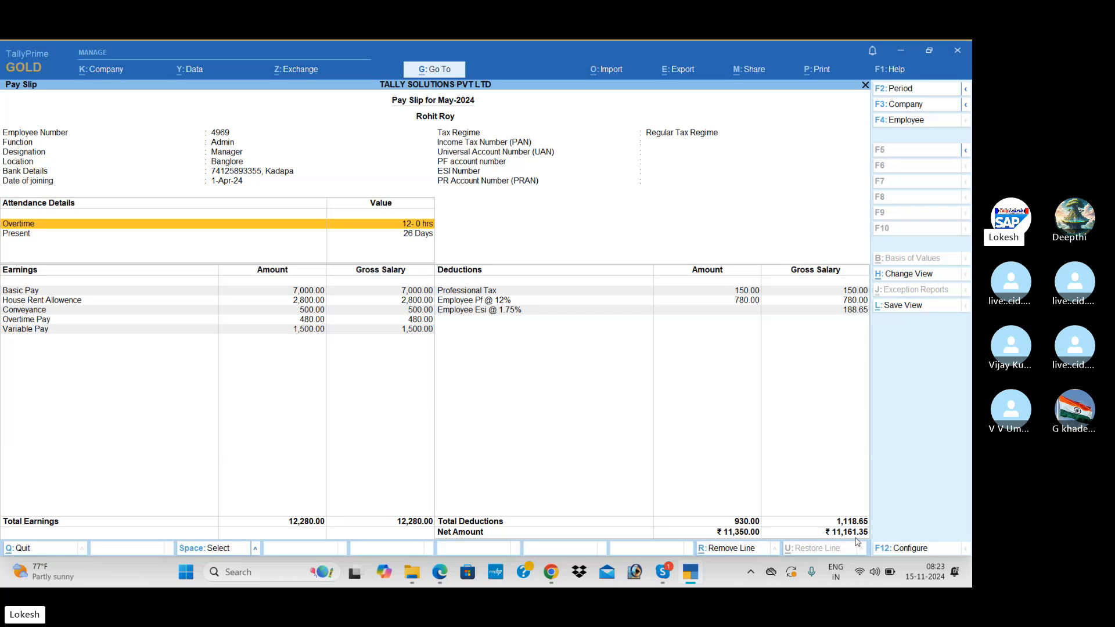
Switch the pay slip to Ramesh, then Preeti, before moving to the Skype call.
{"action": "left_click", "coordinate": [913, 122]}
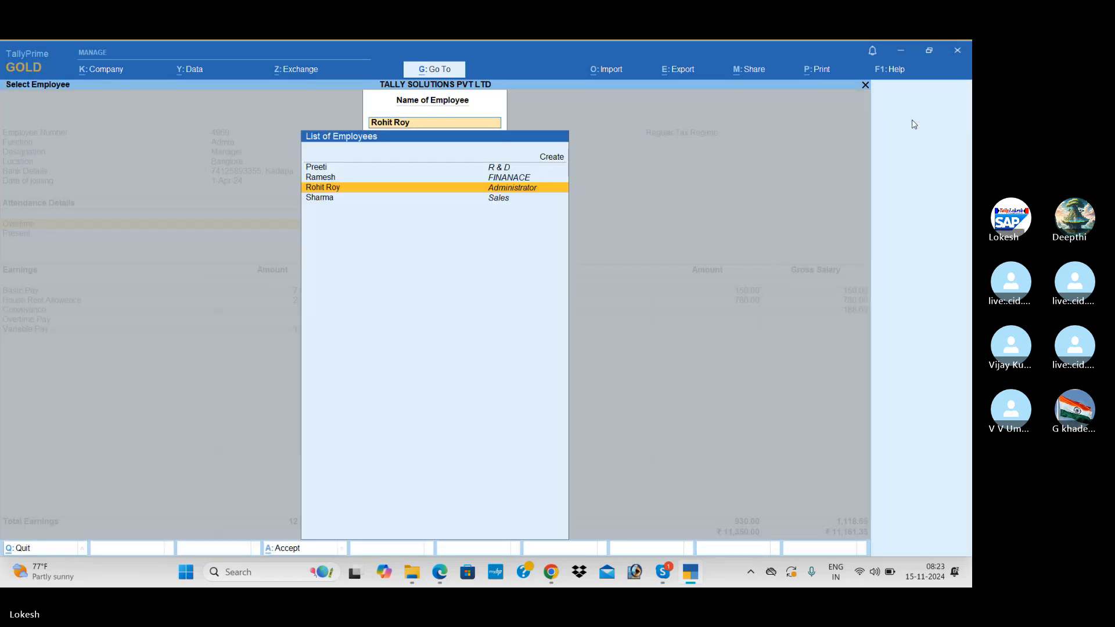
{"action": "key", "text": "Up"}
{"action": "key", "text": "Return"}
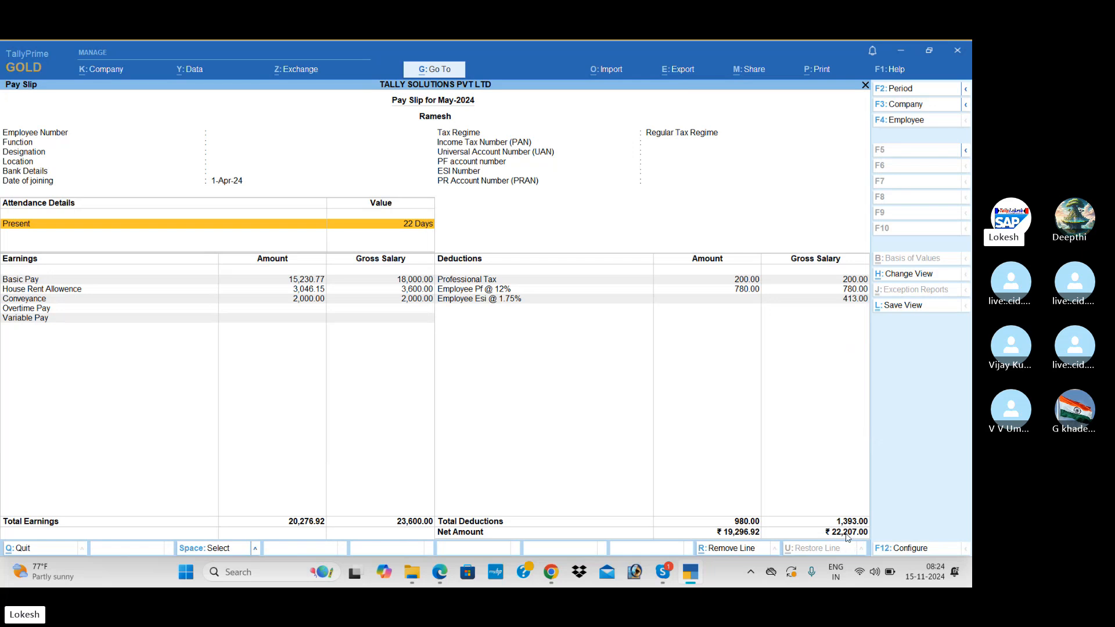
{"action": "left_click", "coordinate": [921, 122]}
{"action": "key", "text": "Return"}
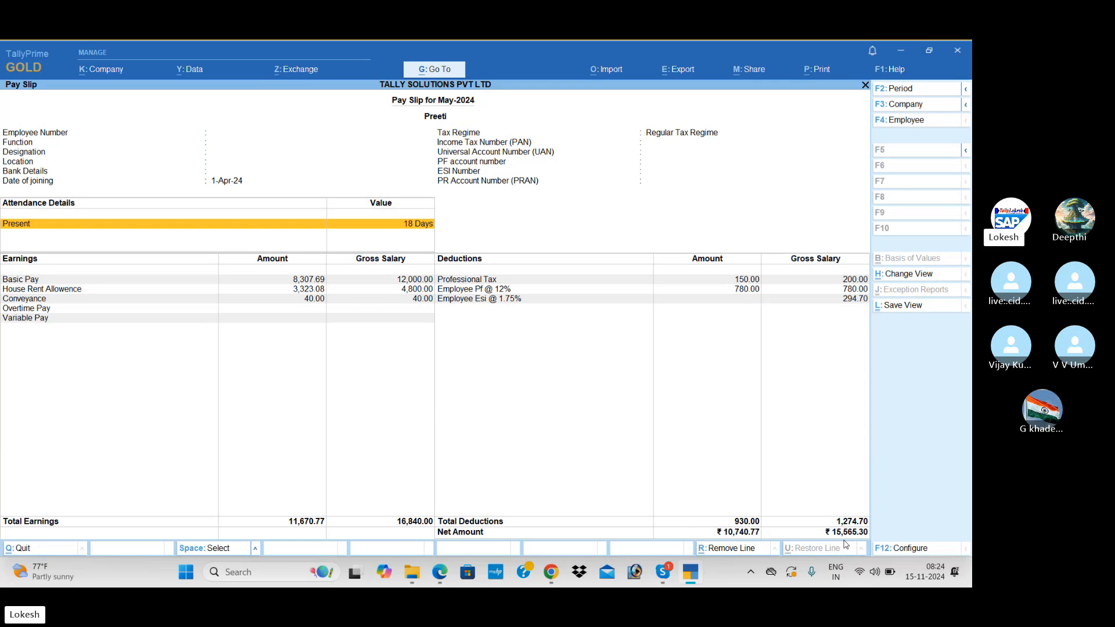
{"action": "key", "text": "alt+Tab"}
{"action": "key", "text": "alt+Tab"}
{"action": "key", "text": "alt+Tab"}
{"action": "key", "text": "alt+Tab"}
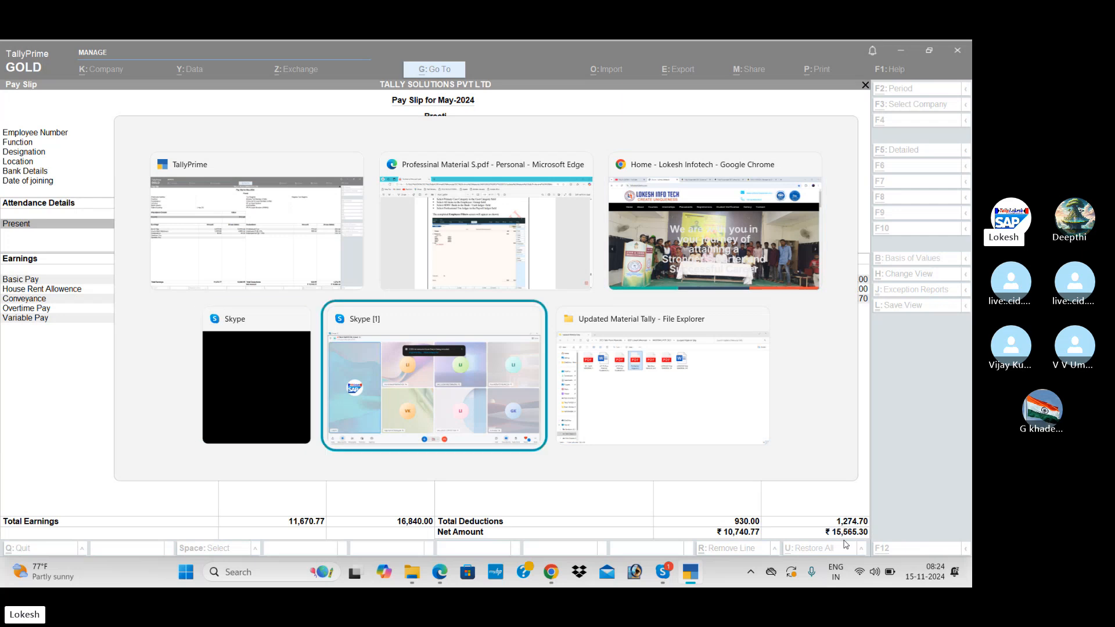